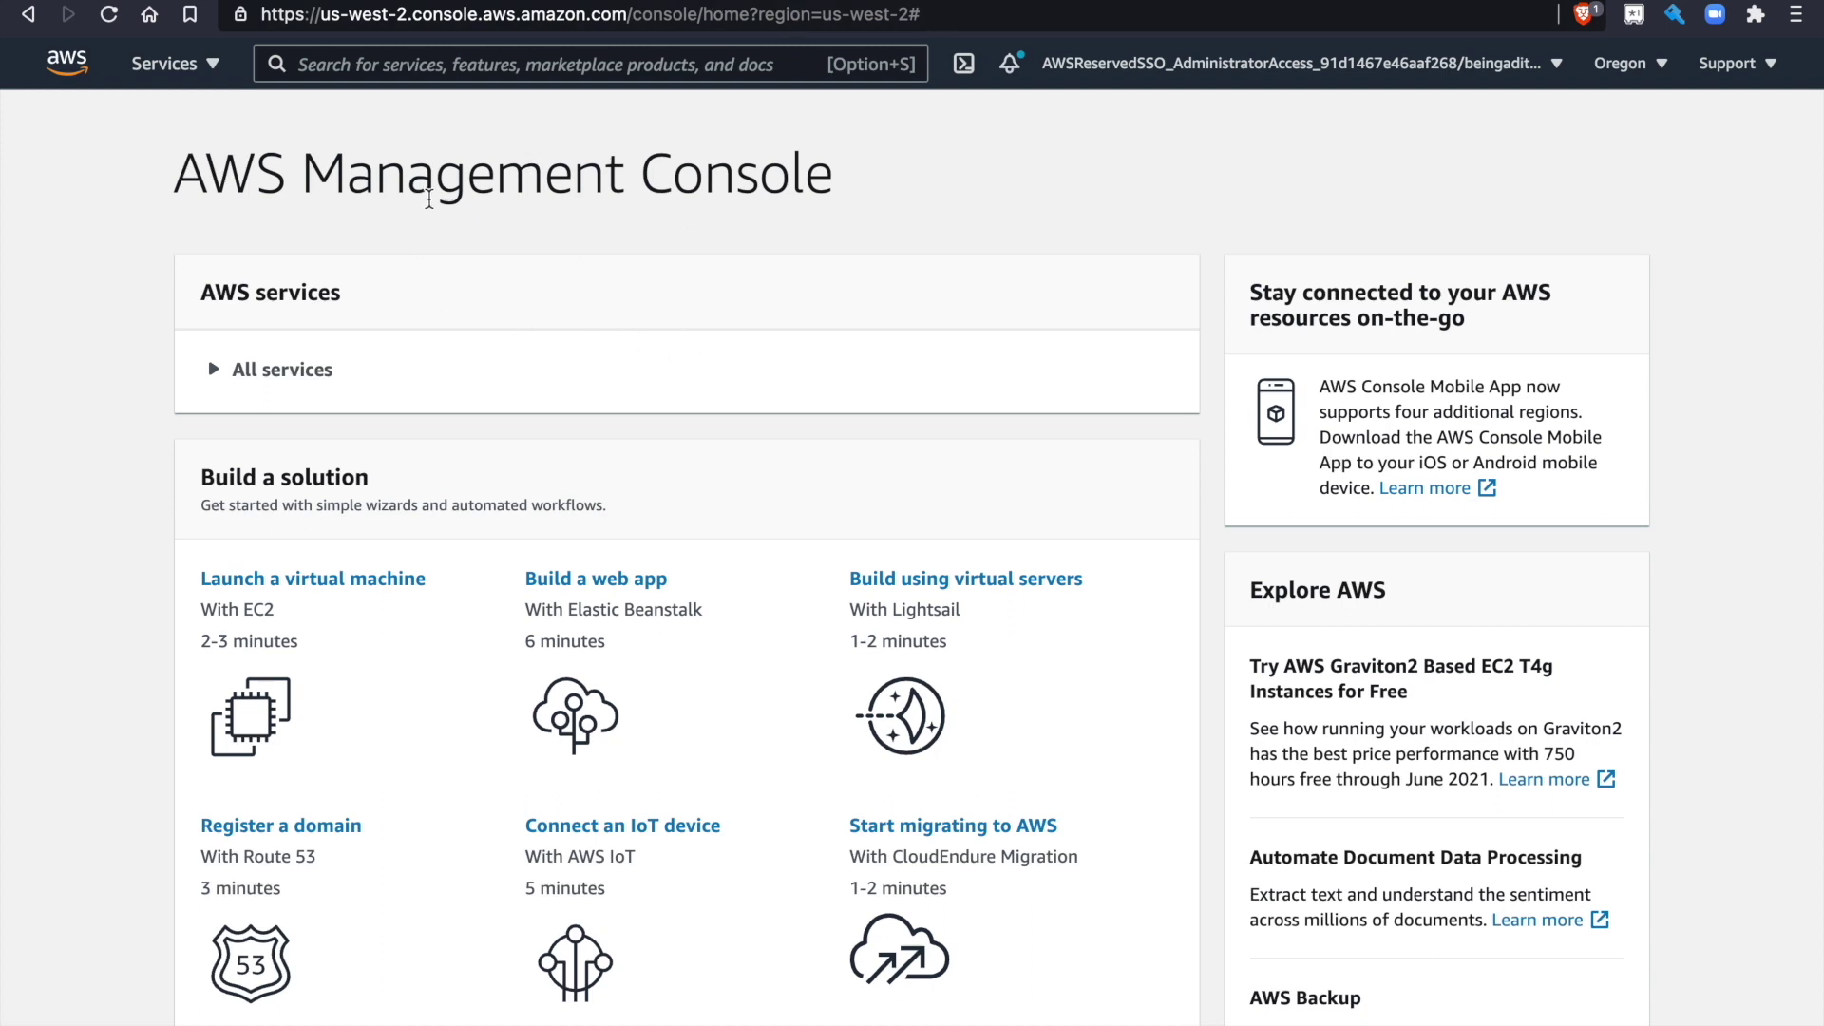
- Start a console services search to reach S3 and the Buckets list
click(431, 77)
text(s3)
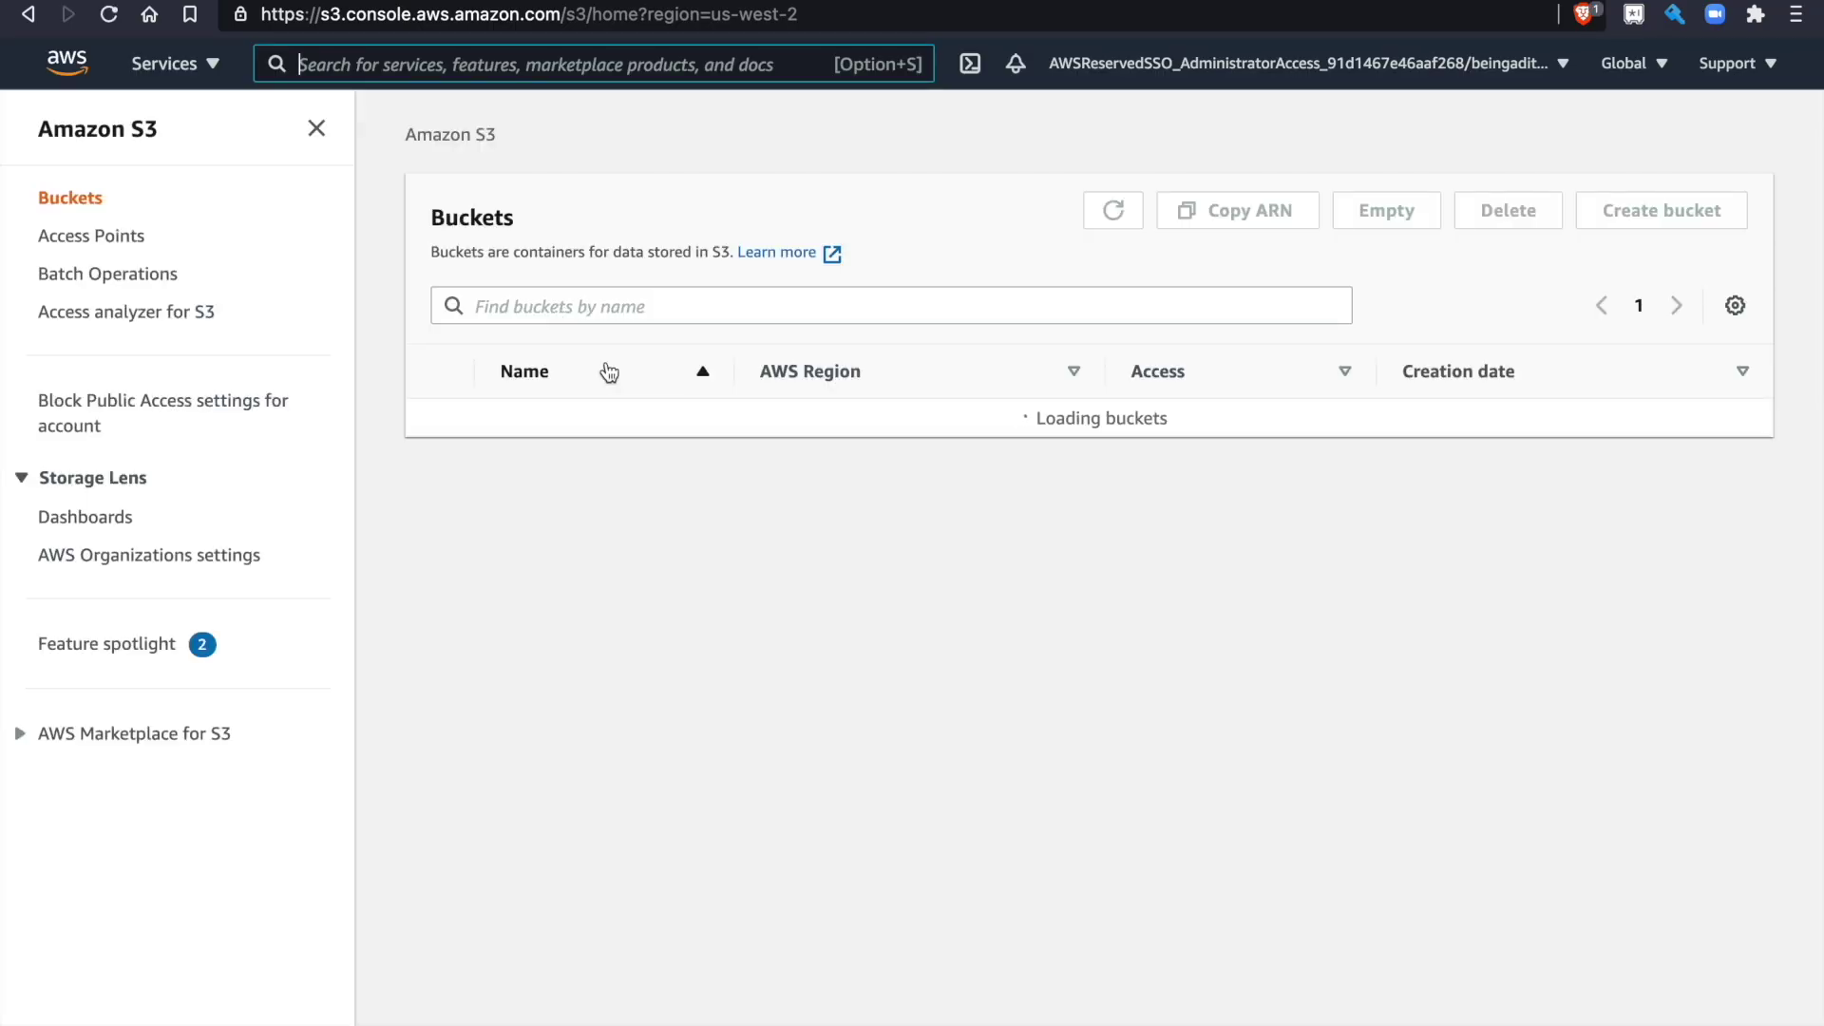
- Review cloudfront-signed-urls-example's properties and permissions: all public access blocked, no bucket policy
click(656, 419)
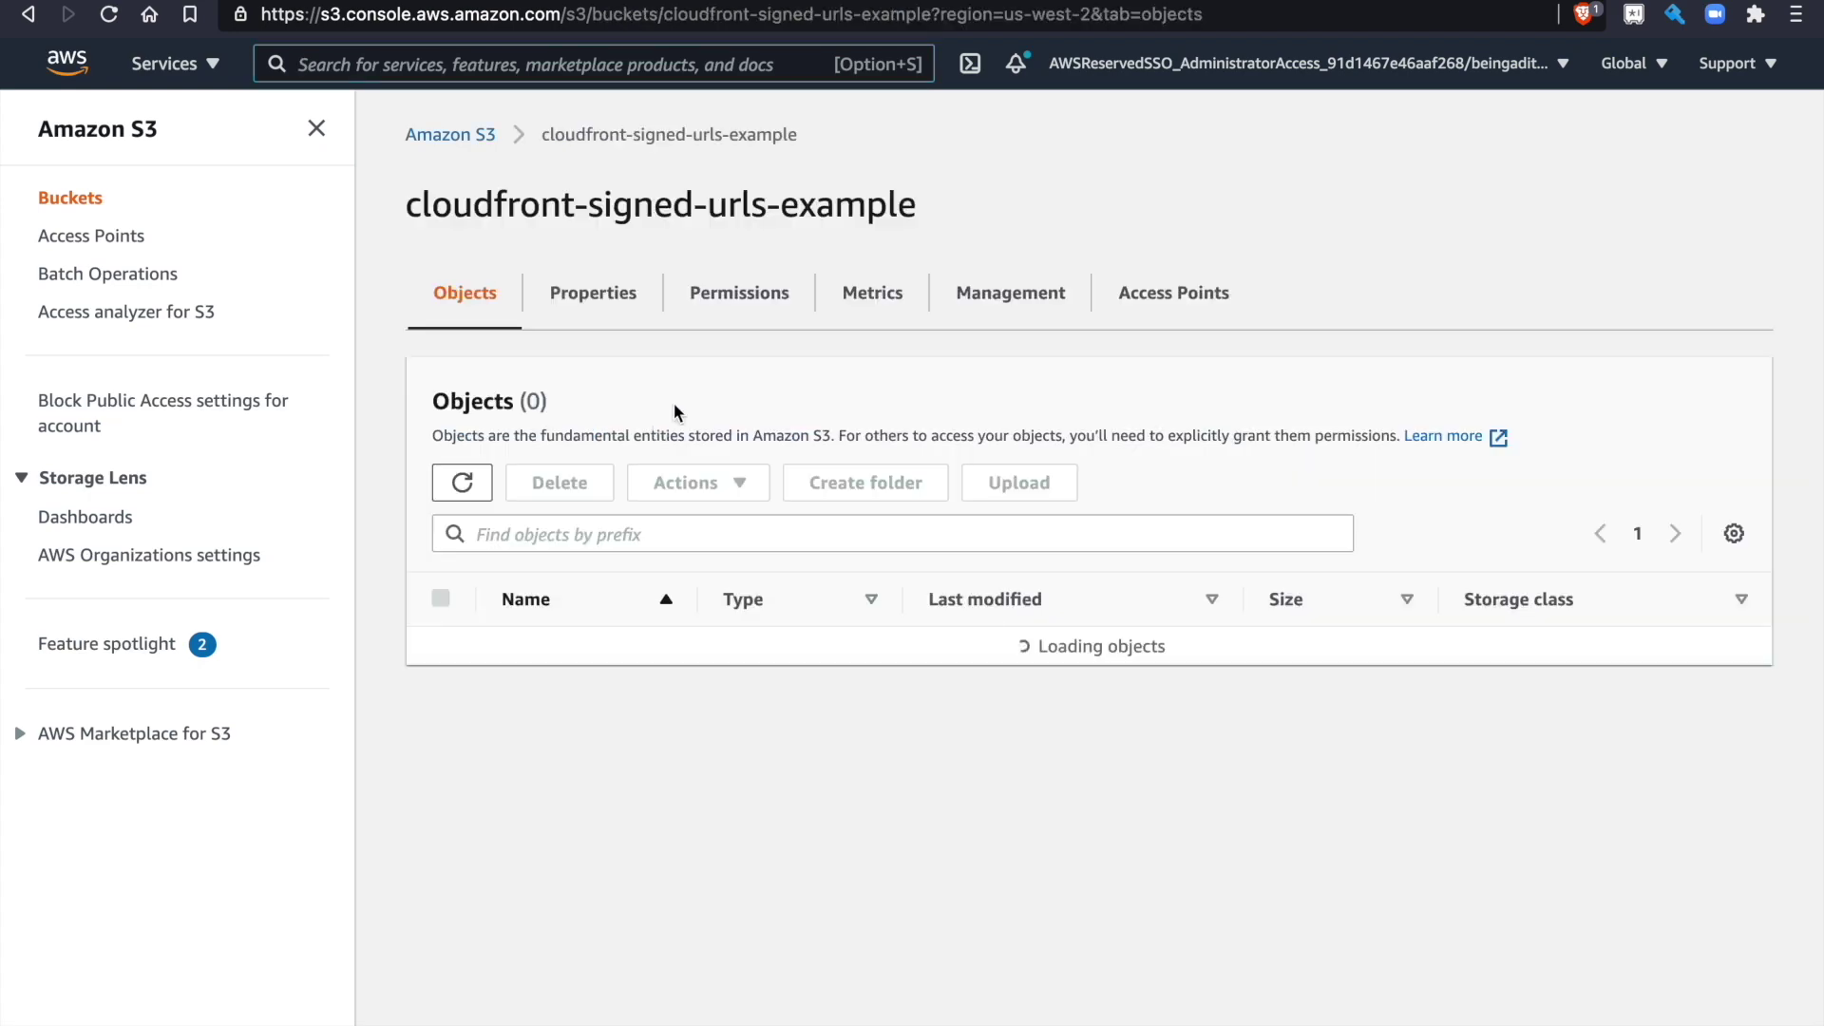
click(594, 292)
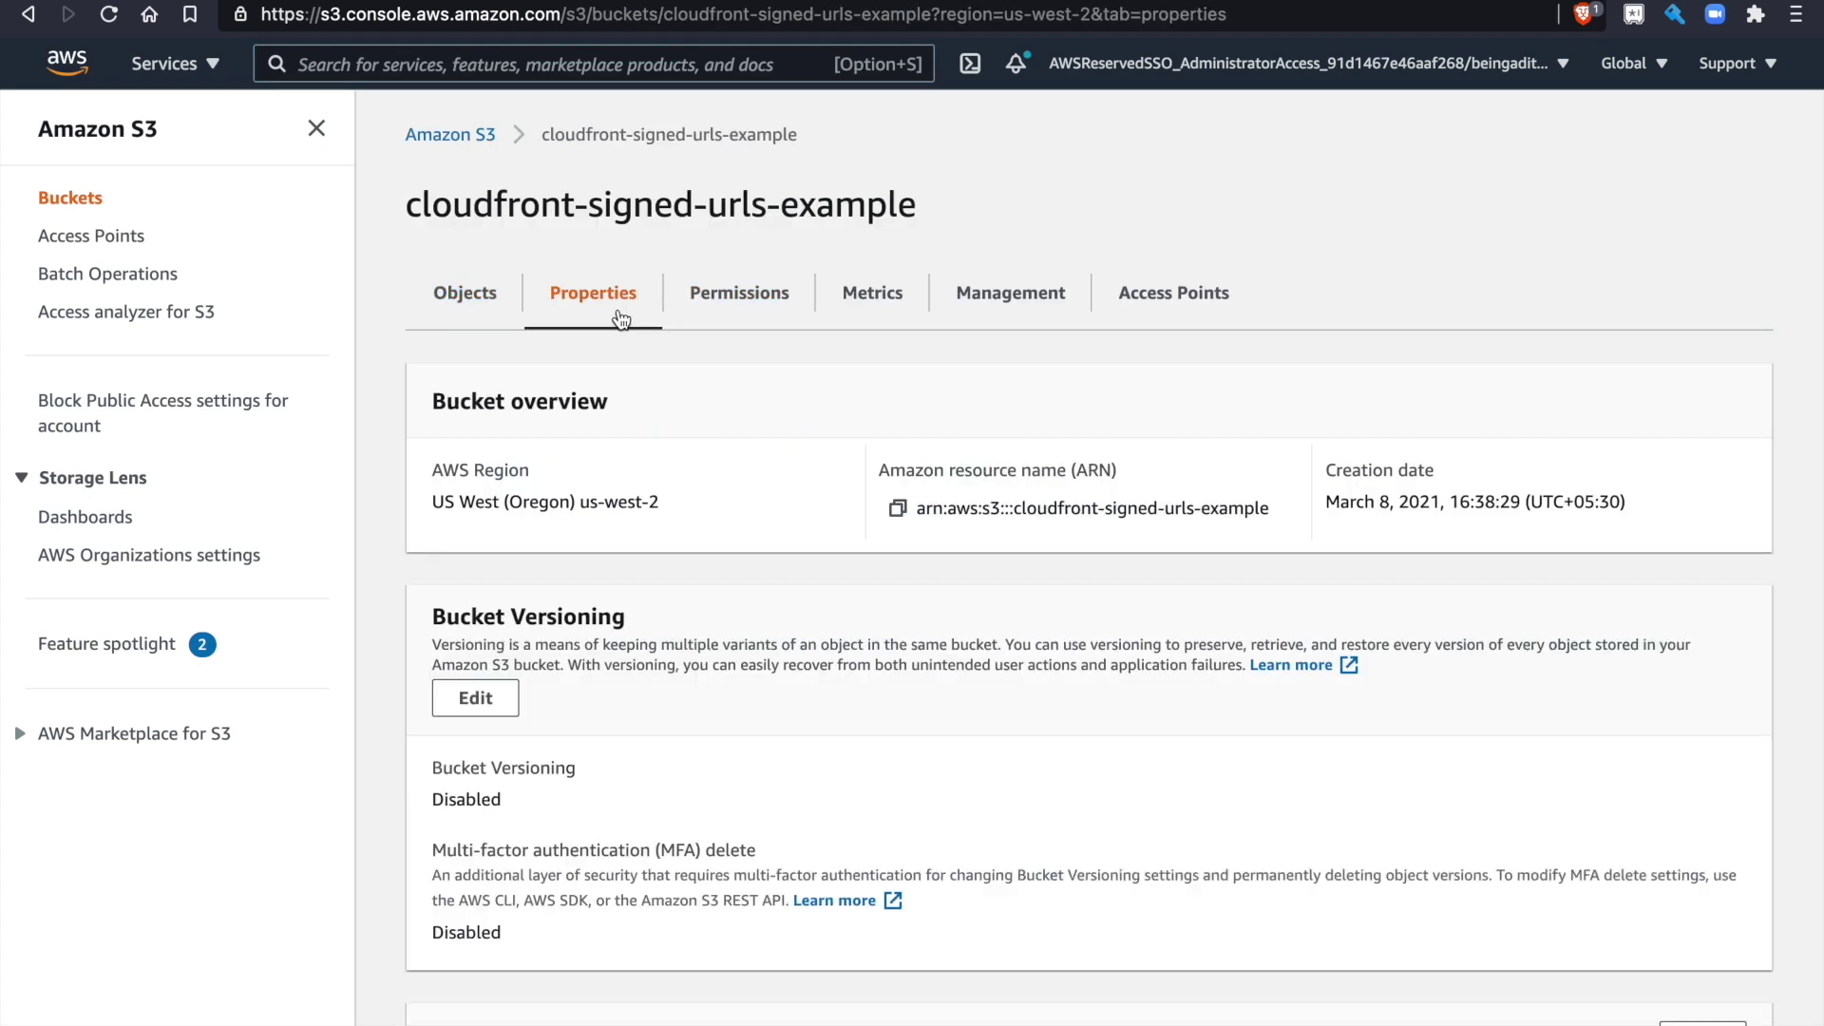
scroll(843, 448, down, 3)
scroll(843, 447, down, 5)
scroll(832, 423, up, 4)
scroll(830, 422, up, 2)
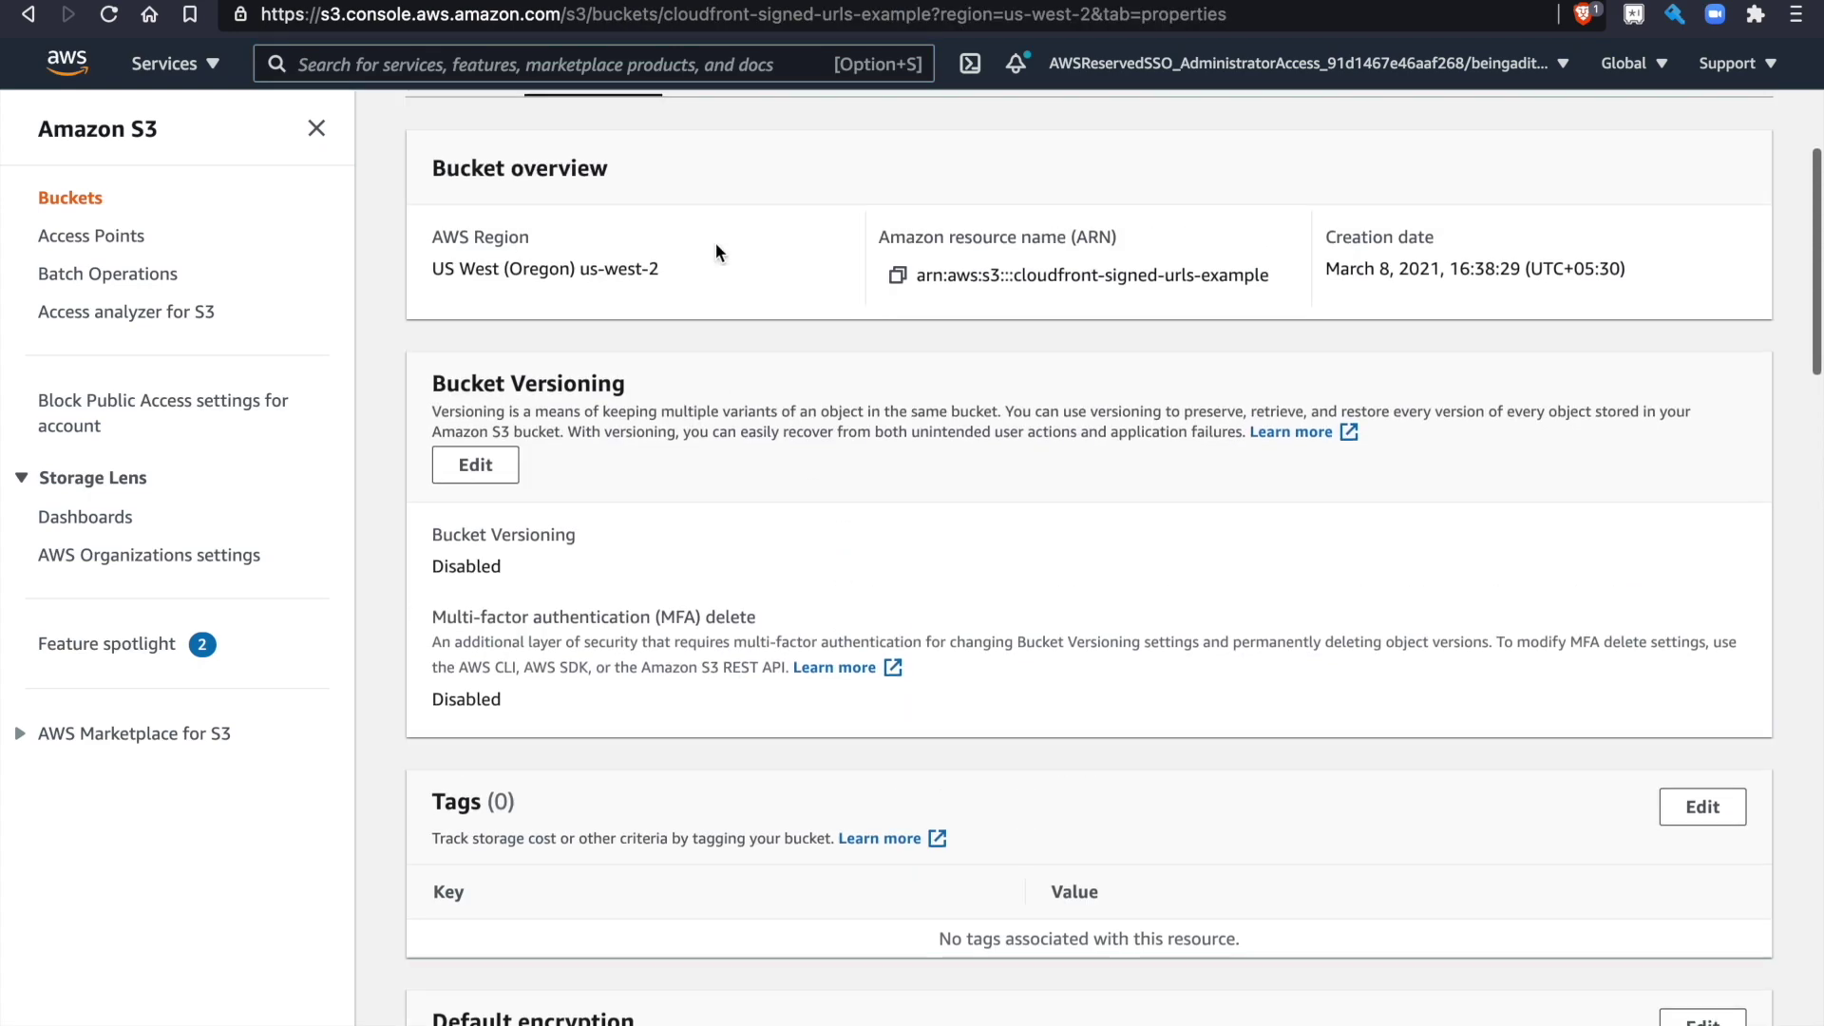
scroll(771, 357, up, 3)
click(716, 294)
scroll(838, 532, down, 1)
scroll(838, 532, down, 3)
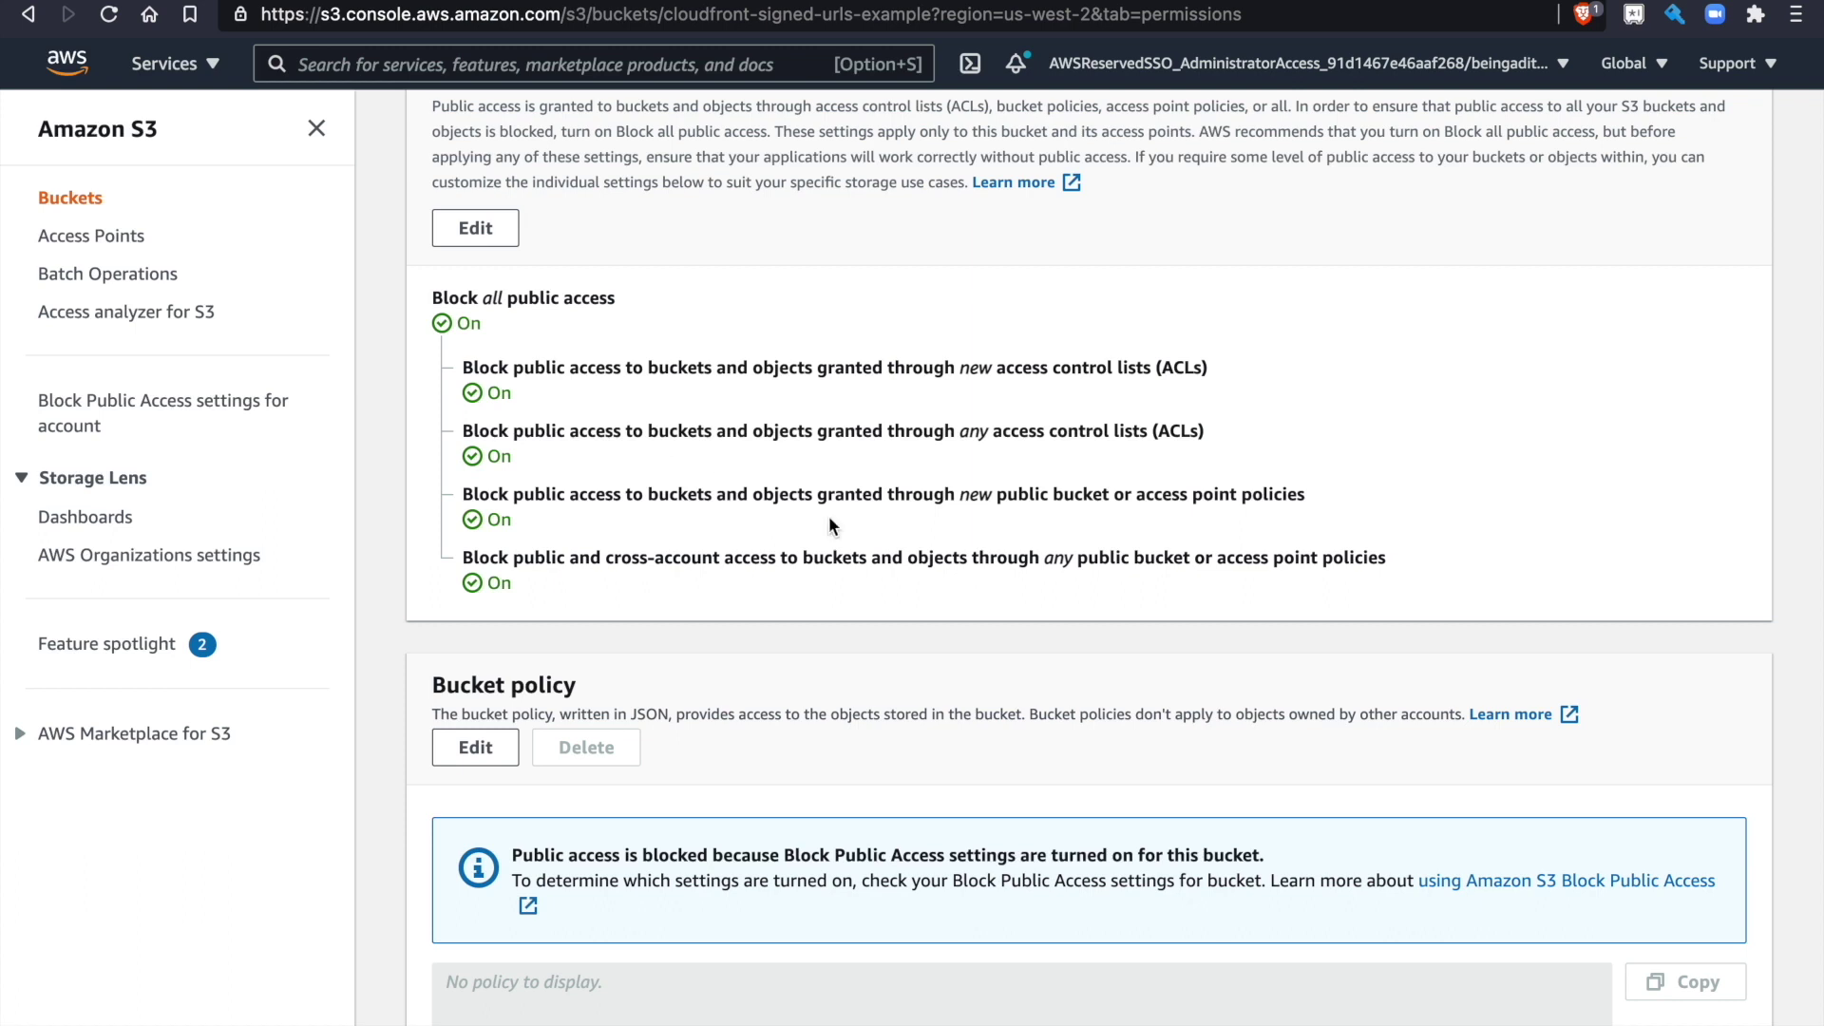
scroll(834, 524, down, 4)
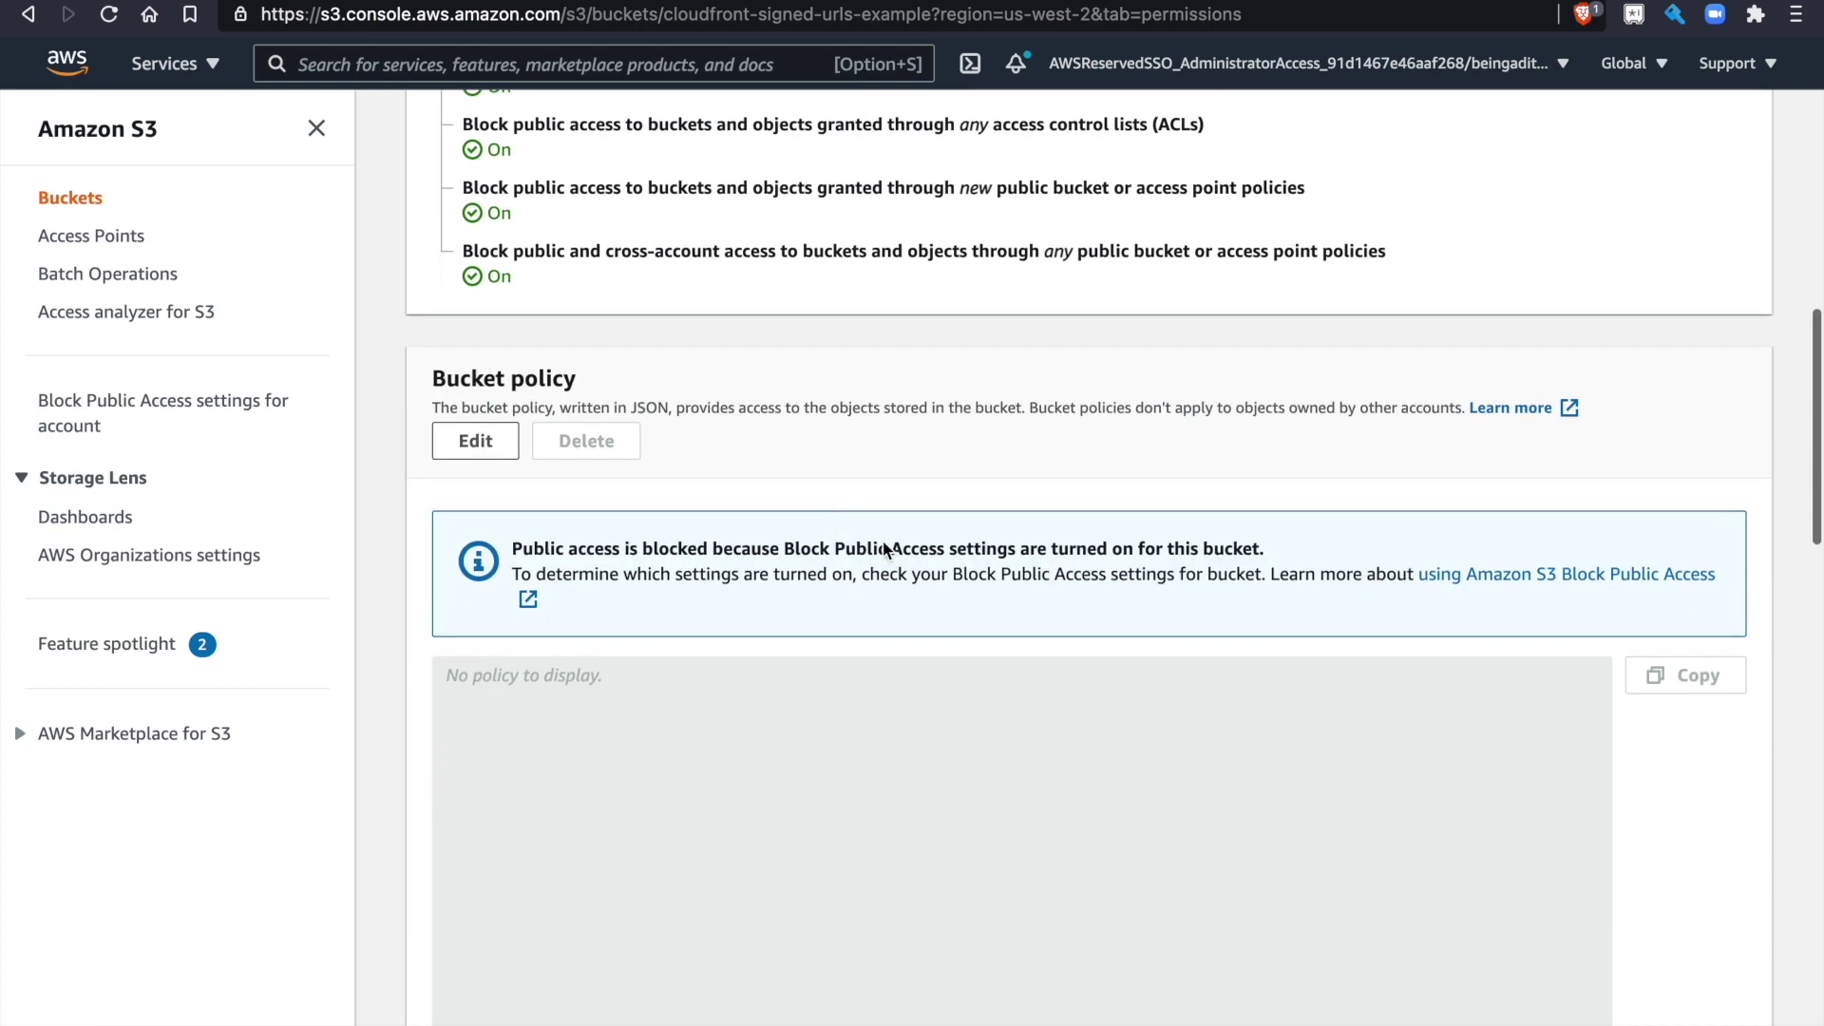
scroll(855, 556, up, 5)
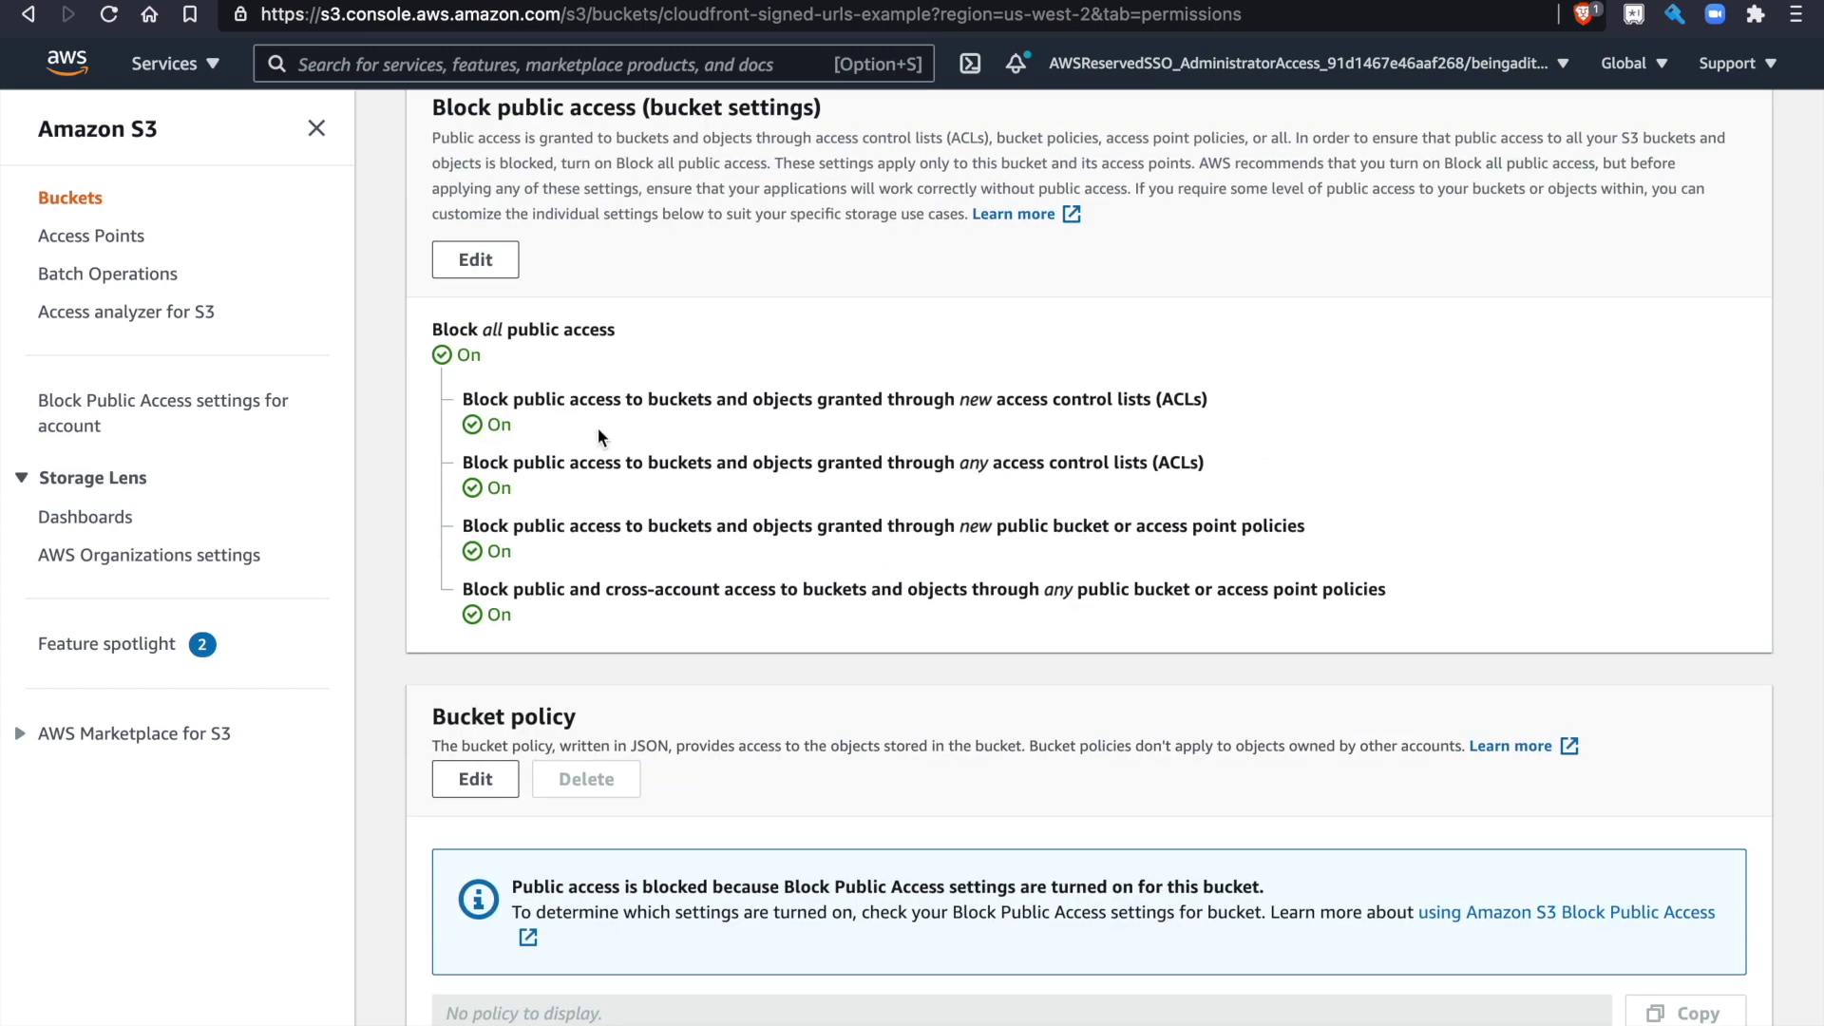
scroll(738, 519, down, 2)
scroll(739, 522, down, 5)
scroll(624, 394, up, 1)
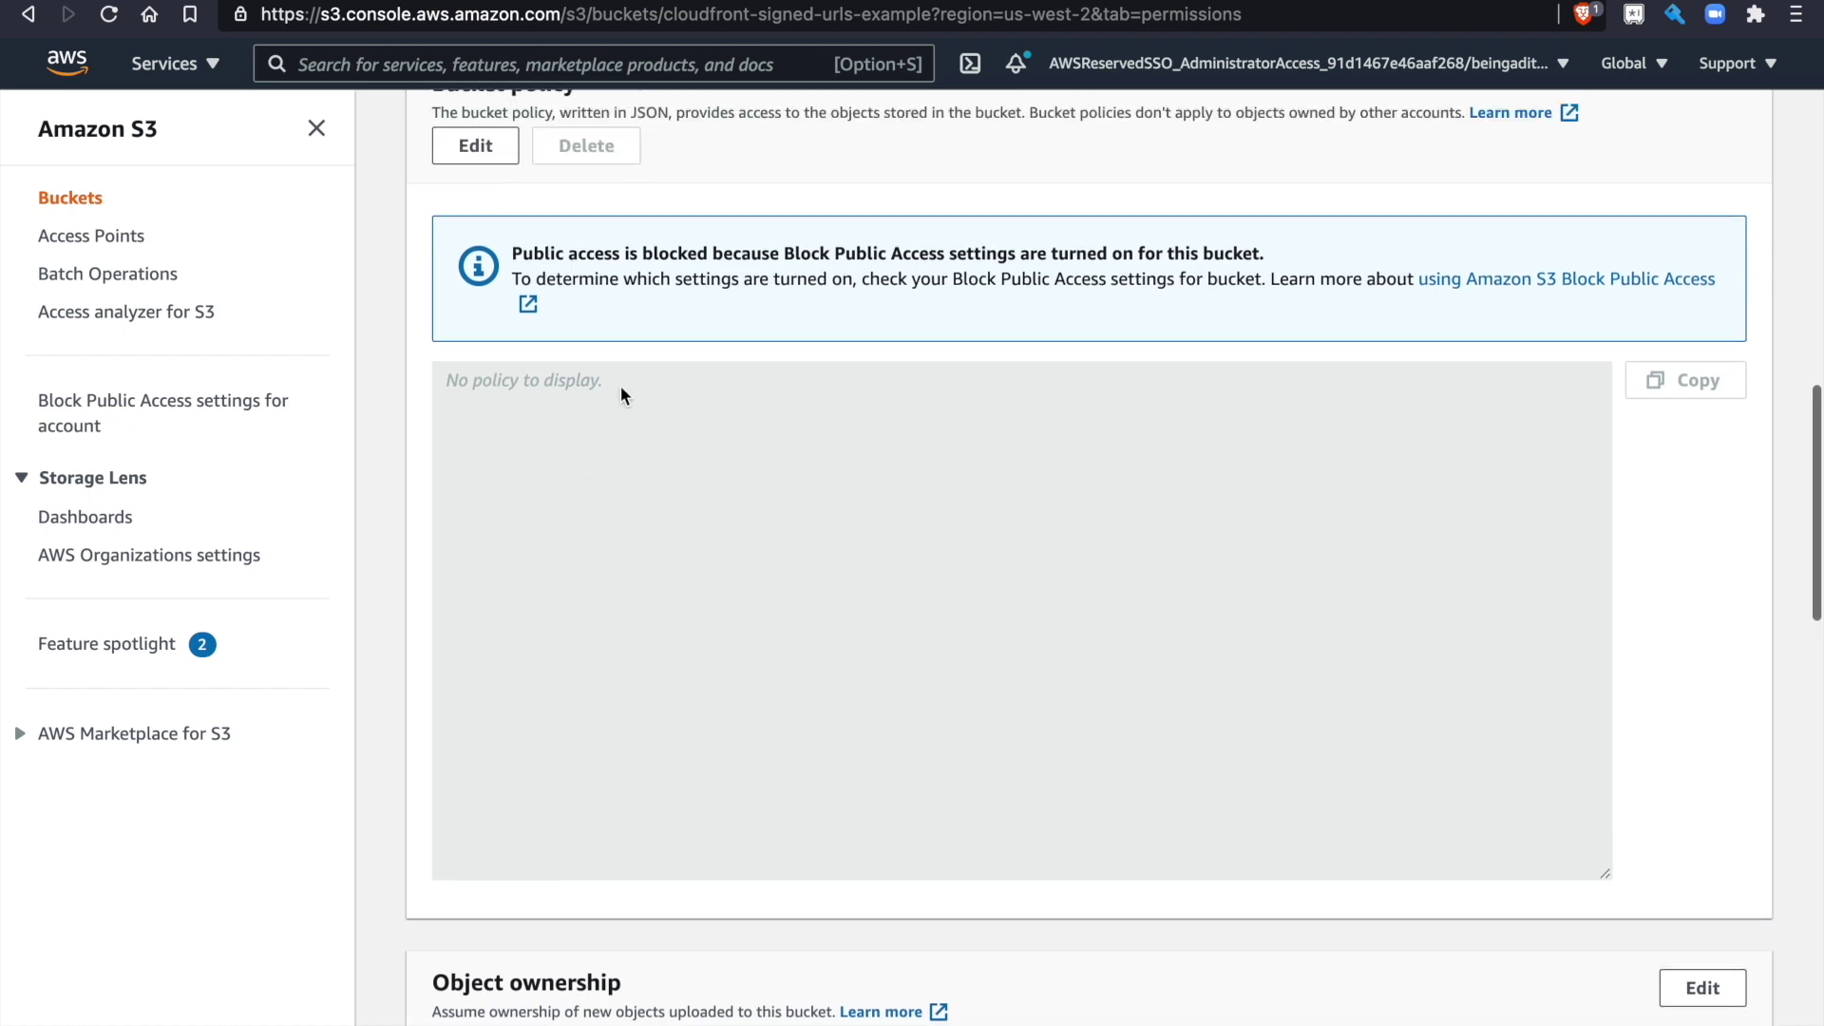
scroll(622, 537, up, 1)
scroll(600, 303, up, 1)
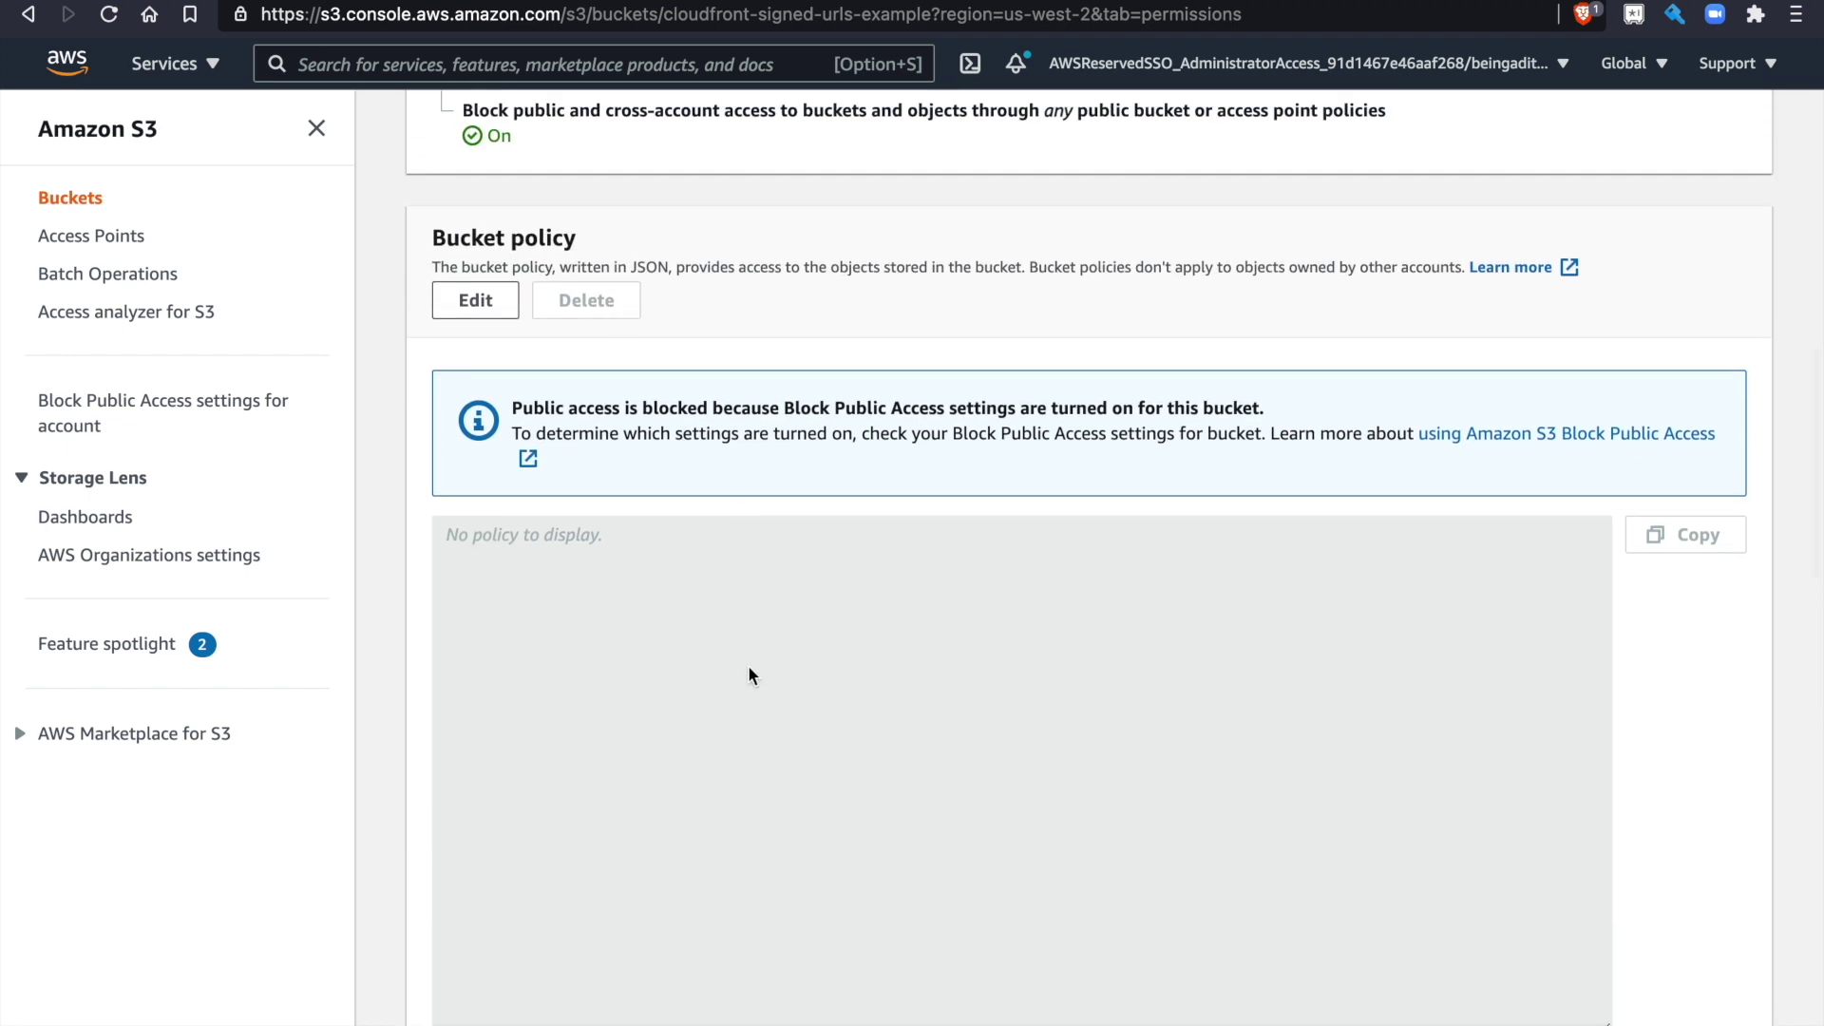
scroll(670, 571, down, 2)
scroll(748, 492, up, 1)
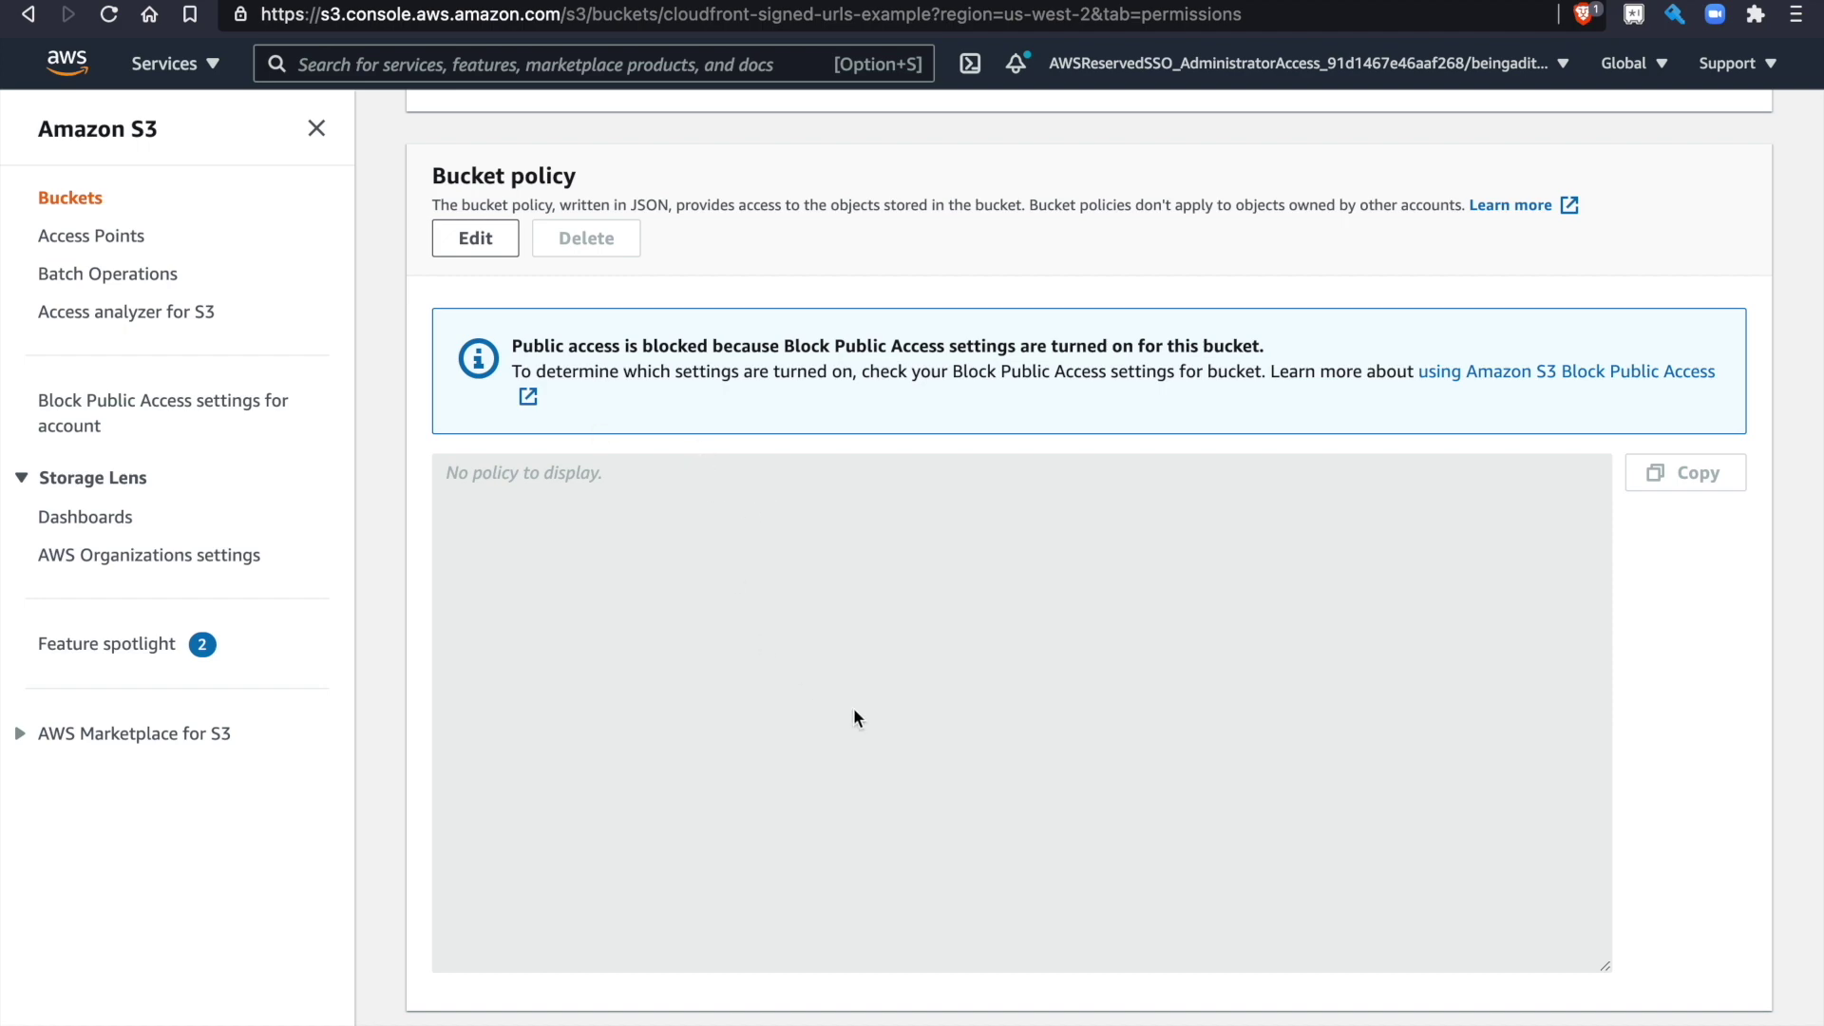
scroll(858, 719, down, 6)
scroll(886, 559, up, 2)
scroll(888, 562, down, 4)
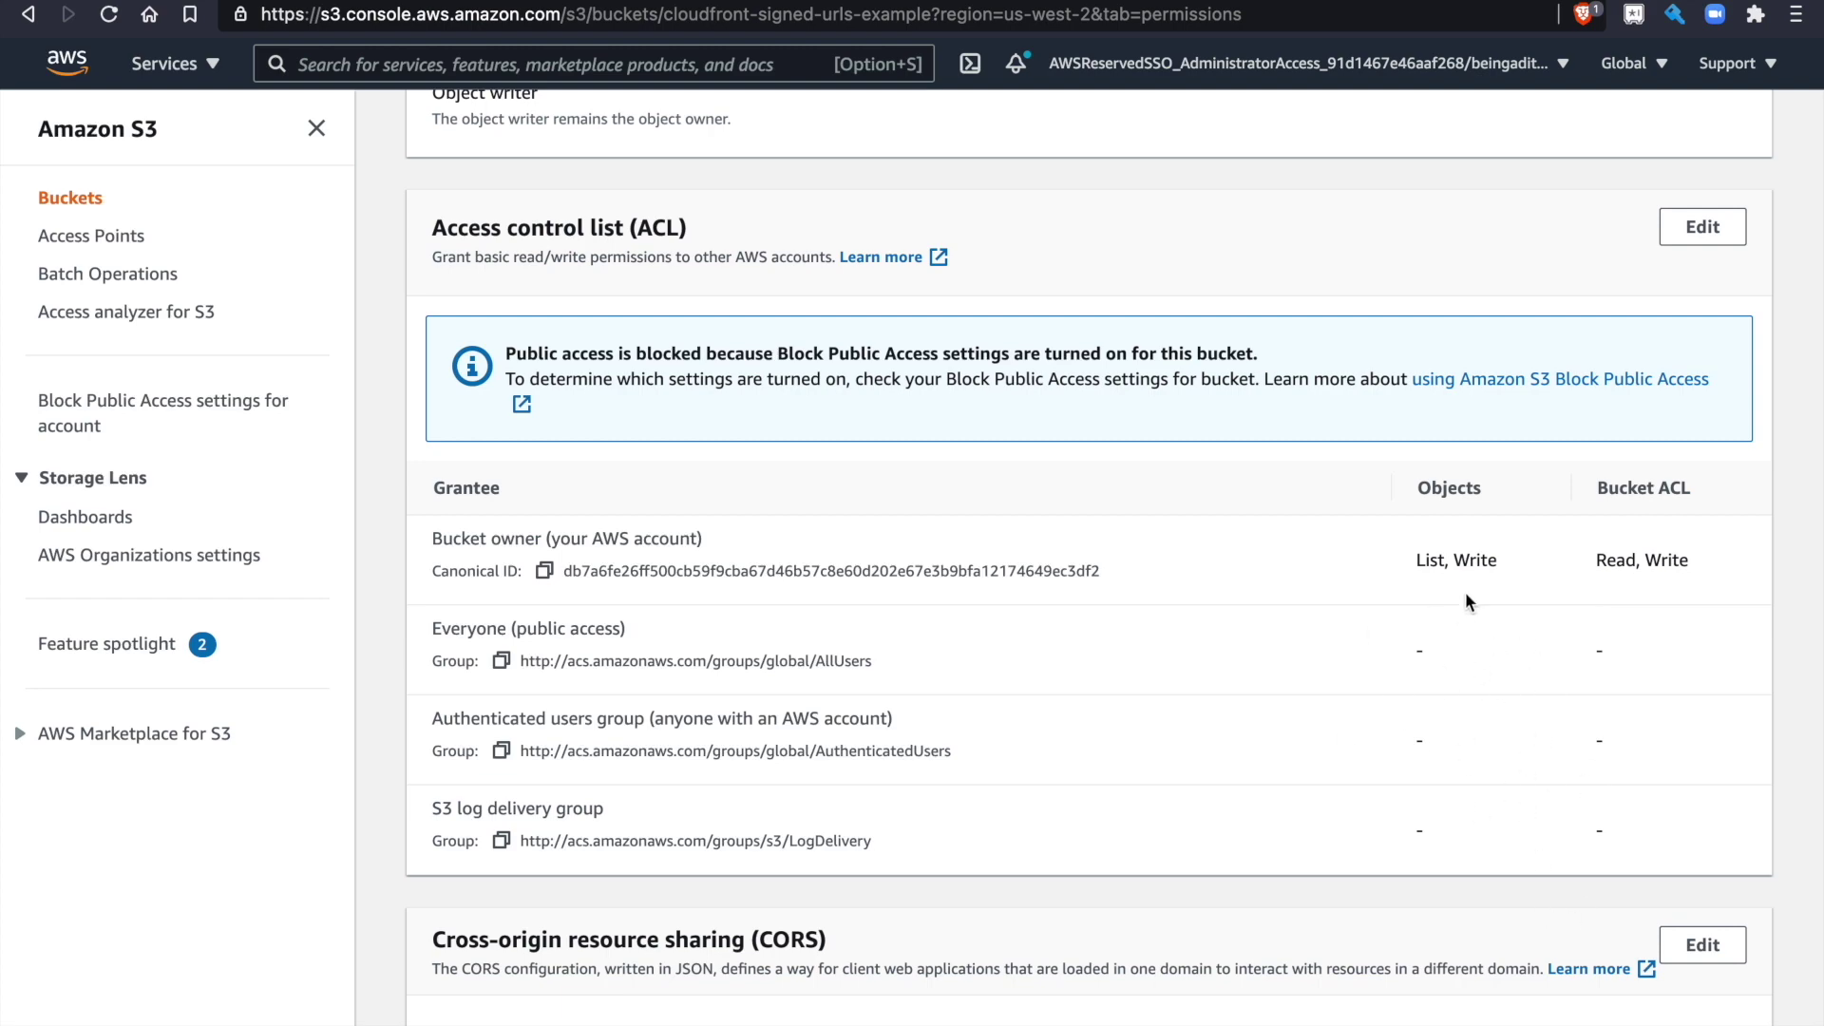
scroll(831, 263, up, 10)
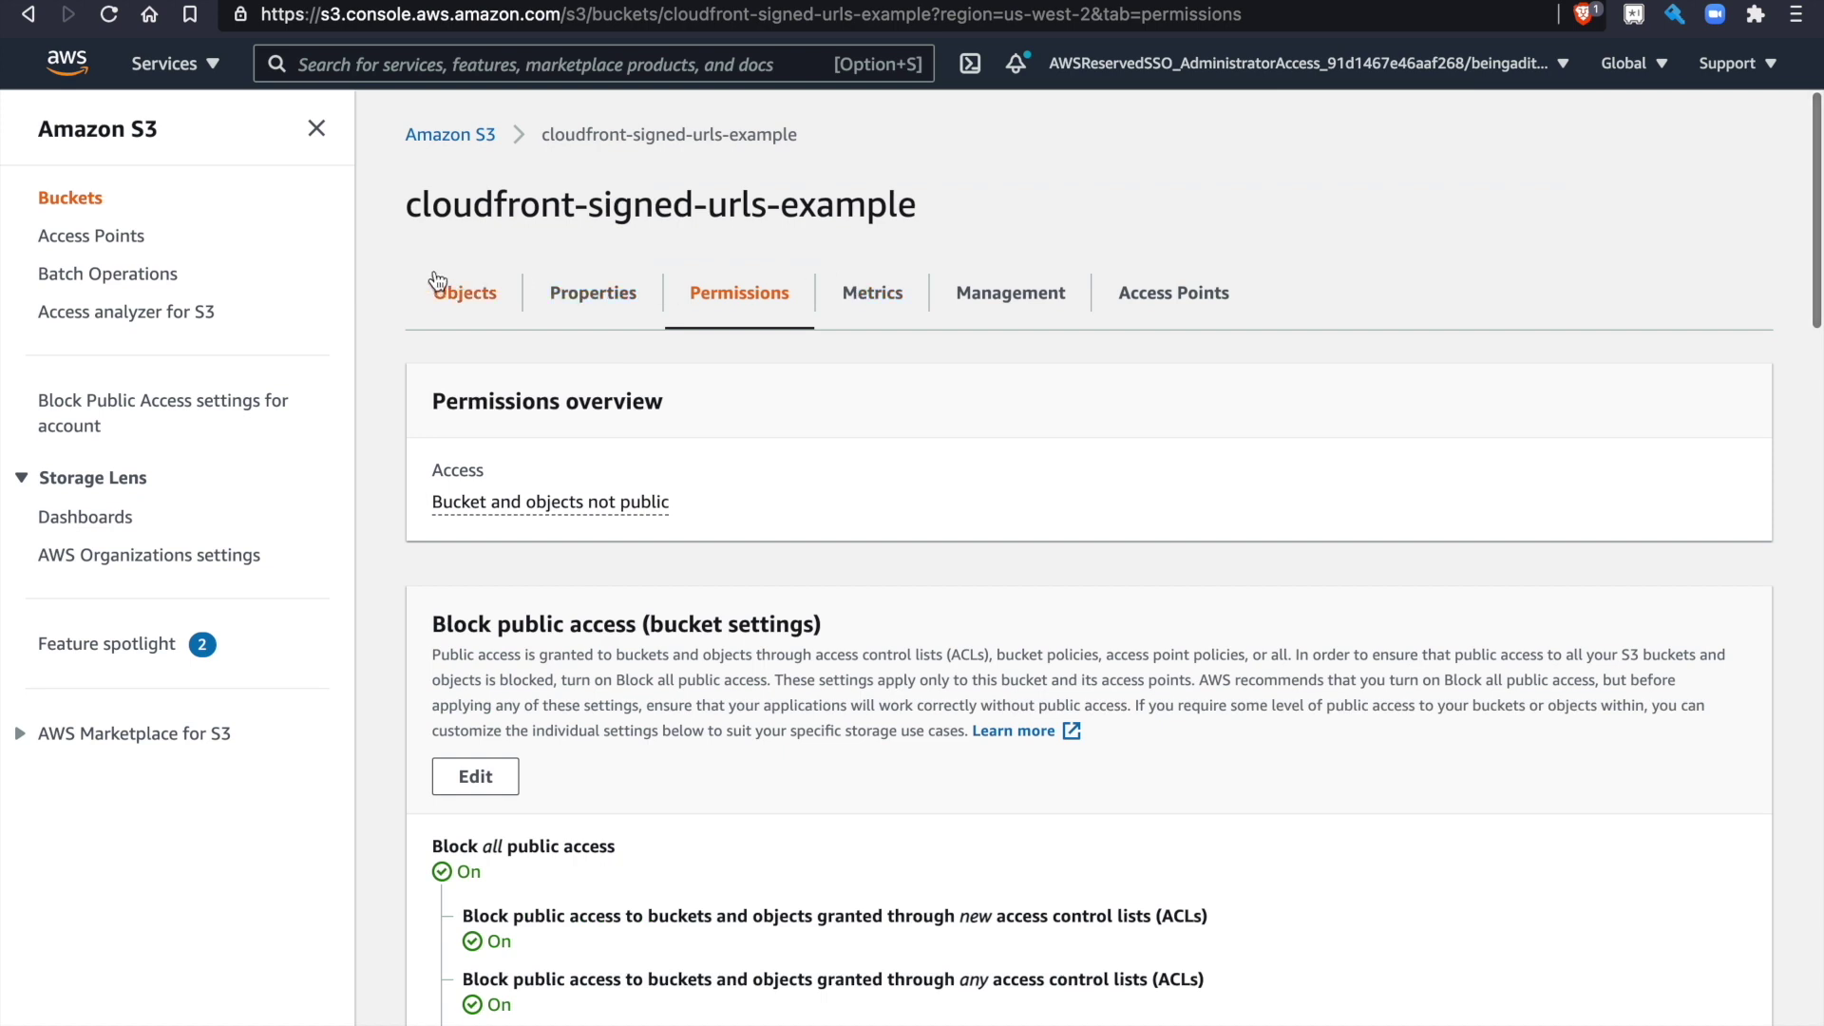
click(441, 296)
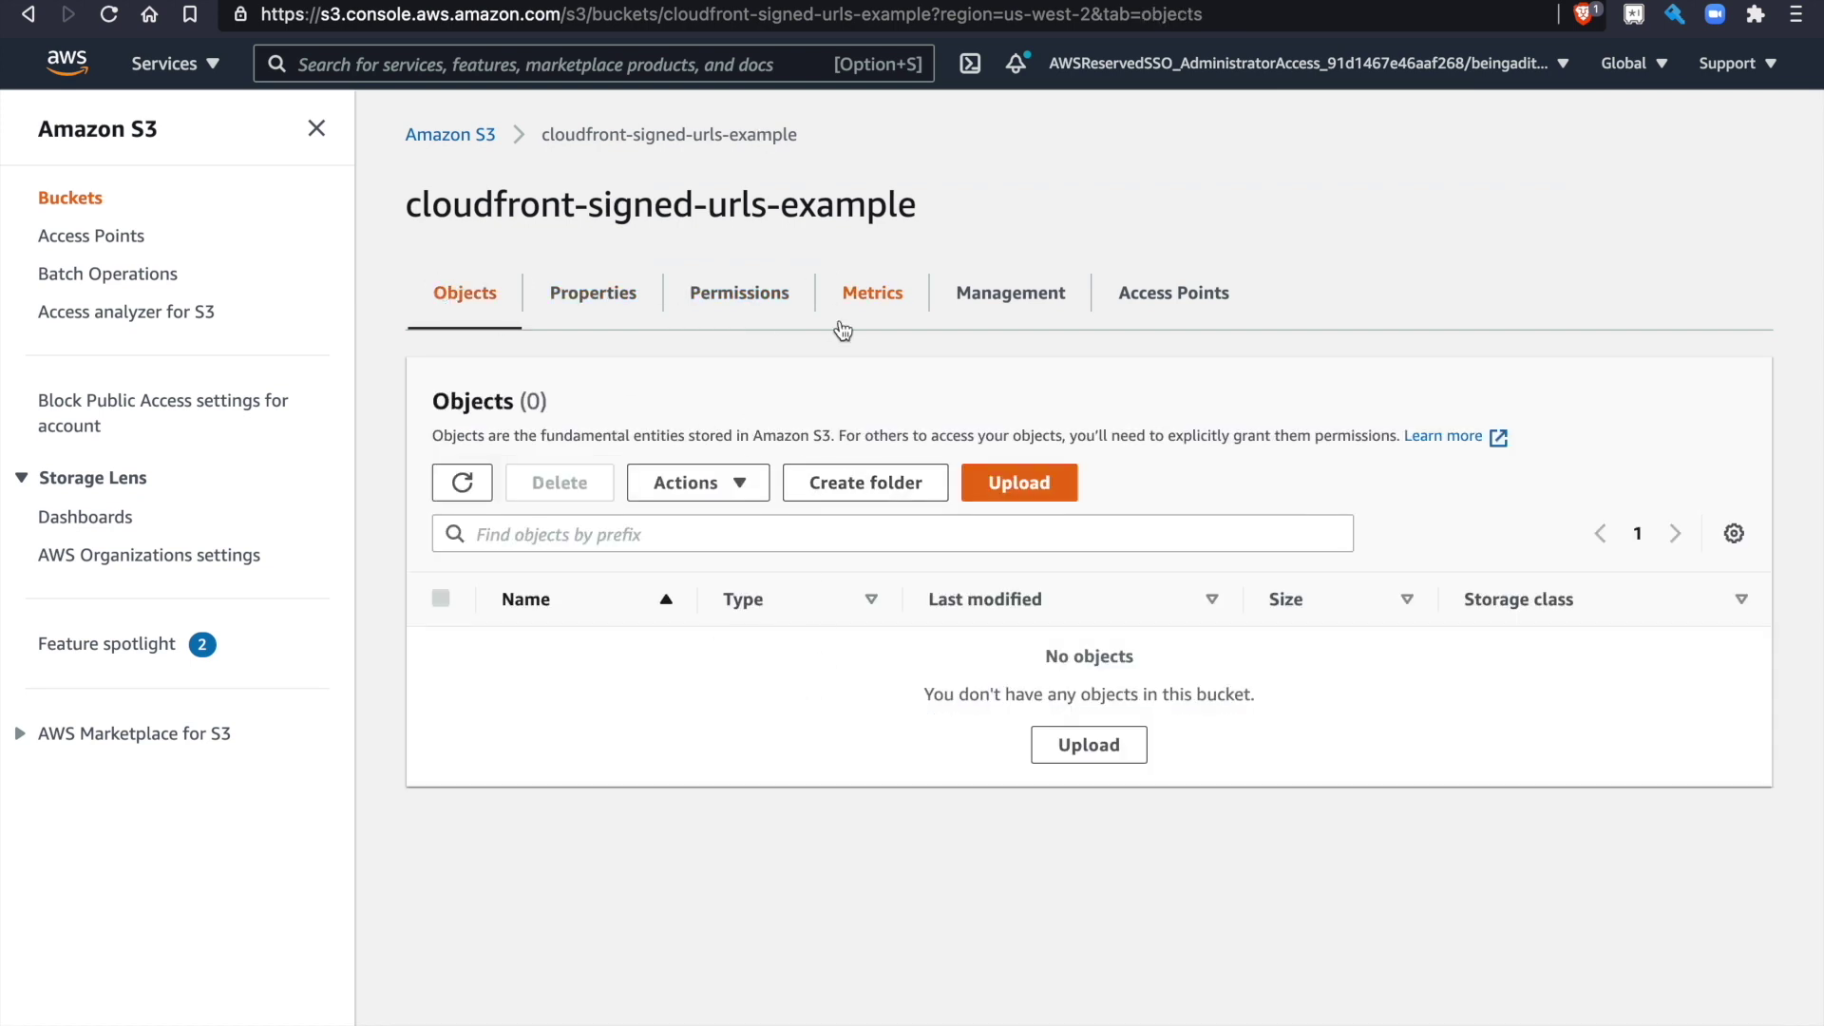
- Upload coffee.jpeg from the code_work/learning CloudFront signed URL project folder into the bucket
click(1016, 482)
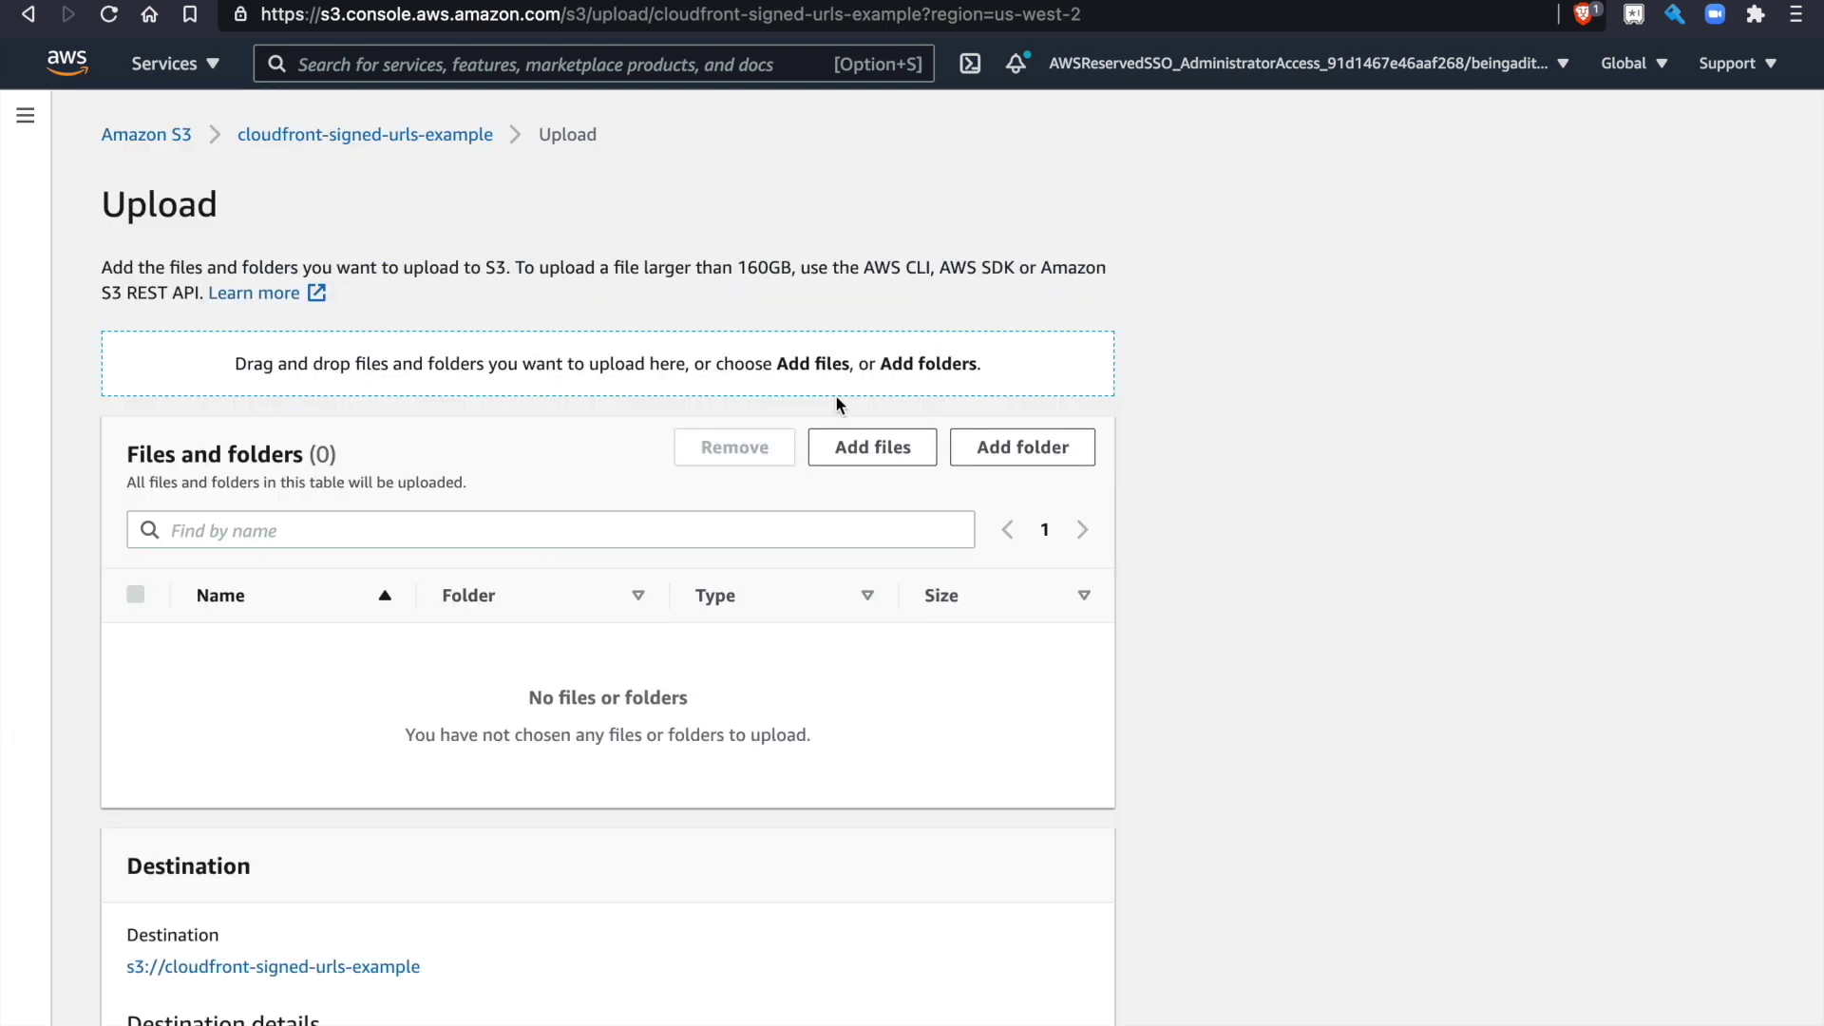
click(885, 449)
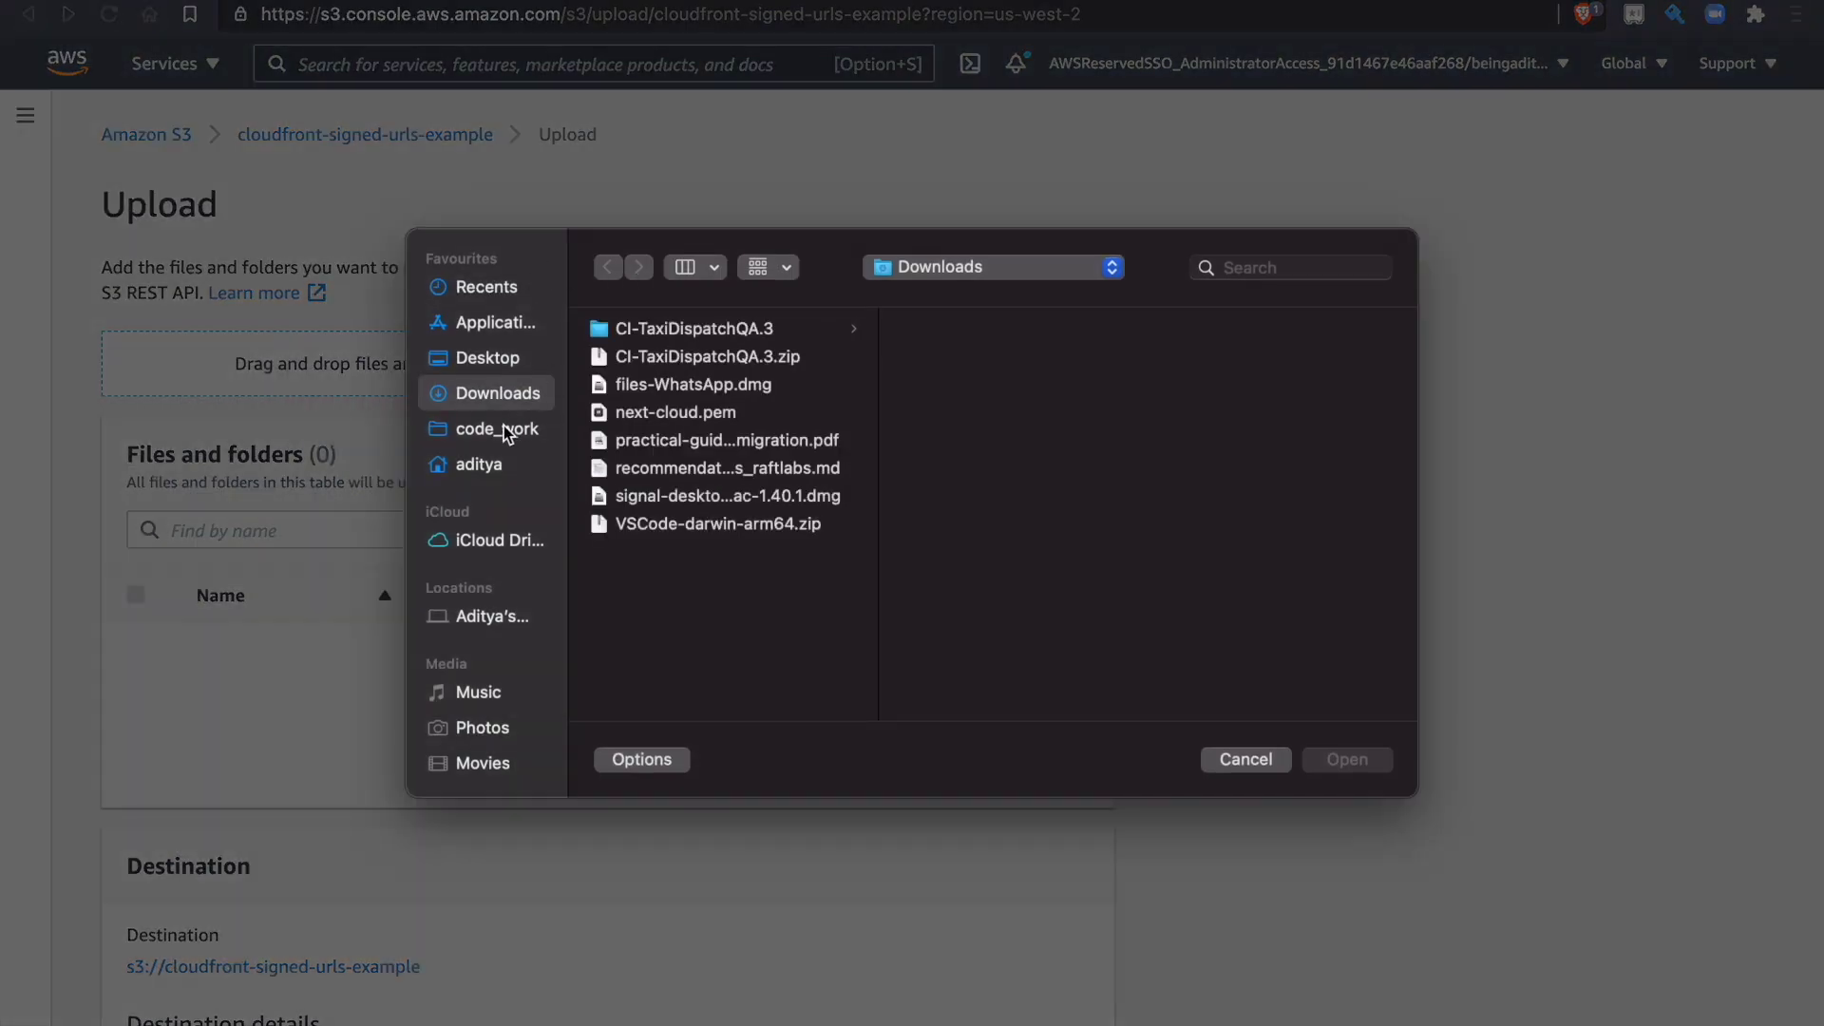
click(499, 429)
click(657, 357)
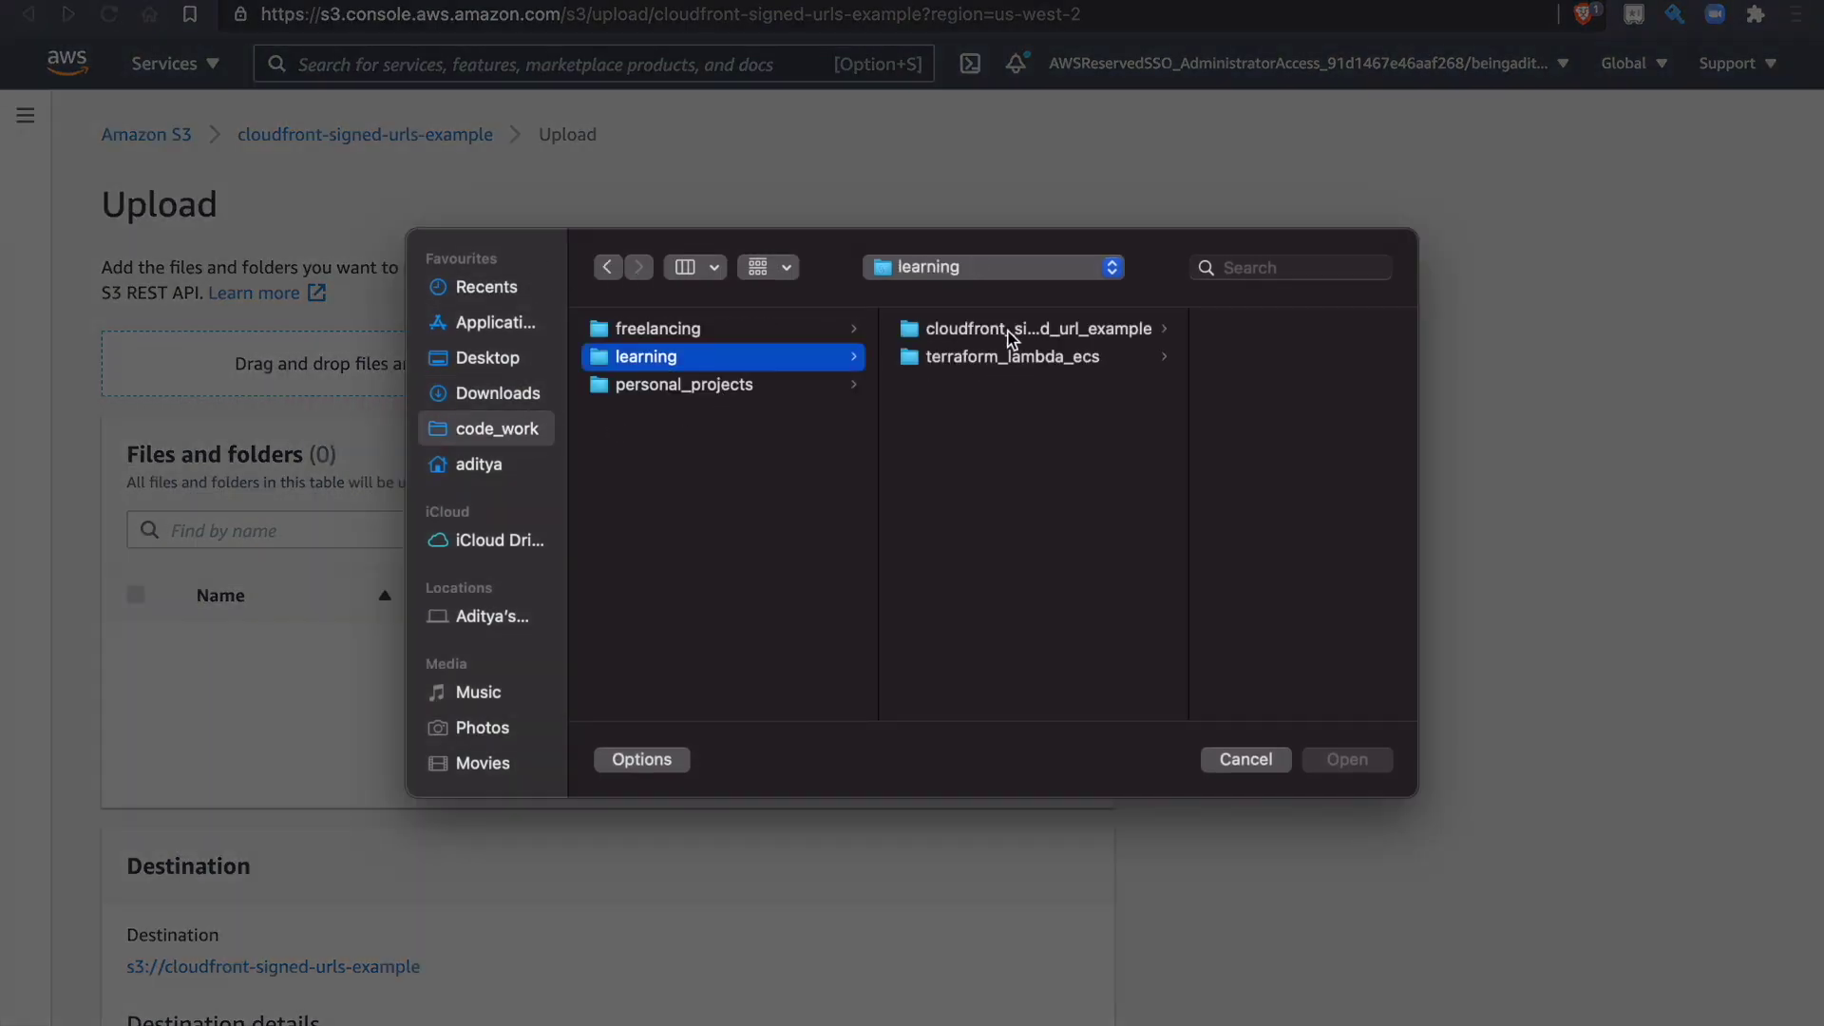
click(1020, 330)
click(1197, 331)
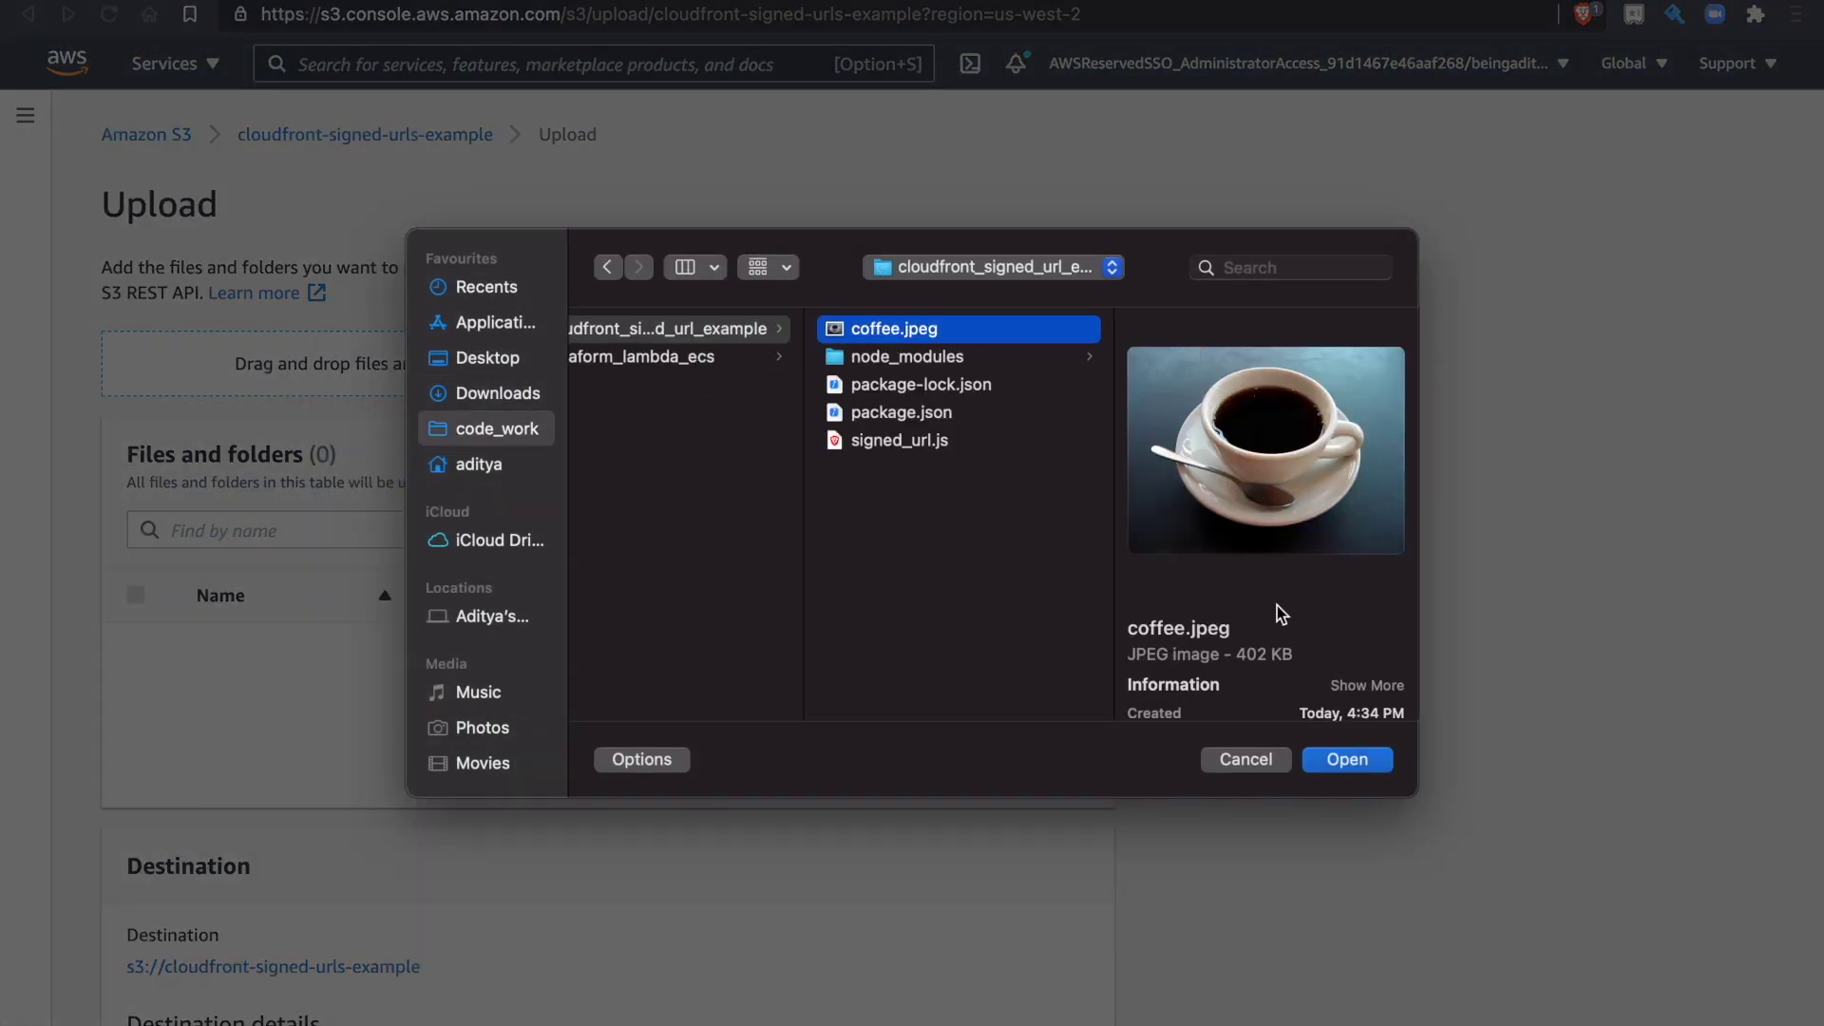
click(1357, 765)
scroll(906, 685, down, 3)
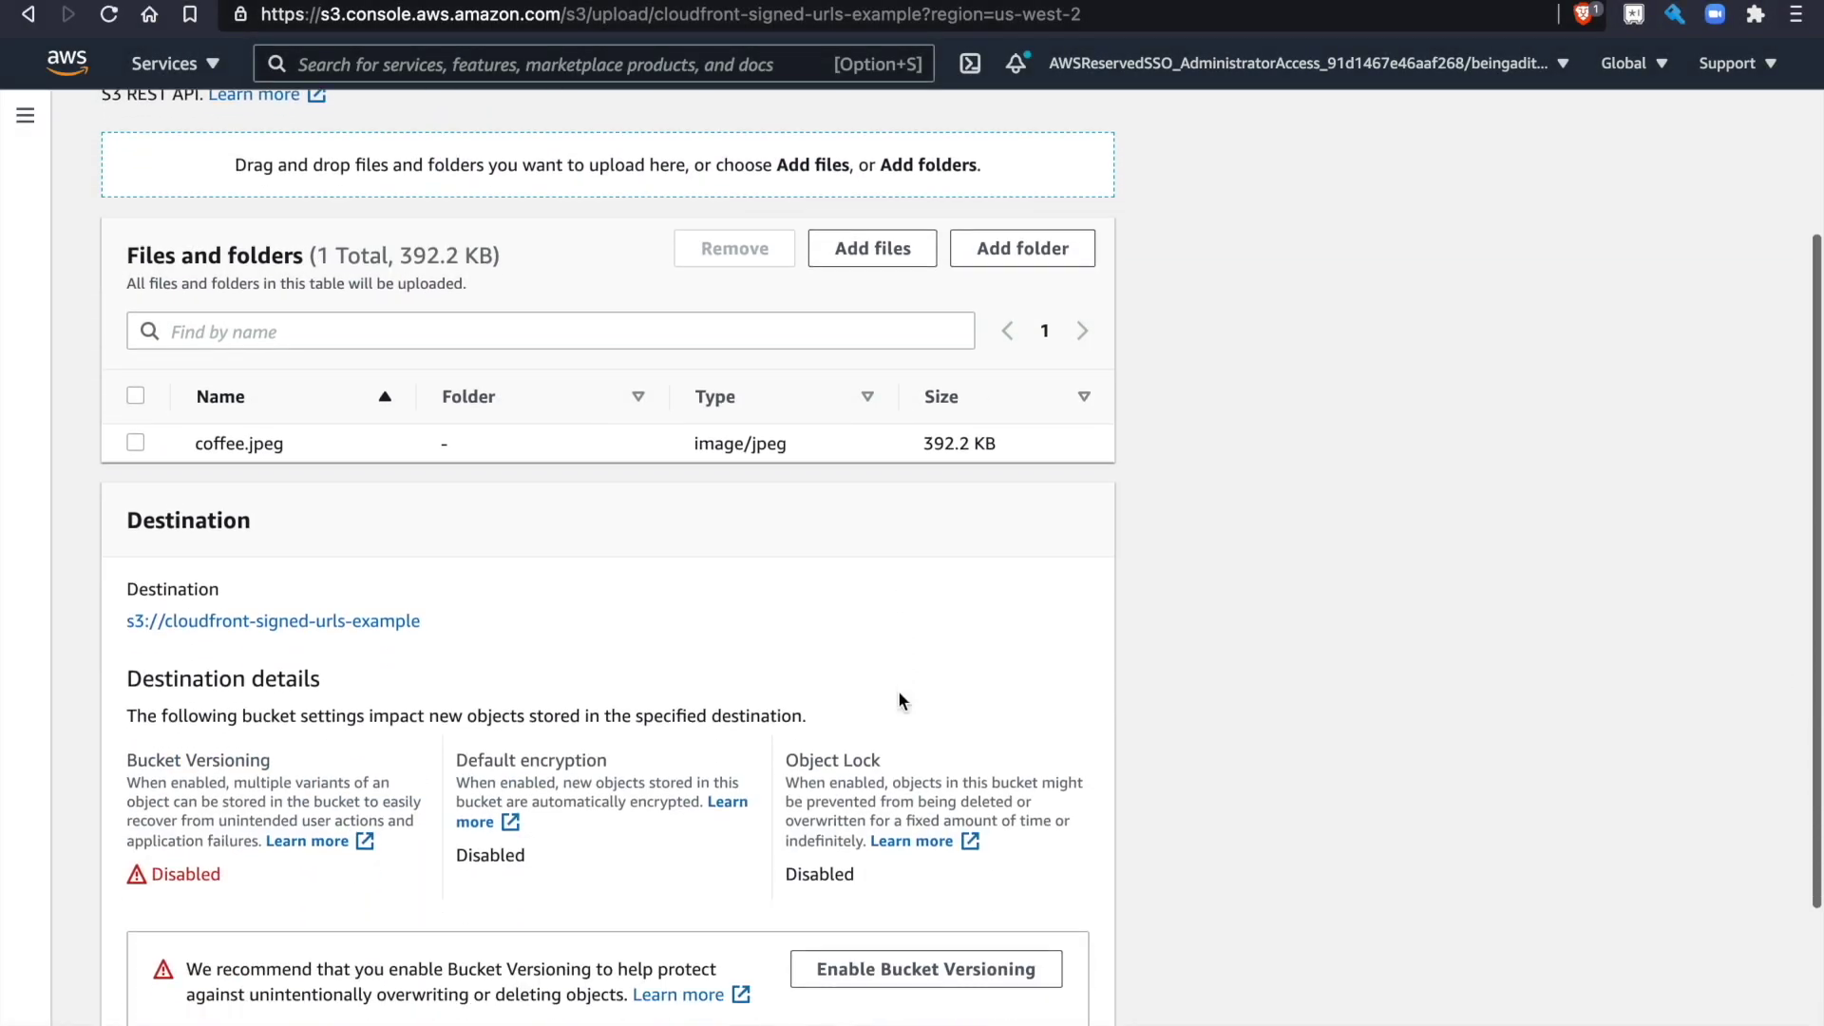
scroll(898, 698, down, 3)
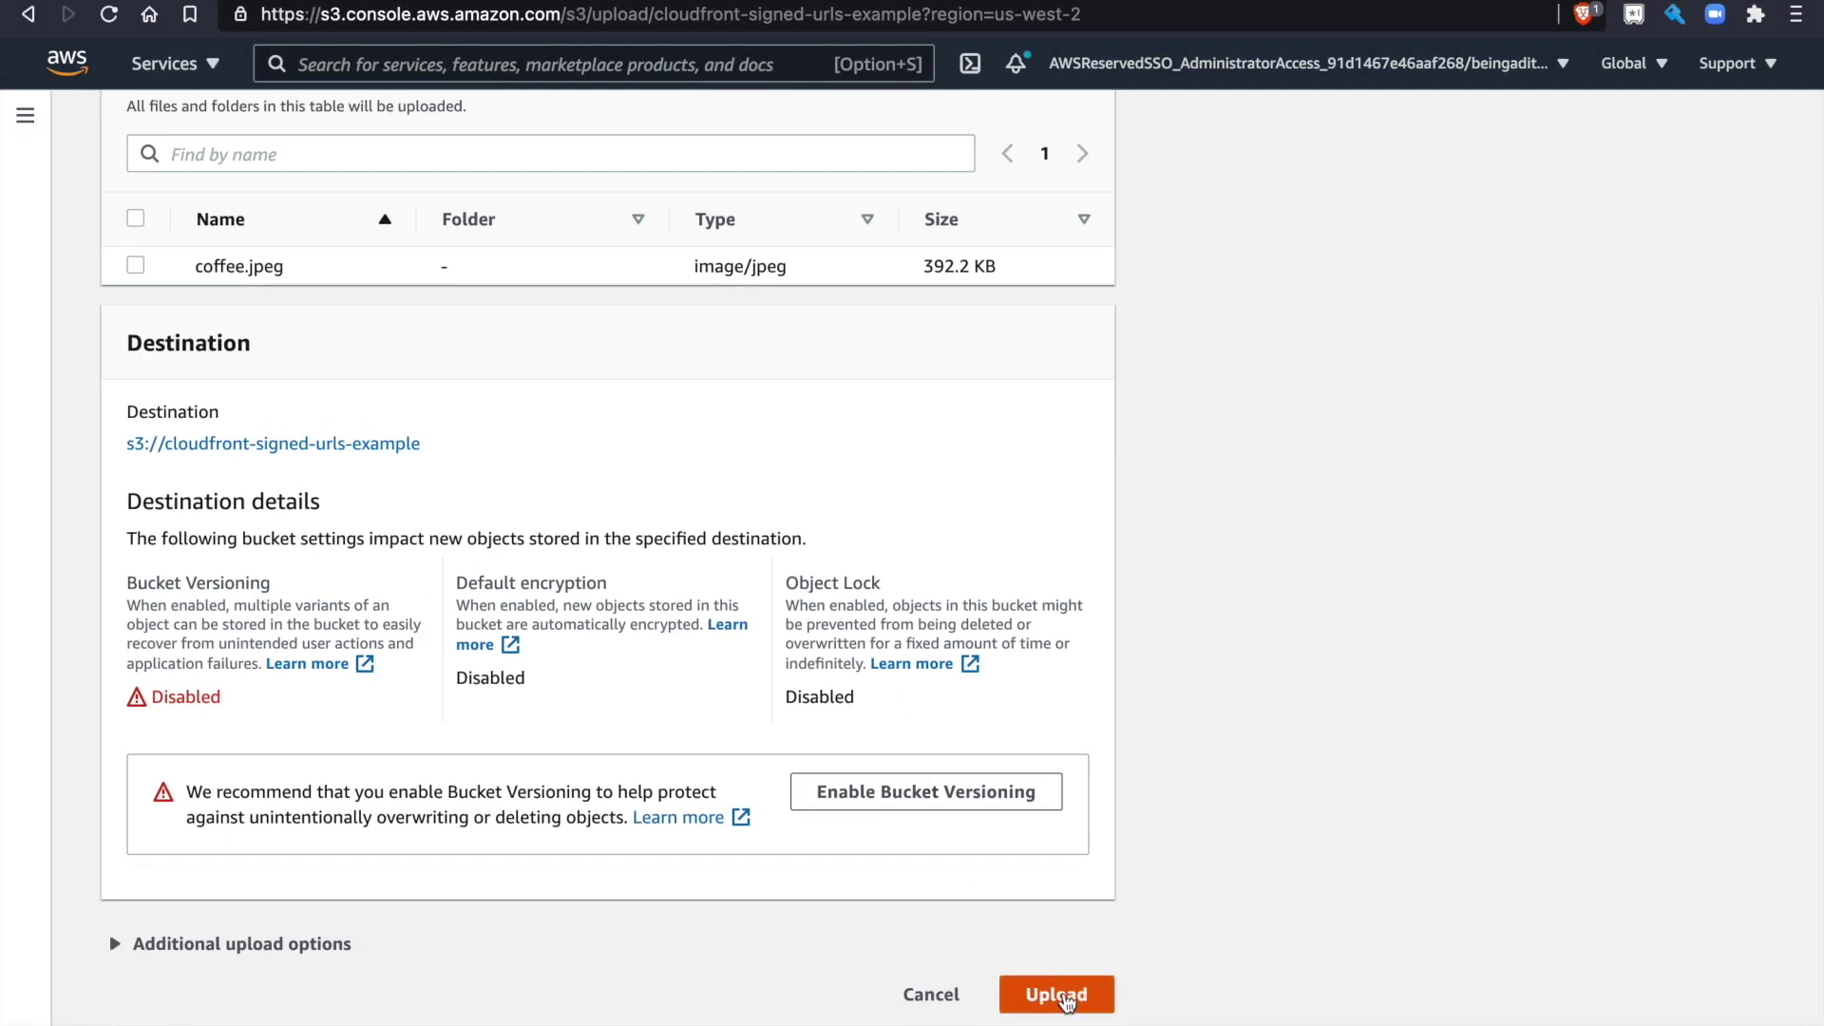
click(1056, 994)
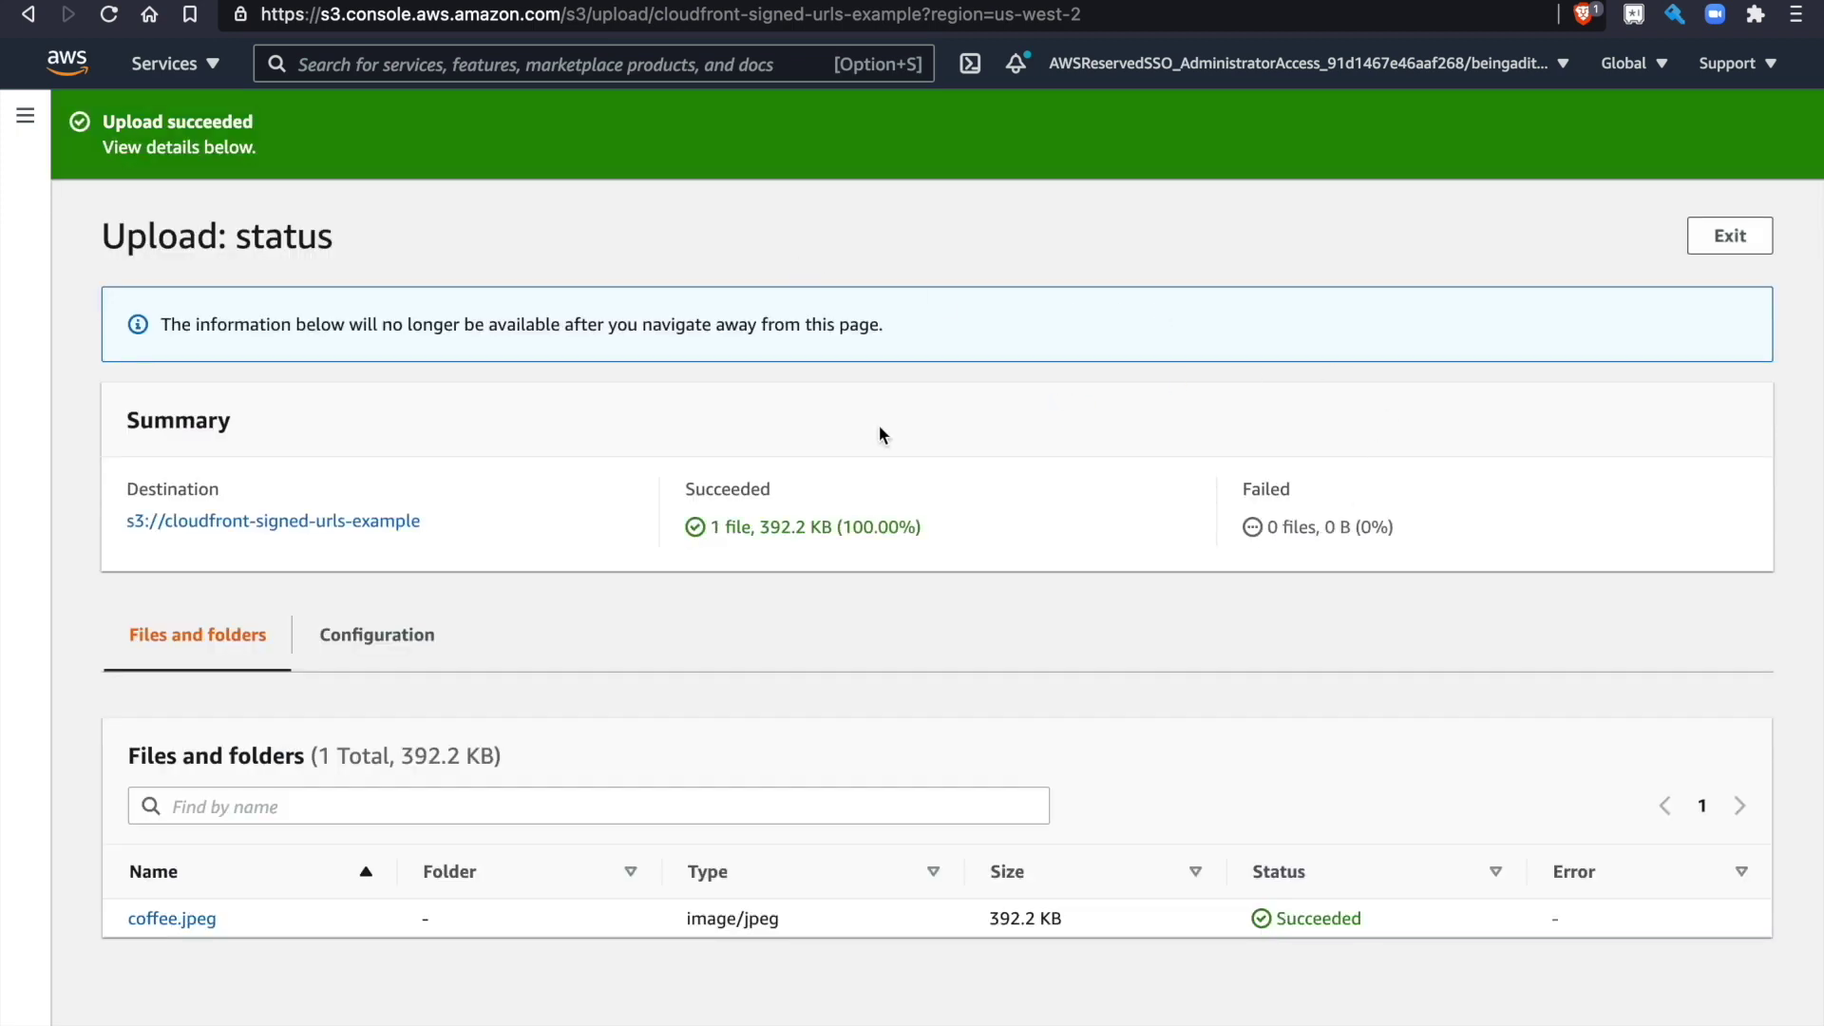
click(1732, 237)
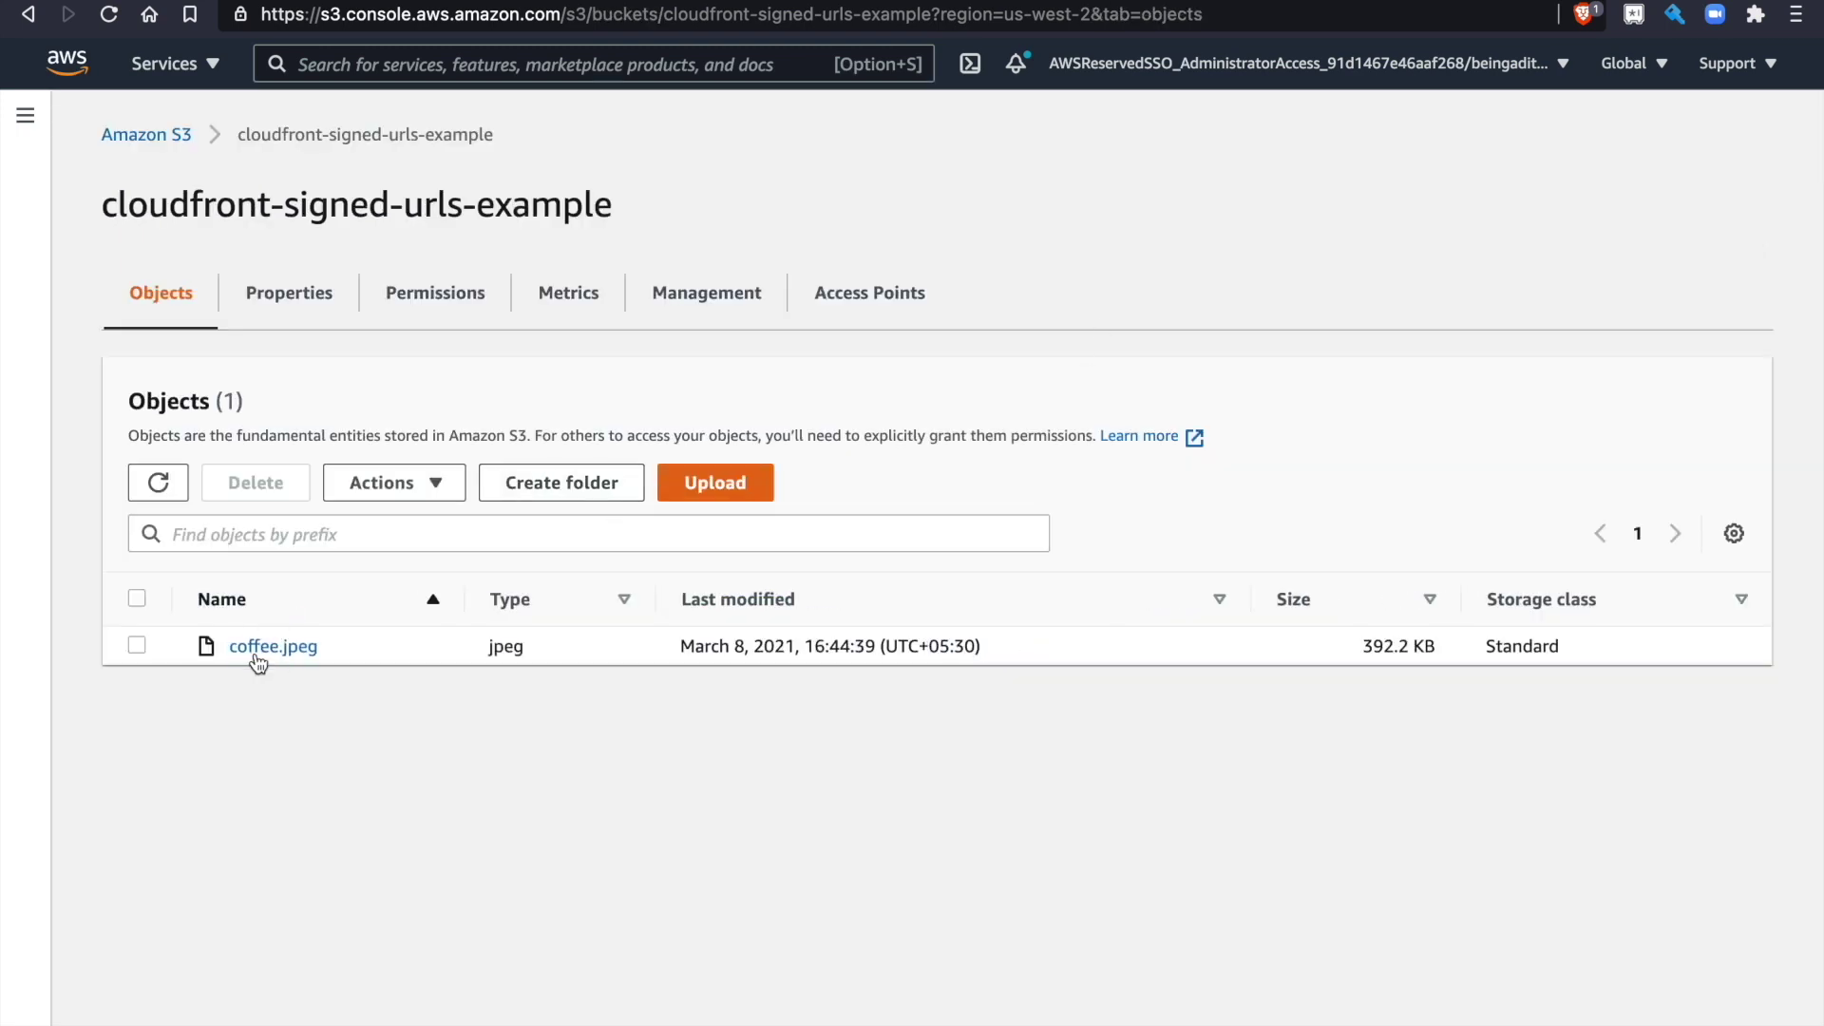
- Confirm coffee.jpeg's Object URL gives Access Denied while Object actions > Open shows the image
click(271, 648)
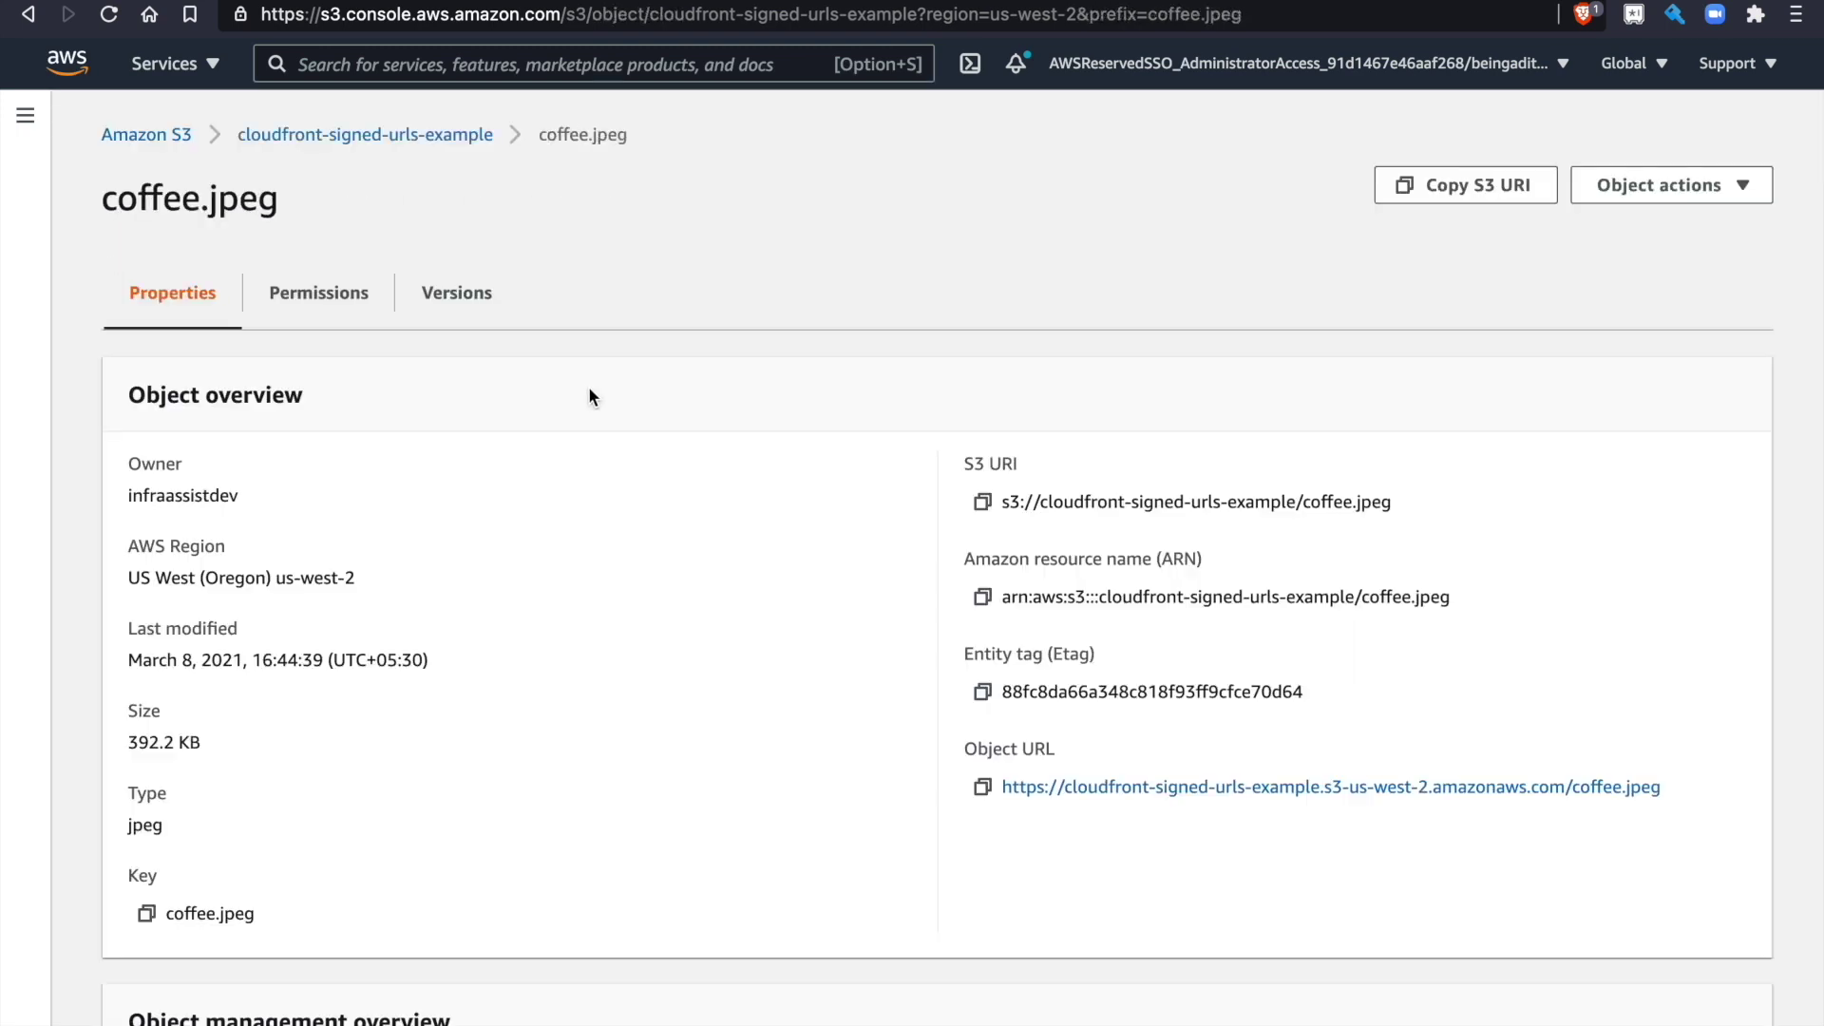
scroll(669, 544, down, 2)
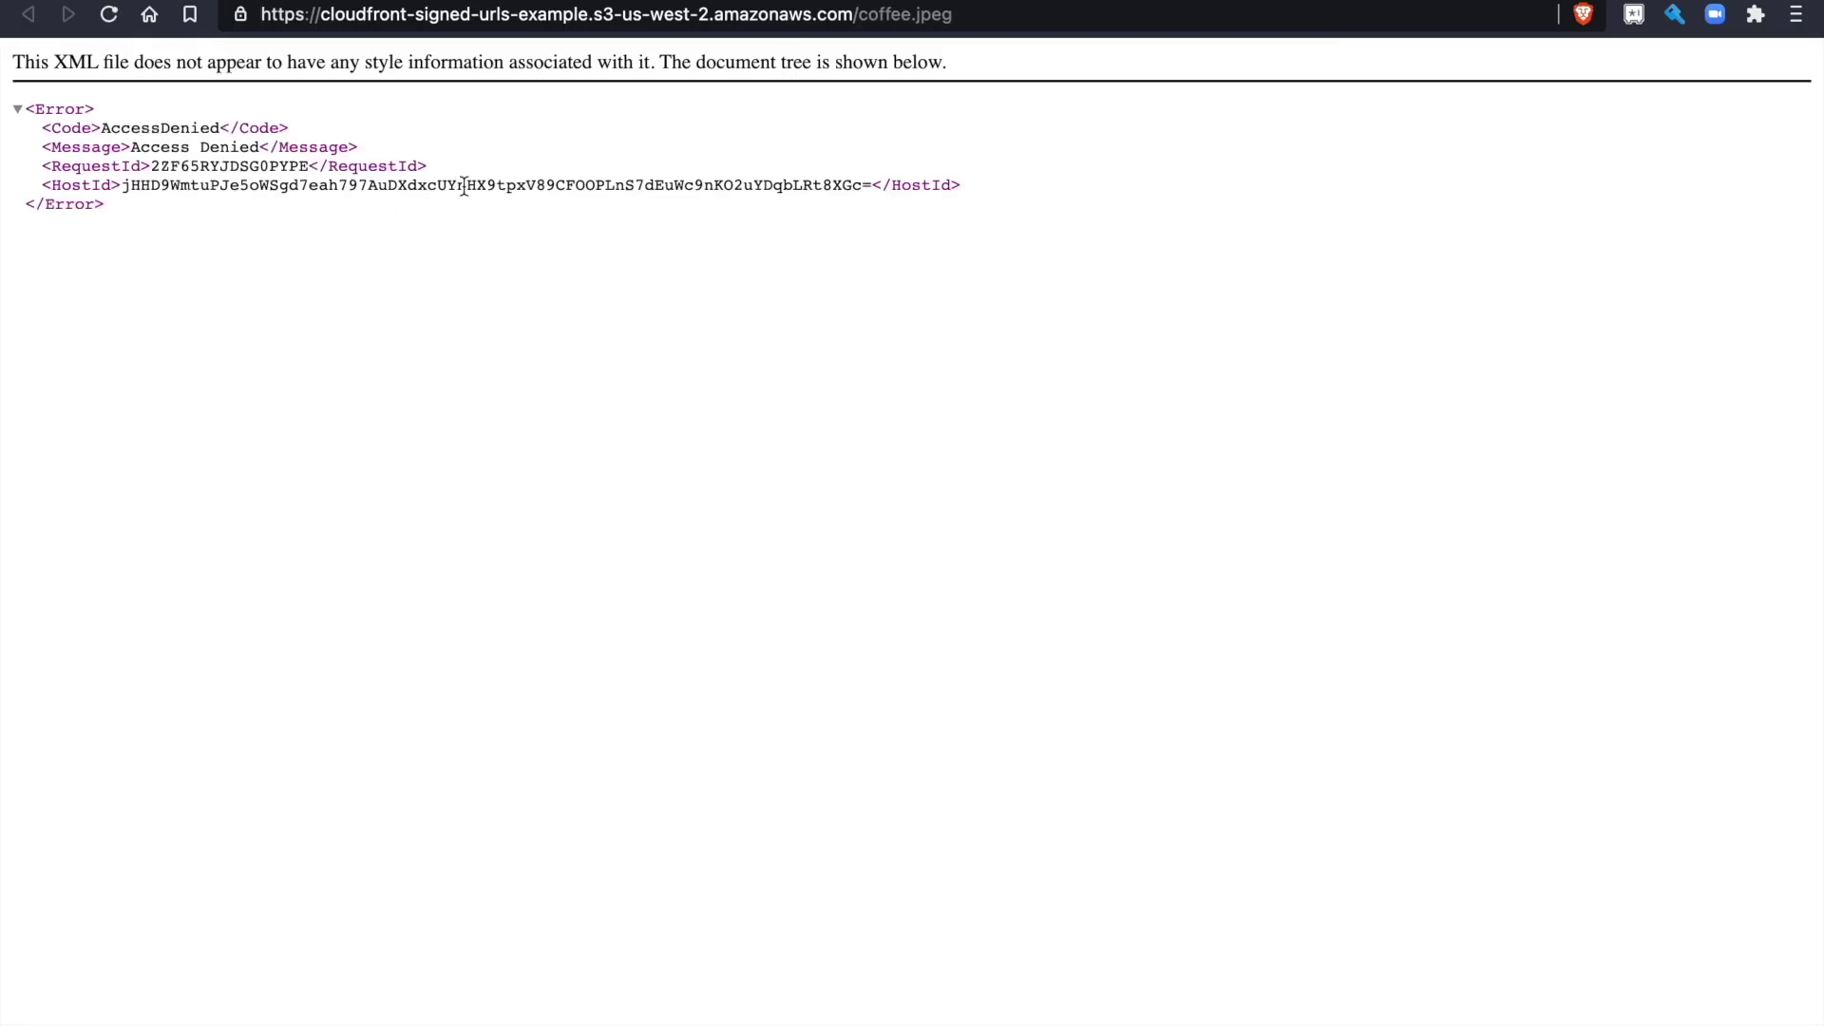
key(ctrl+w)
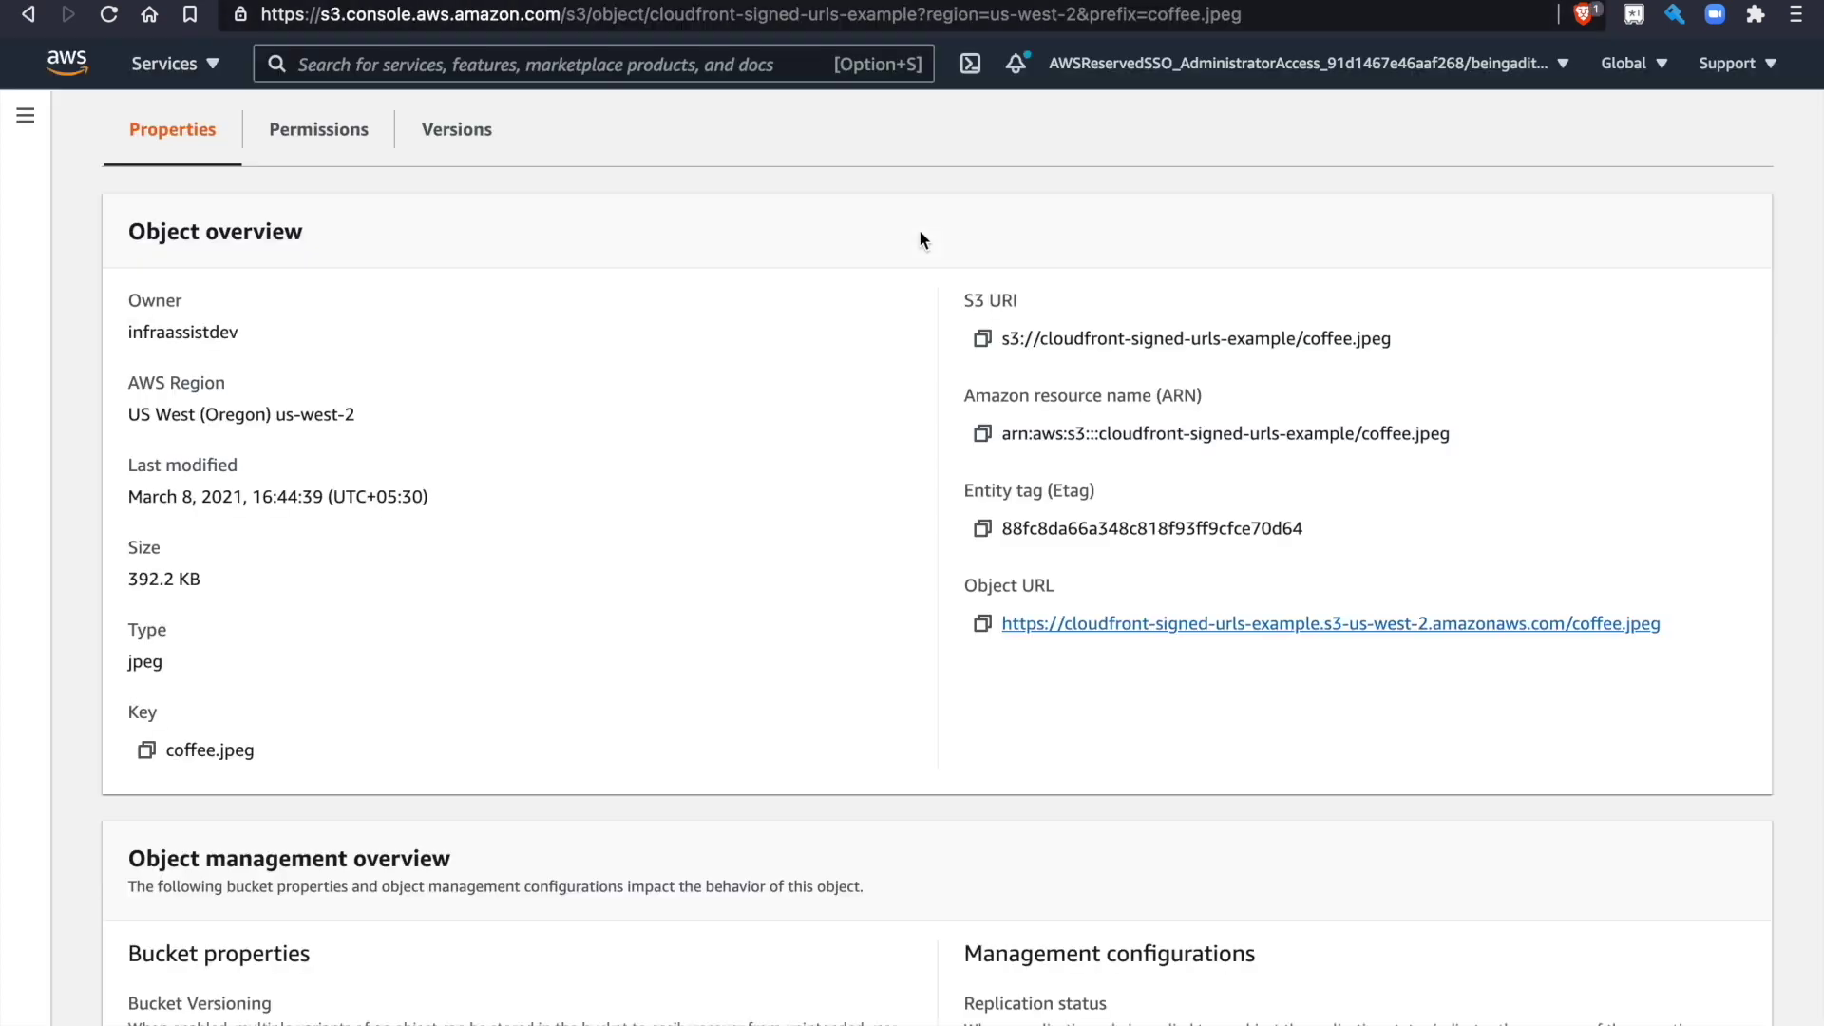
scroll(831, 502, up, 2)
scroll(830, 502, up, 1)
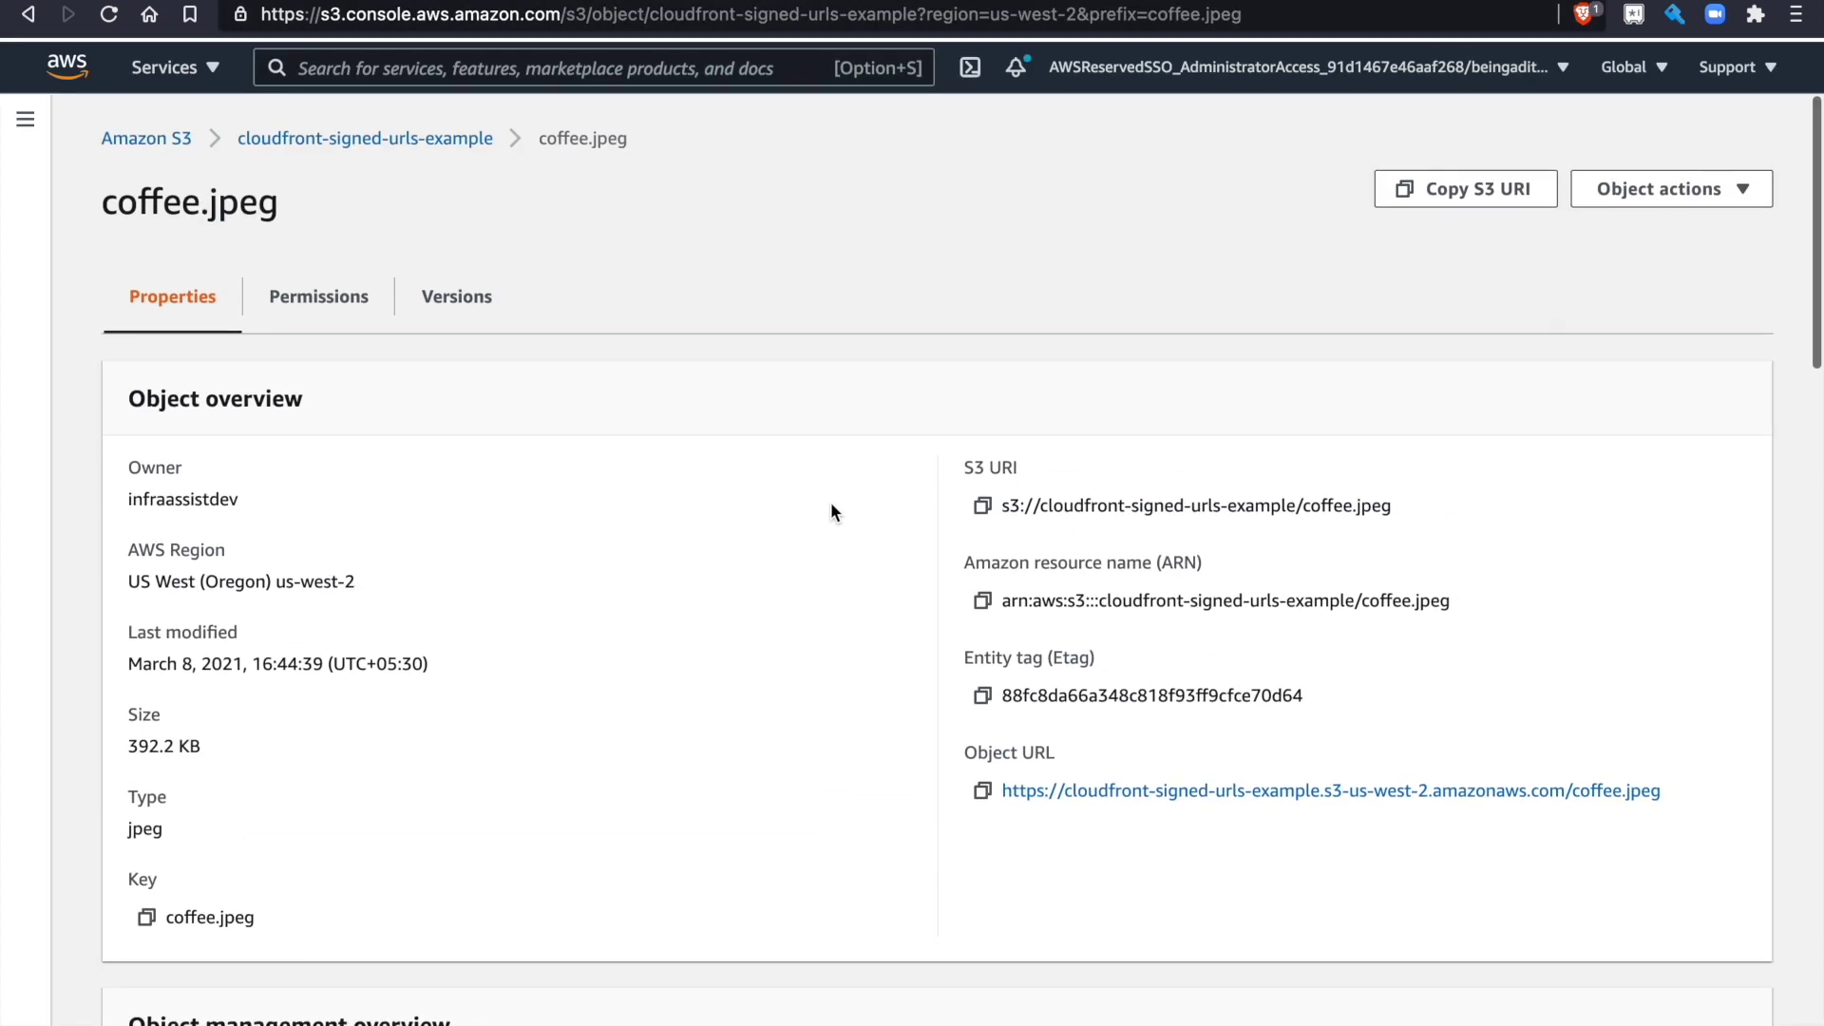
click(1668, 185)
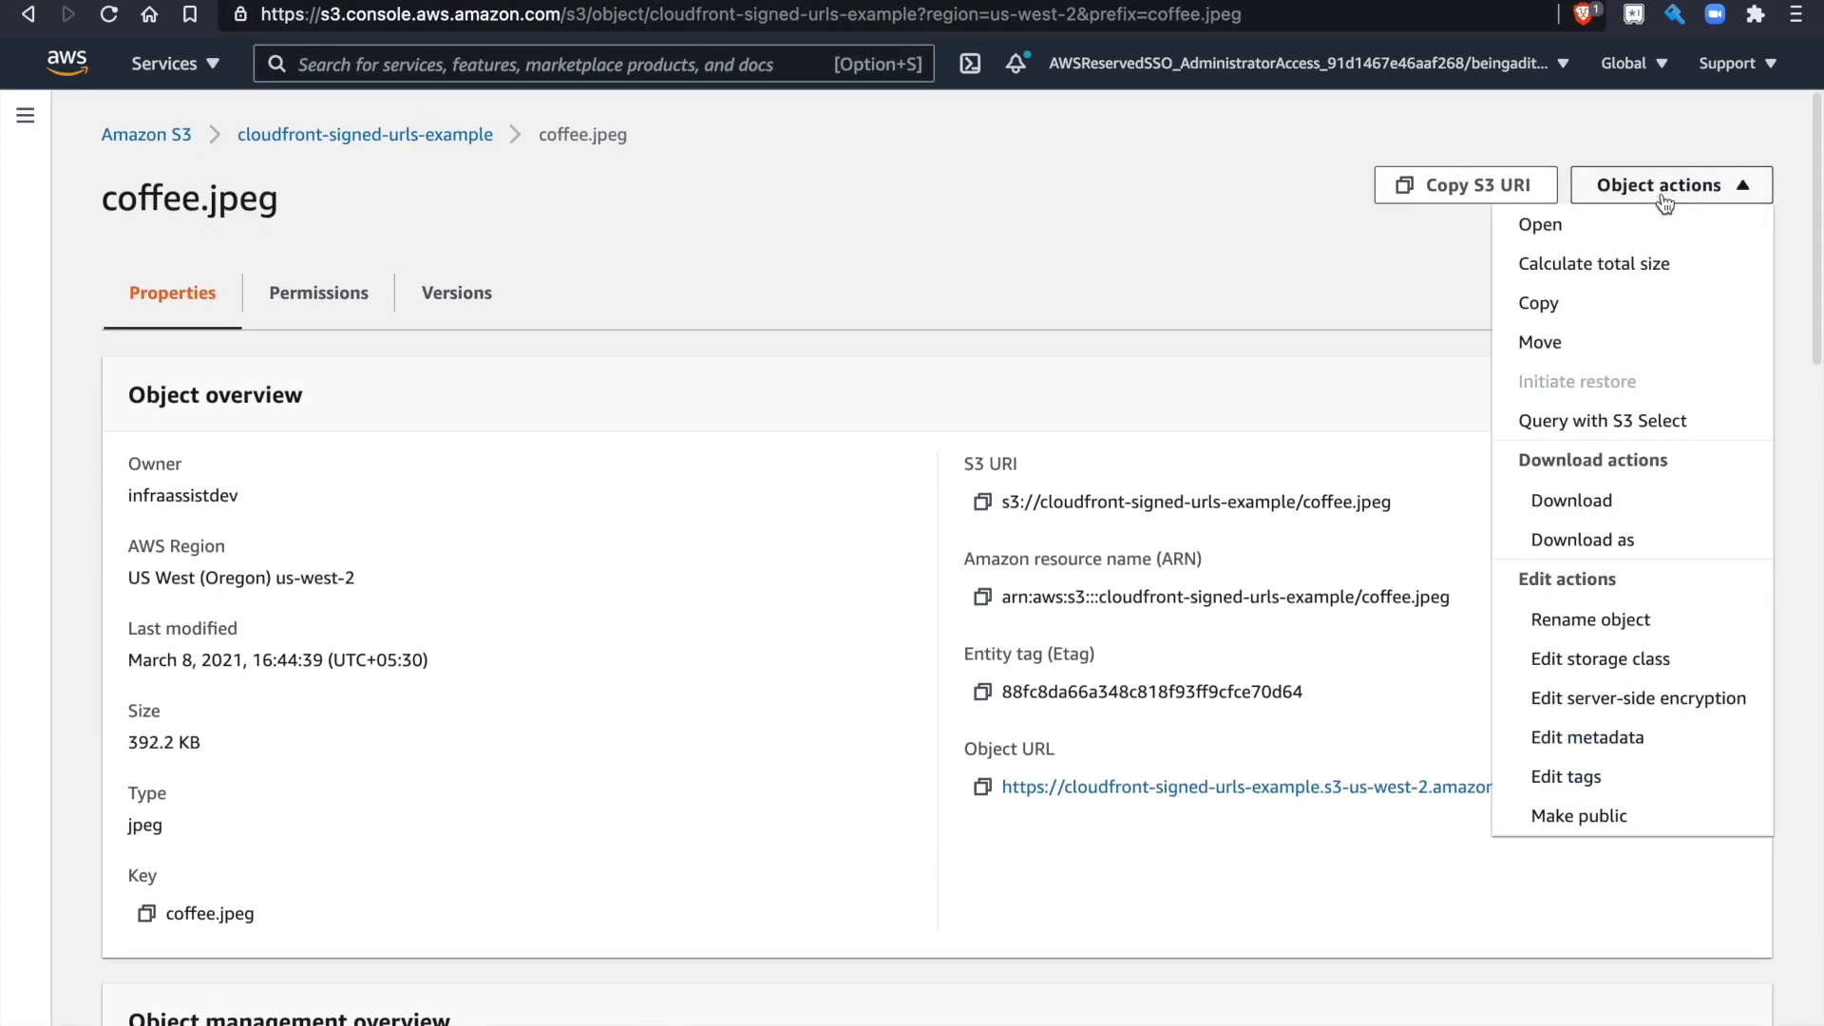
click(1620, 230)
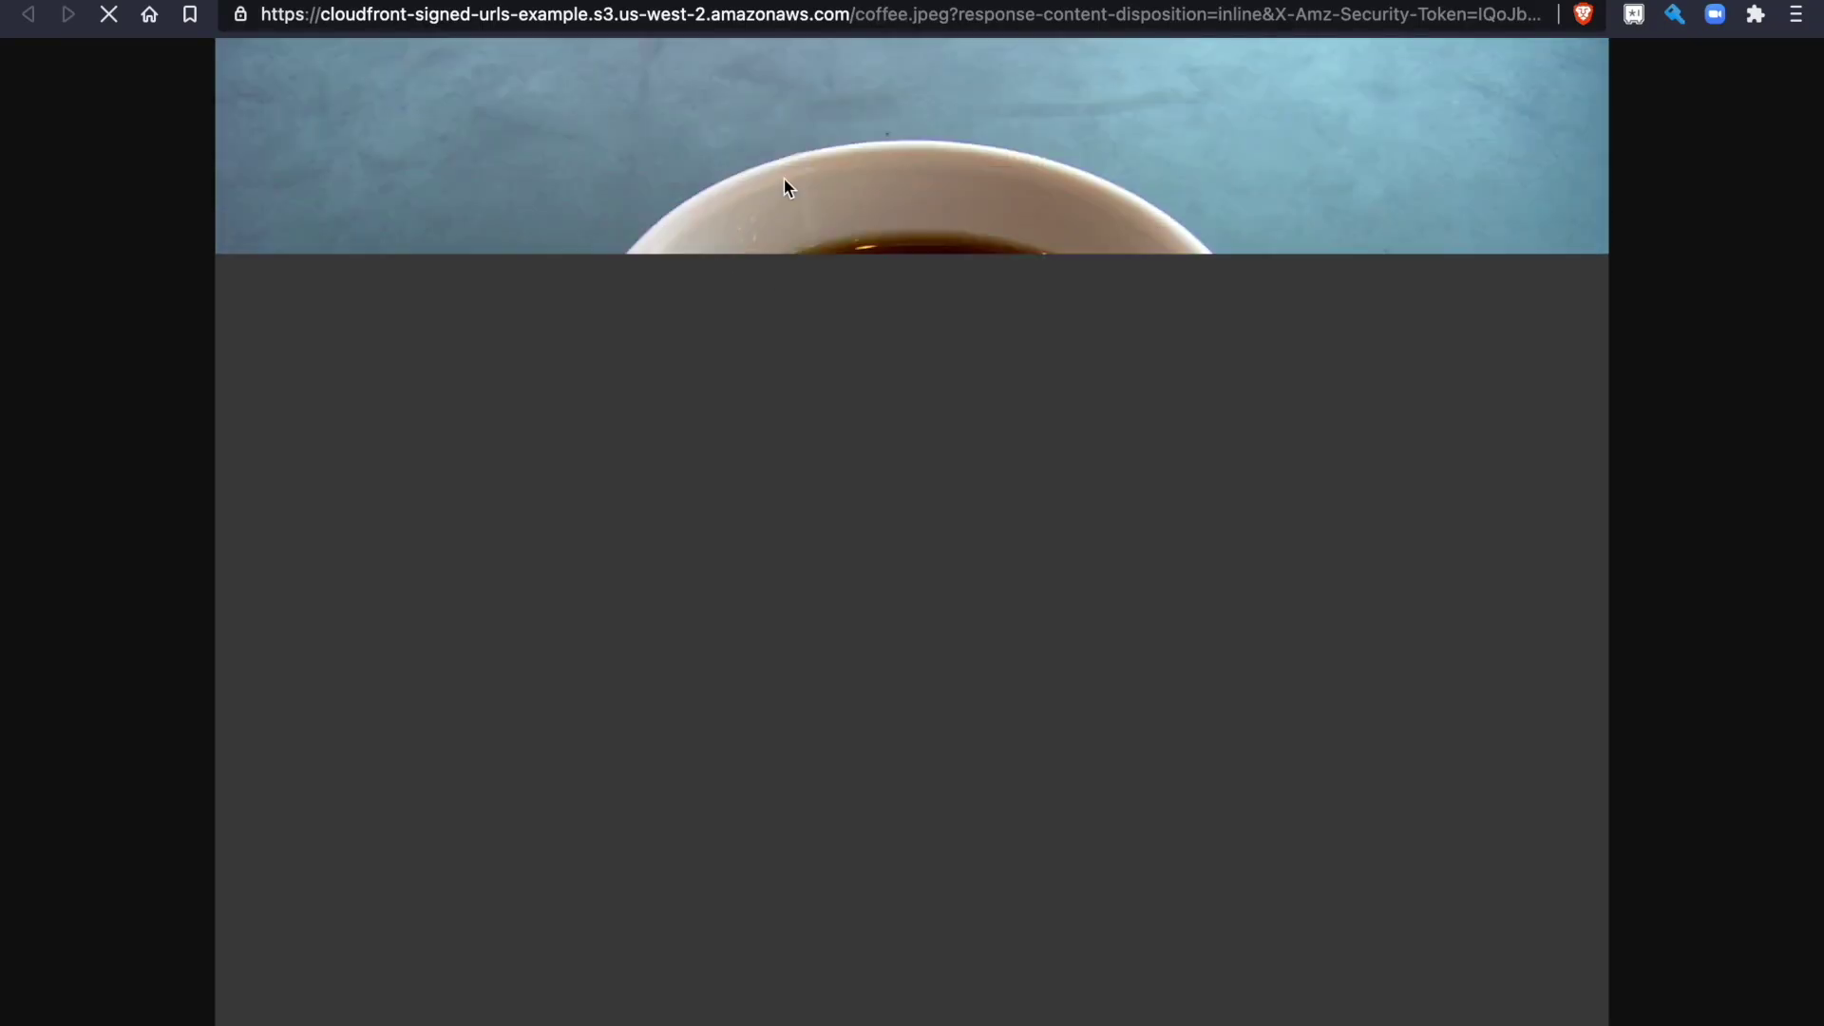
key(ctrl+w)
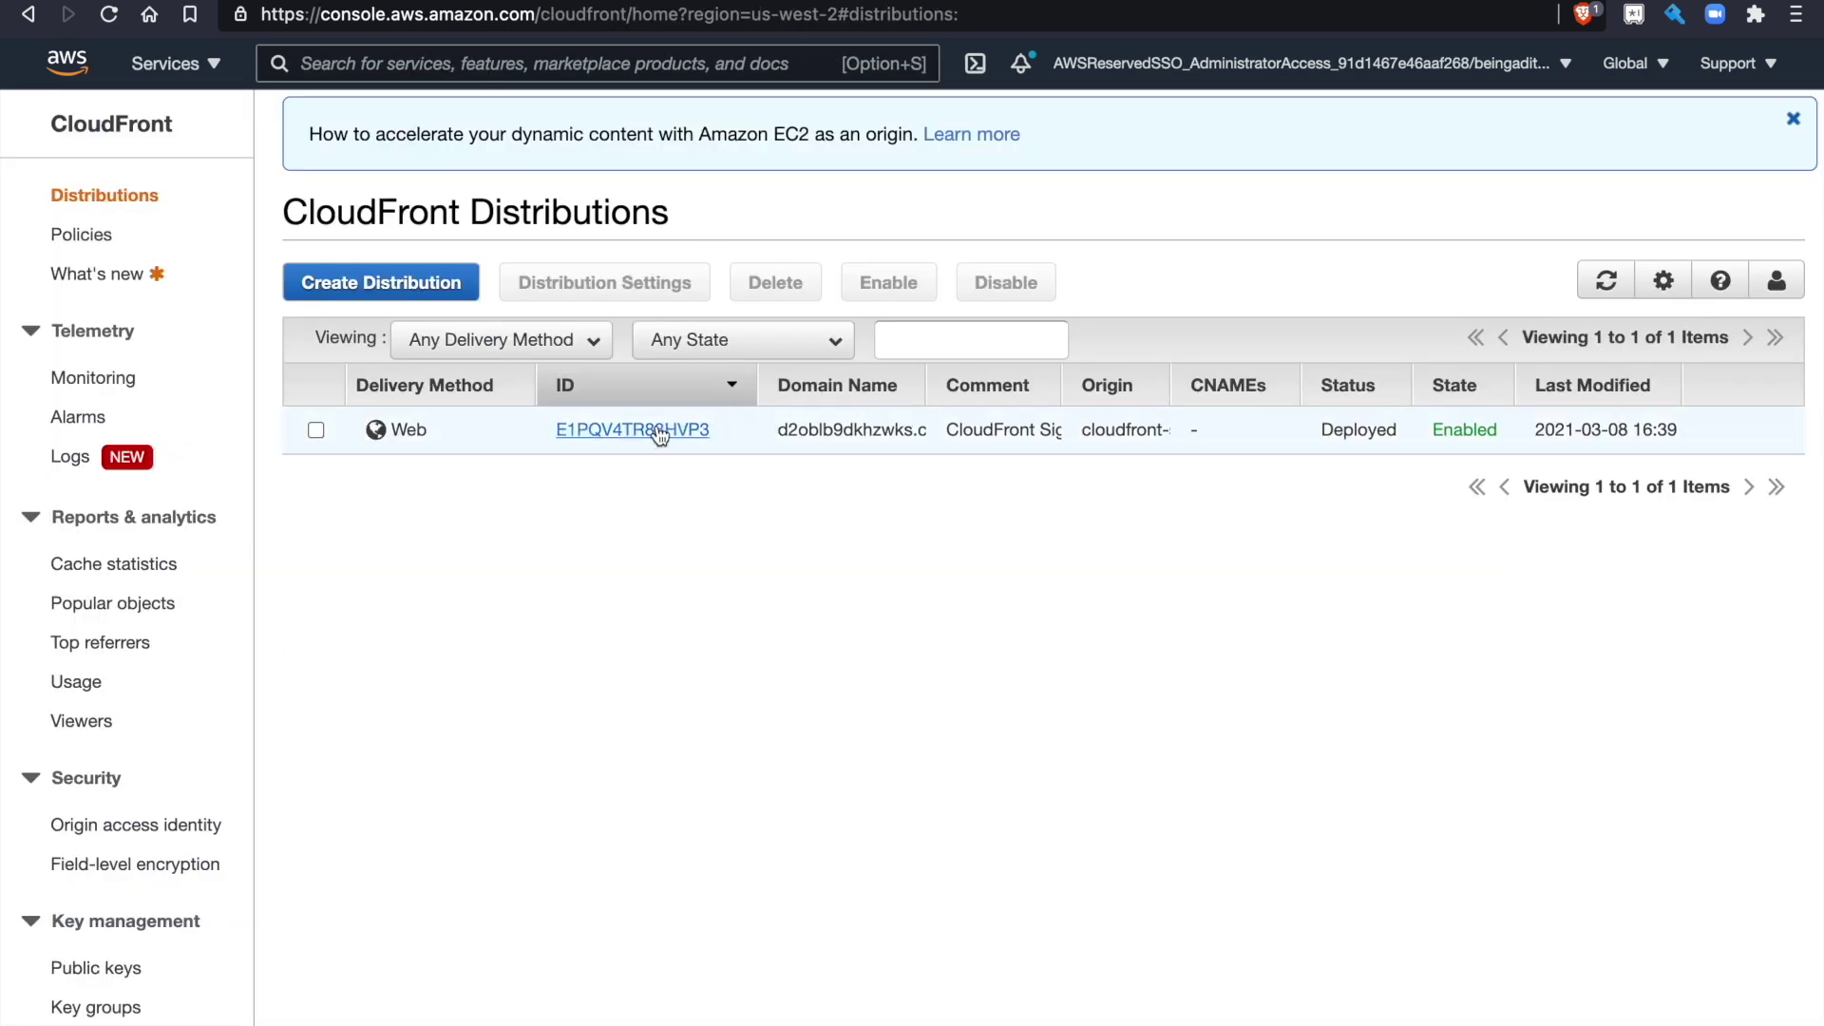
- Select the S3 bucket origin on distribution E1PQV4TR83HVP3's Origins and Origin Groups tab
click(658, 432)
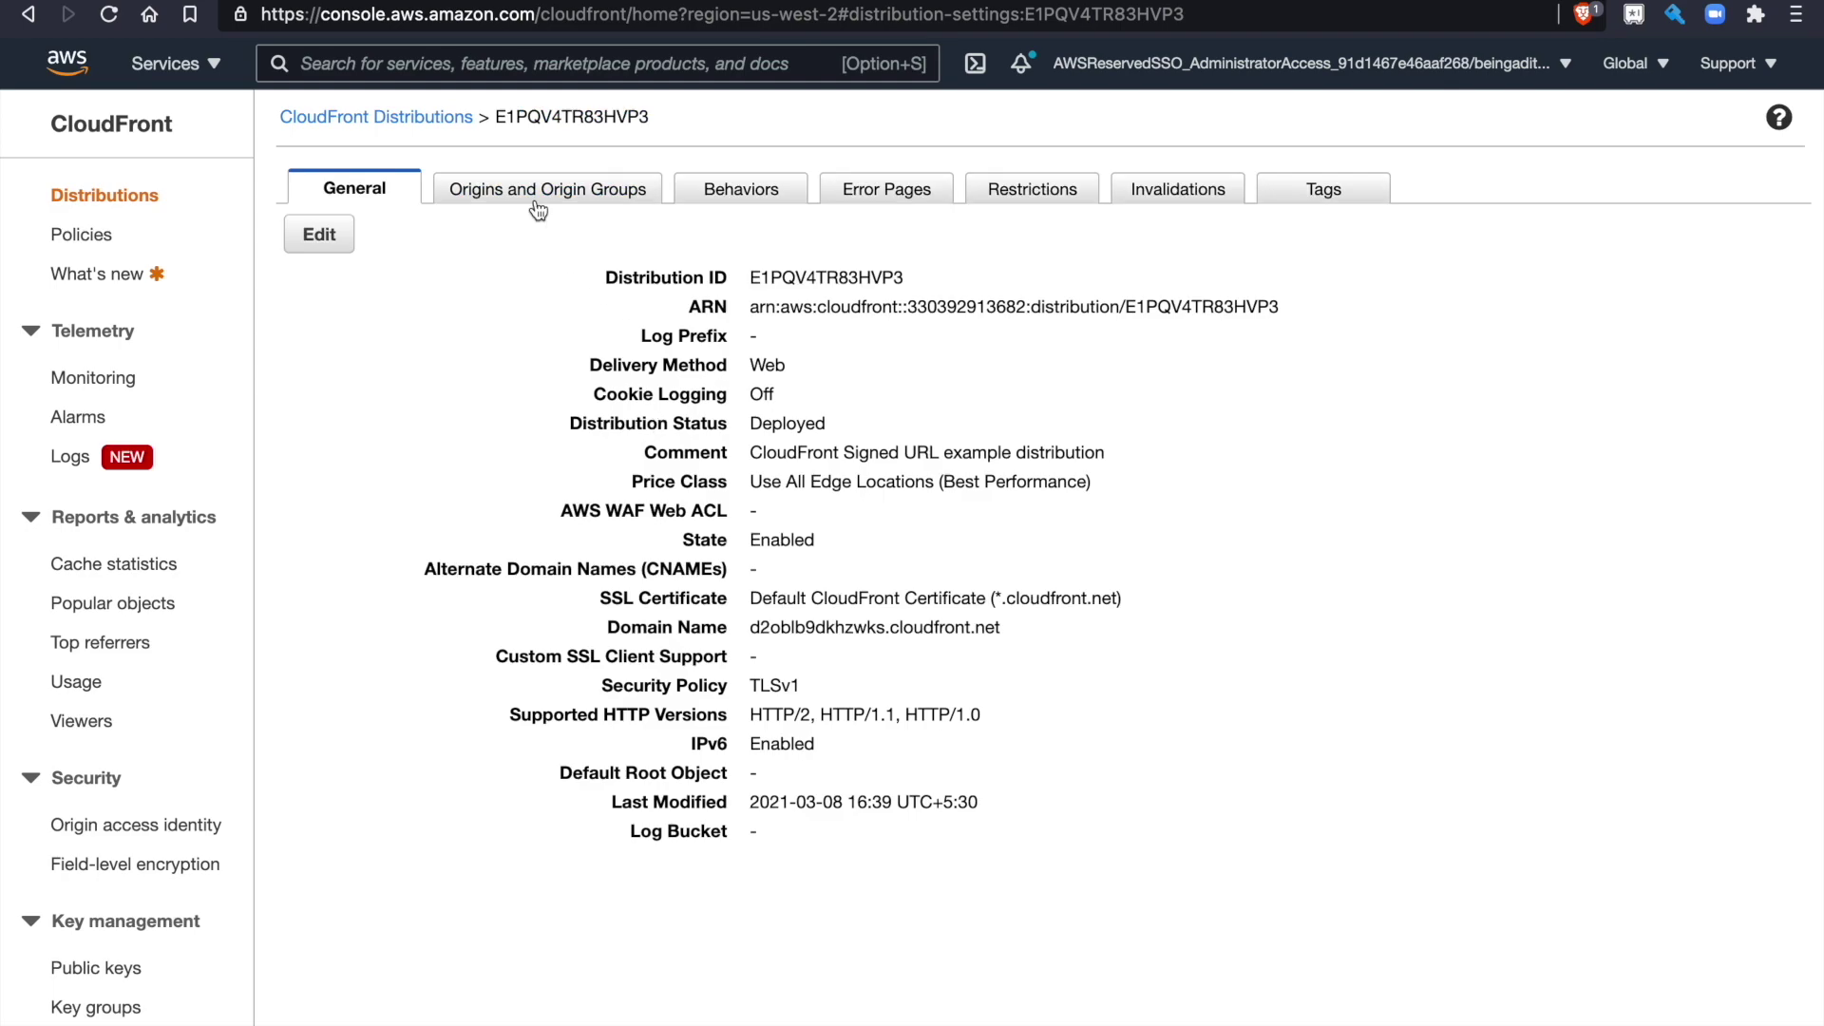
click(537, 199)
click(357, 199)
click(518, 188)
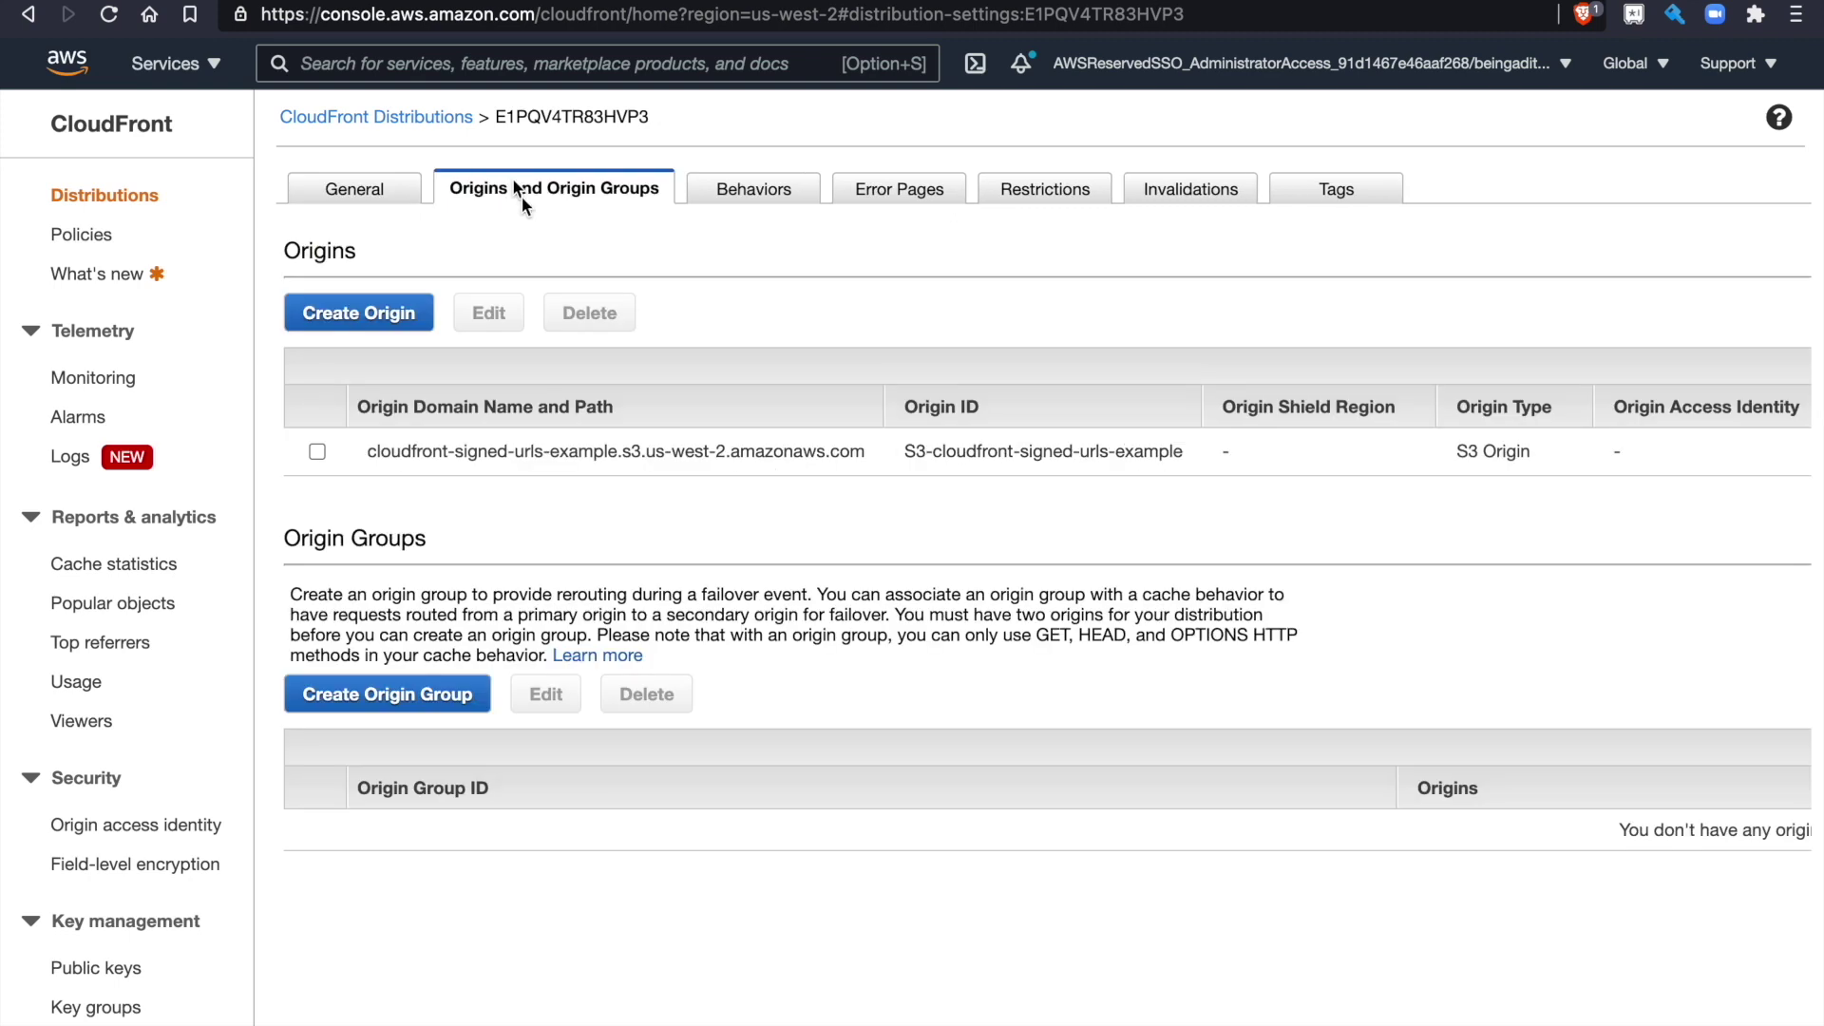
click(371, 453)
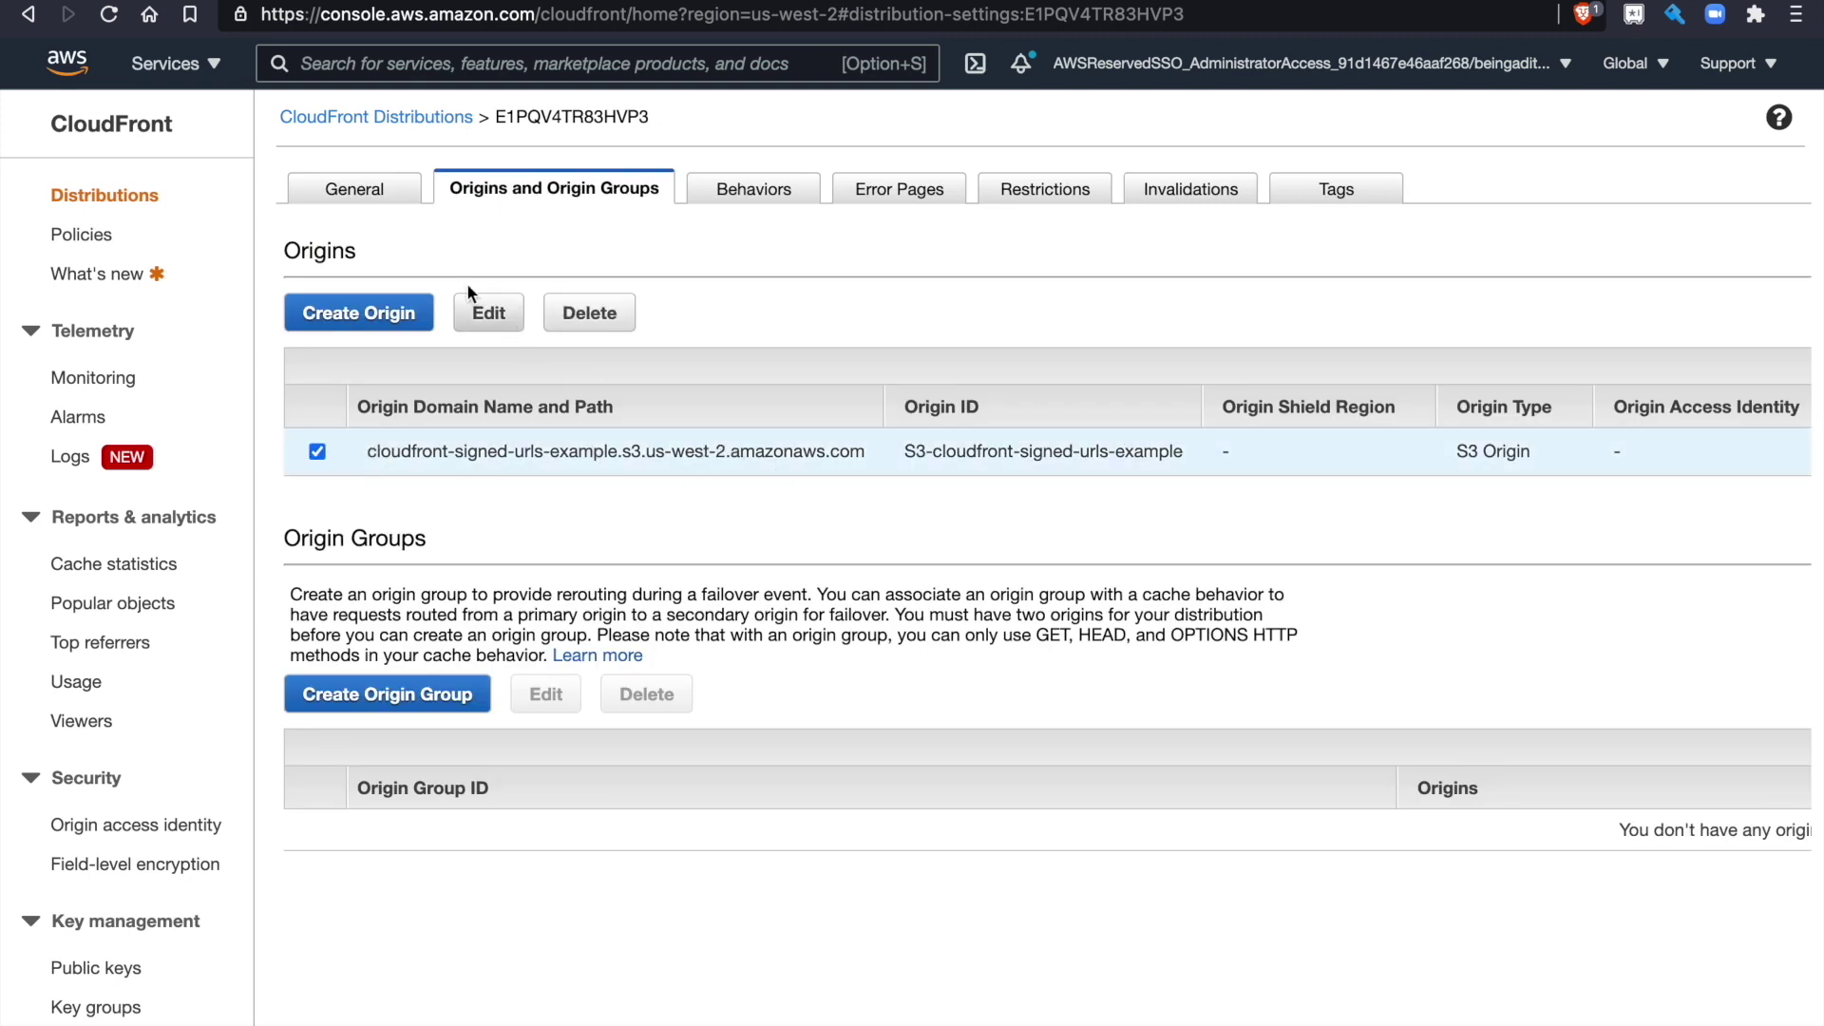
- Edit the S3 origin: restrict bucket access, create a new identity, auto-update the bucket policy
click(507, 315)
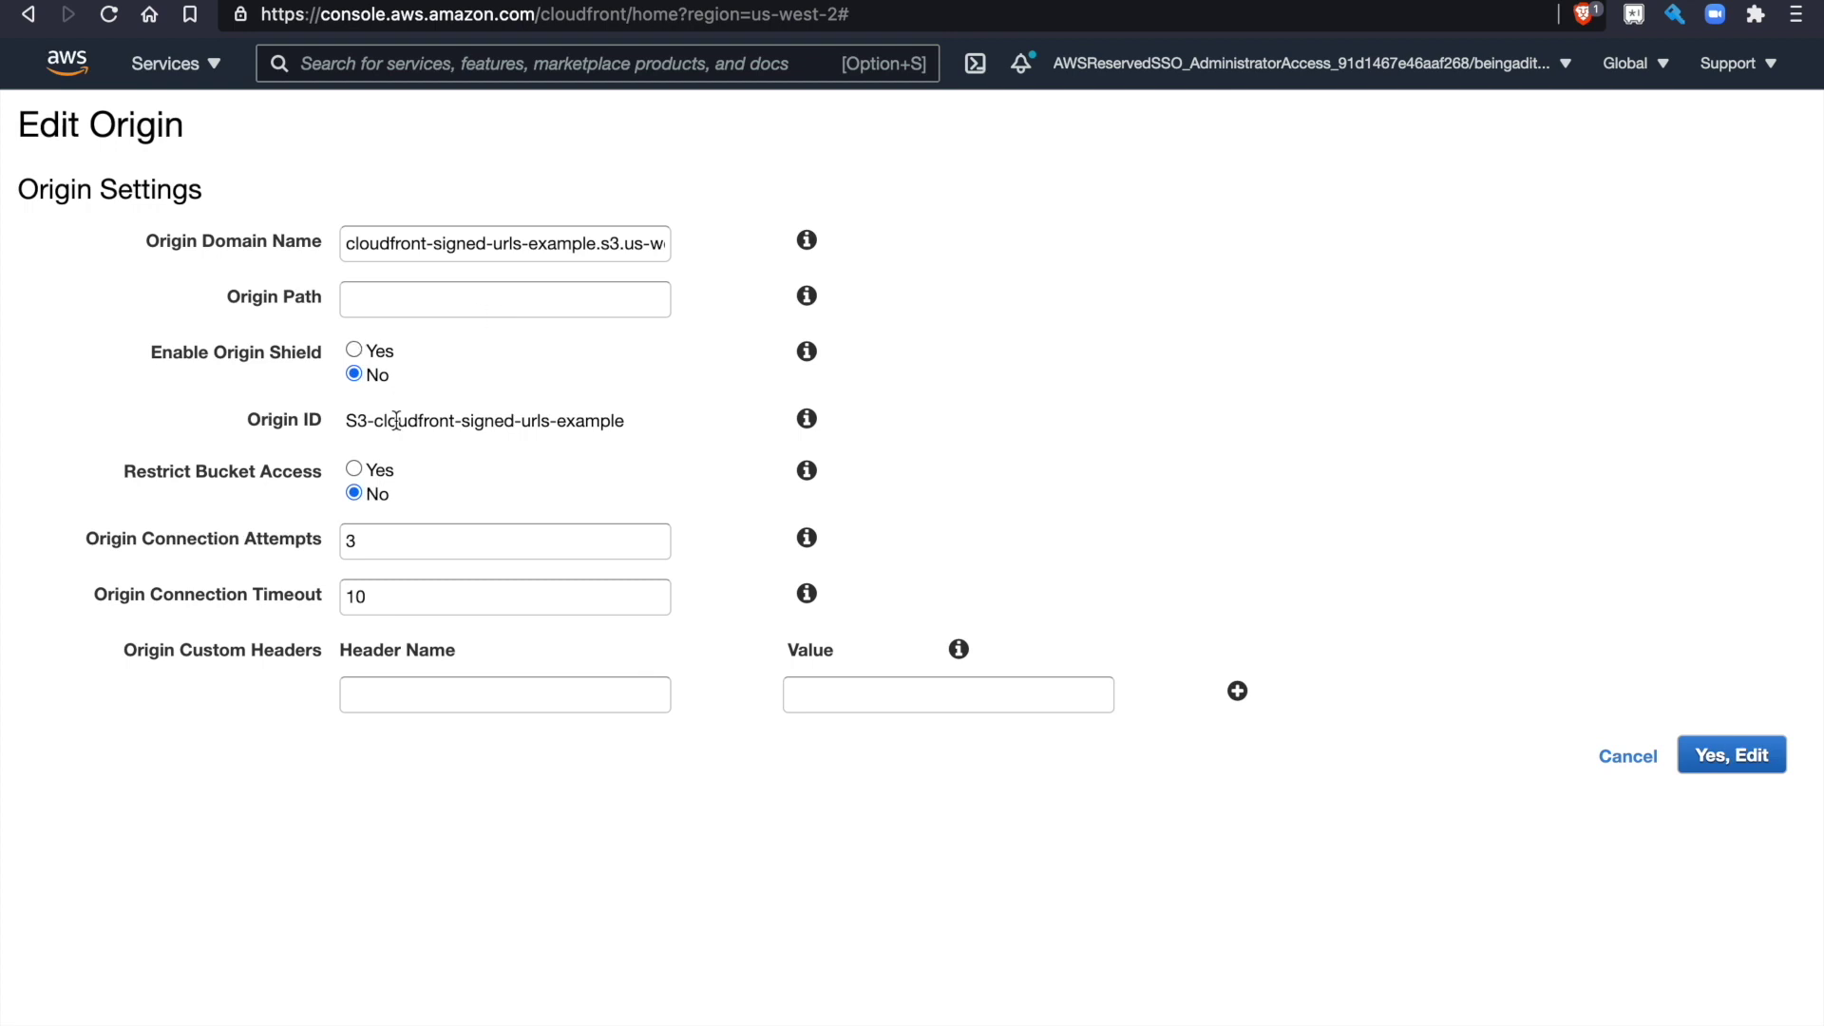
click(356, 470)
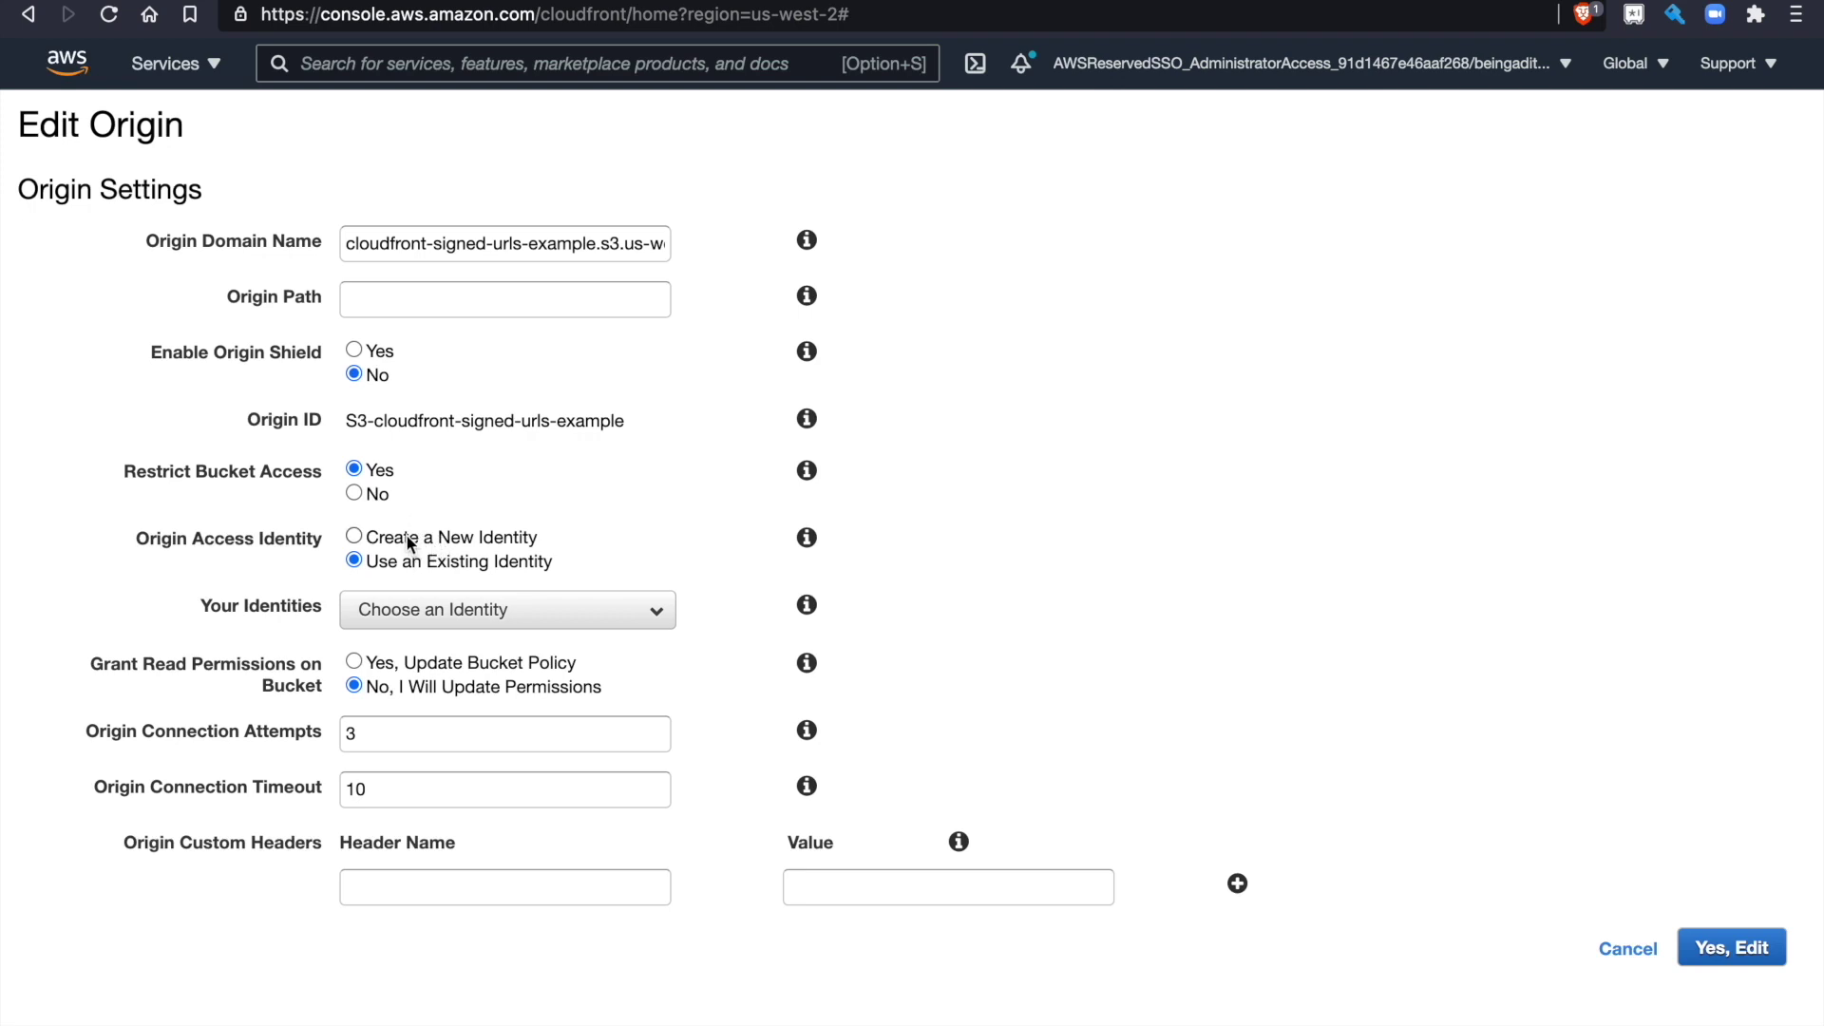
click(387, 536)
click(502, 608)
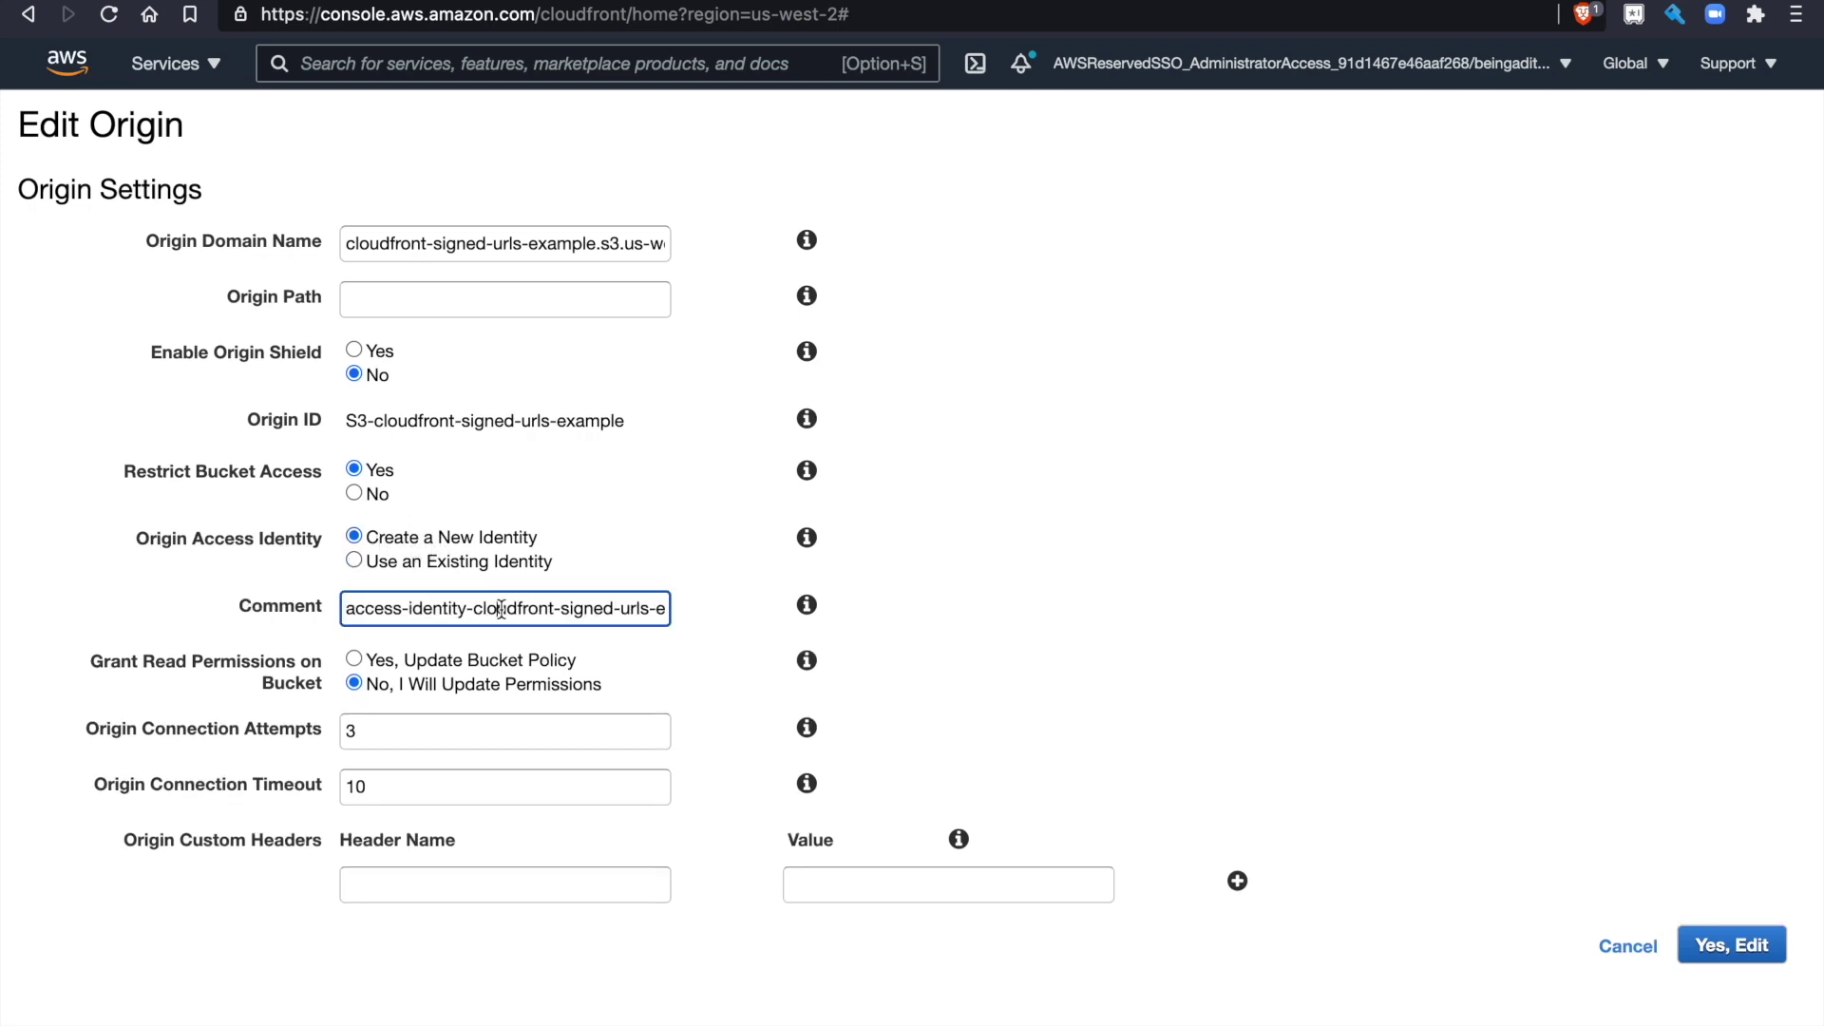
mouse_move(501, 609)
mouse_down()
mouse_move(697, 615)
mouse_move(312, 599)
mouse_up()
click(631, 605)
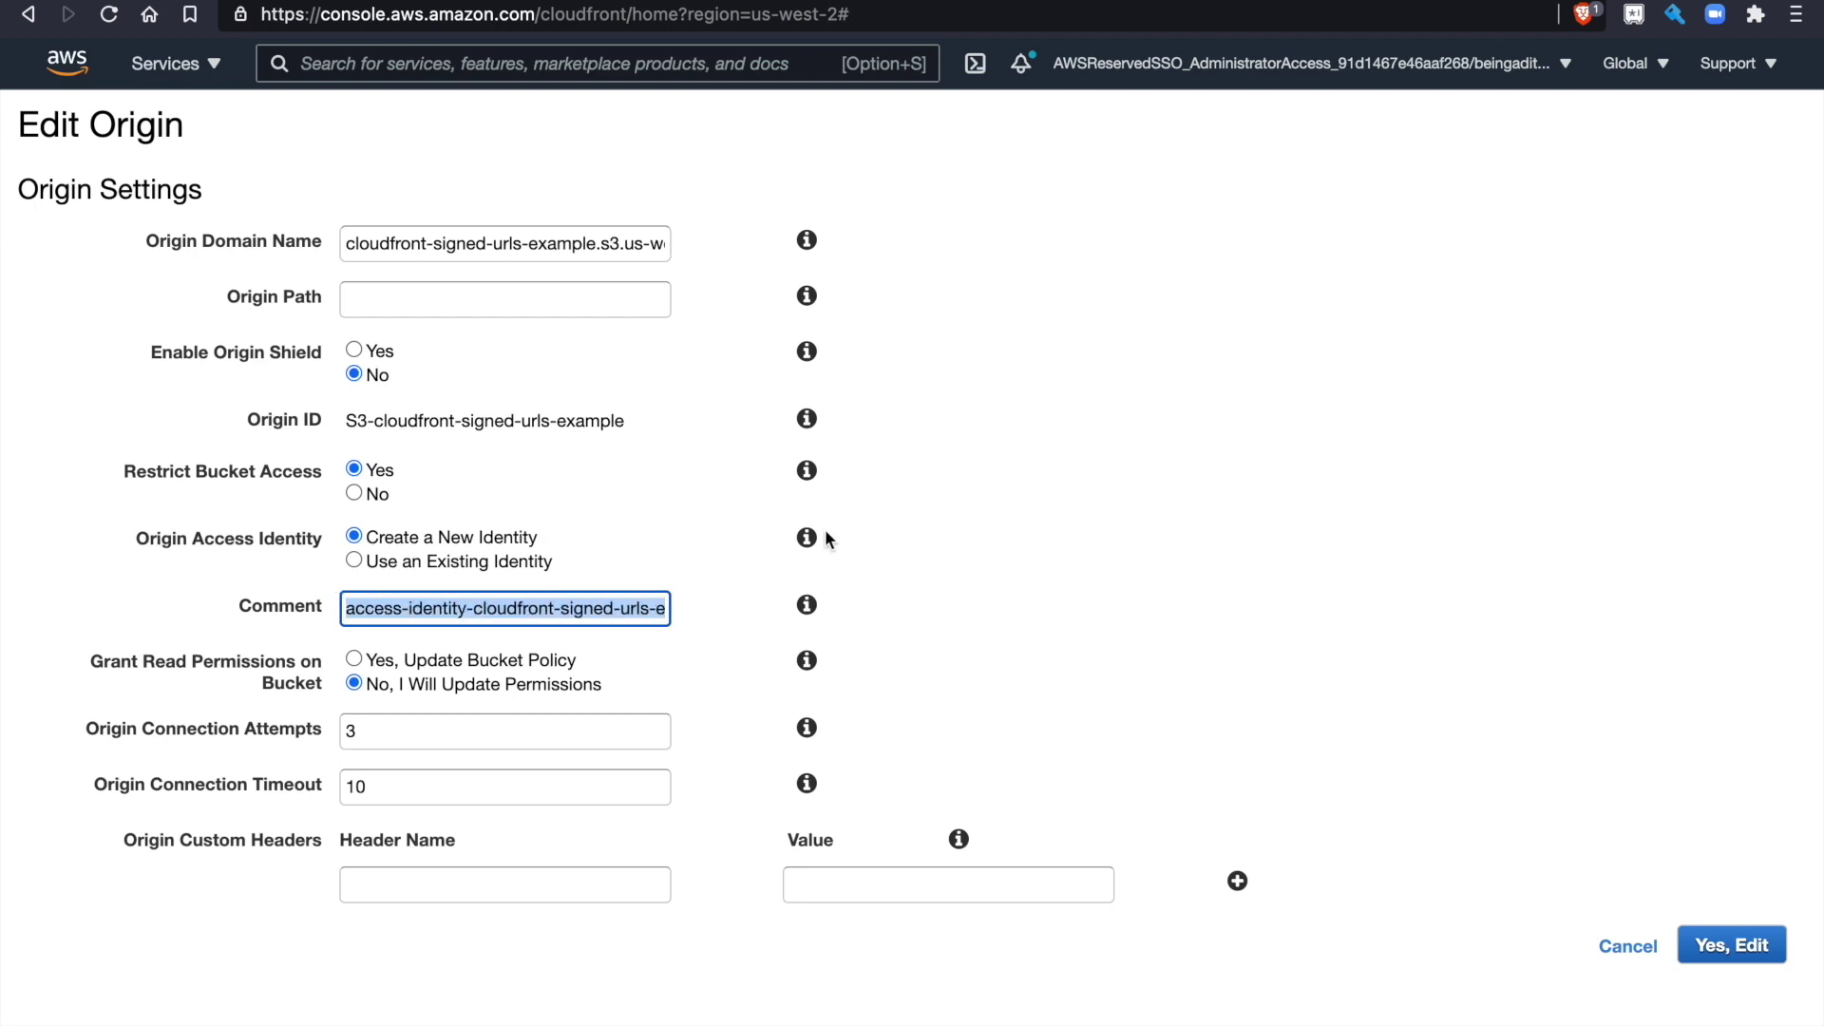
click(1094, 484)
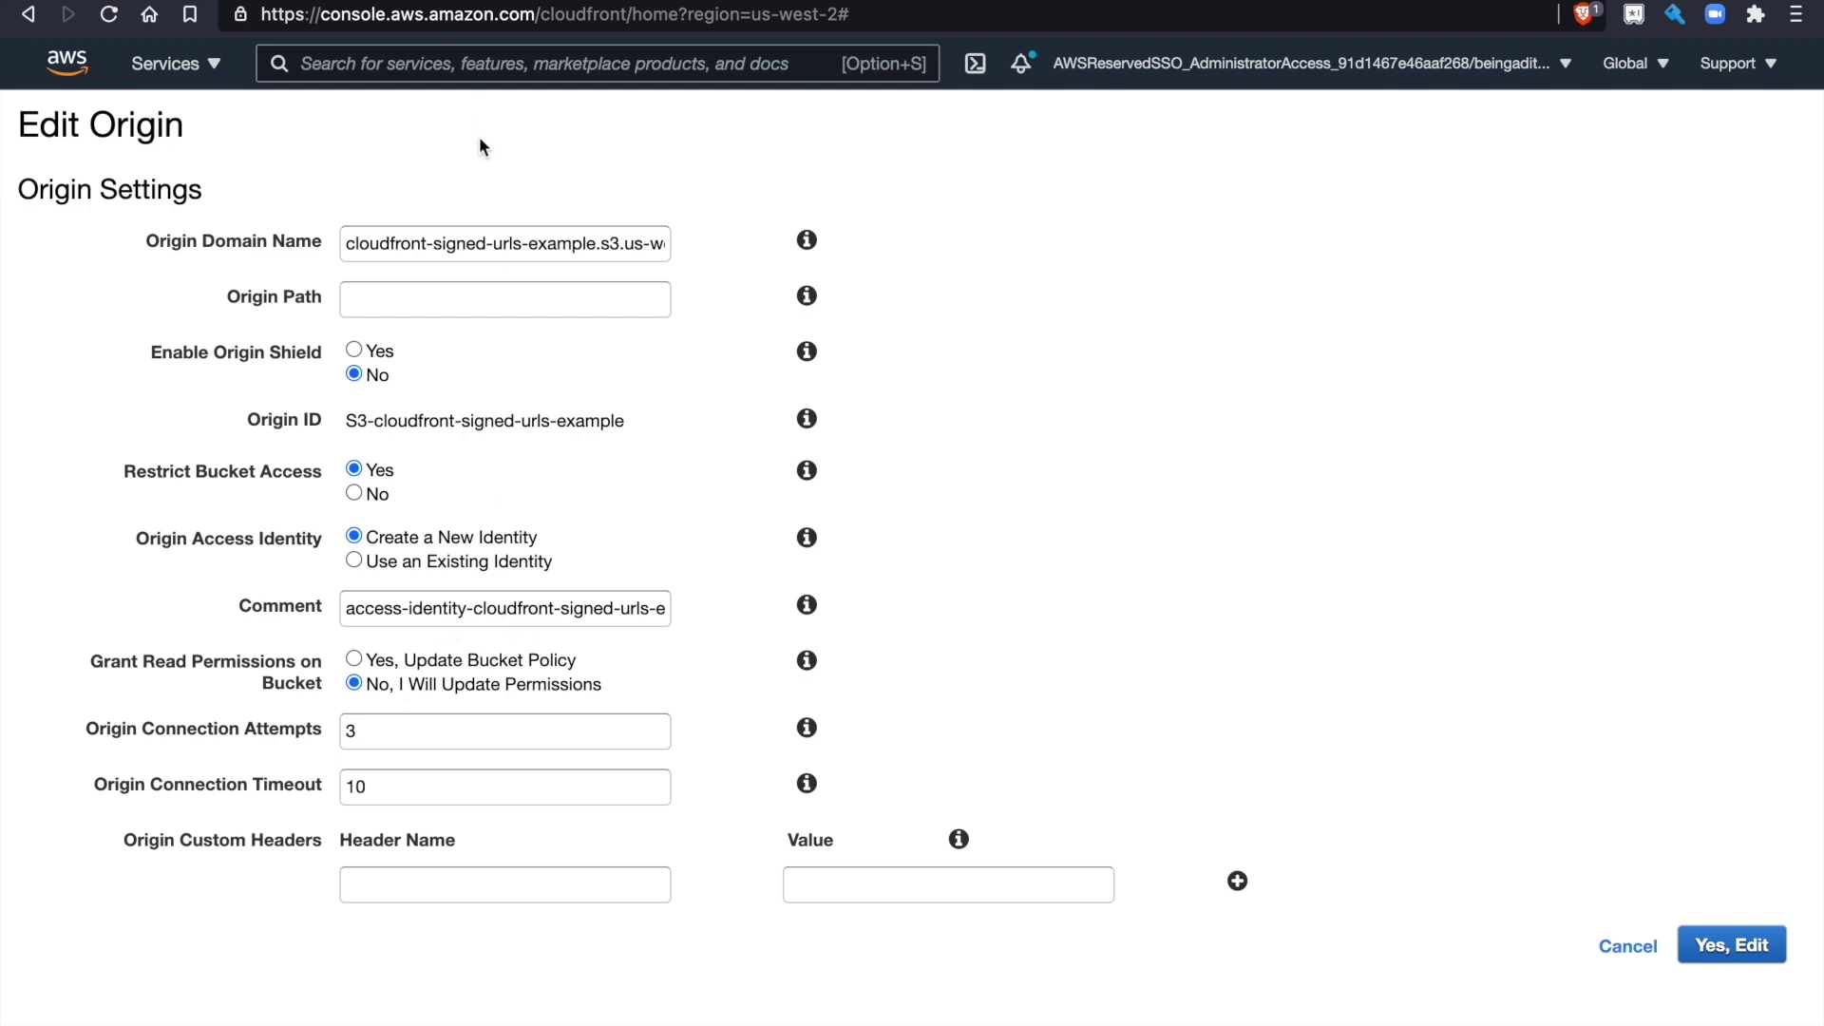
click(359, 658)
click(1727, 947)
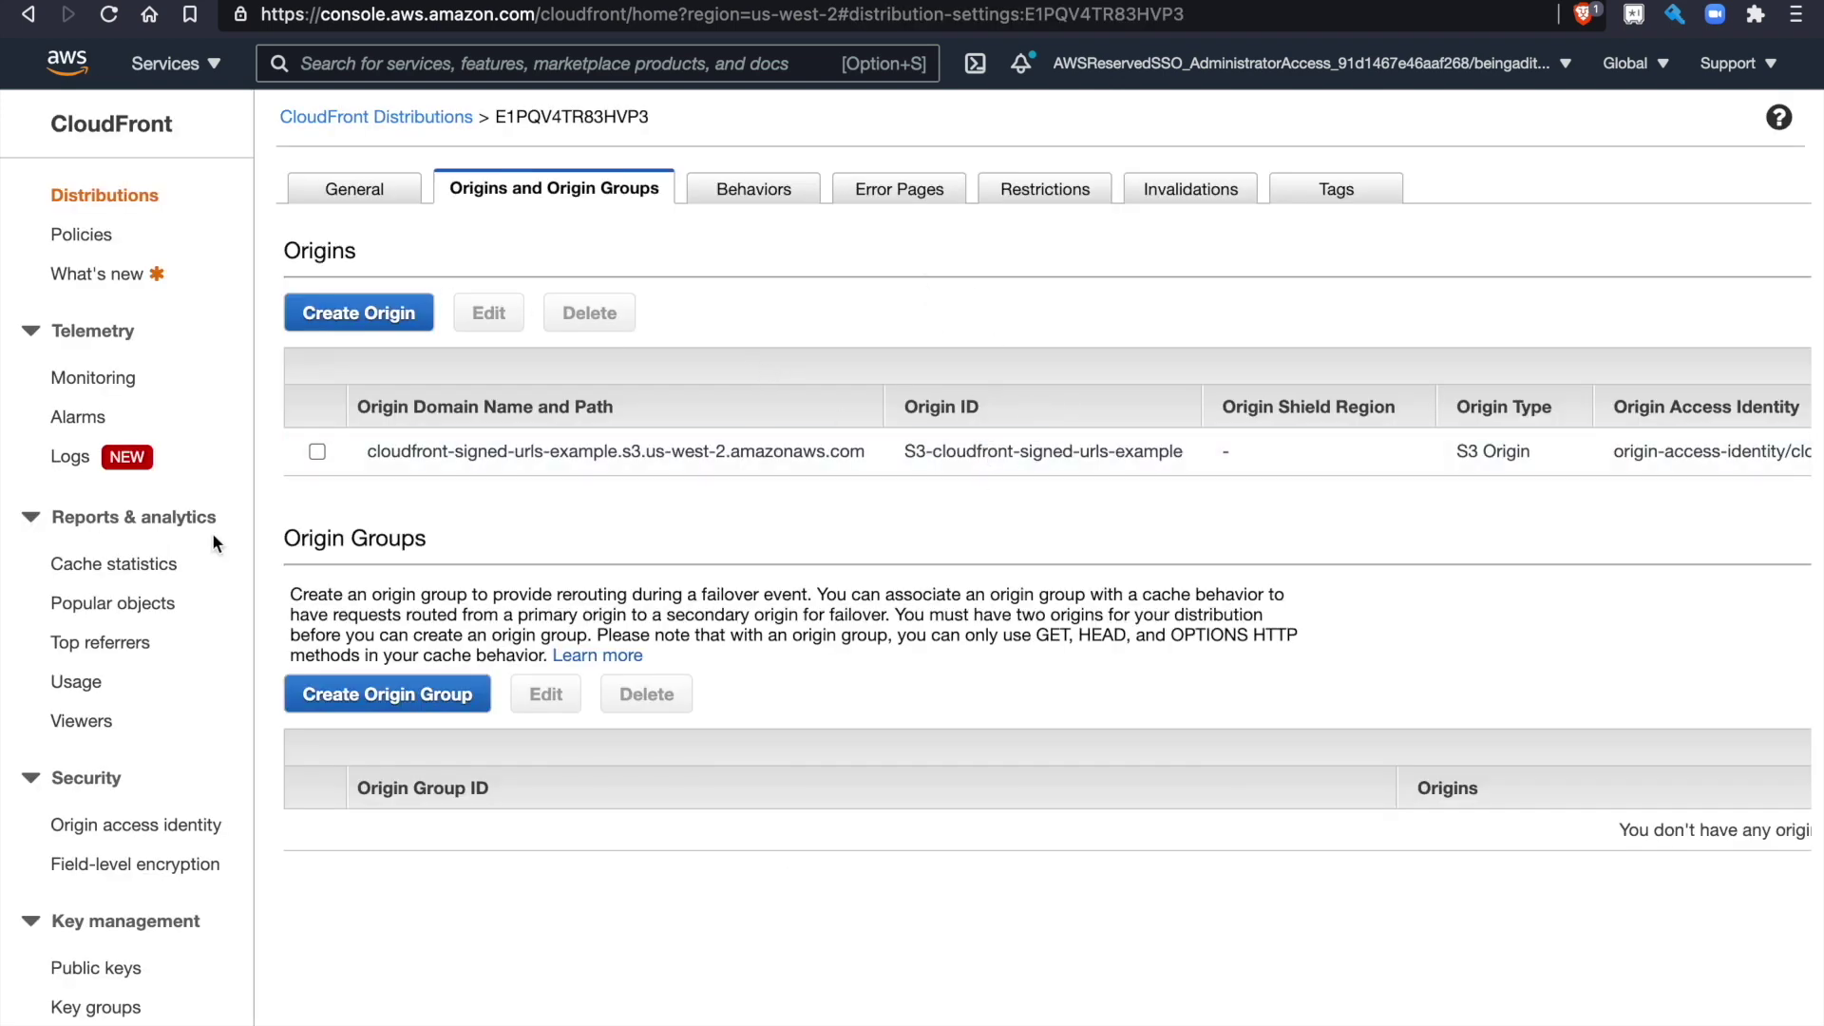
- Match identity E142QMPPD7W9OJ in the Origin Access Identity list against the bucket policy
click(111, 823)
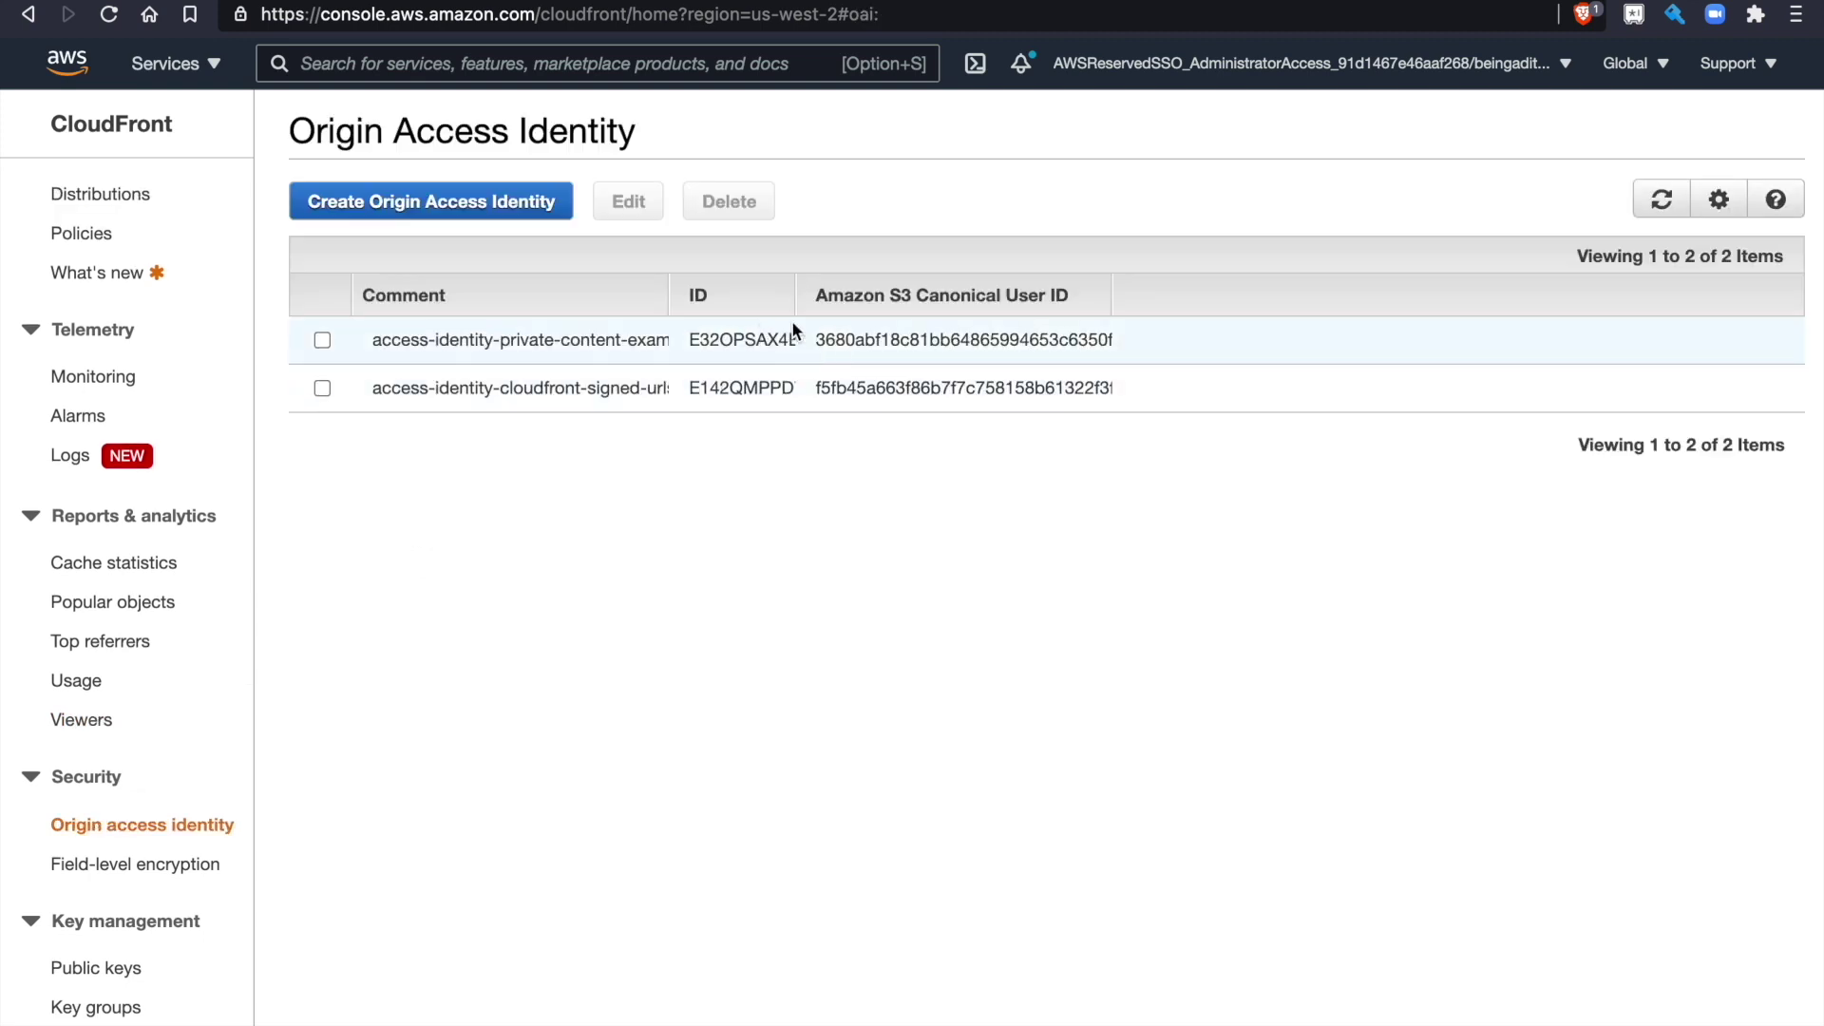
drag(795, 295, 930, 293)
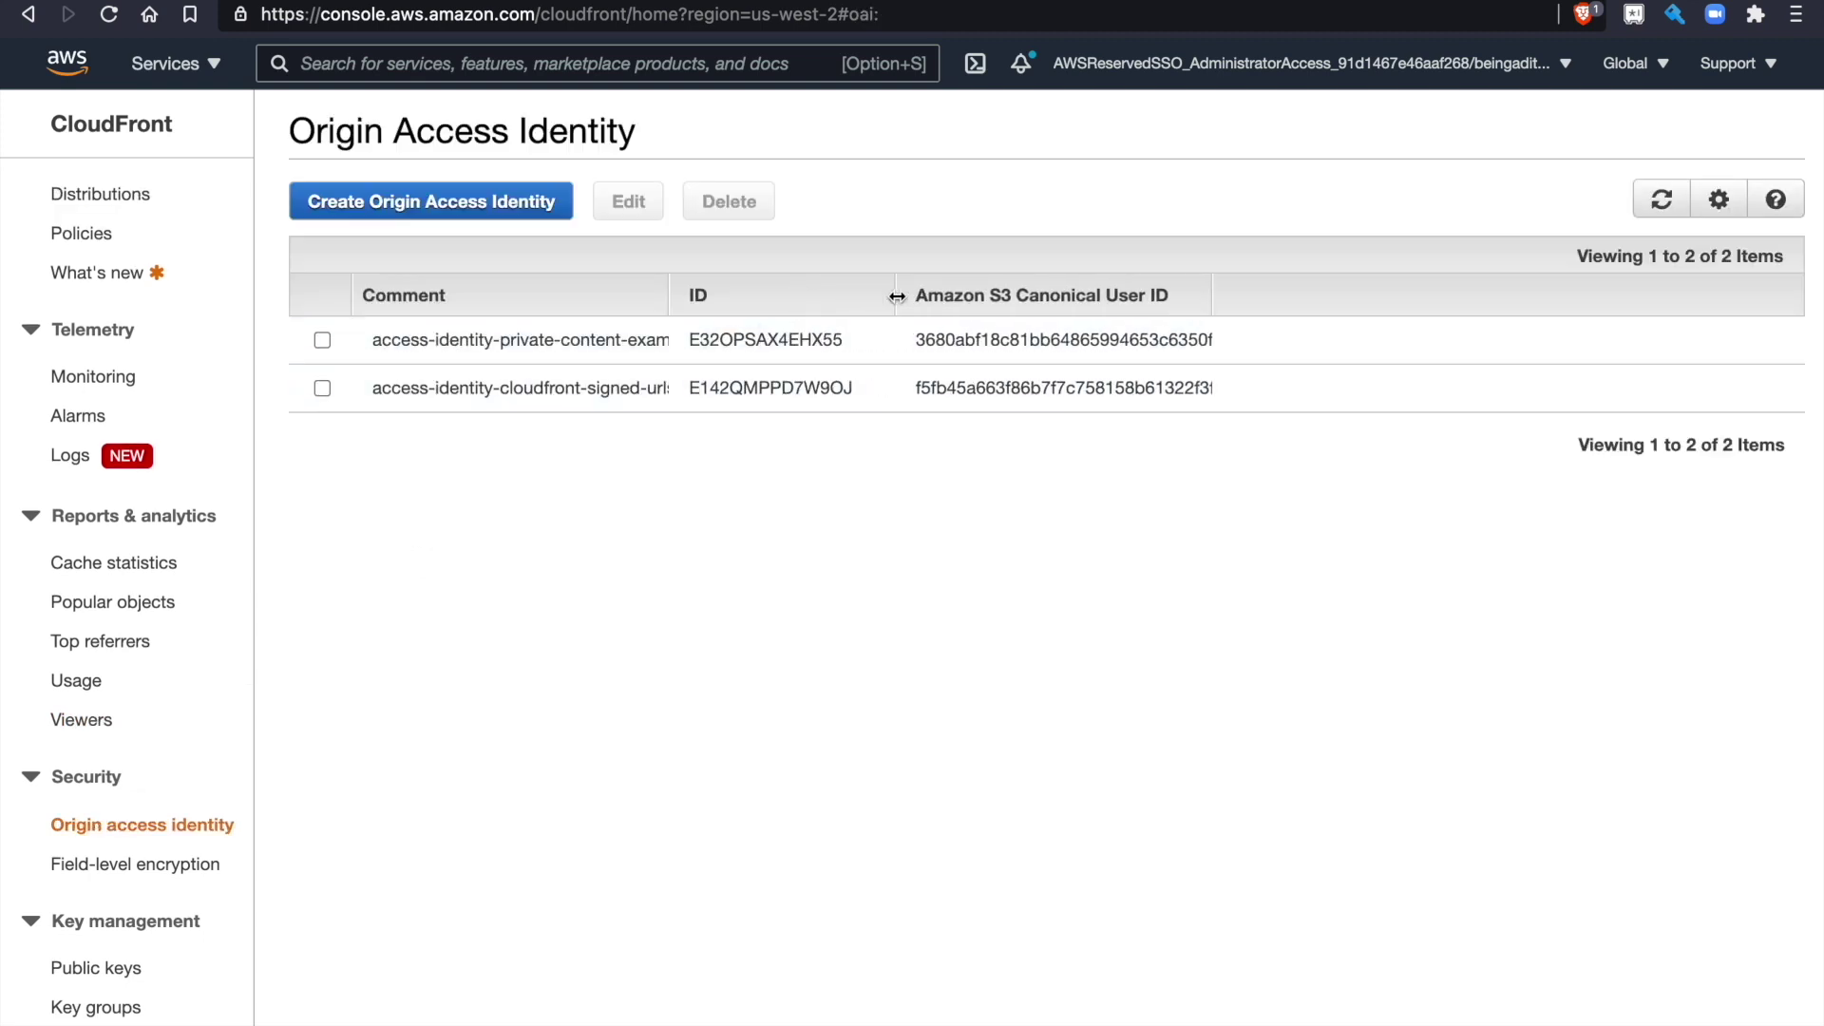
key(ctrl+Tab)
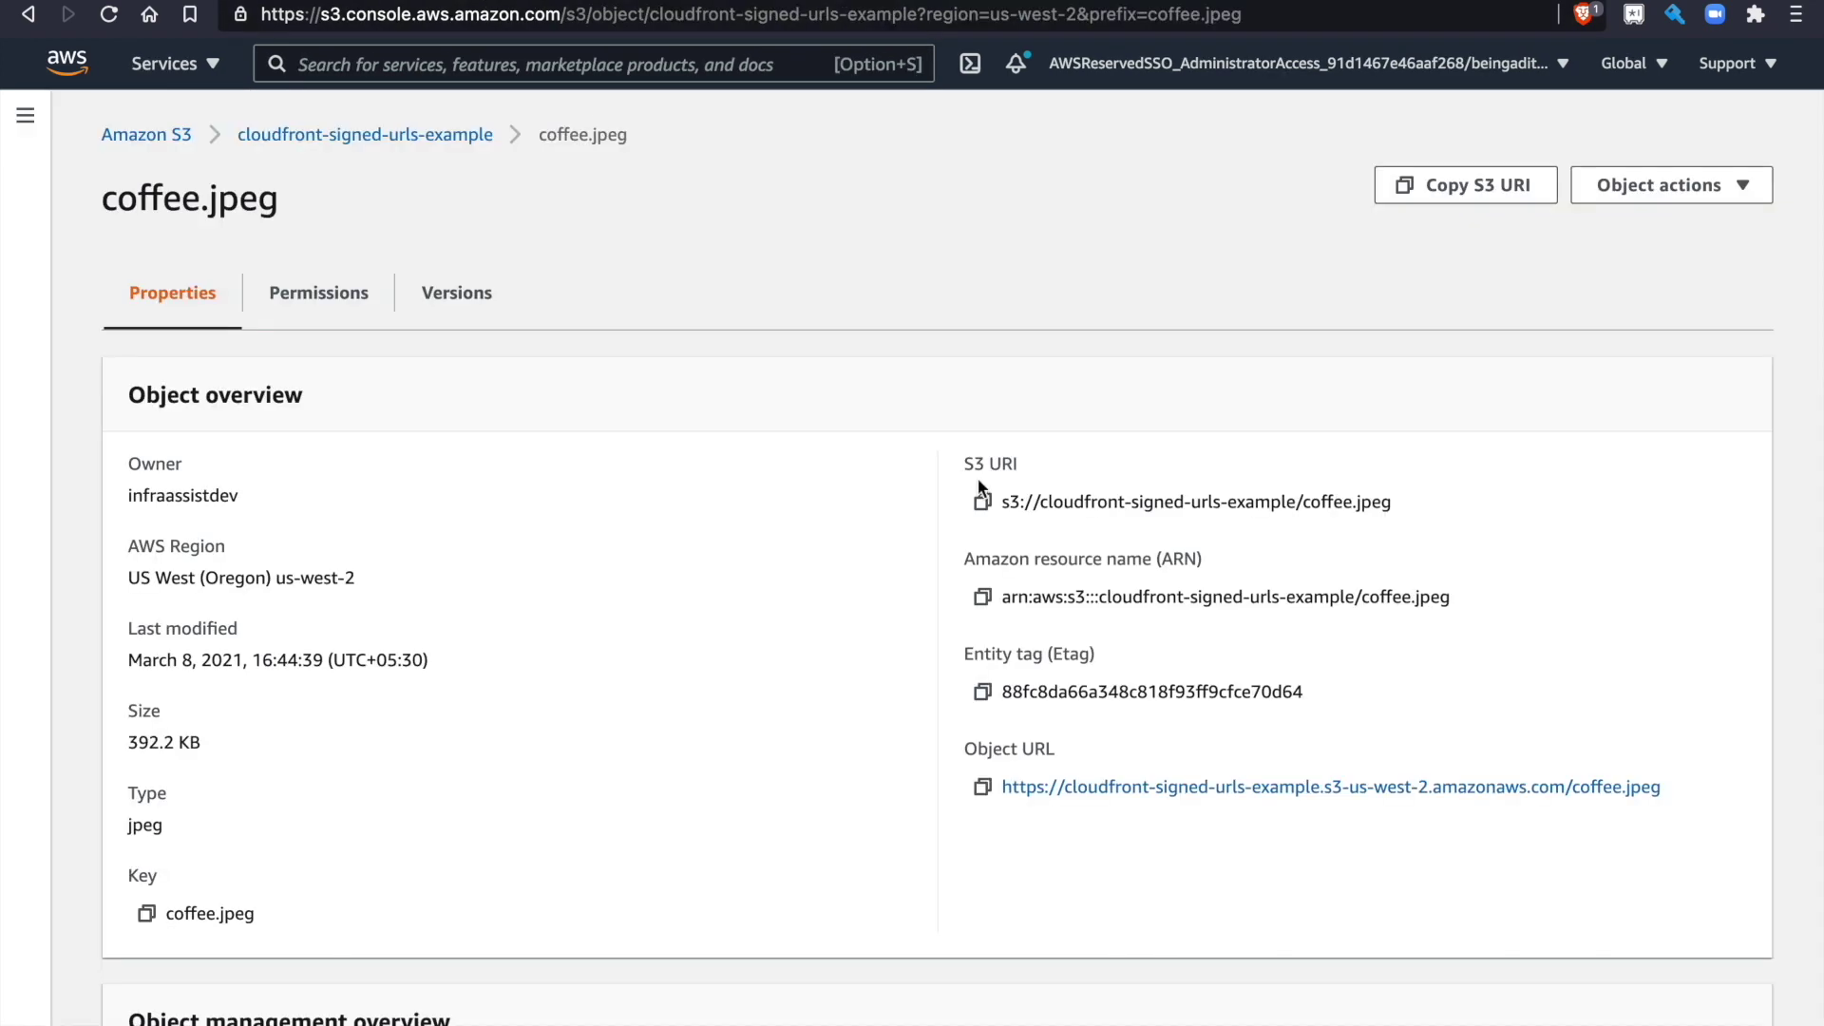
click(365, 137)
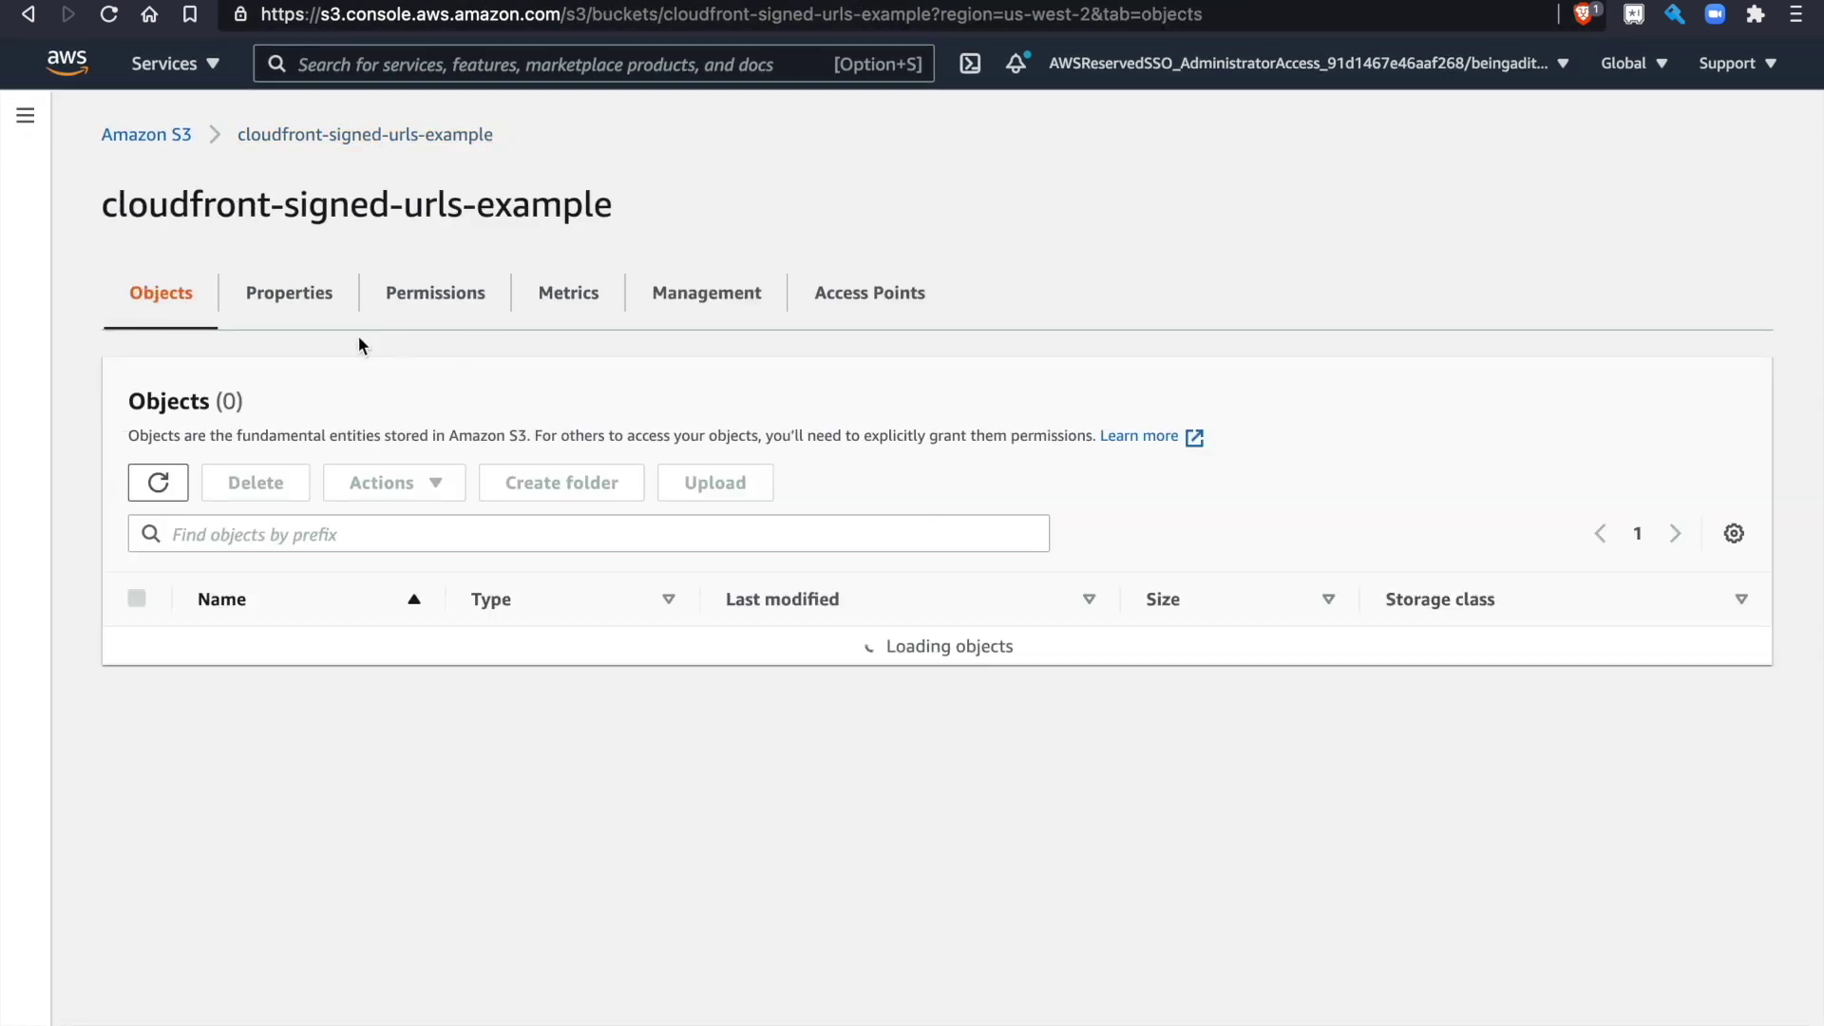
click(426, 302)
scroll(615, 739, down, 6)
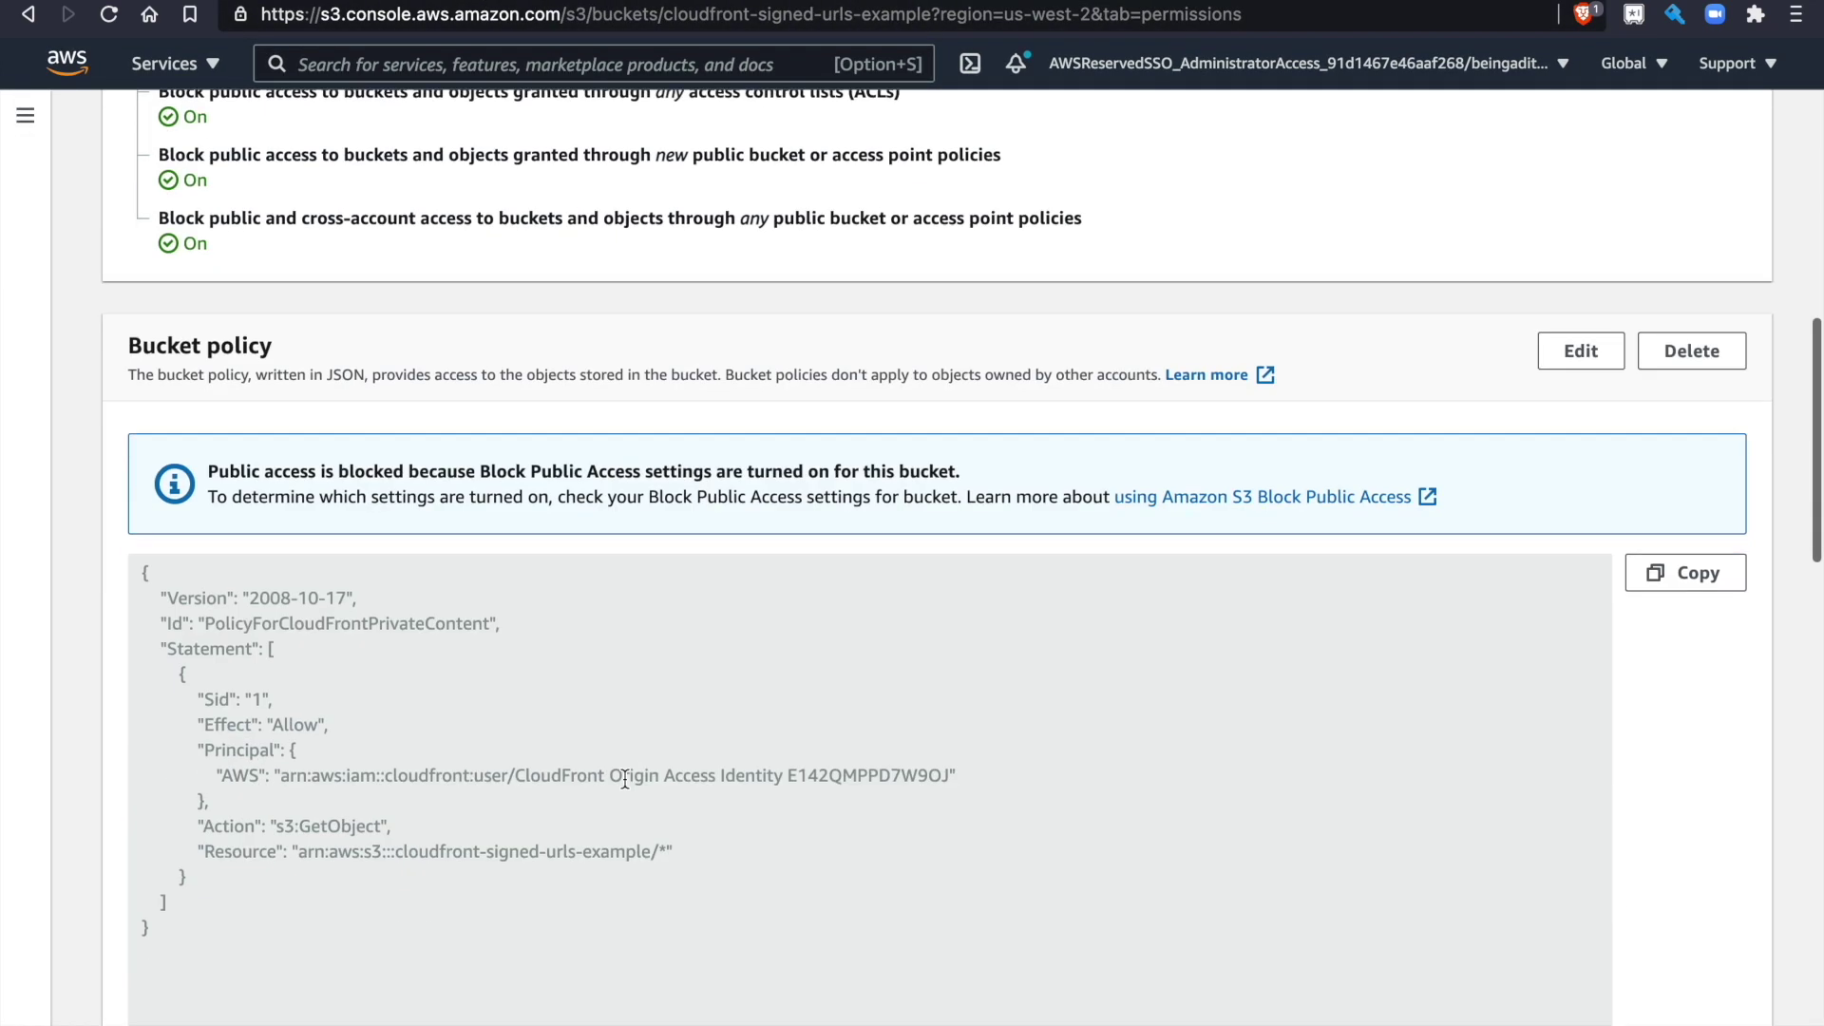
scroll(625, 781, down, 1)
double_click(903, 658)
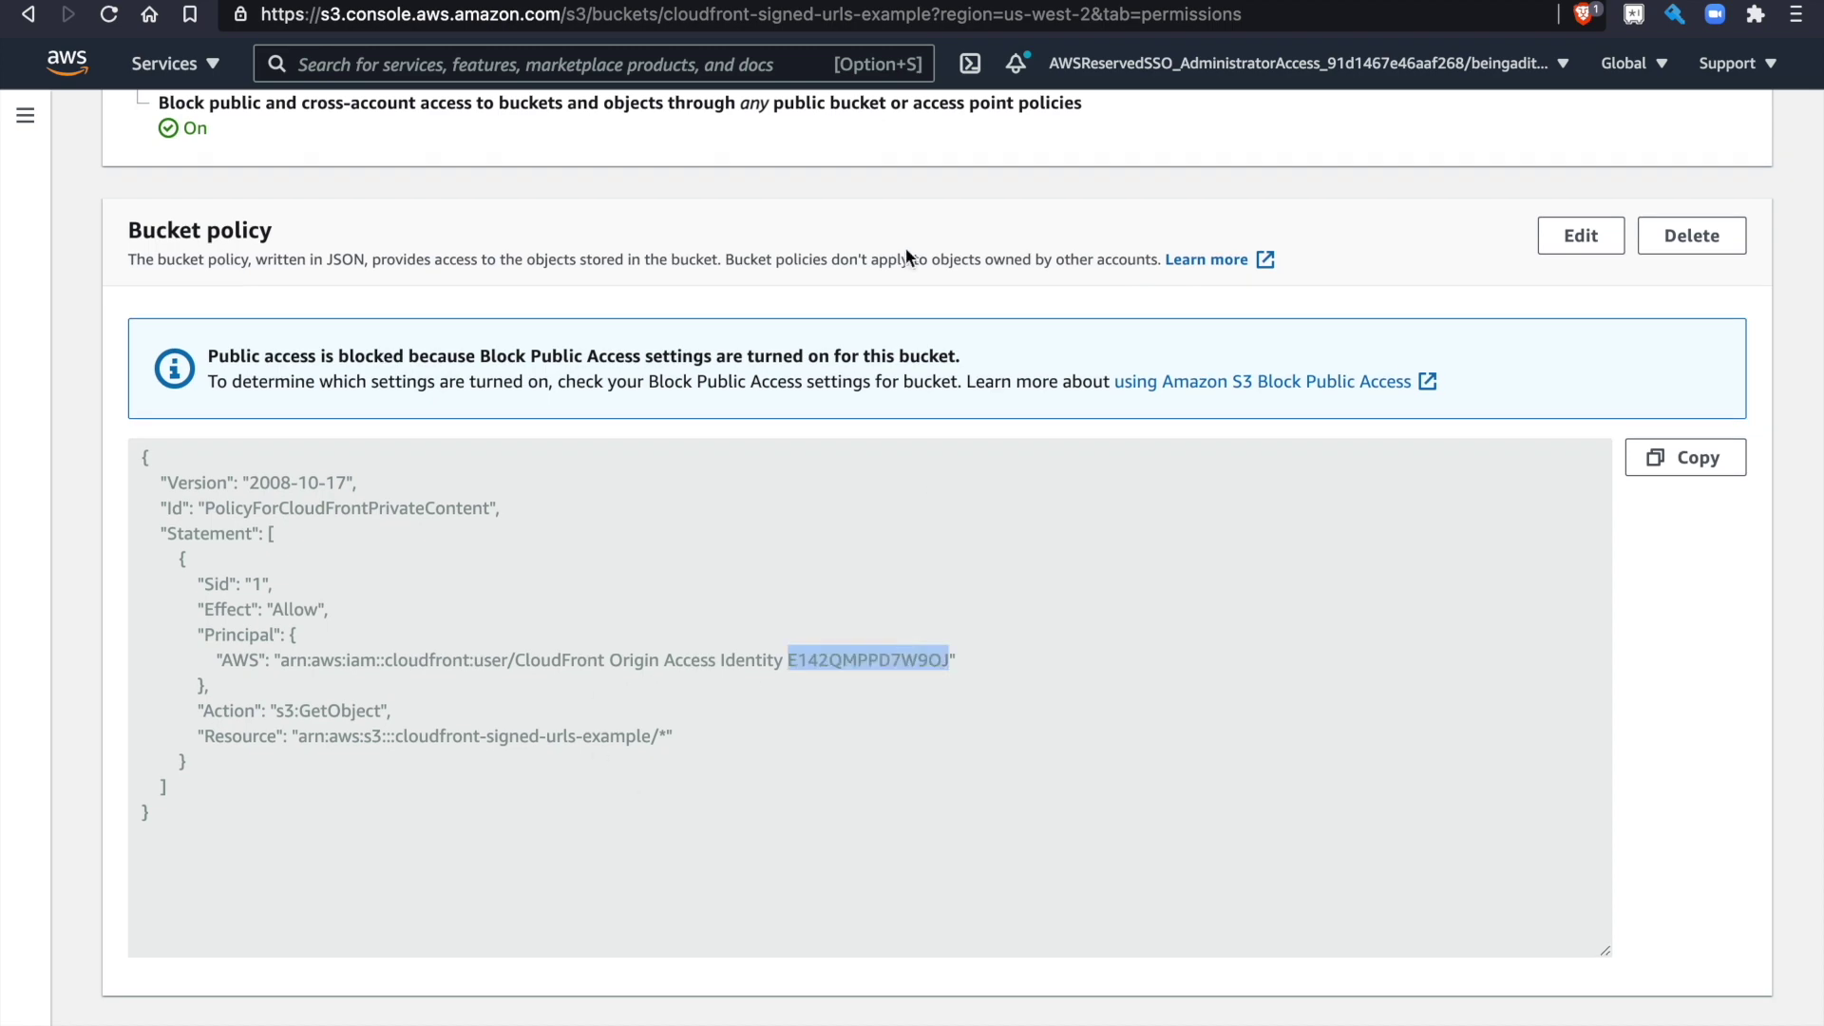
key(ctrl+Tab)
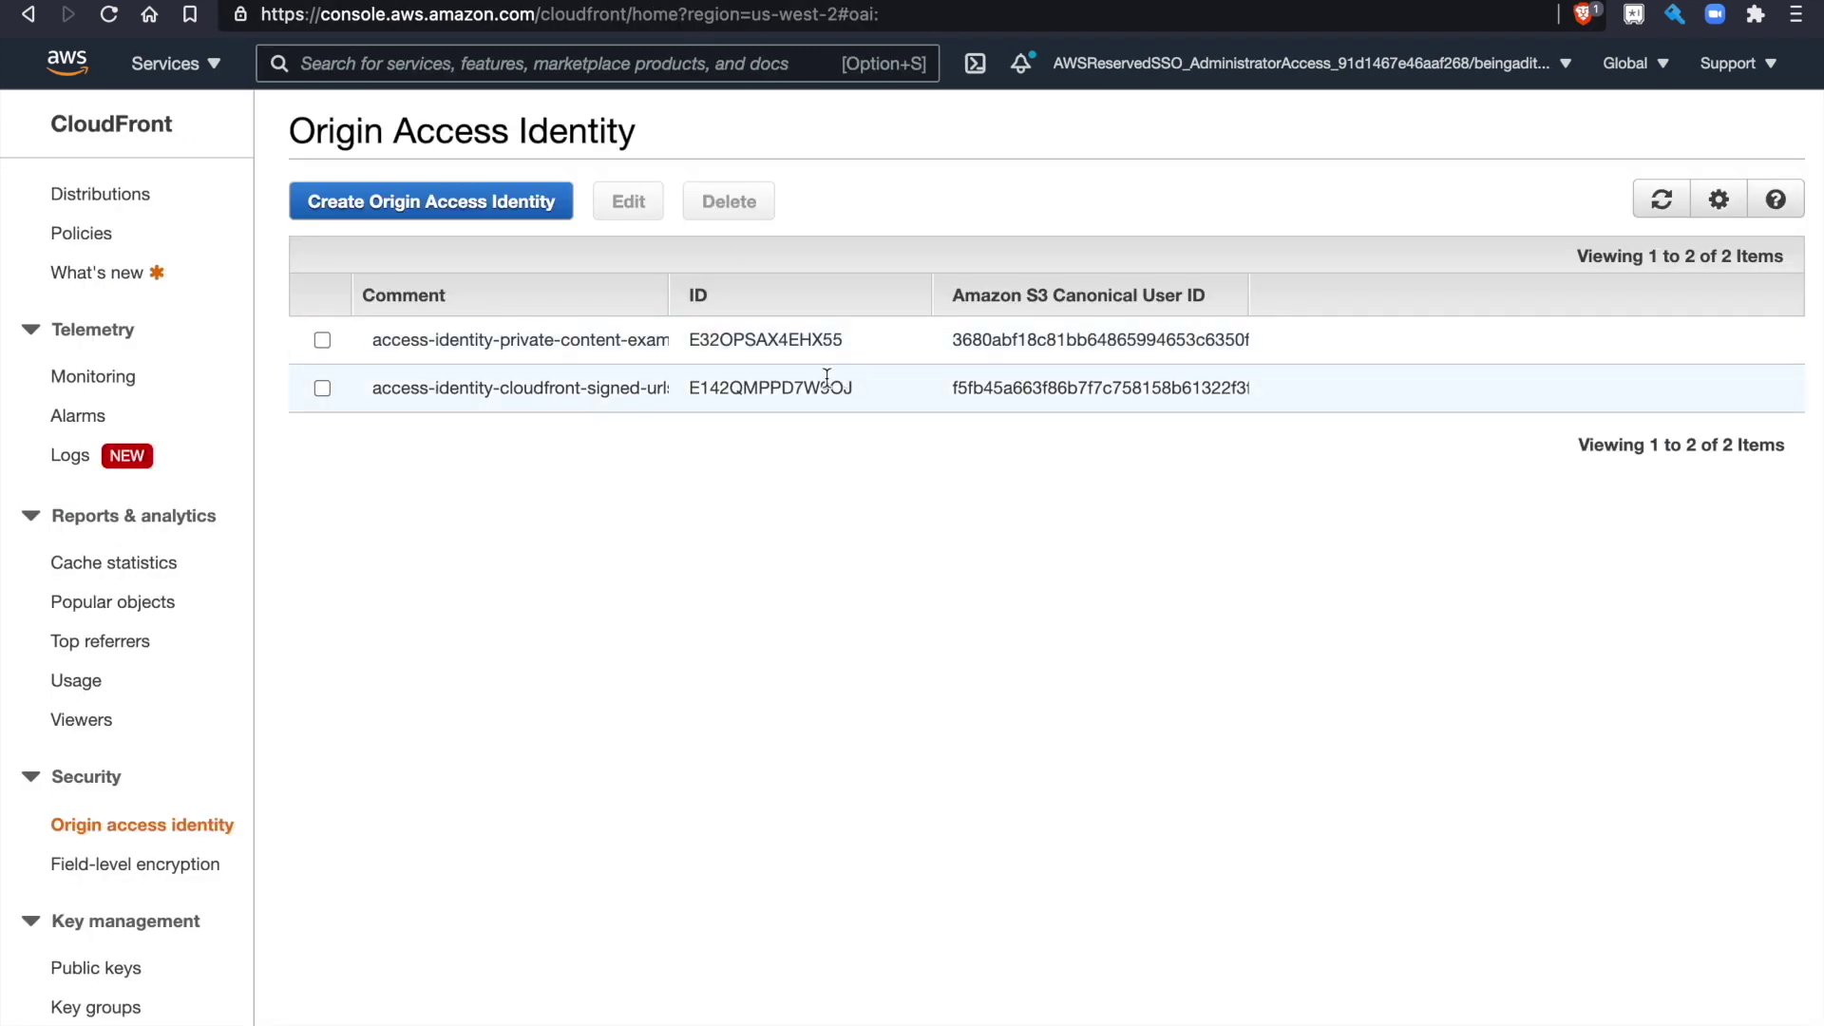
key(ctrl+shift+Tab)
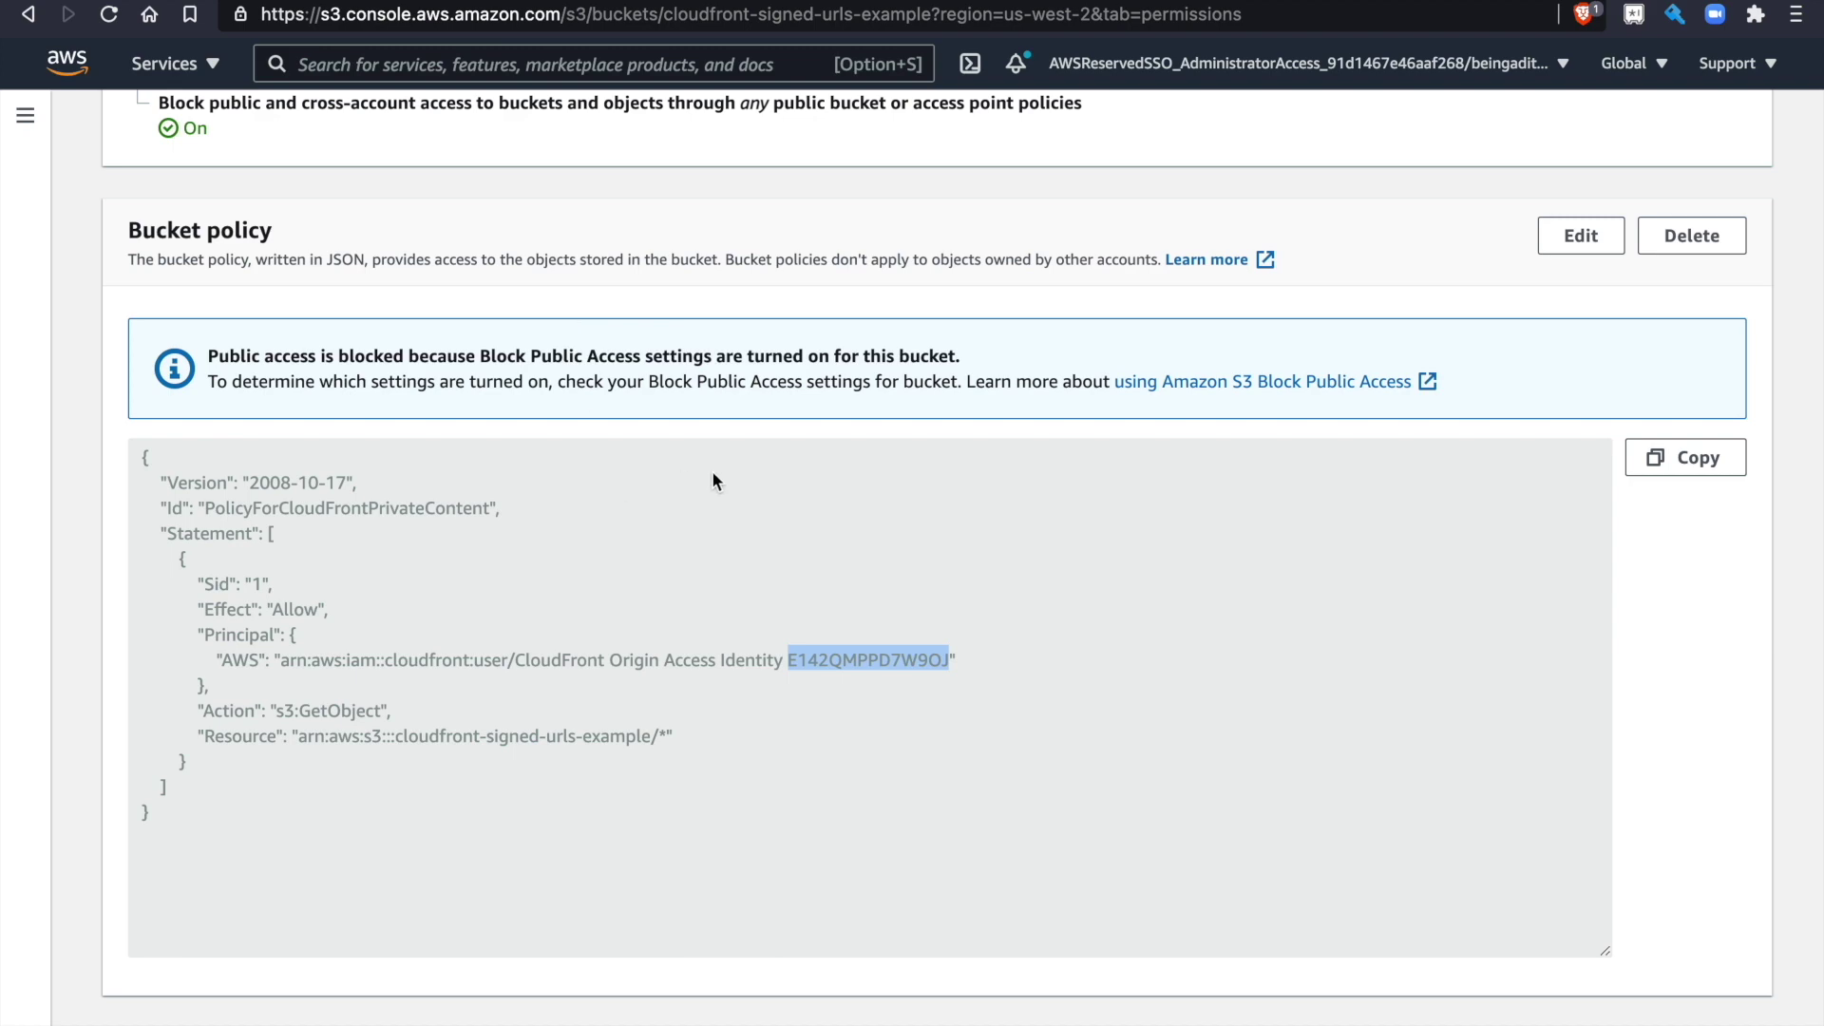
scroll(788, 470, up, 10)
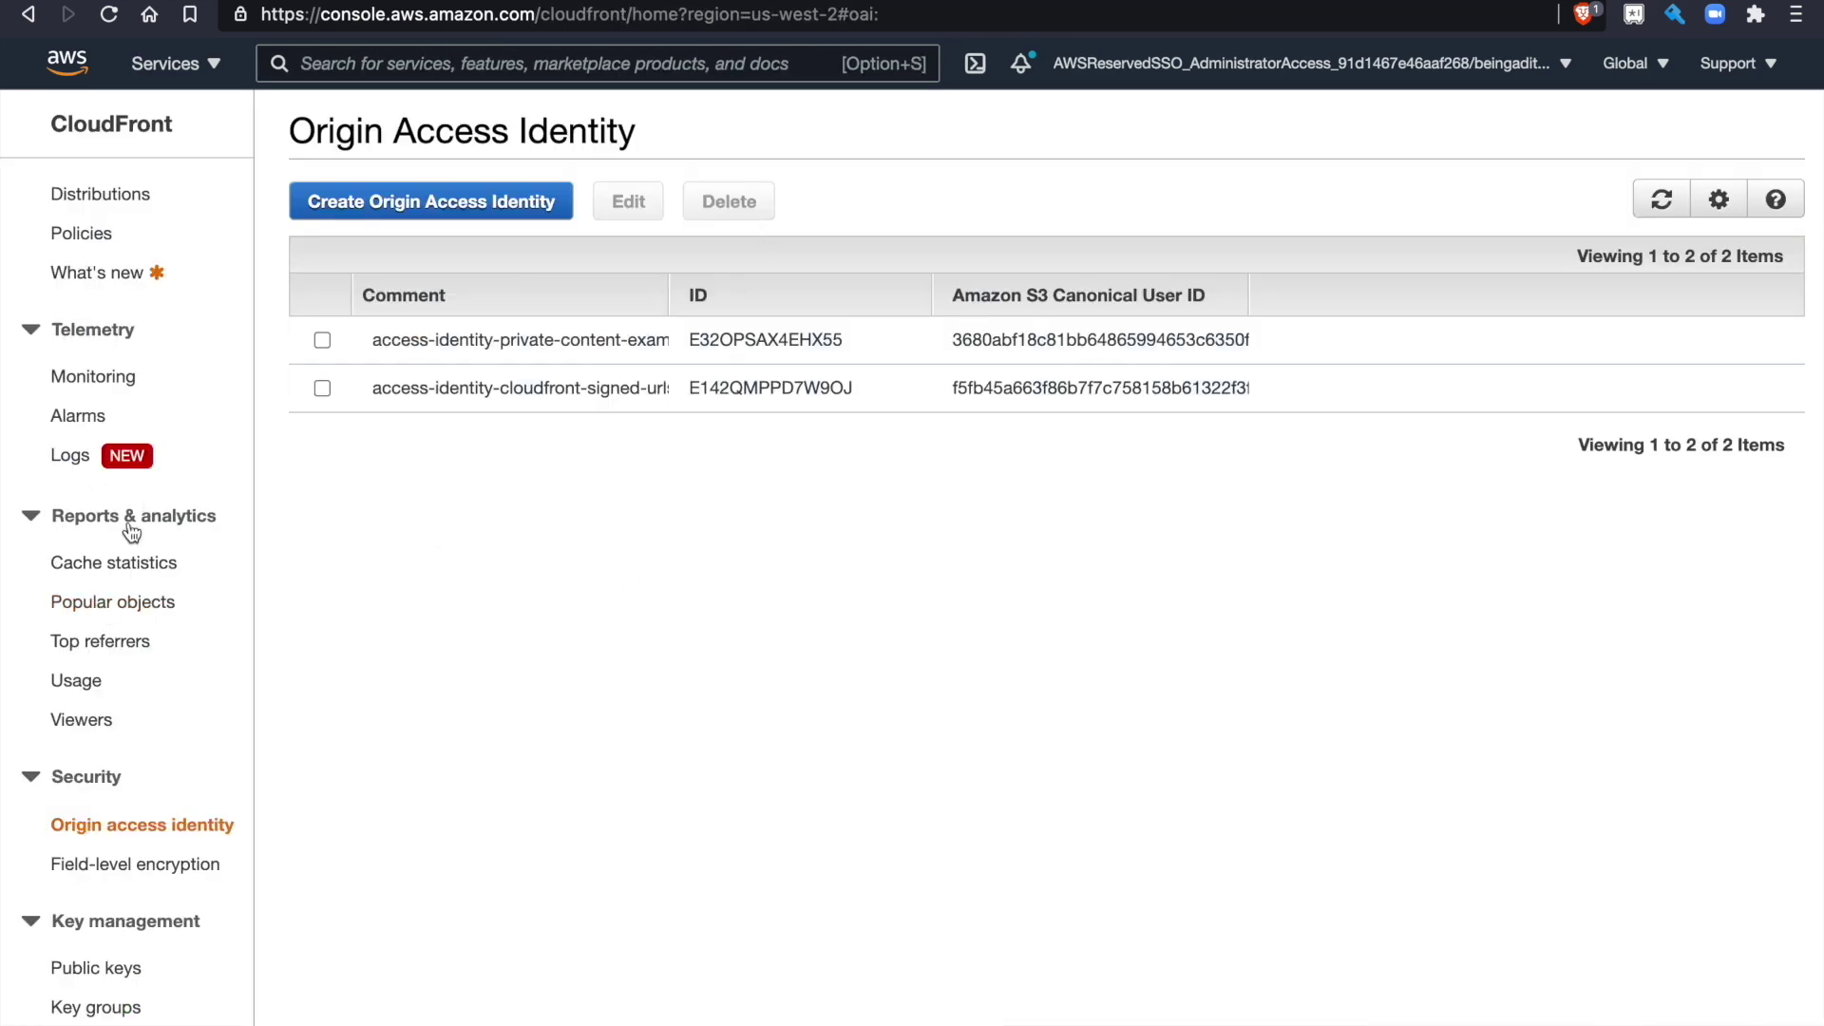
- Load coffee.jpeg through the CloudFront domain in a new tab, then return to the console
click(110, 195)
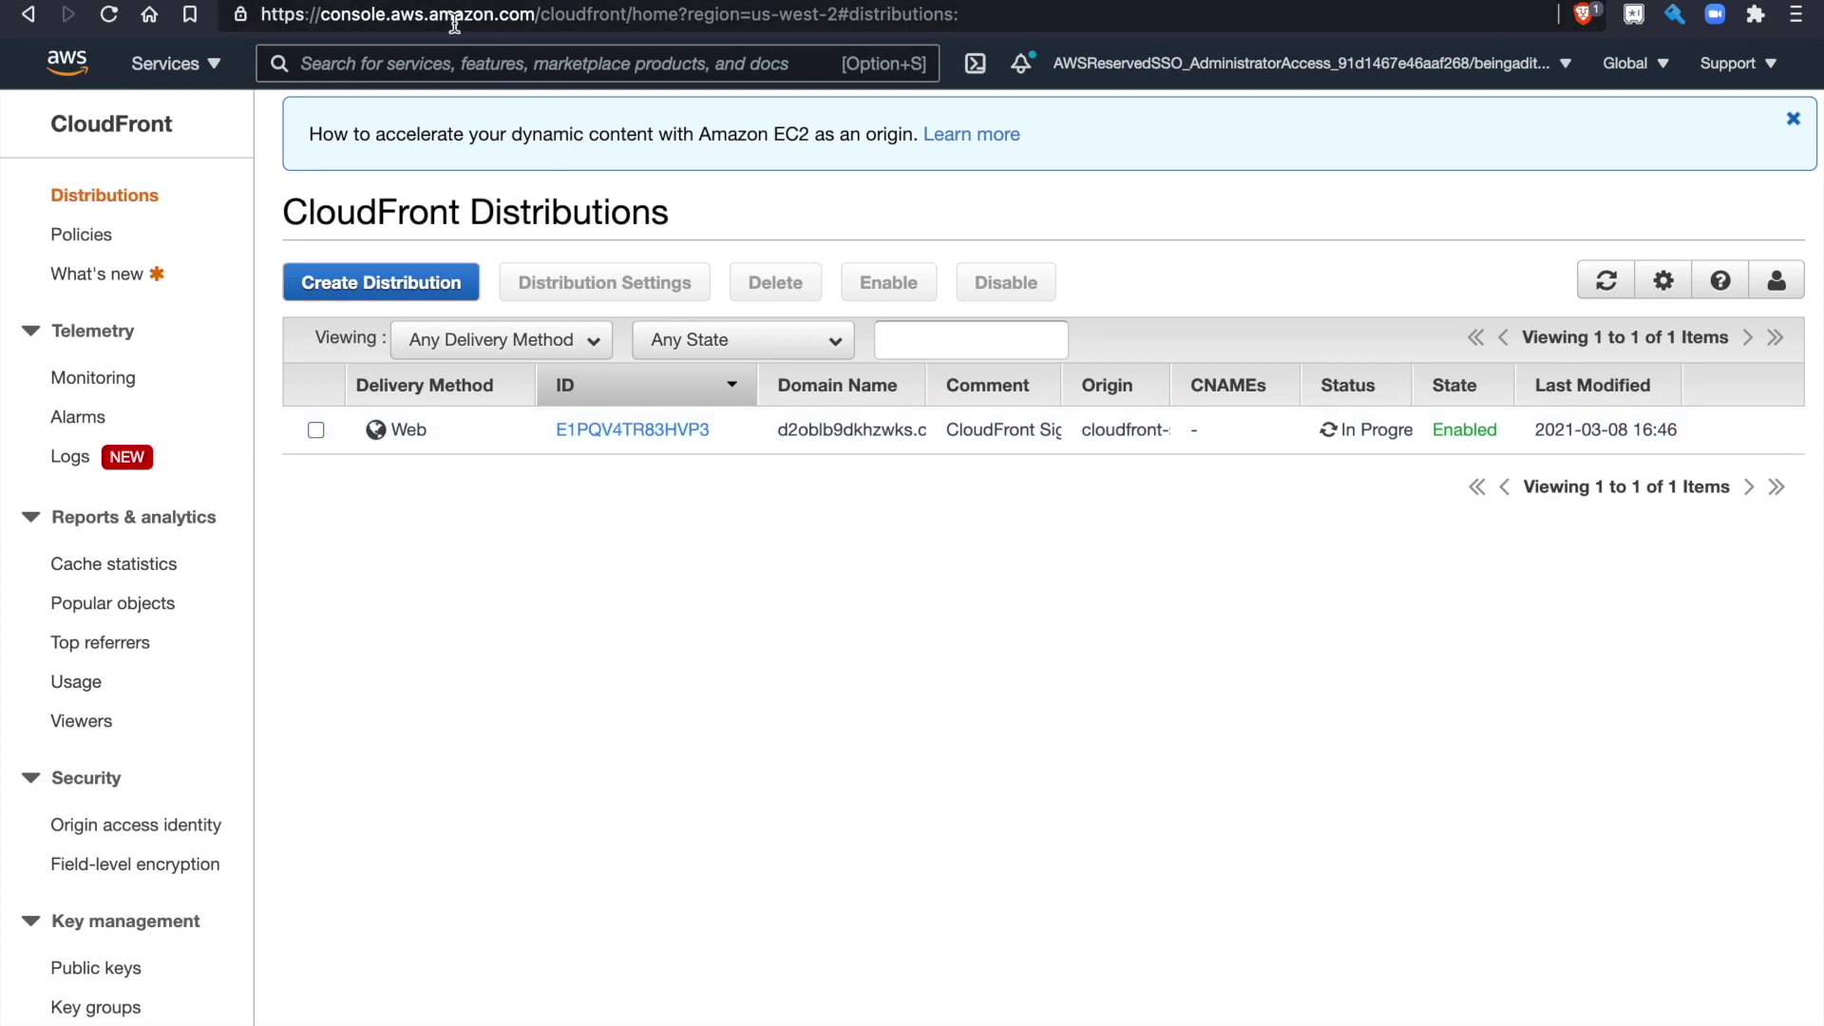
key(super+t)
text(d2oblb9dkhzwks.cloudfront.net/coffee.jpeg)
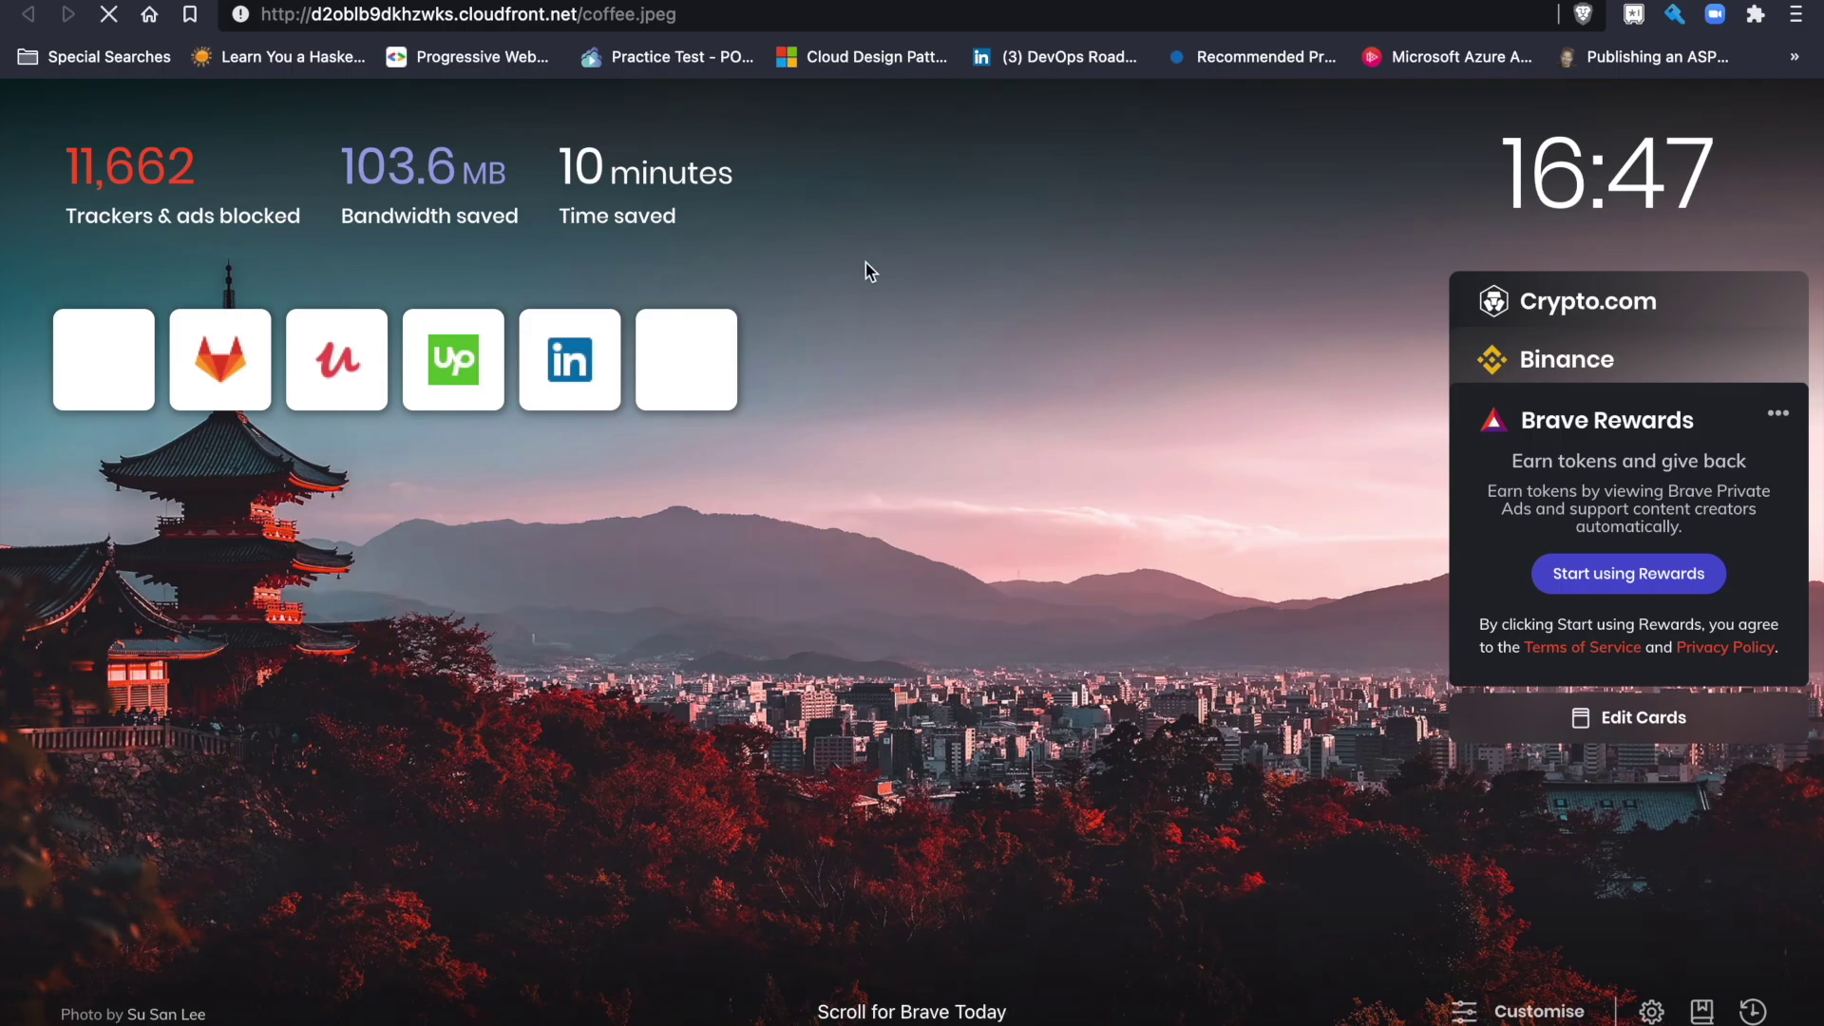
key(Return)
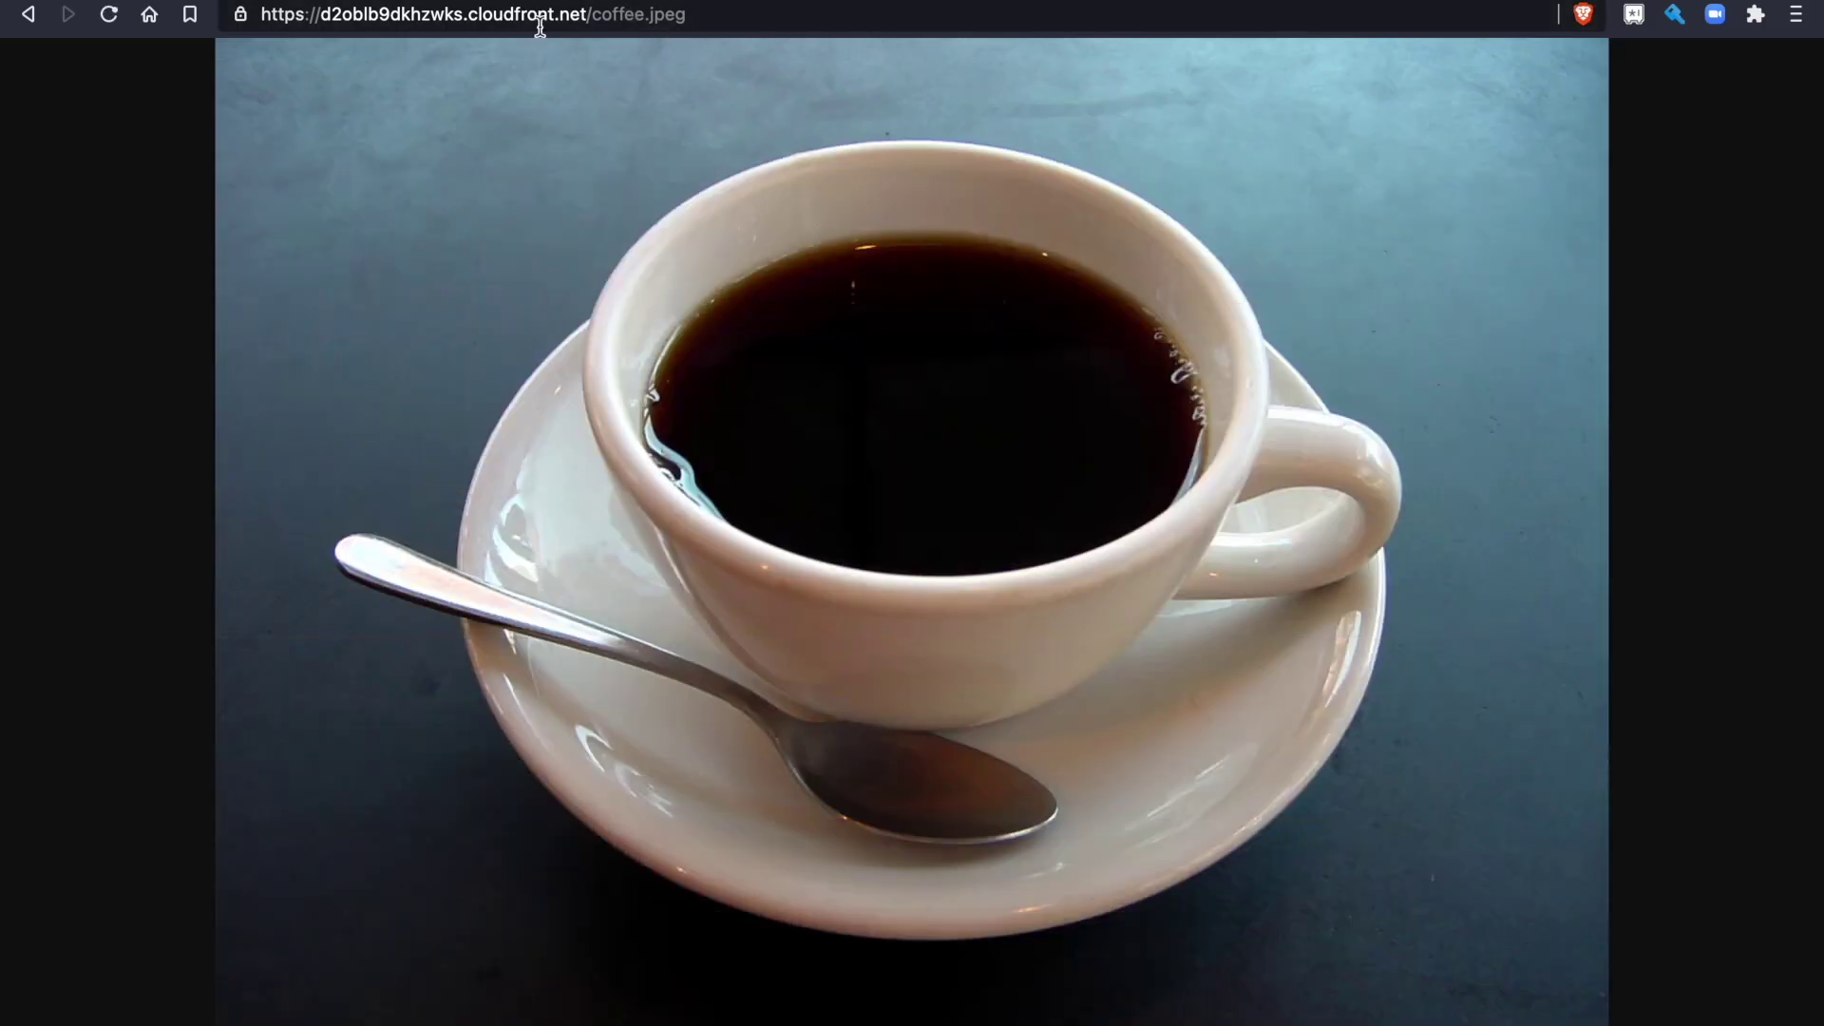
double_click(605, 14)
click(605, 15)
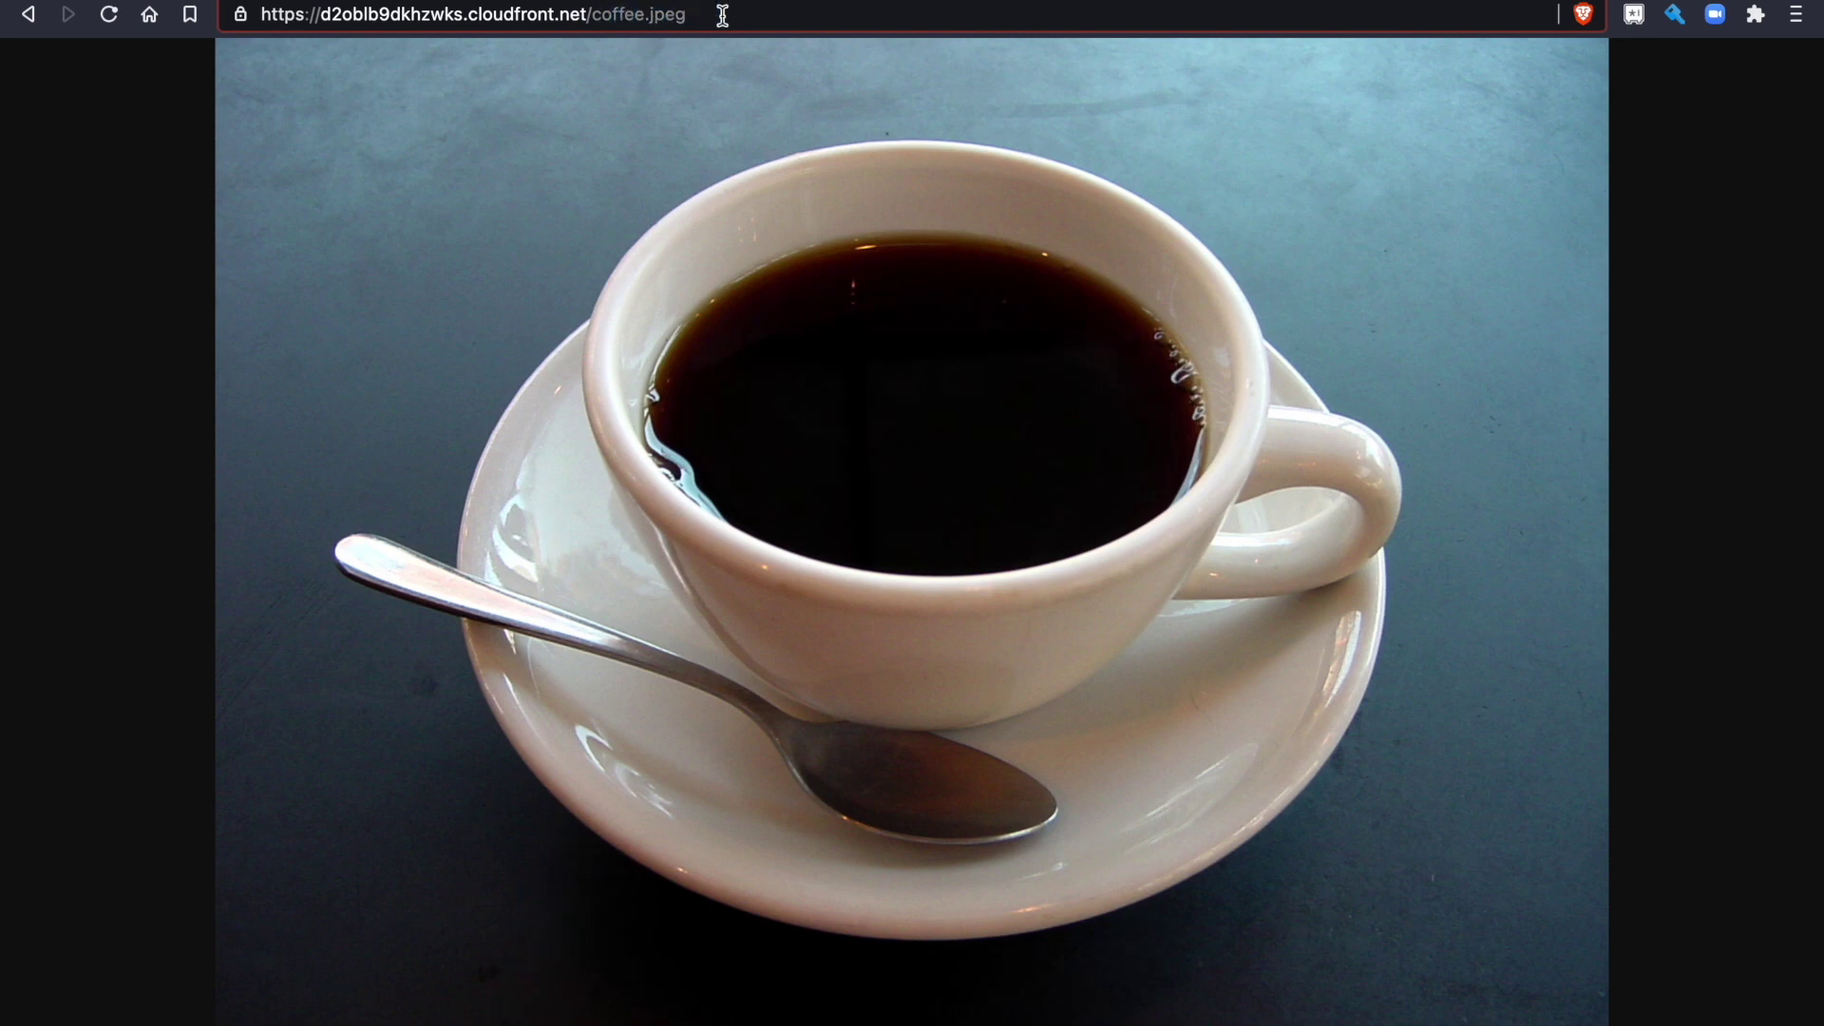
drag(721, 13, 604, 18)
key(Escape)
key(ctrl+shift+Tab)
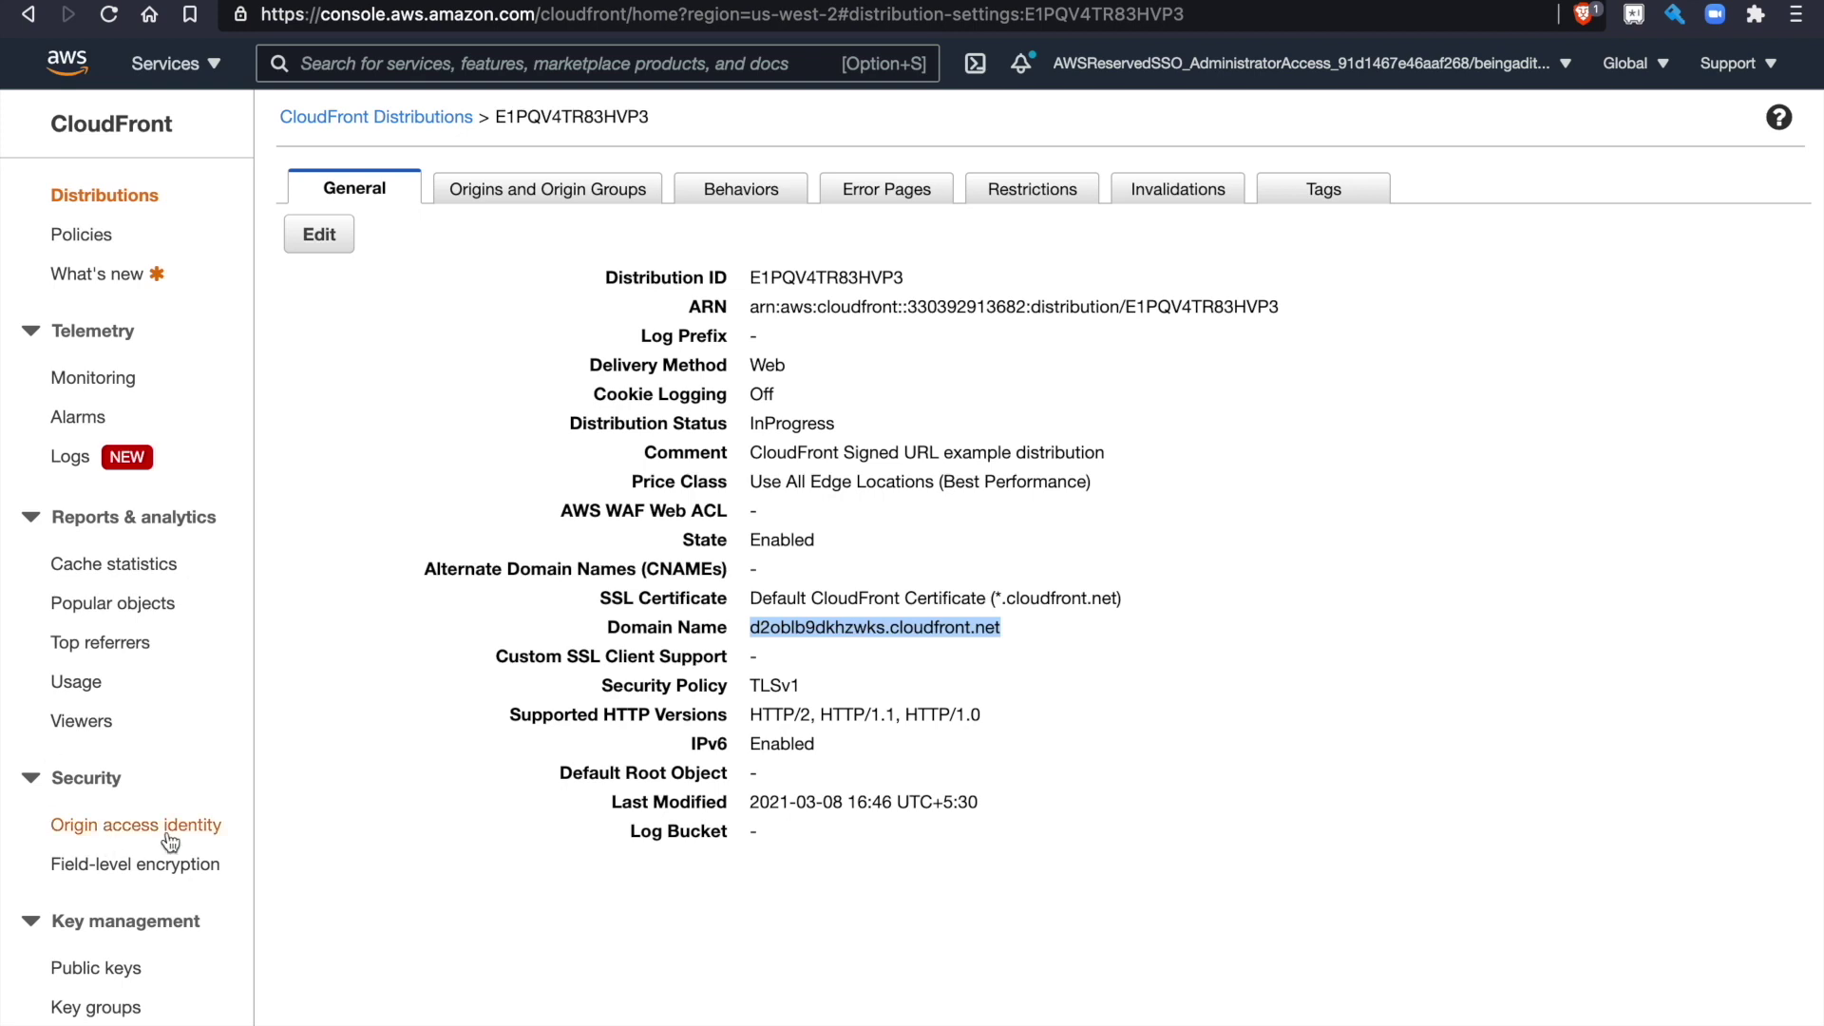
- Check the empty CloudFront Key groups and Public keys pages under Key management
click(111, 872)
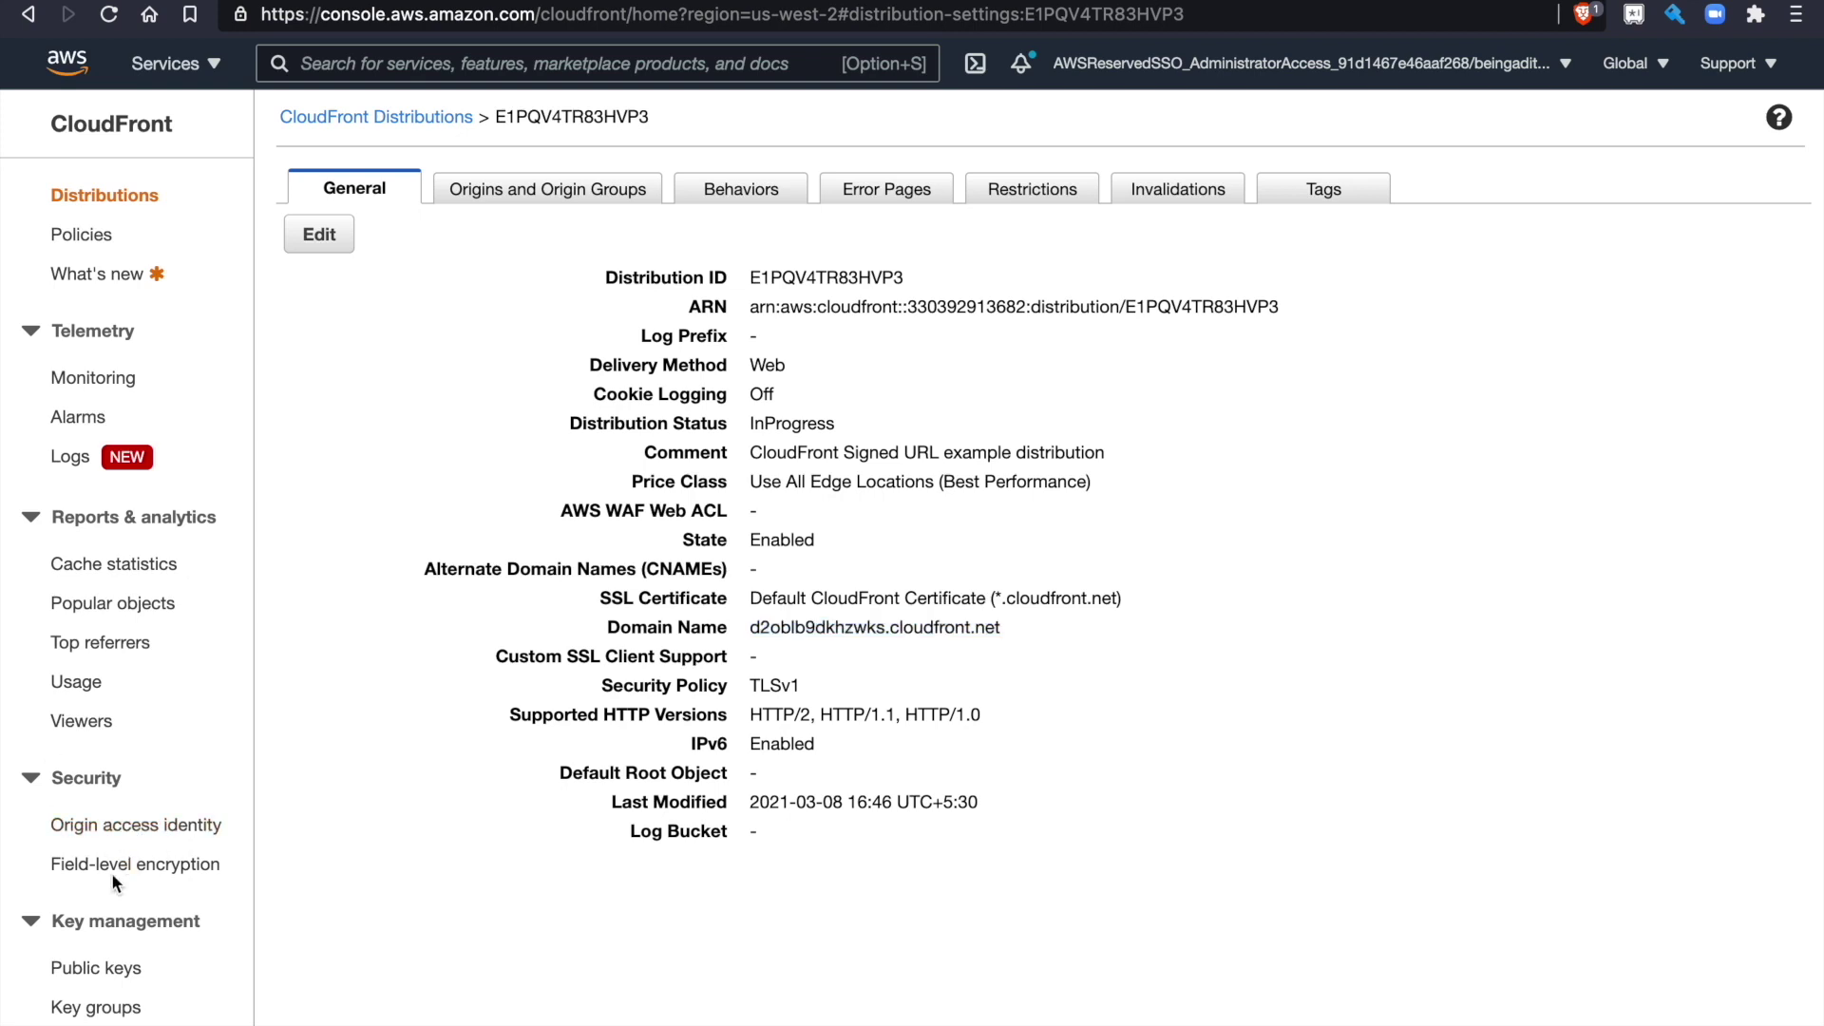
scroll(143, 912, down, 2)
click(100, 881)
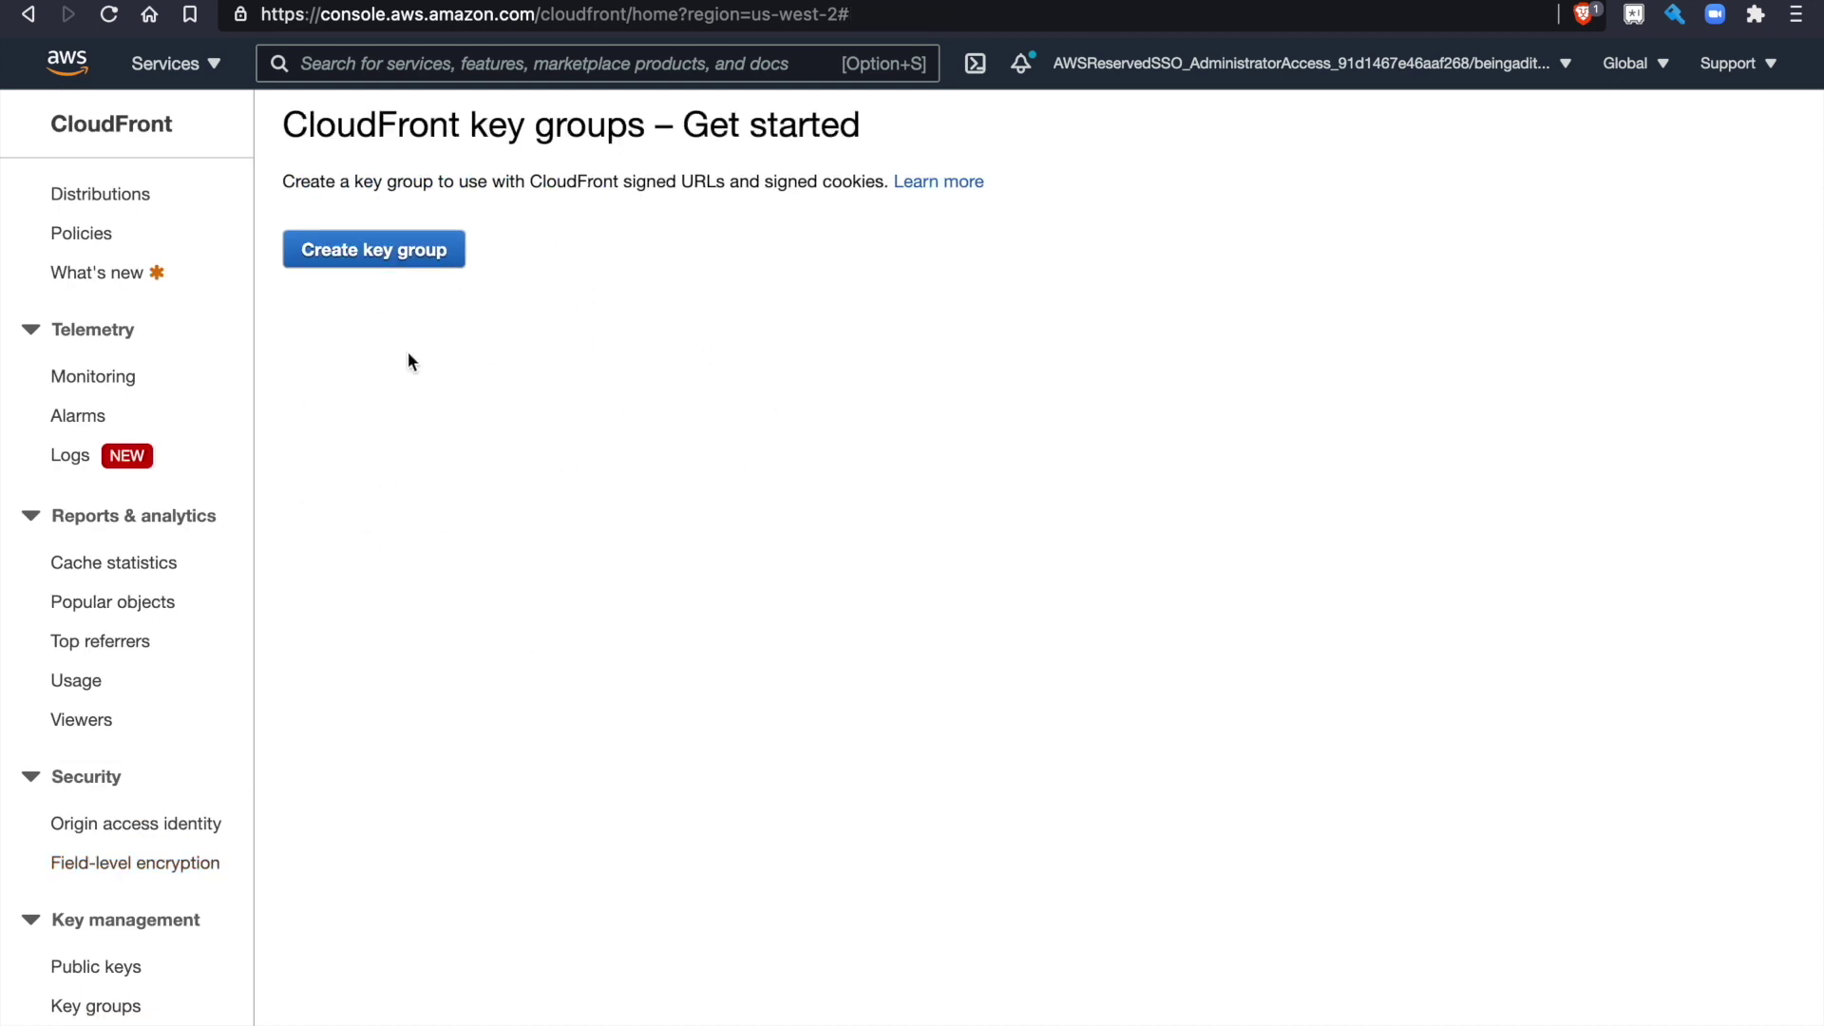
scroll(181, 690, down, 3)
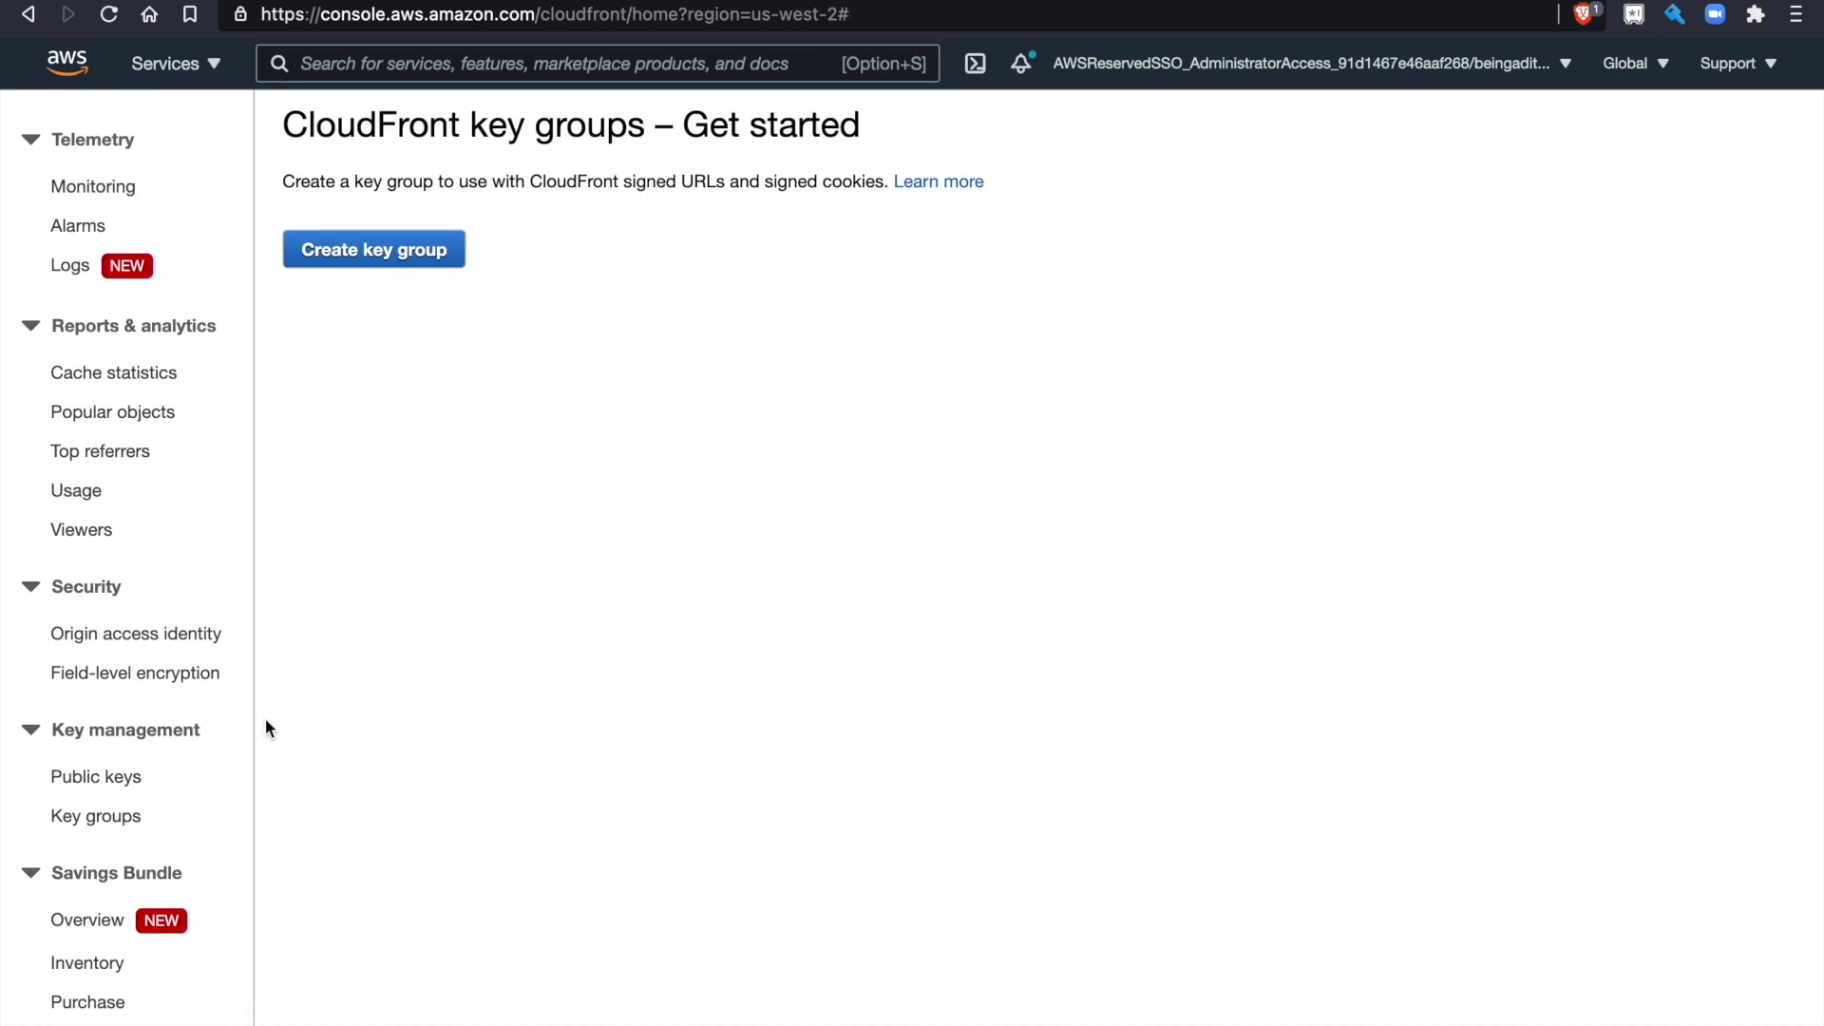
click(96, 776)
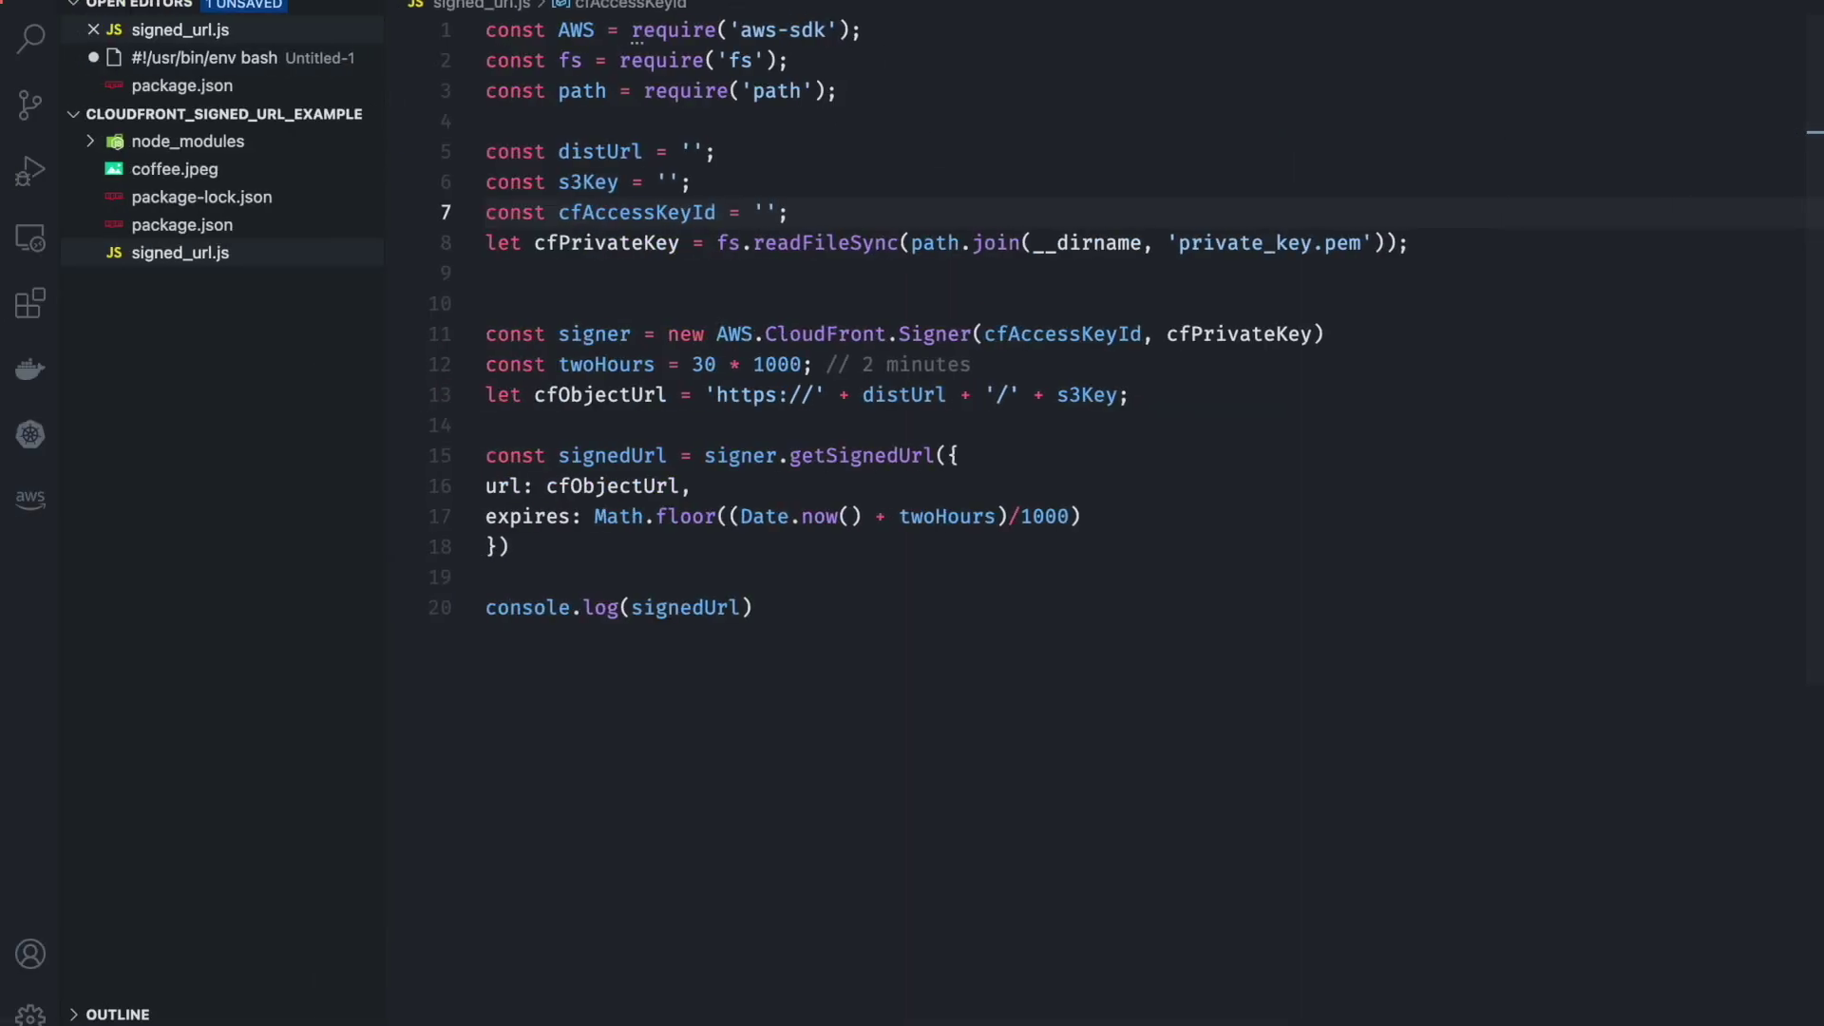
- Move into code_work/learning/cloudfront_signed_url_example and list its contents
drag(978, 93, 463, 91)
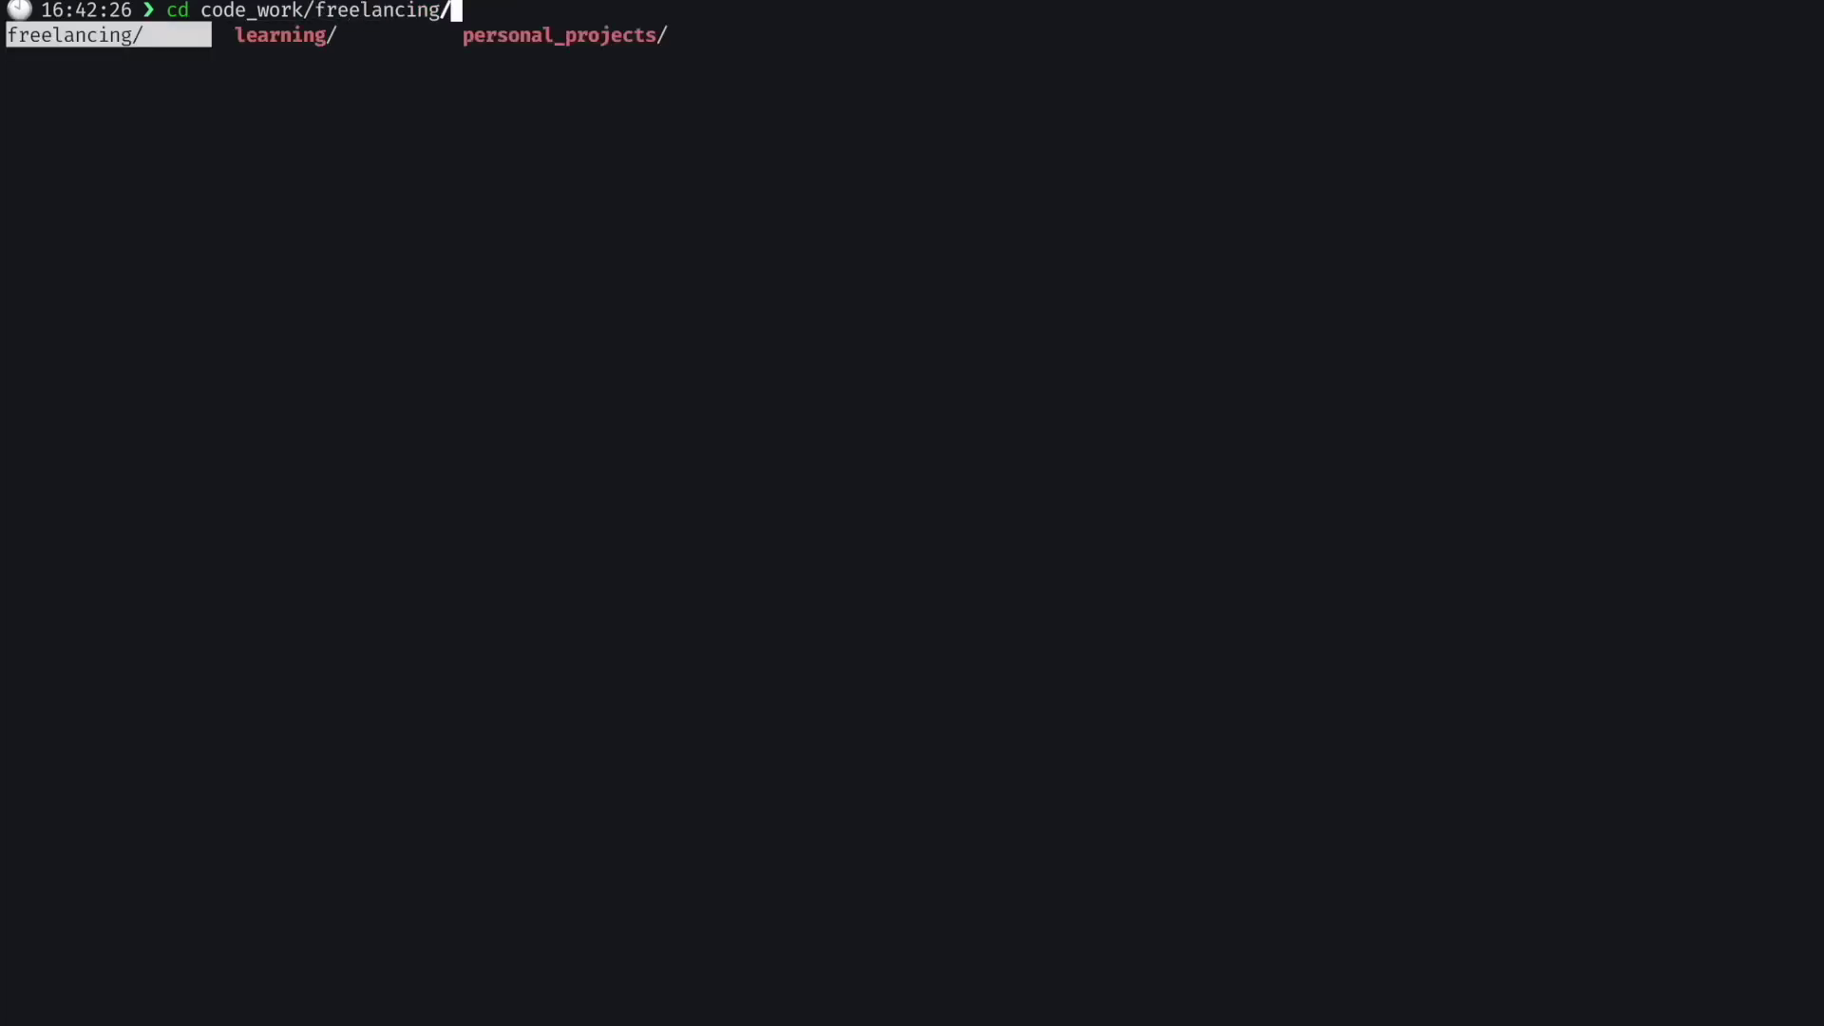
key(Tab)
key(Tab)
key(shift+Tab)
key(shift+Tab)
key(Tab)
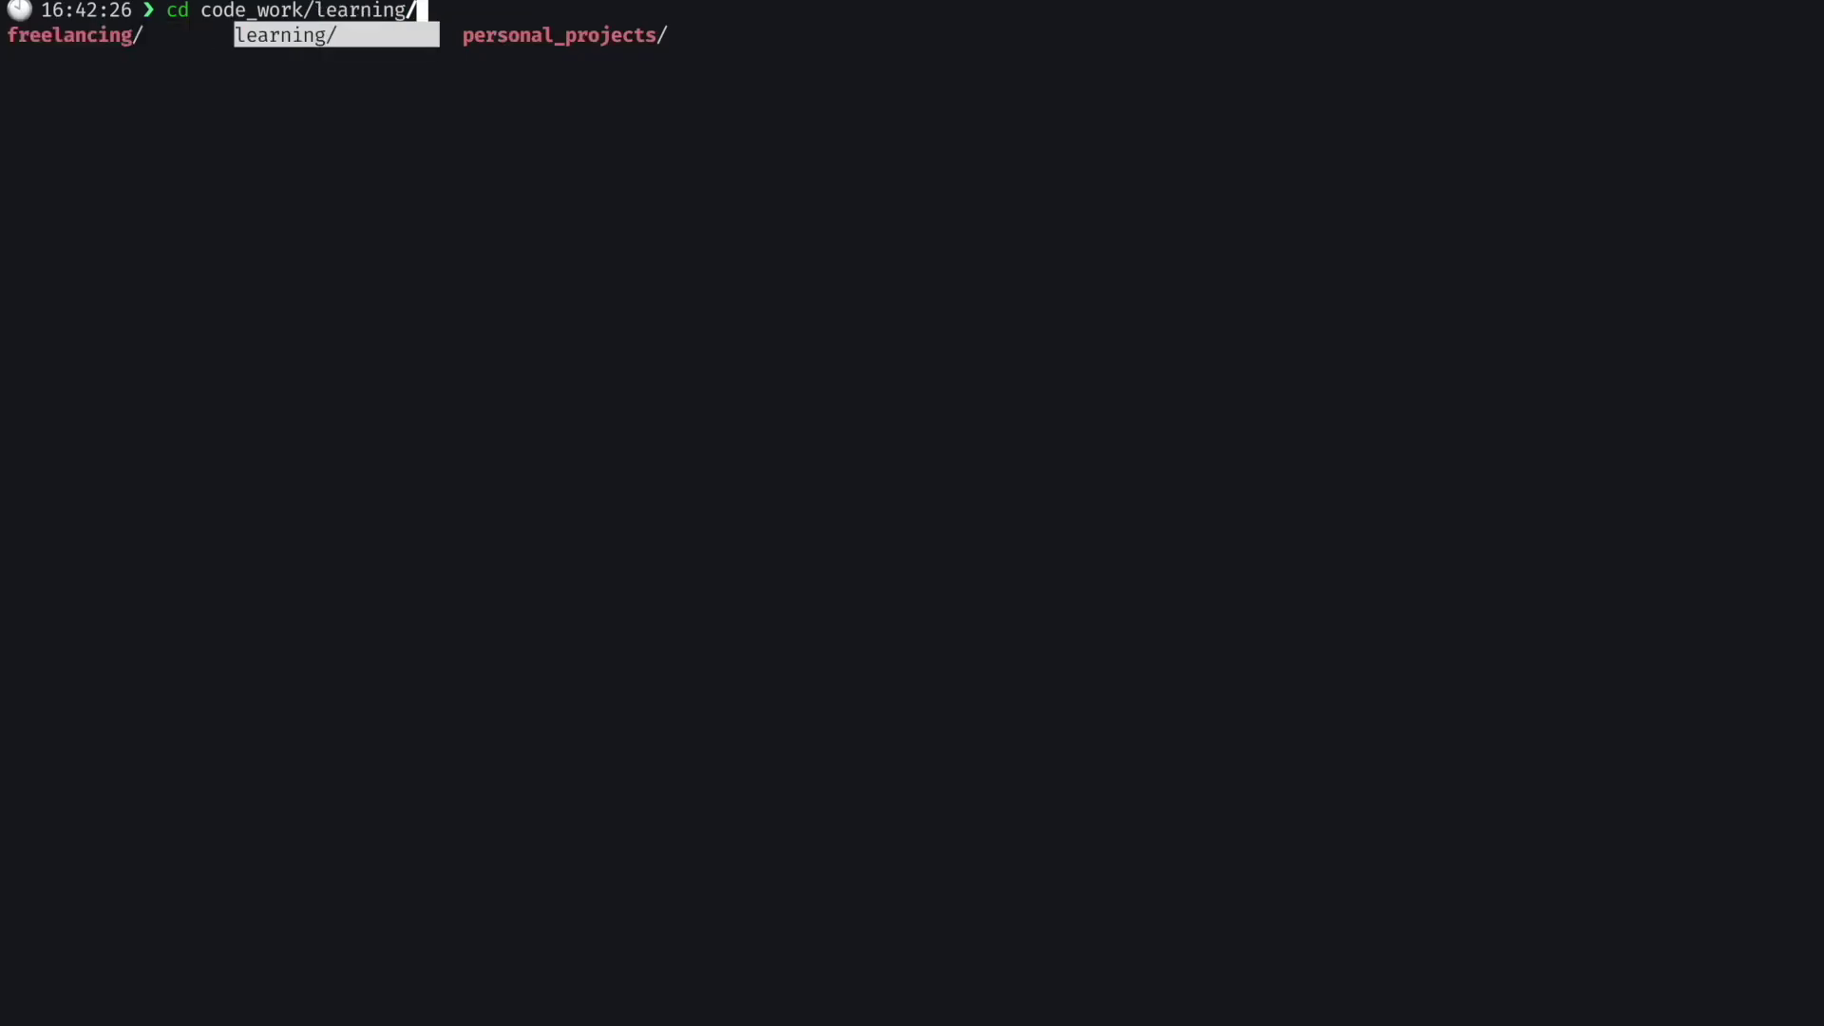
key(Return)
key(Tab)
key(Tab)
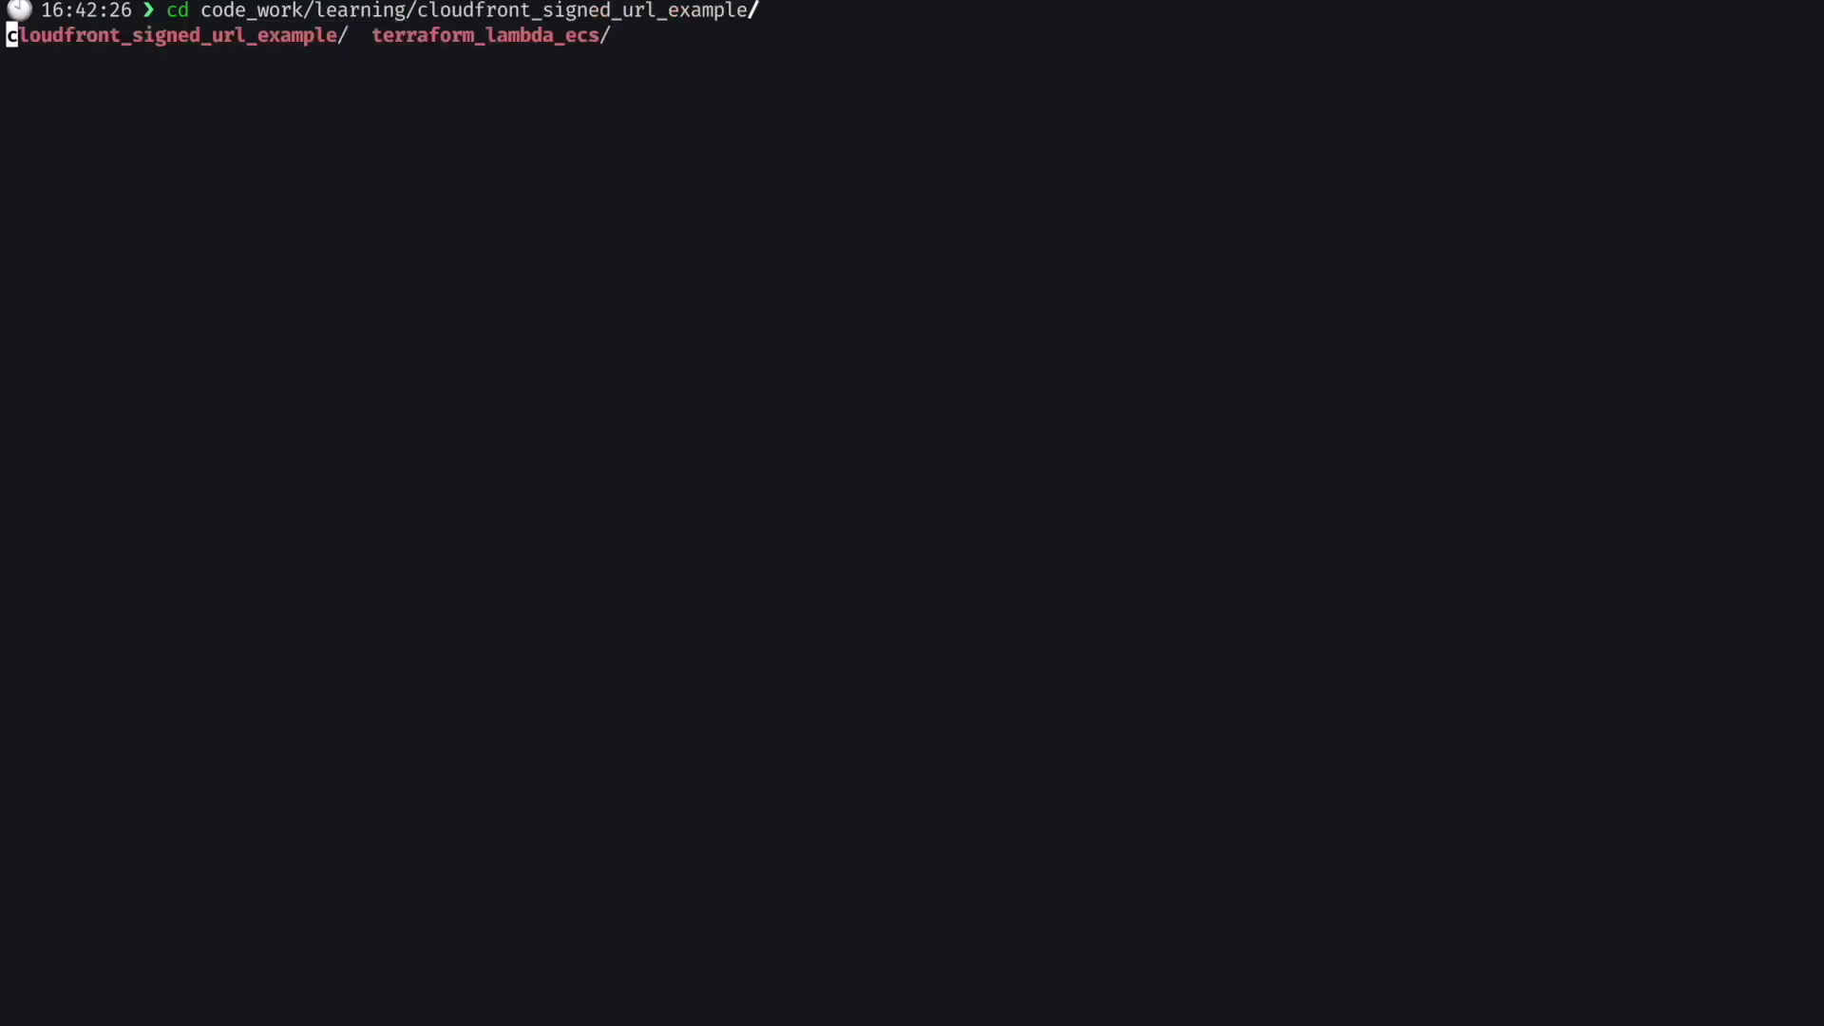
key(Return)
text(l)
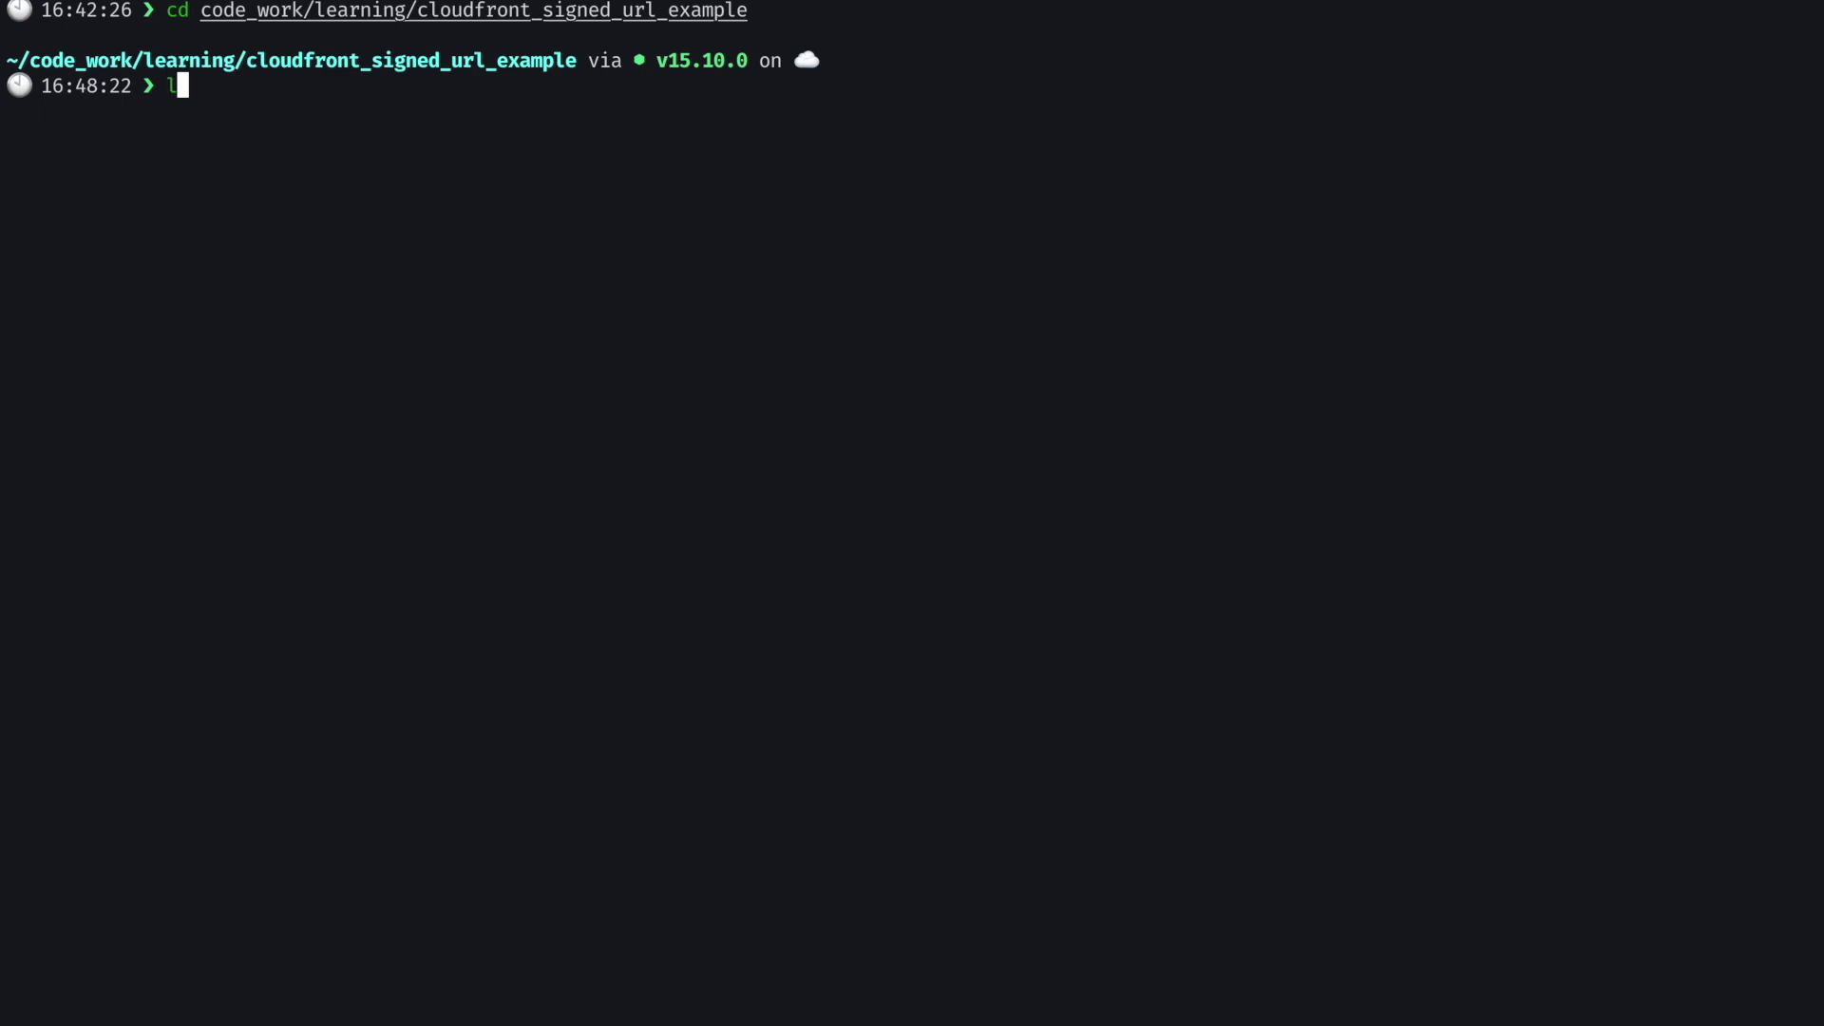
key(Return)
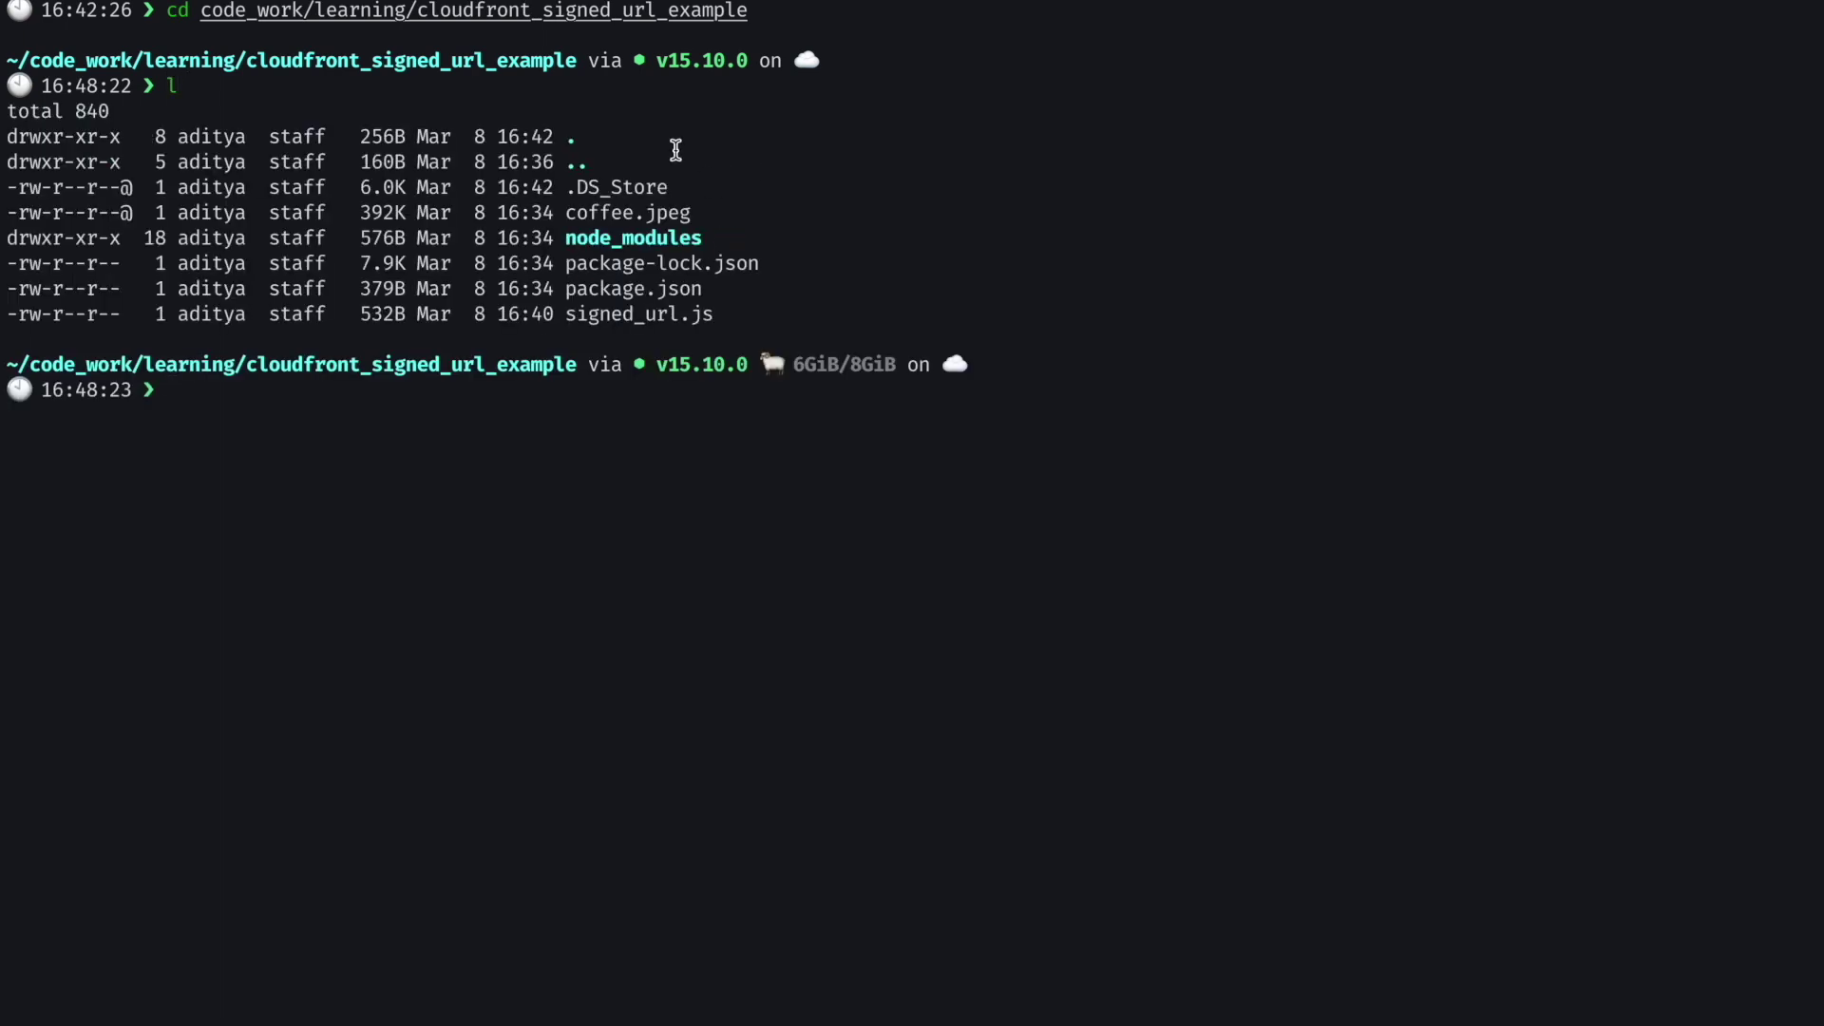
text(openssl genrsa -out private_key.pem 2048)
- Generate a 2048-bit RSA private key with openssl genrsa
key(Left)
key(Left)
key(Left)
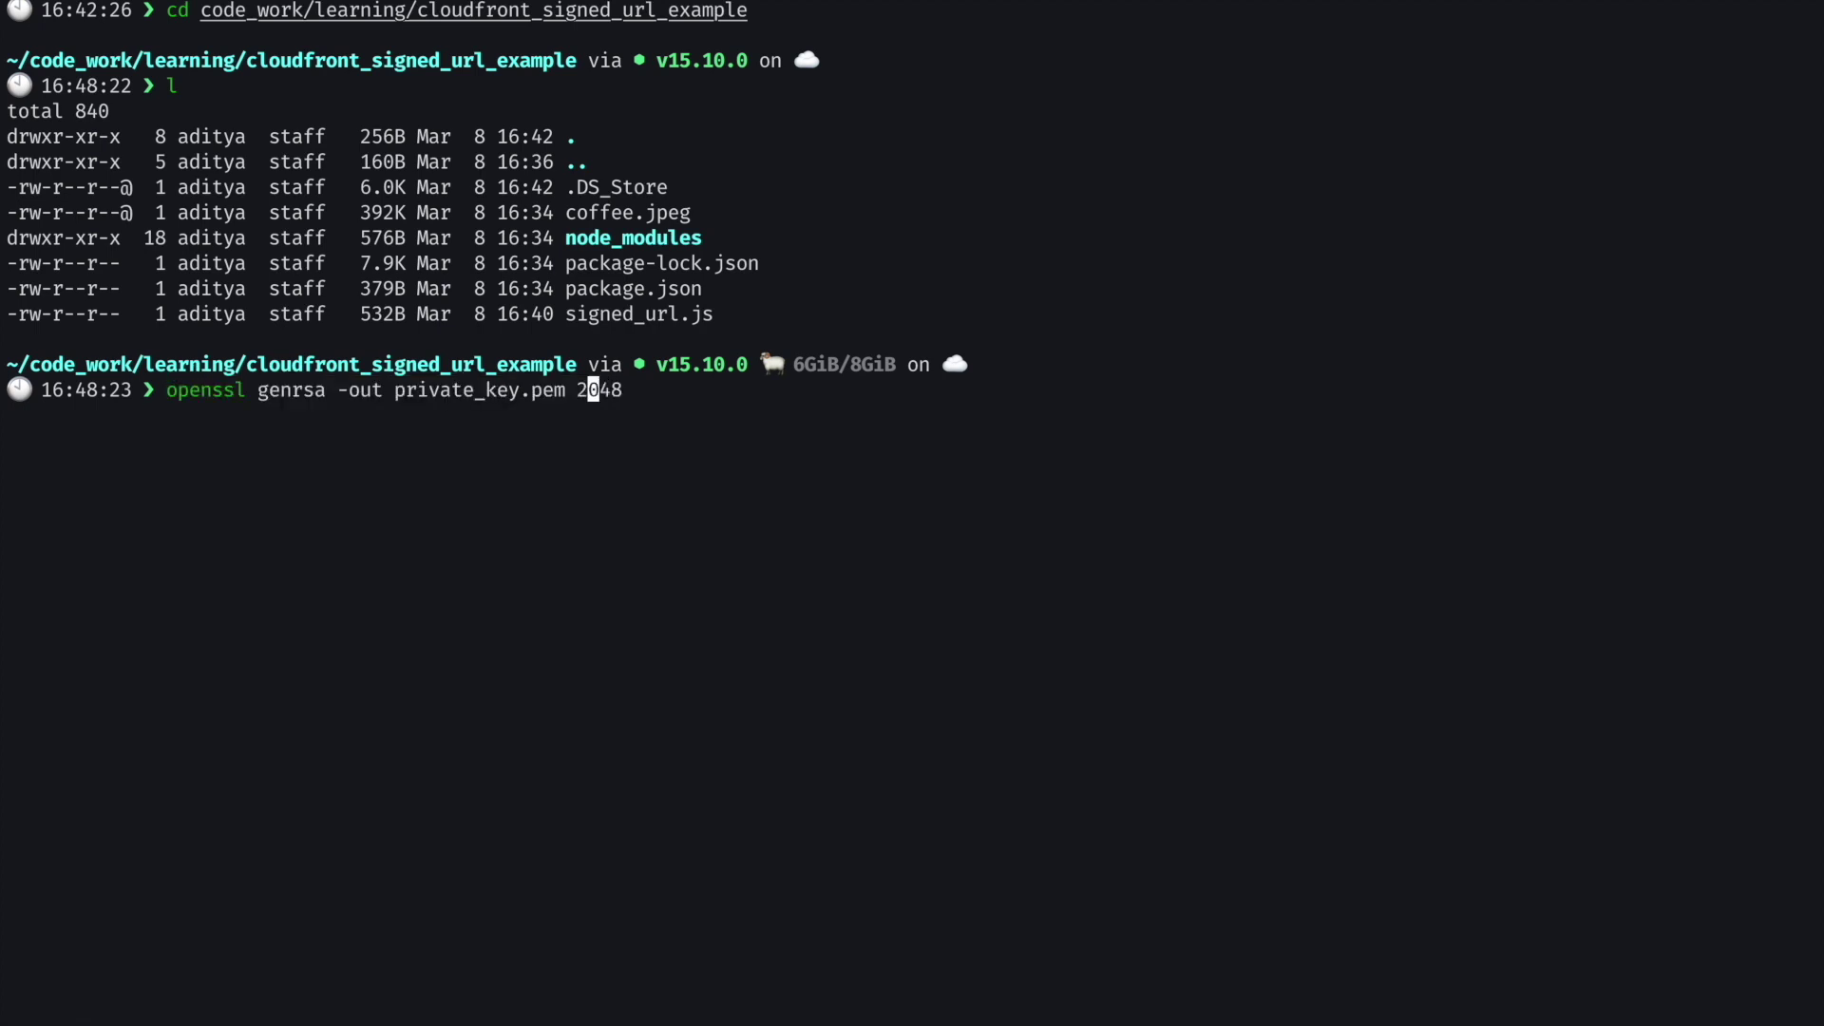
key(Right)
key(Right)
key(Right)
key(Return)
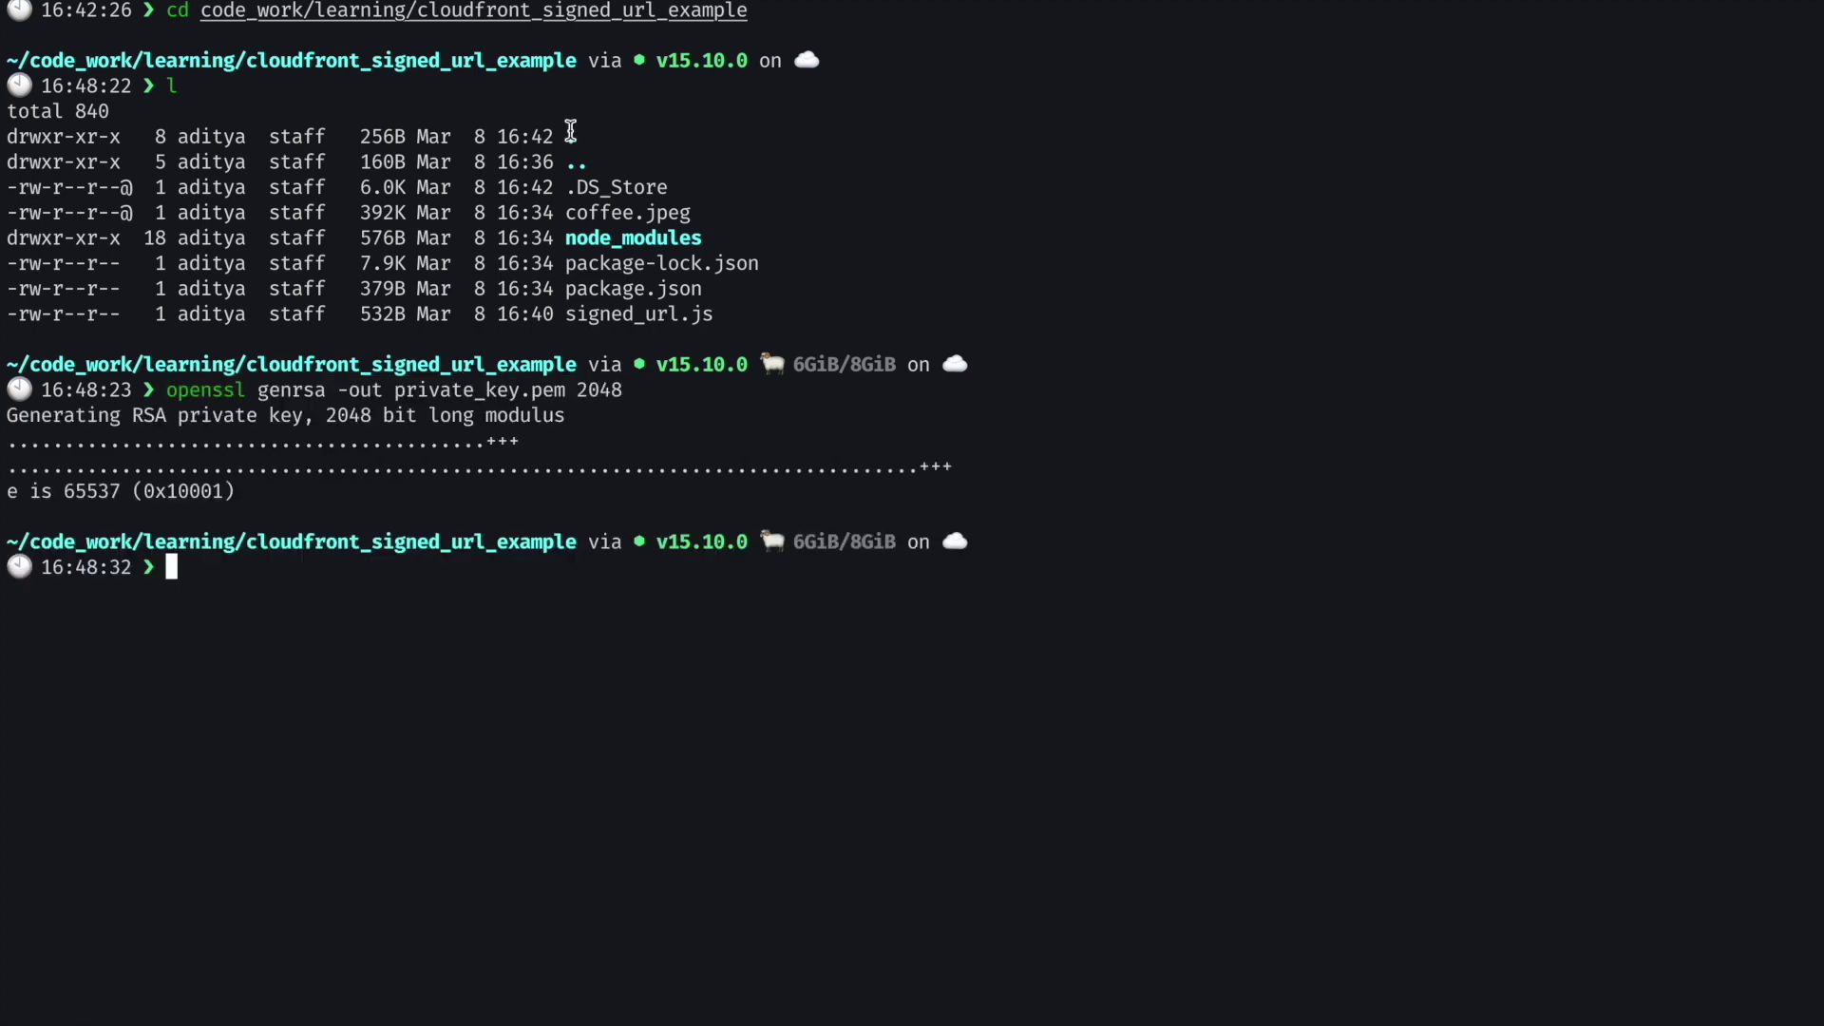
- Derive public_key.pem from the private key with openssl rsa -pubout
key(ctrl+Left)
key(ctrl+Left)
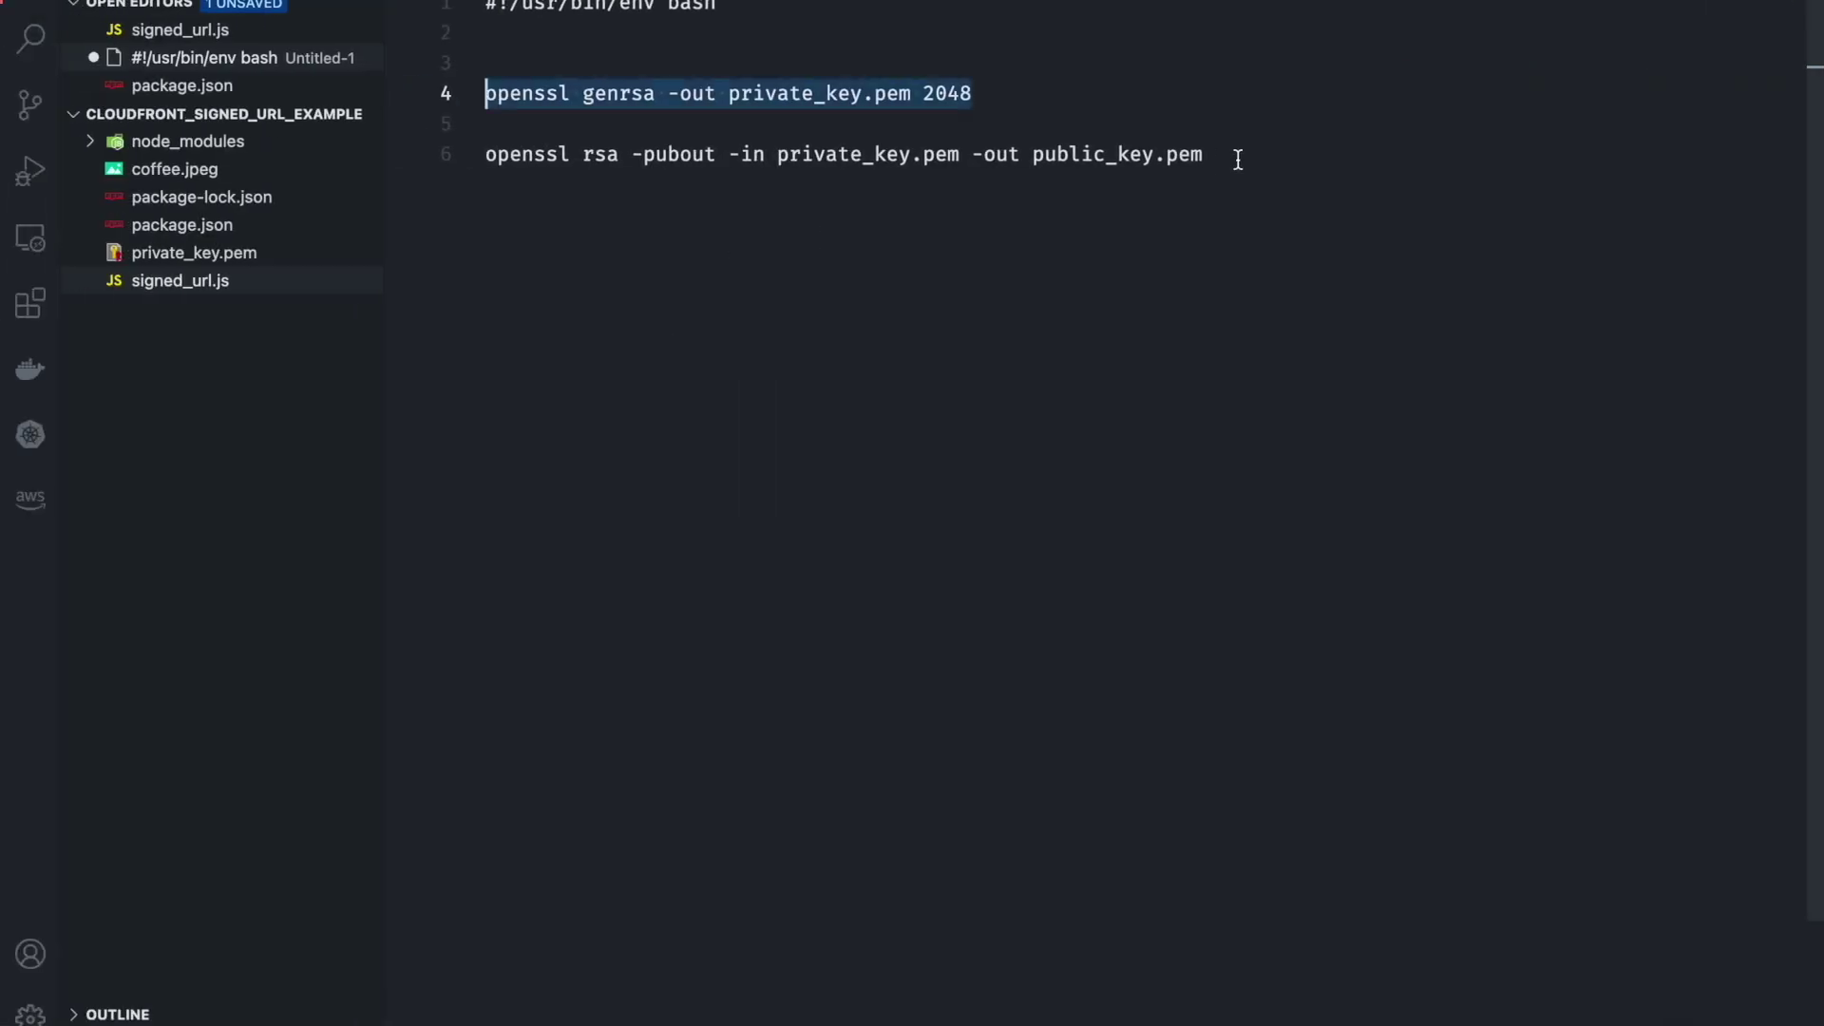
drag(1213, 153, 478, 153)
key(super+c)
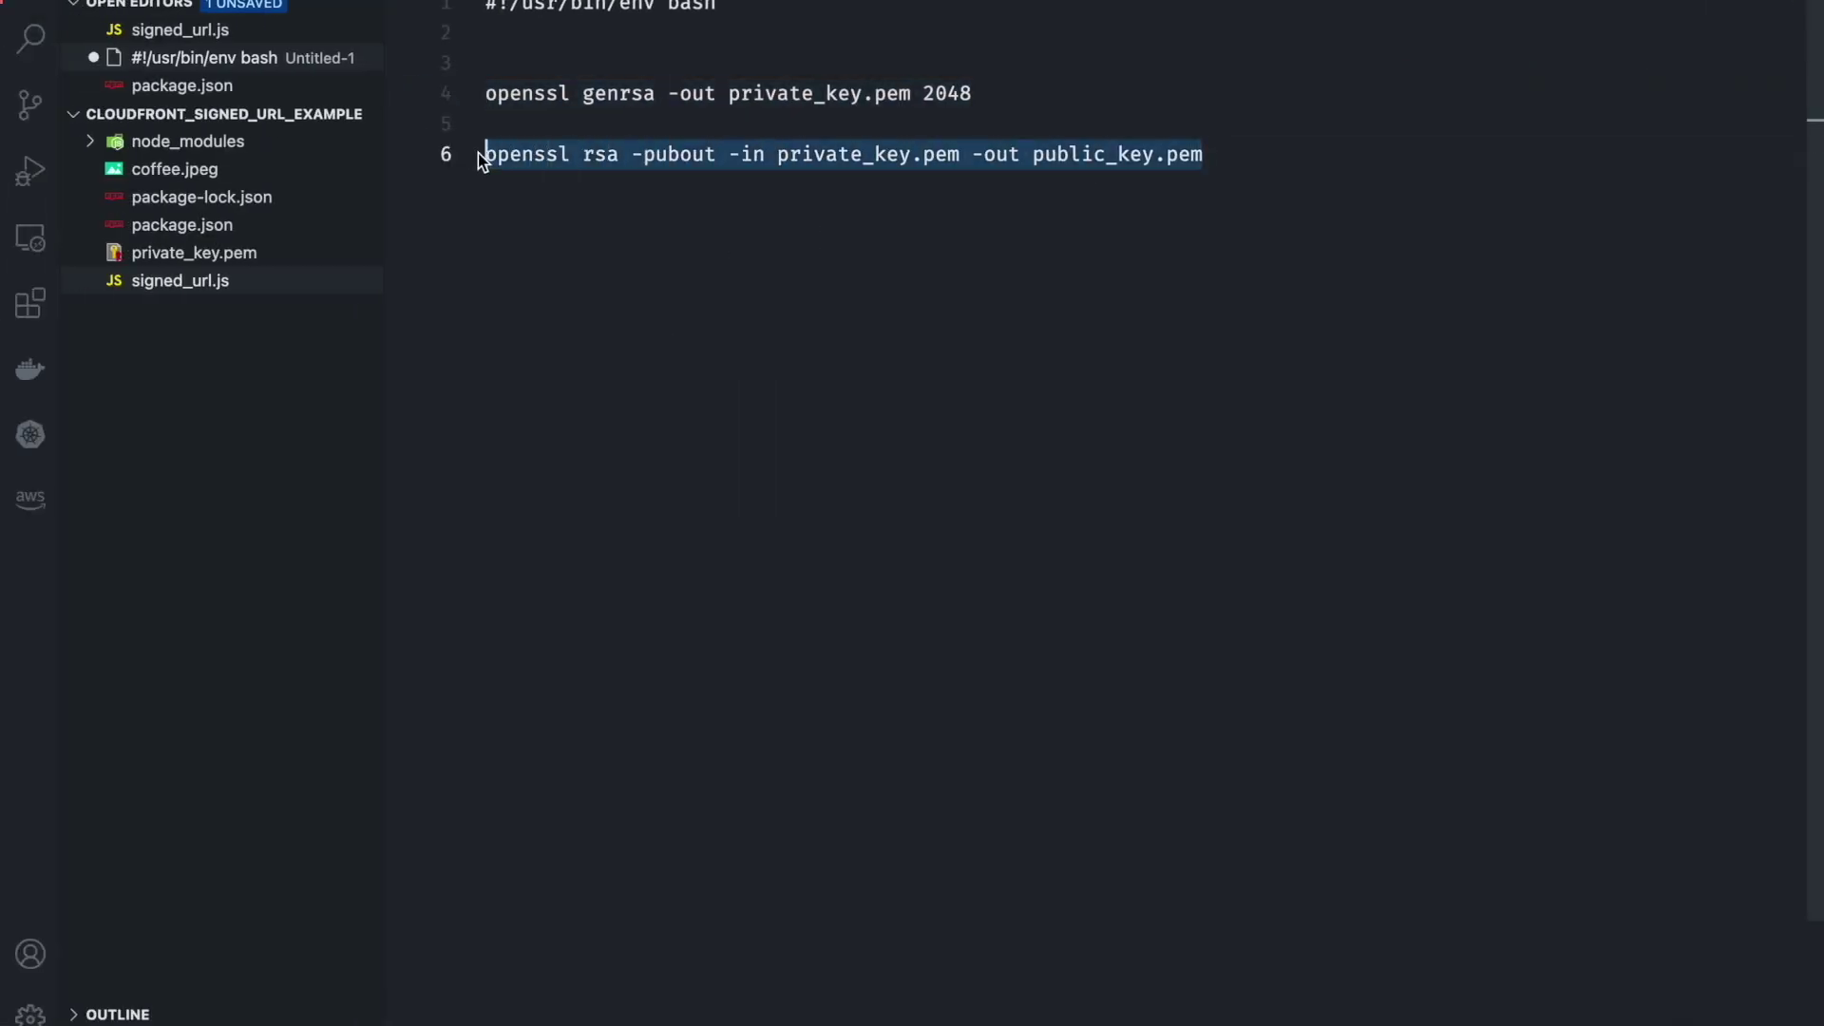
key(ctrl+Right)
key(ctrl+Right)
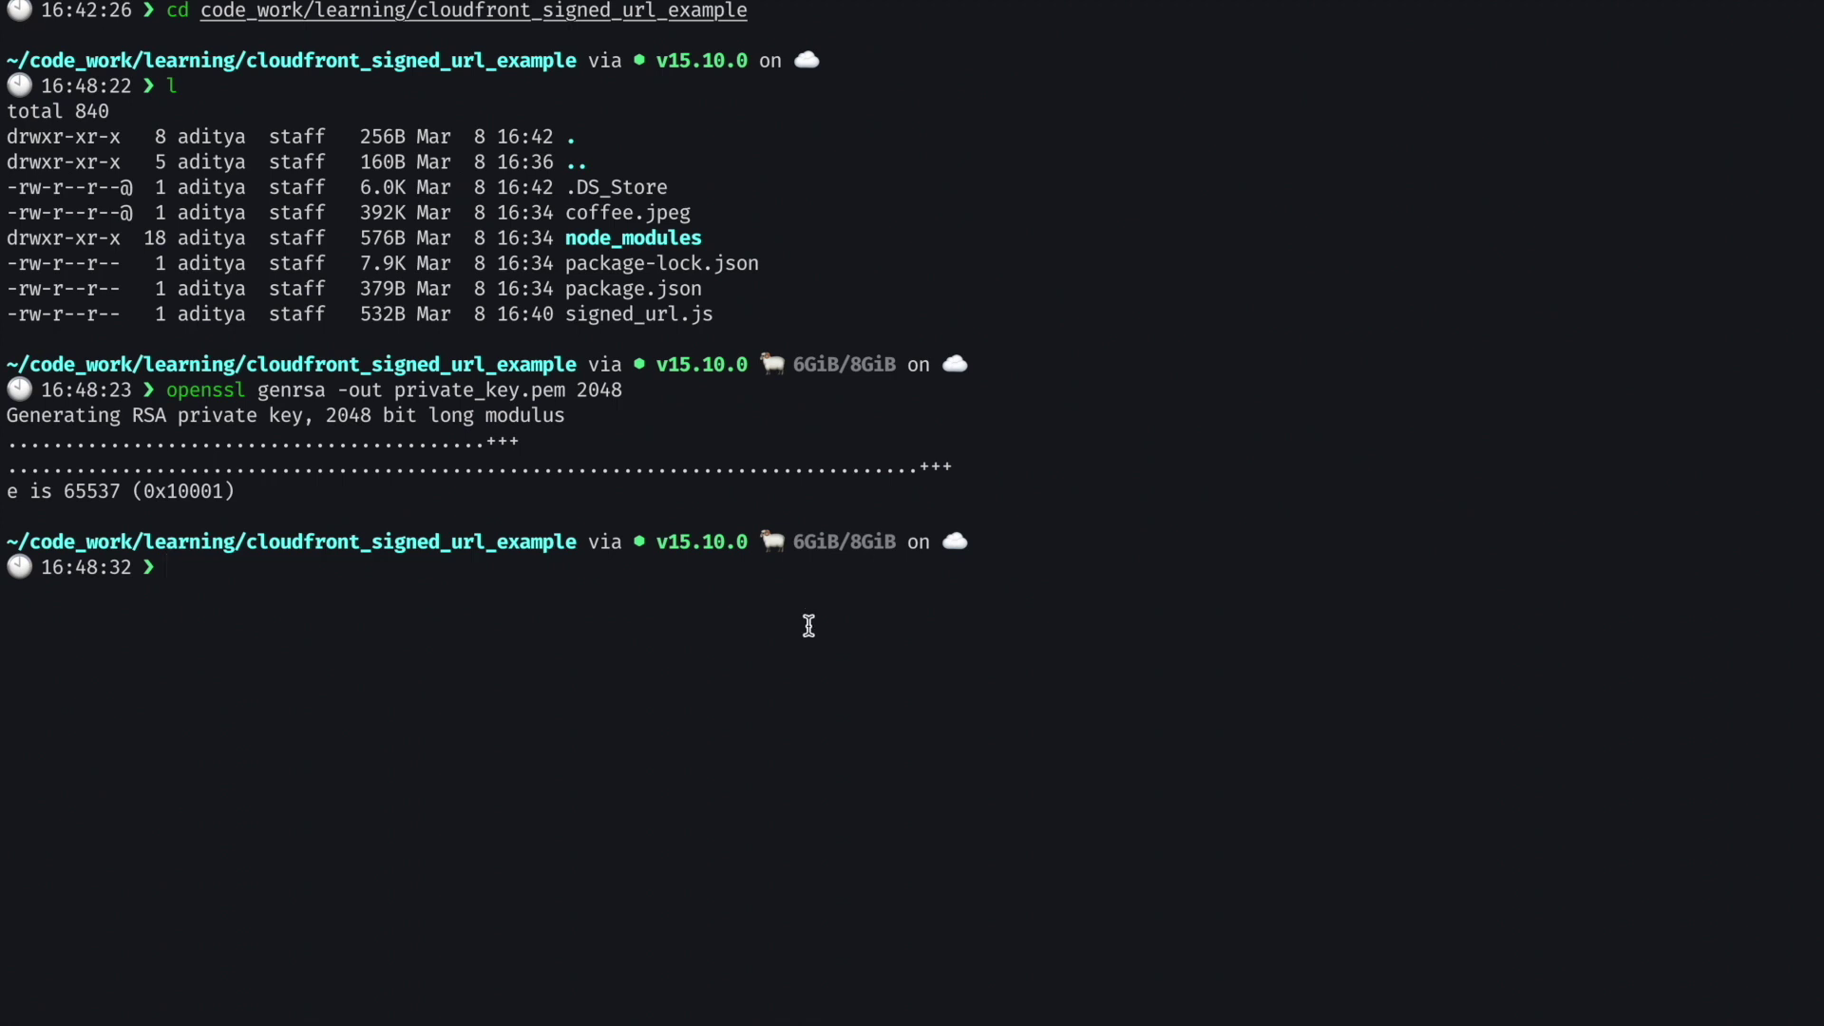
key(super+v)
key(Left)
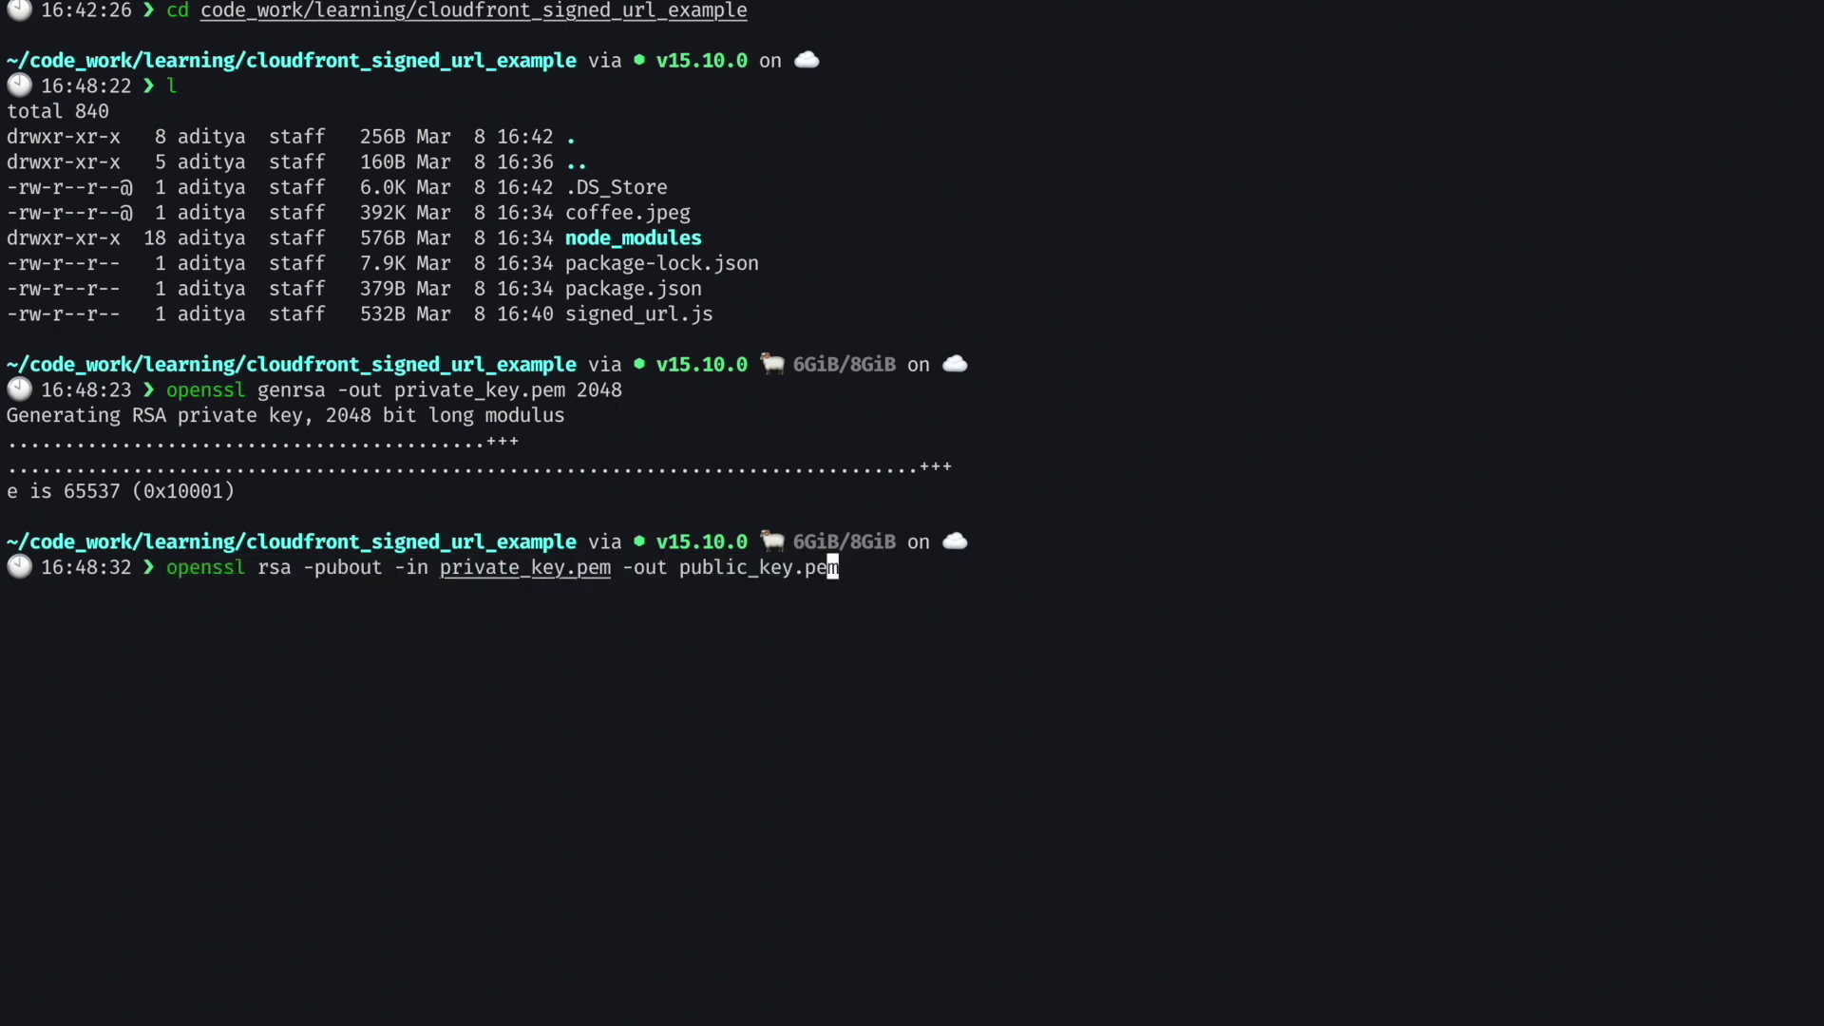
key(Left)
key(Left)
key(Left)
key(Left)
key(Left)
key(Left)
key(Left)
key(Left)
key(Left)
key(Right)
key(Right)
key(Right)
key(Right)
key(Right)
key(Right)
key(Right)
key(Right)
key(Right)
key(Right)
key(Right)
key(Right)
key(Right)
key(Right)
key(Right)
key(Right)
key(Right)
key(Right)
key(Right)
key(Return)
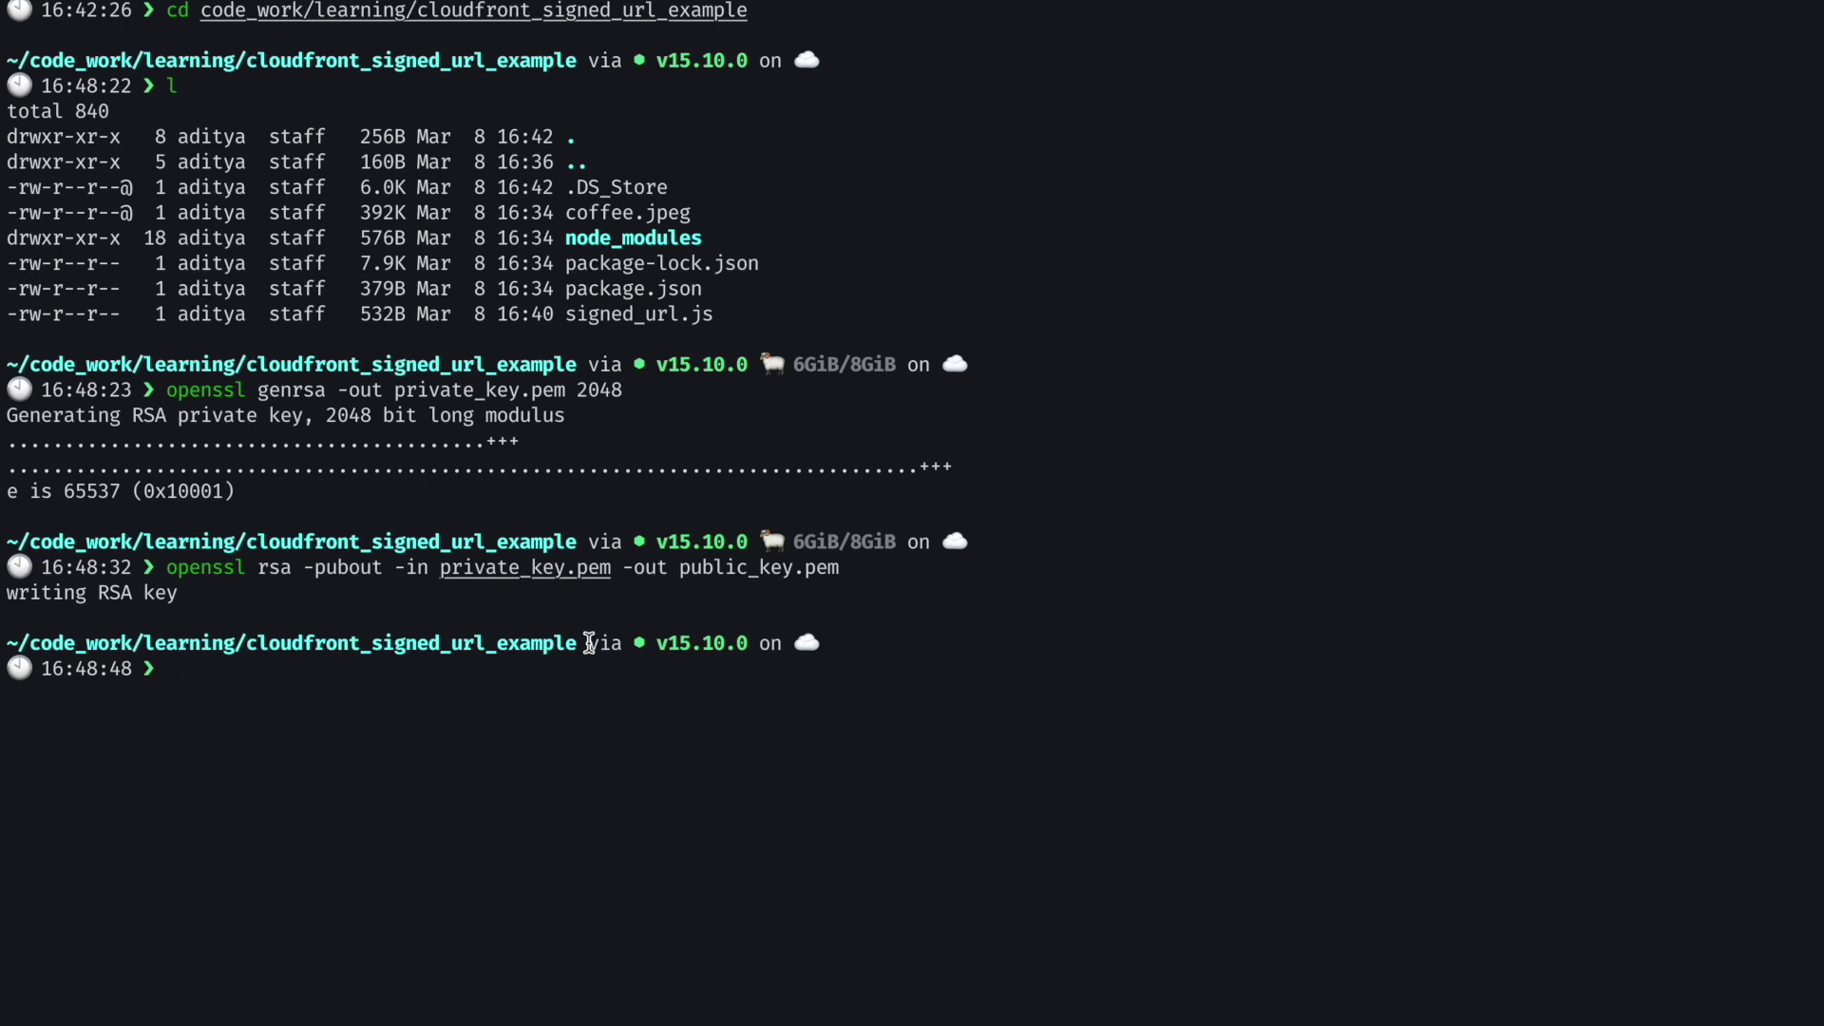
text(ls)
- Confirm both key files exist and copy public_key.pem to the clipboard with pbcopy
key(Return)
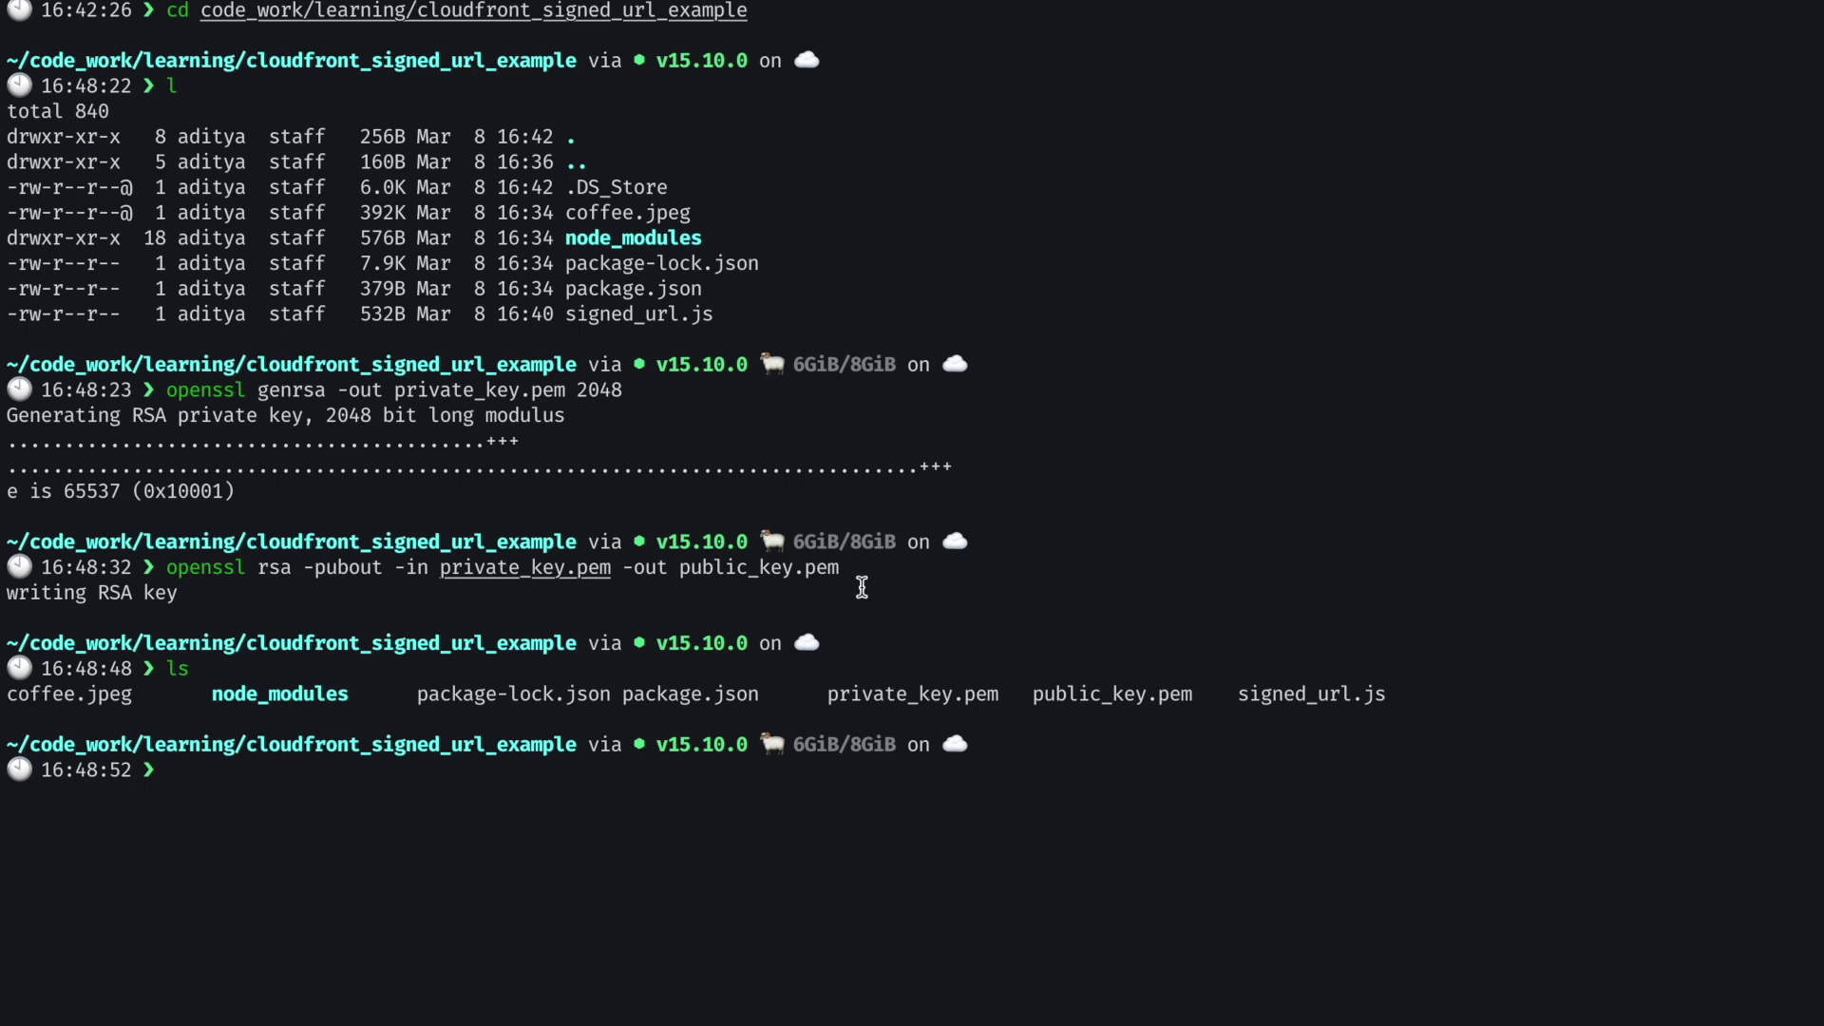
text(cat p)
text(u)
key(Tab)
text(| )
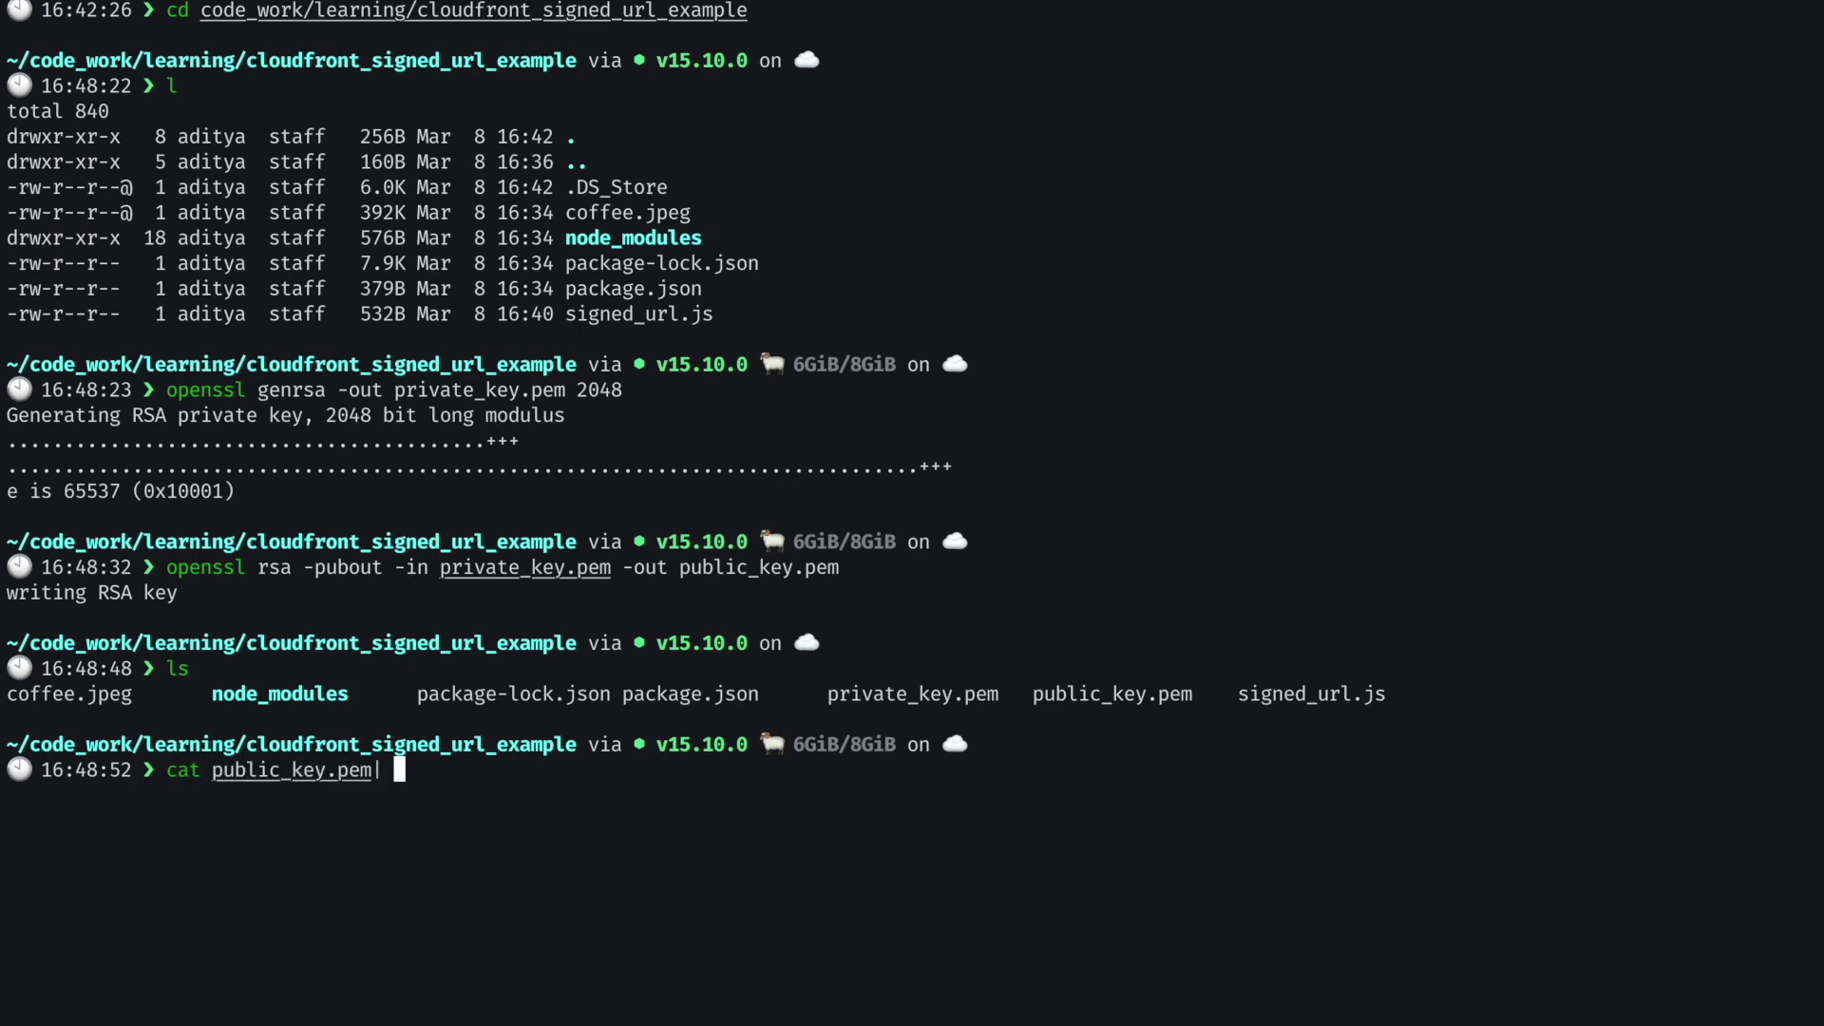
text(pbcopy)
key(Return)
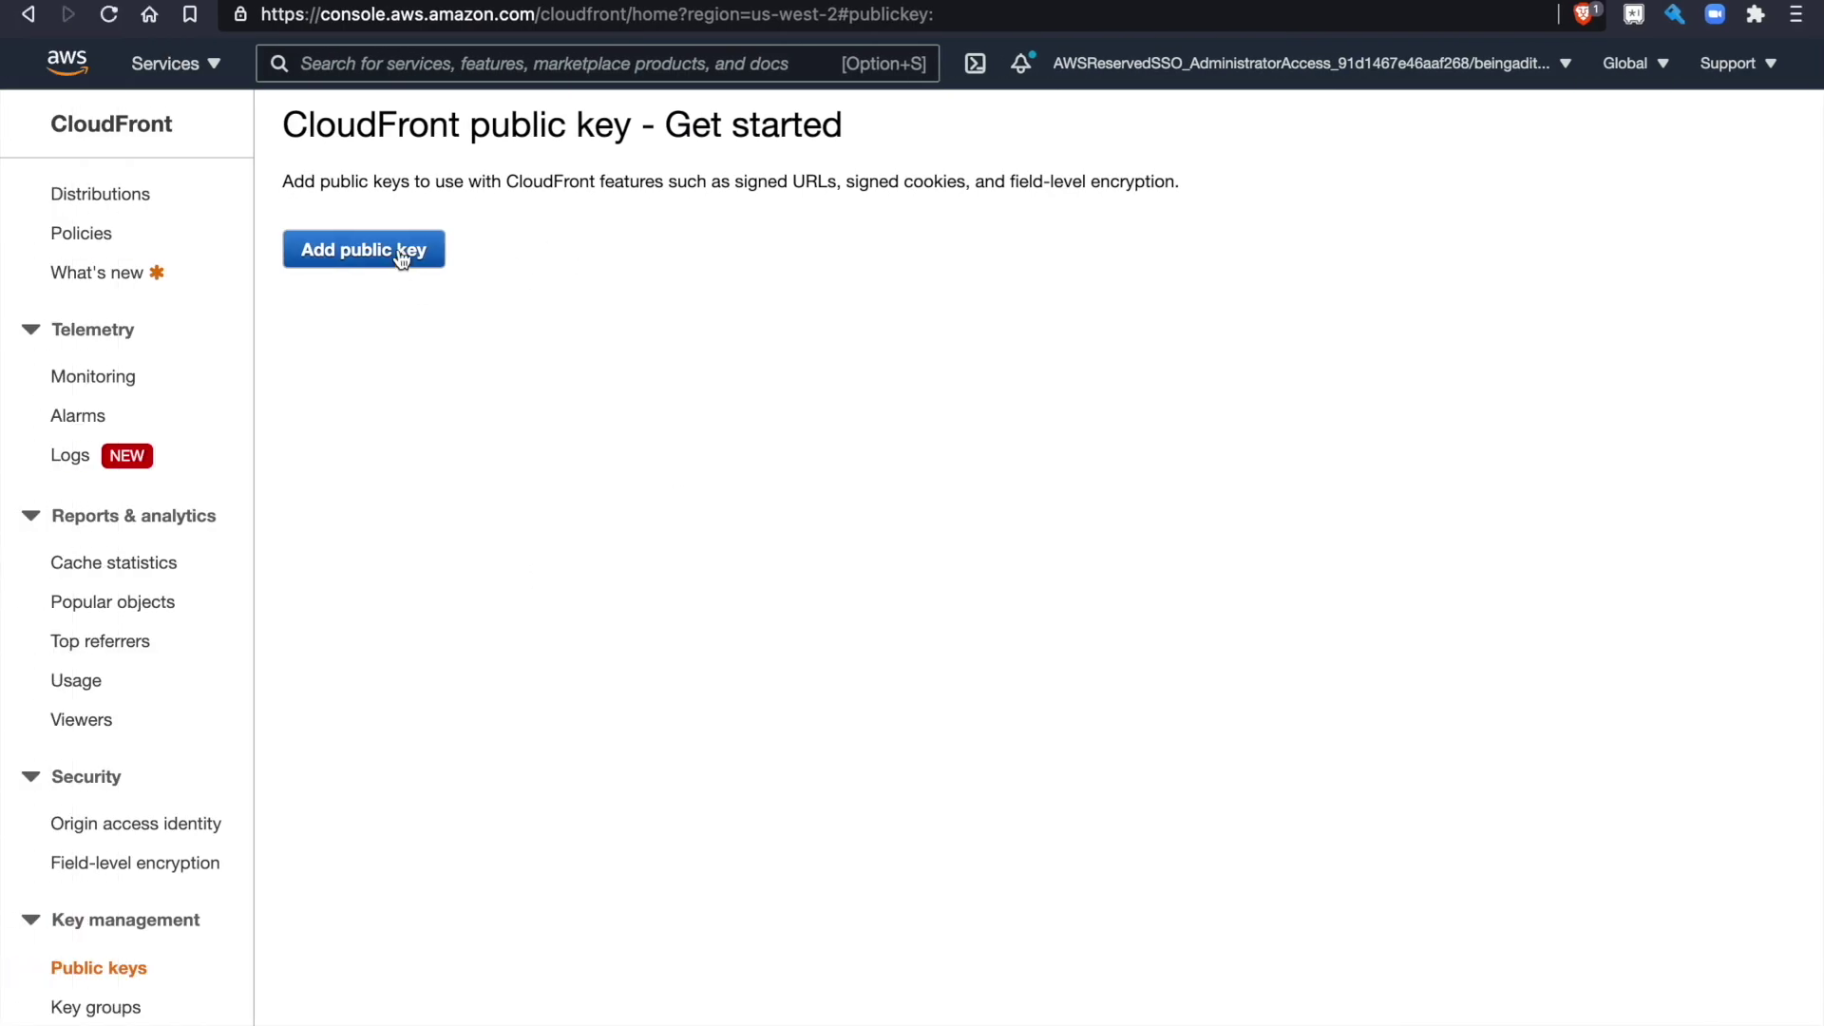
- Add a CloudFront public key named test-public-key using the pasted key value
click(404, 252)
click(953, 393)
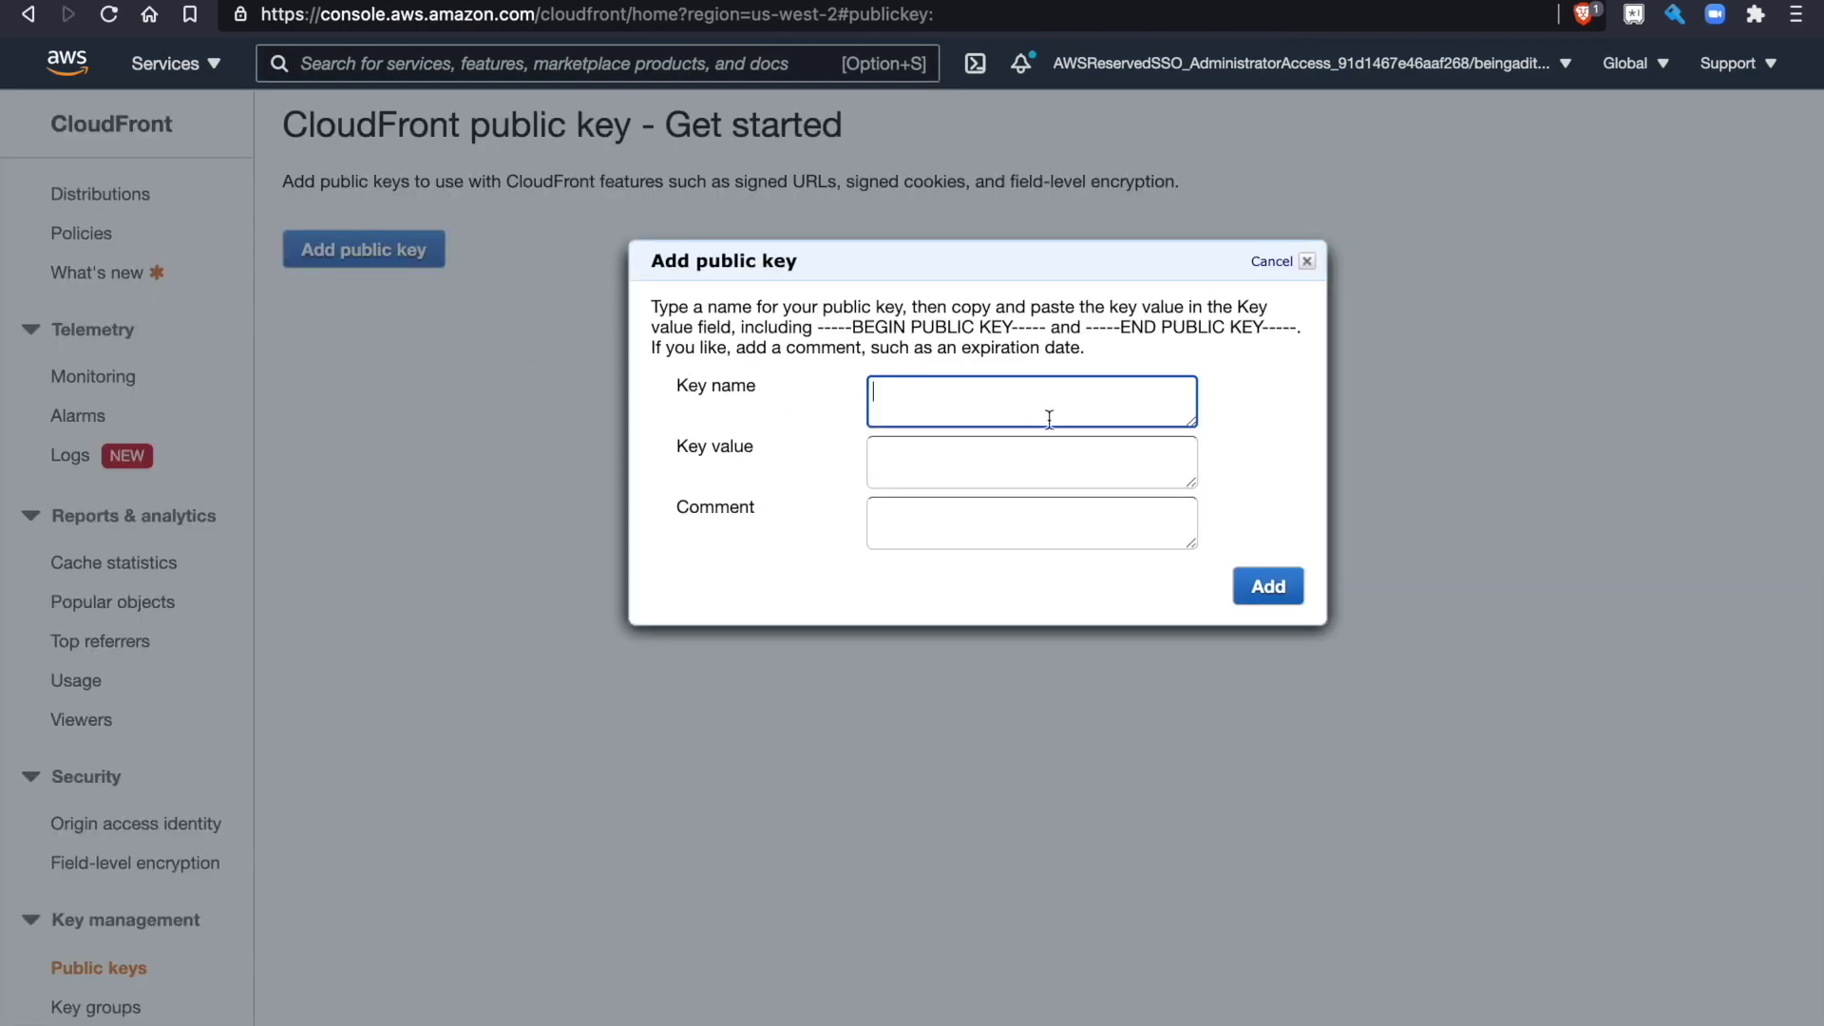
click(924, 473)
key(ctrl+v)
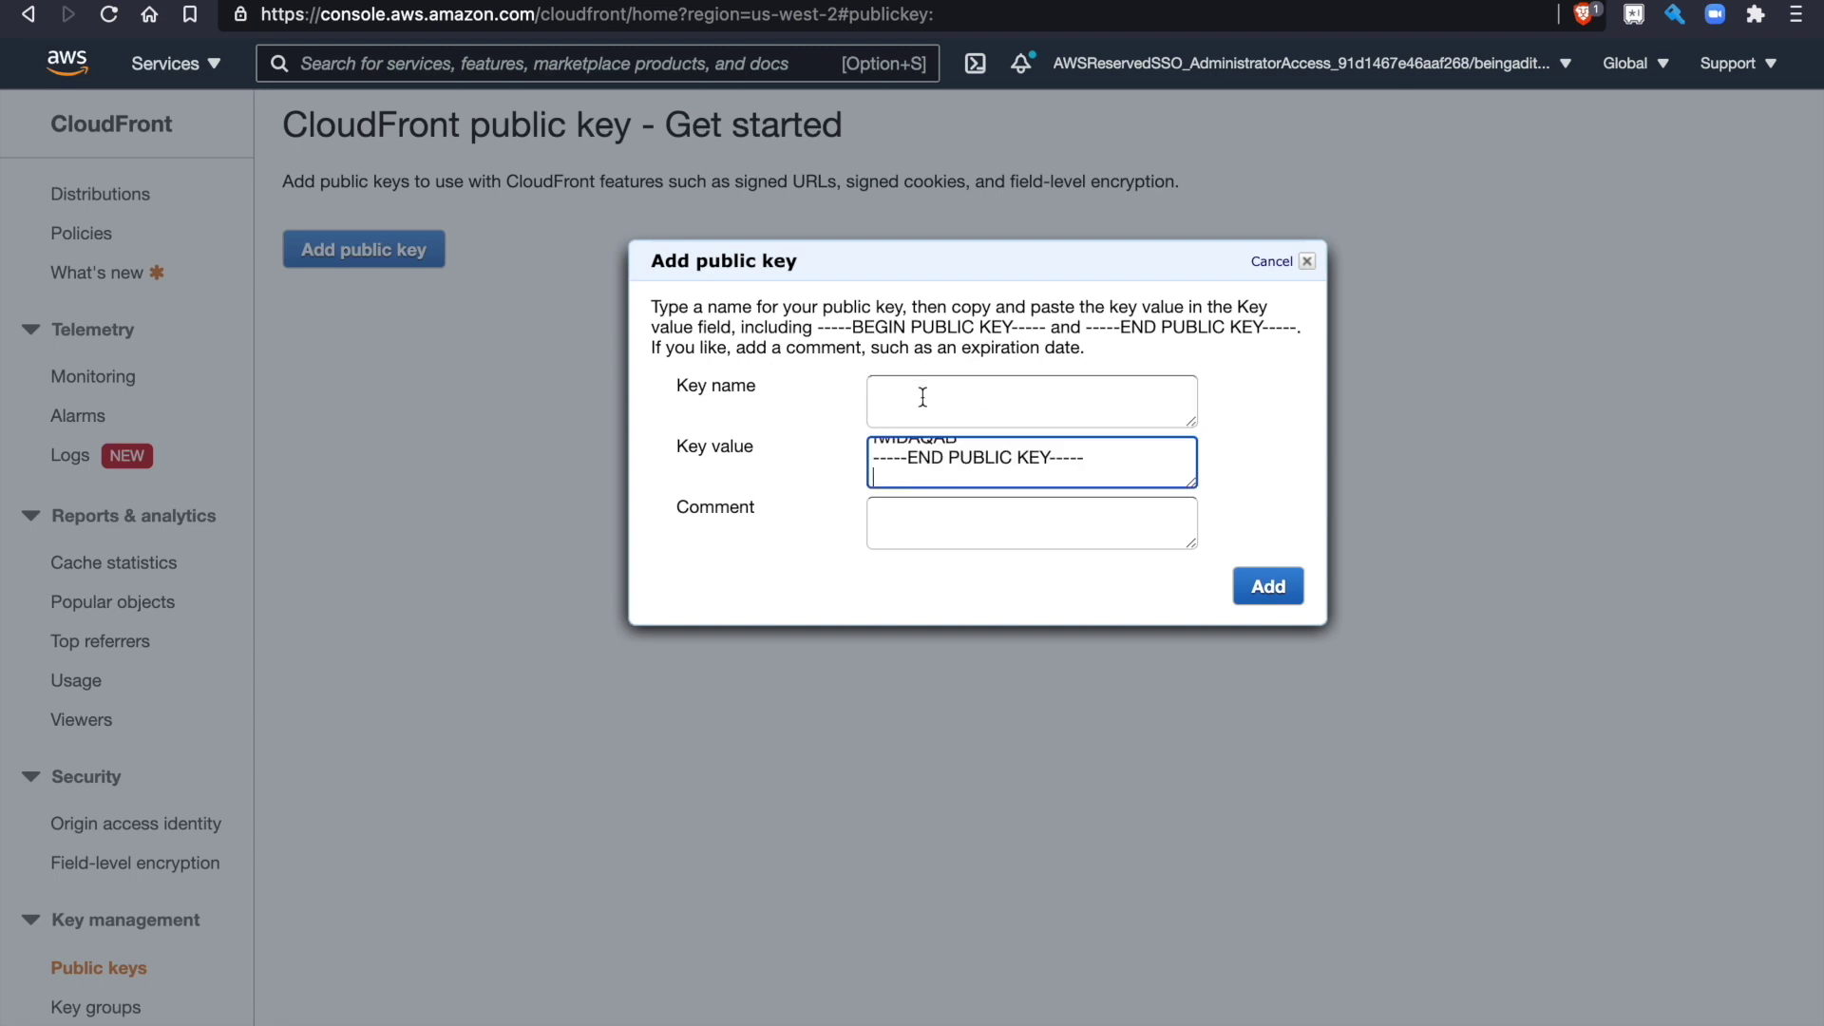
click(966, 399)
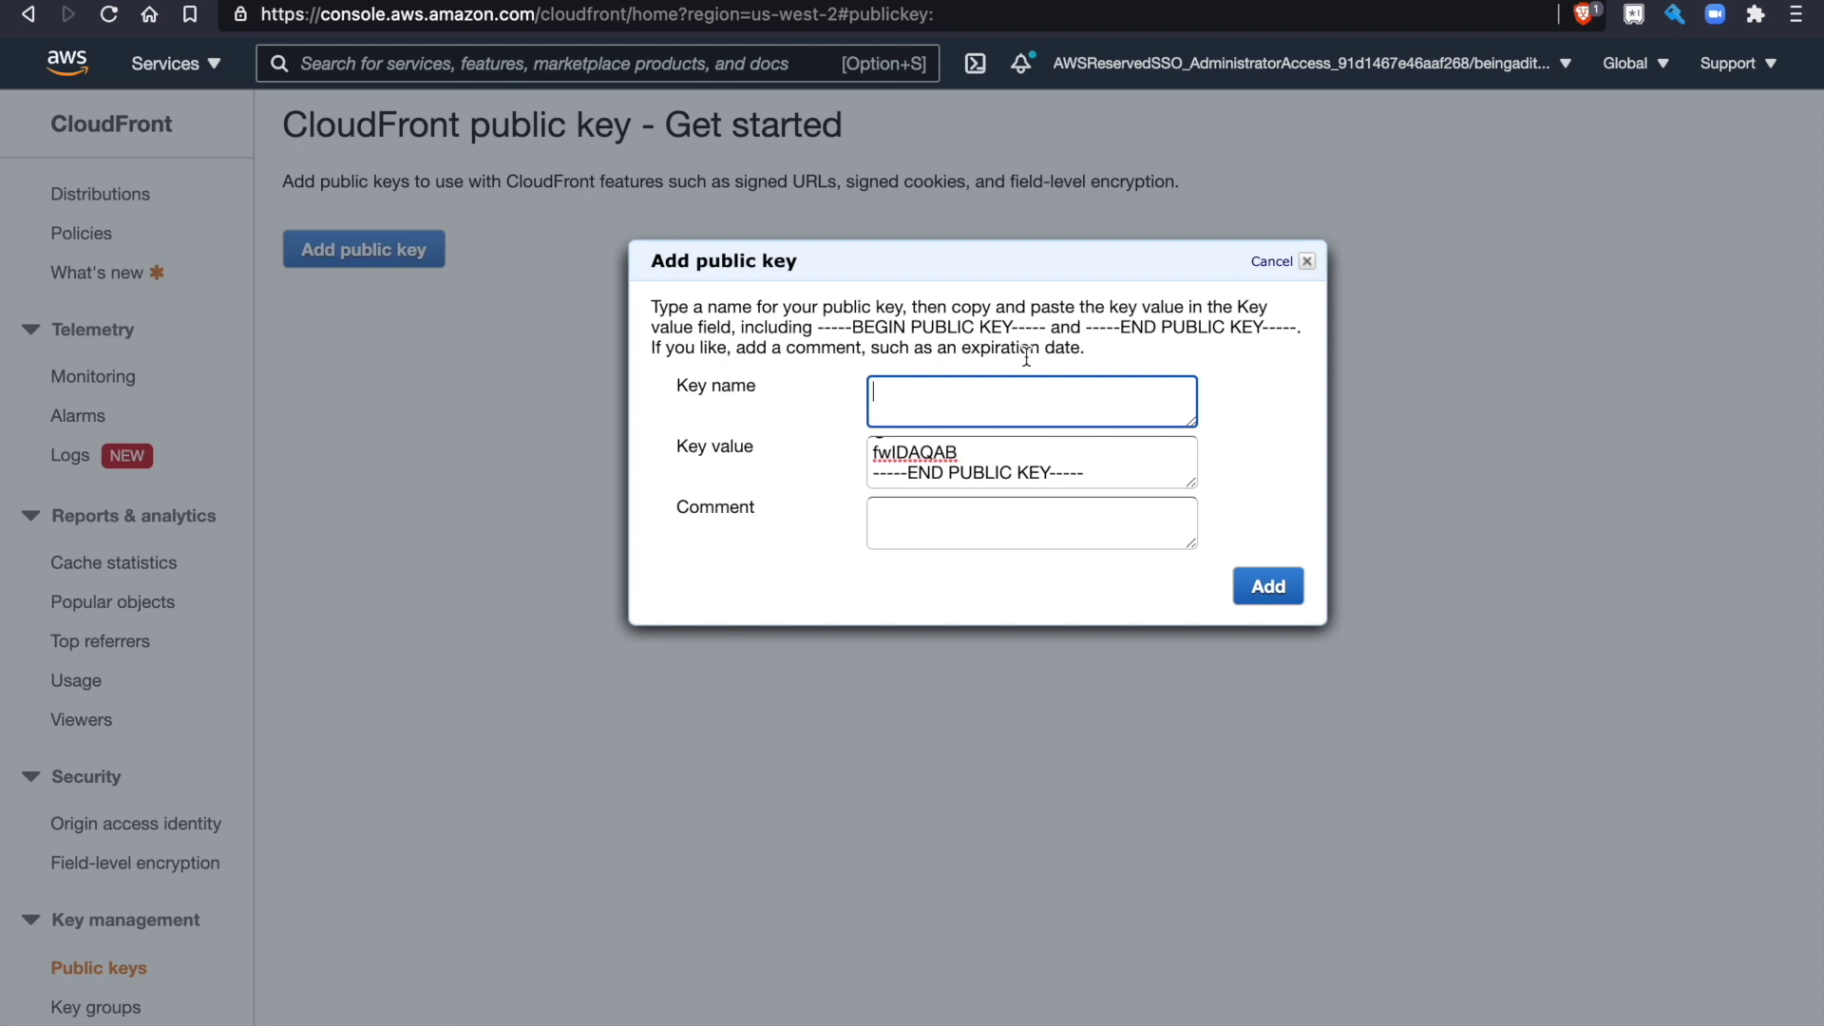
text(tes)
text(key)
click(1268, 585)
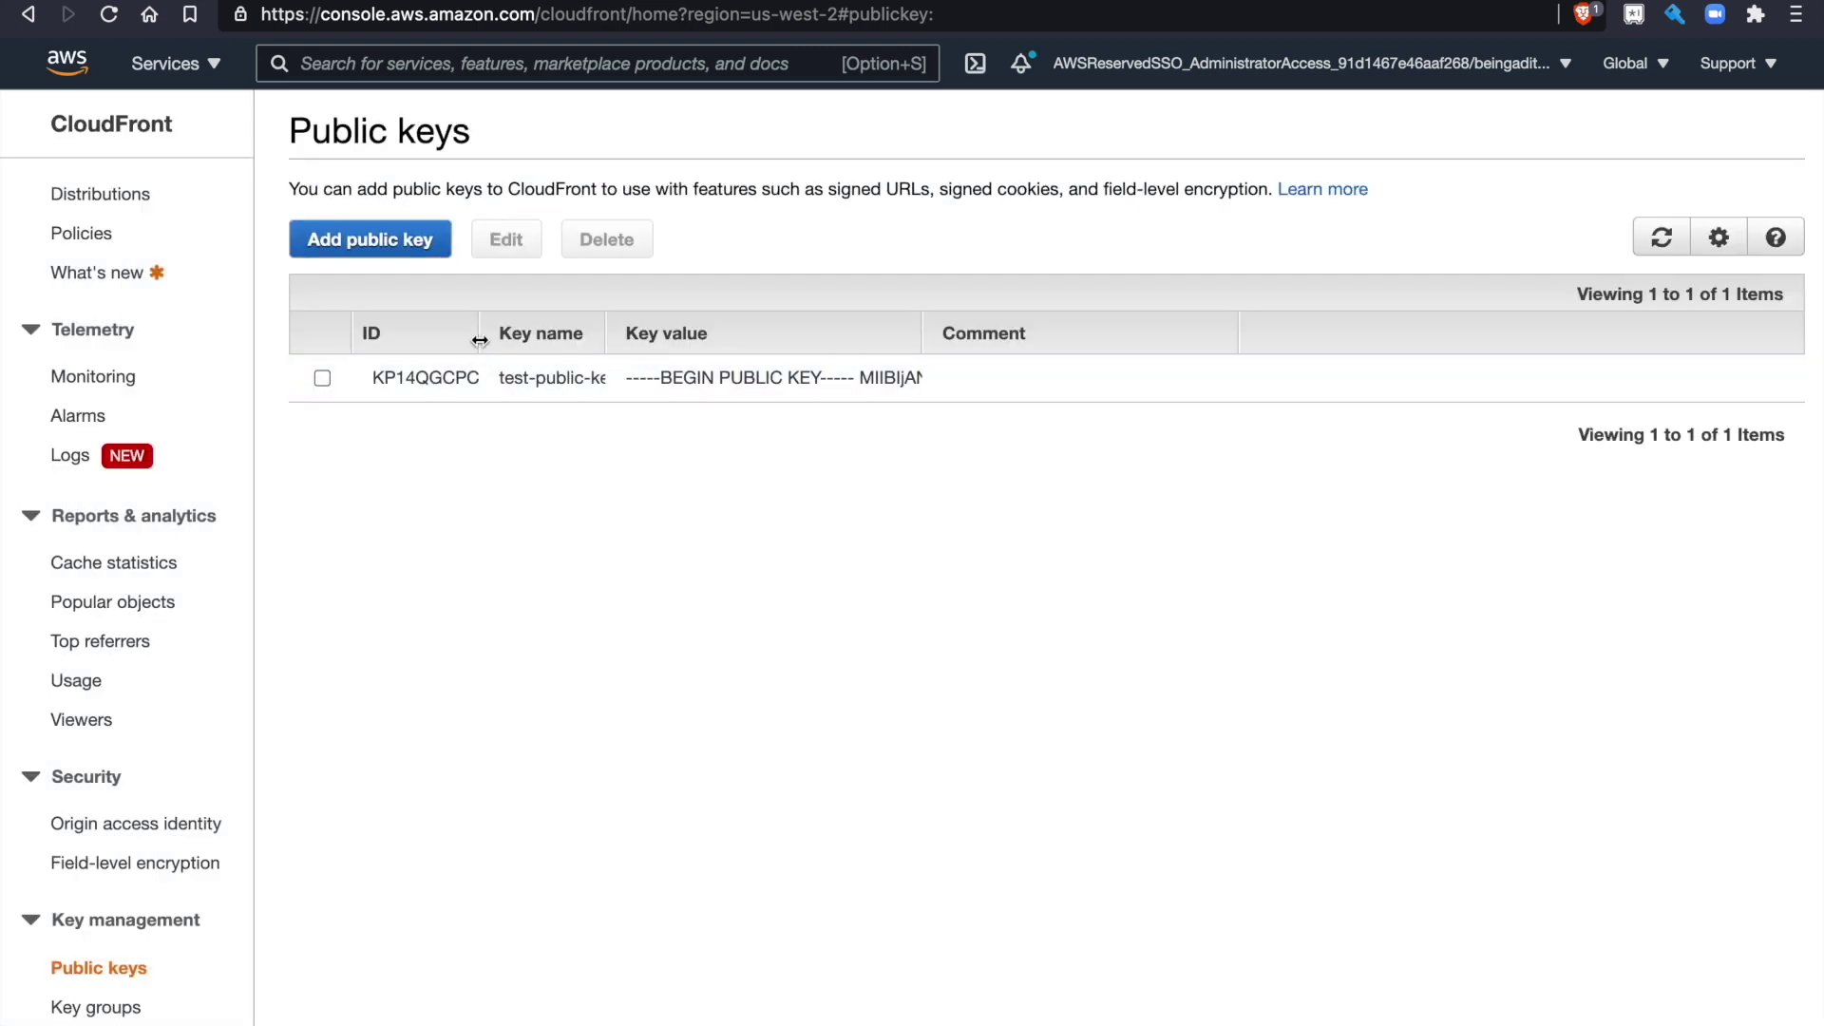
- Read the new key's ID KP14QGCPC4D1M, then go to the Key groups page
drag(478, 339, 616, 337)
double_click(476, 377)
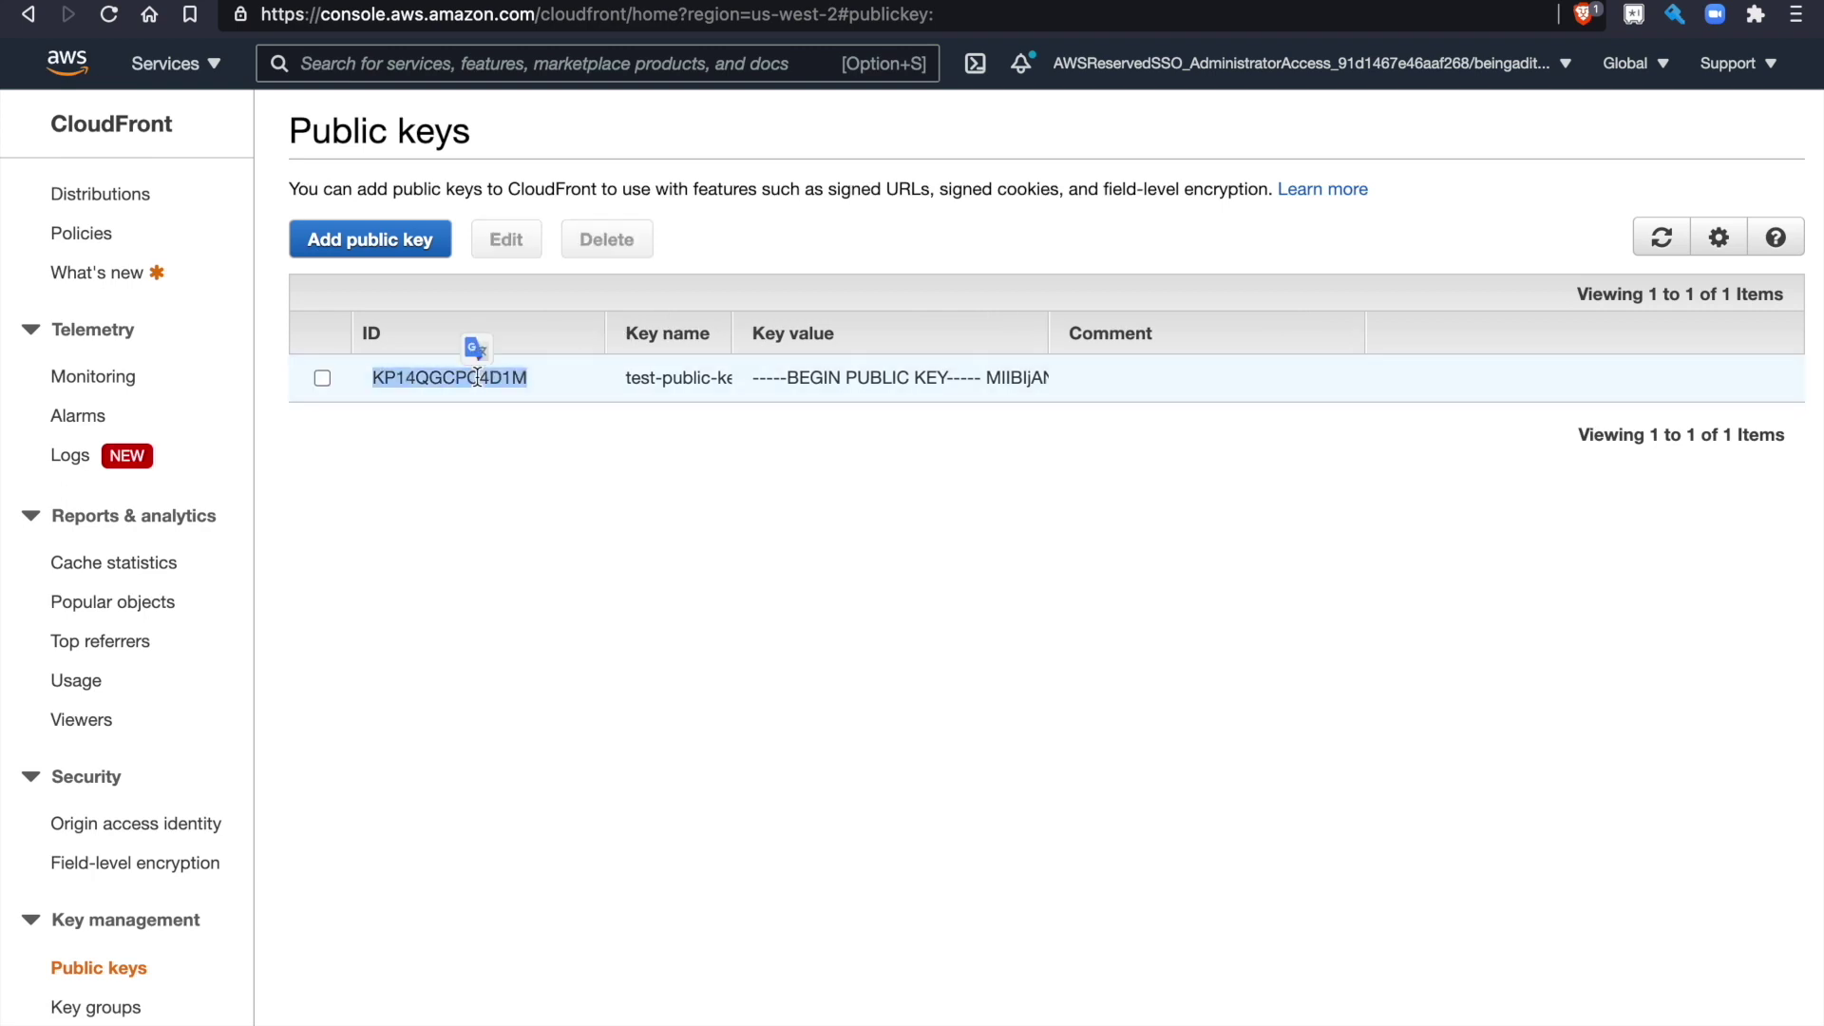
click(525, 462)
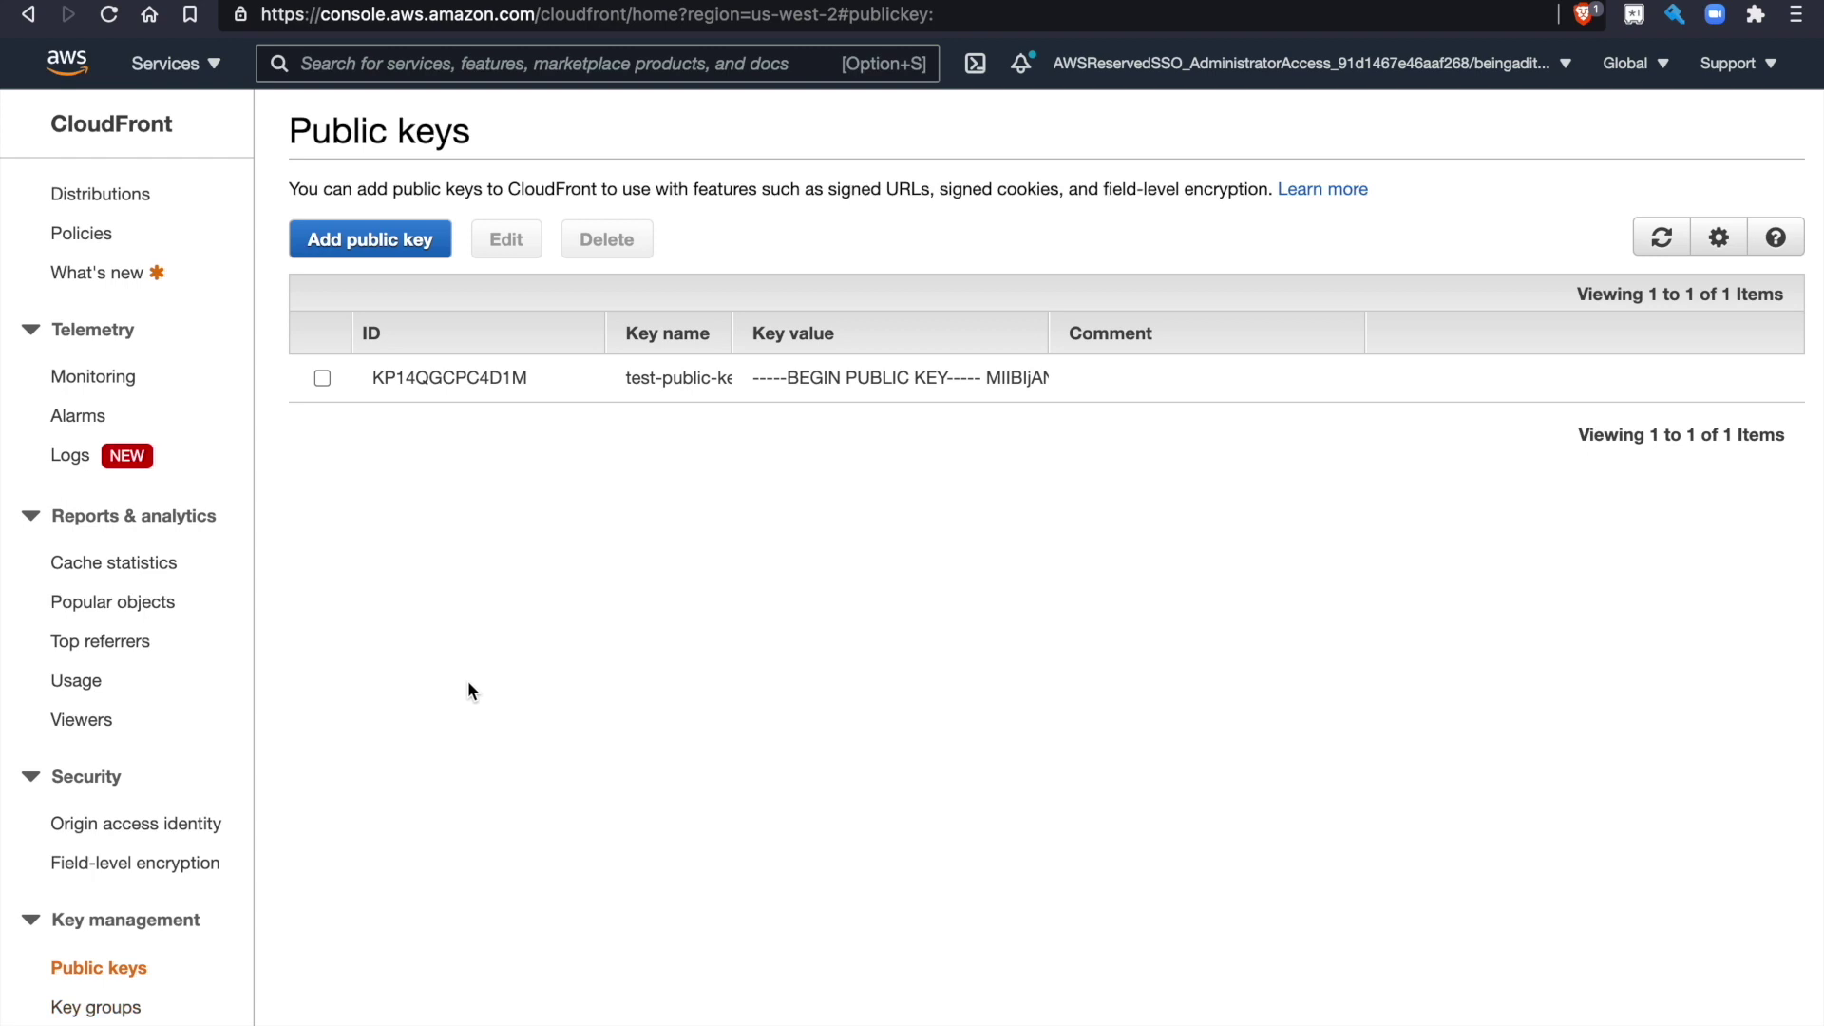
click(115, 1006)
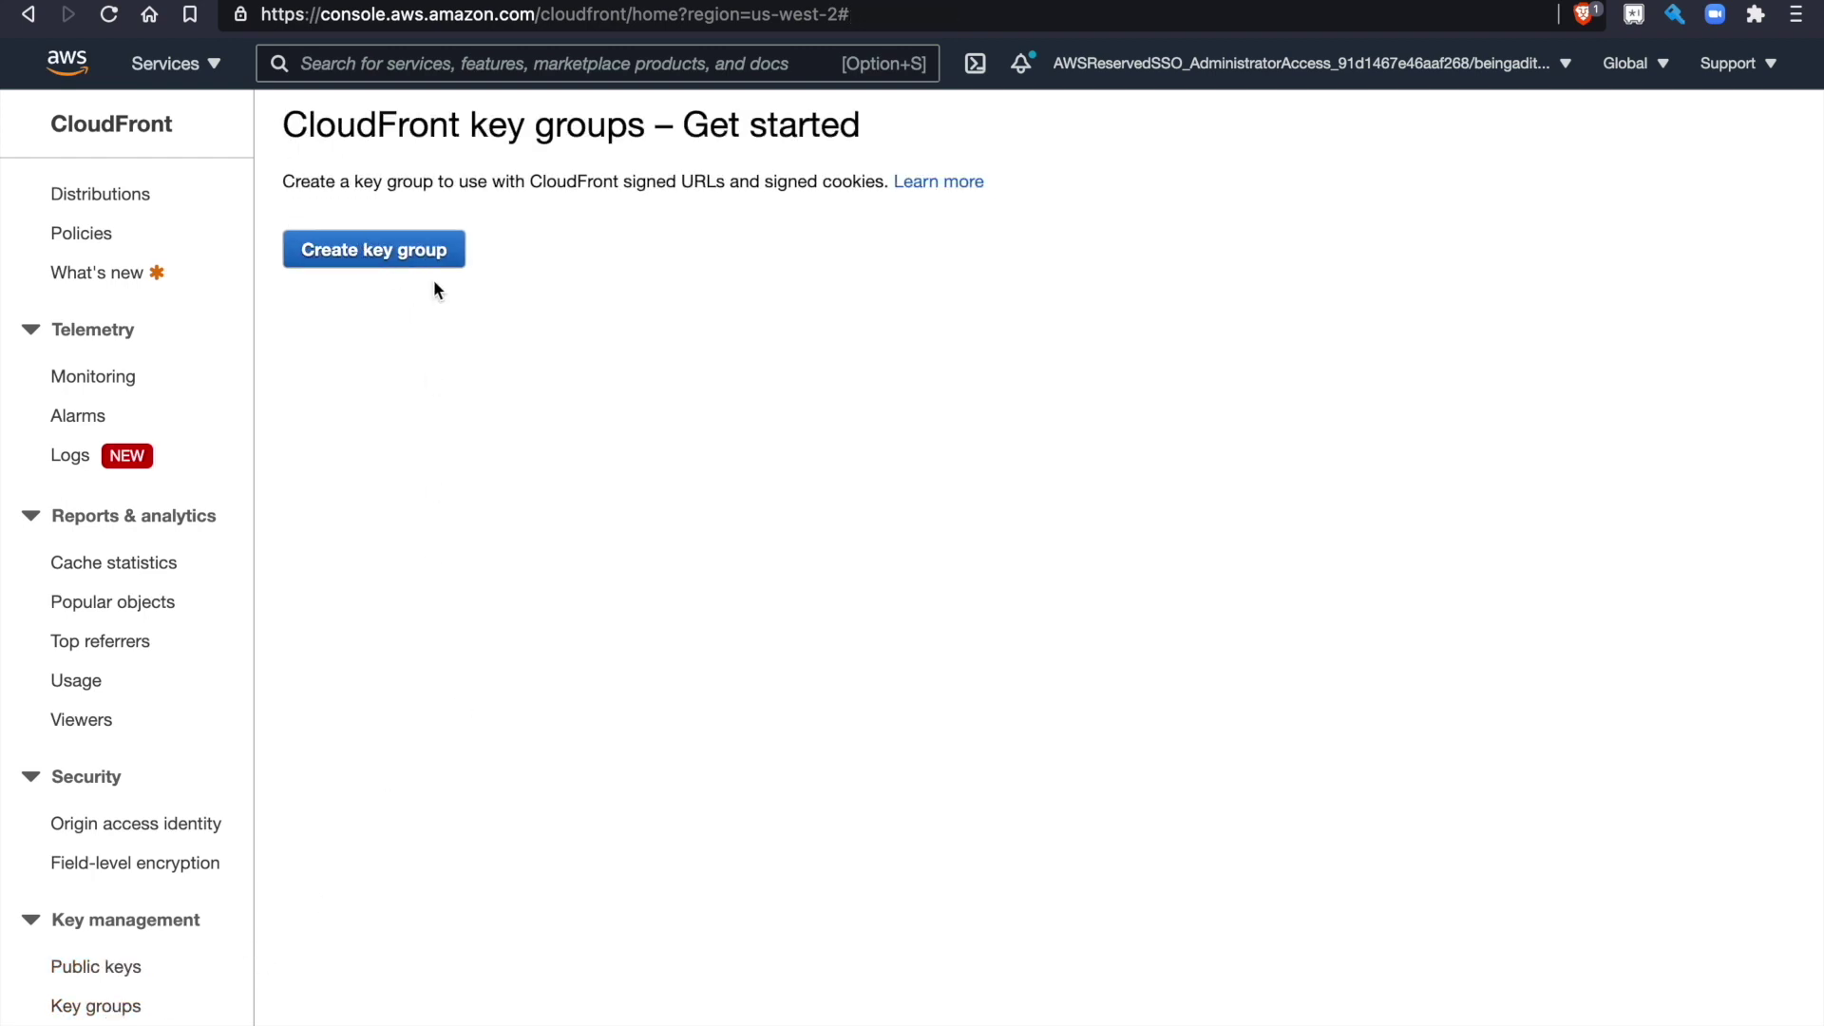
- Create key group test-key-group holding test-public-key and go back to Distributions
click(389, 262)
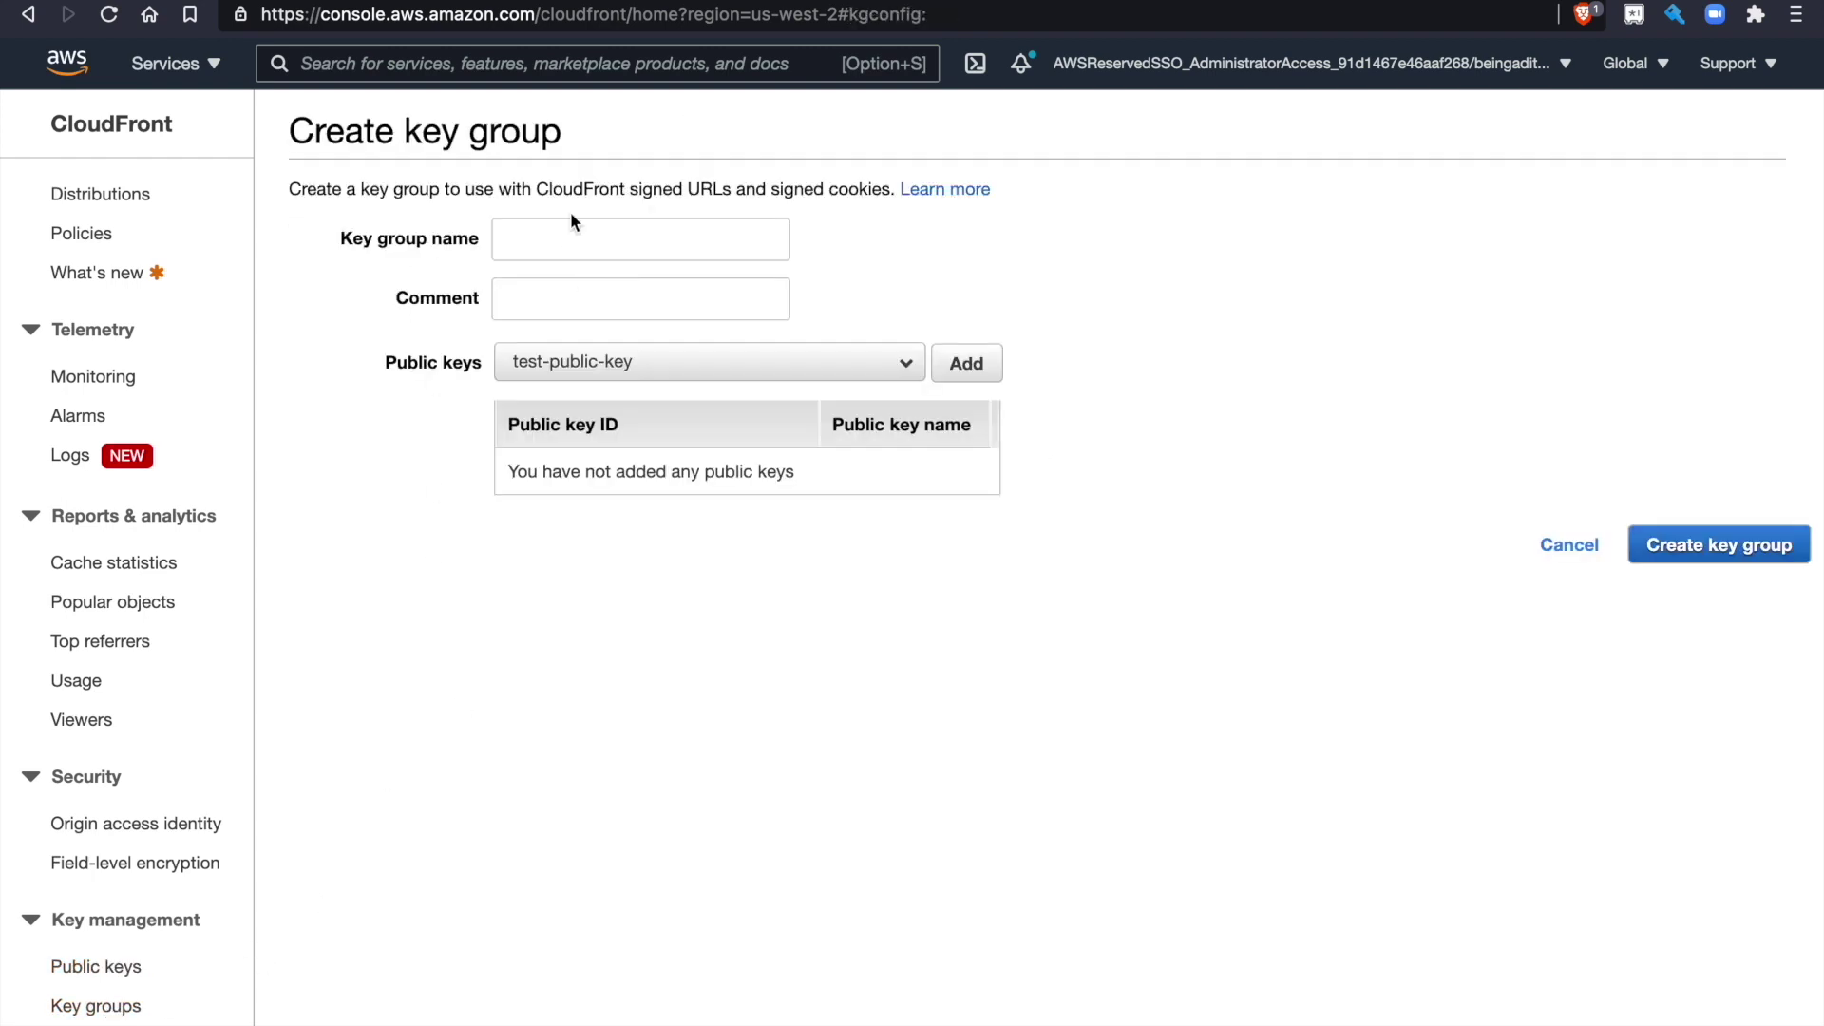
click(579, 237)
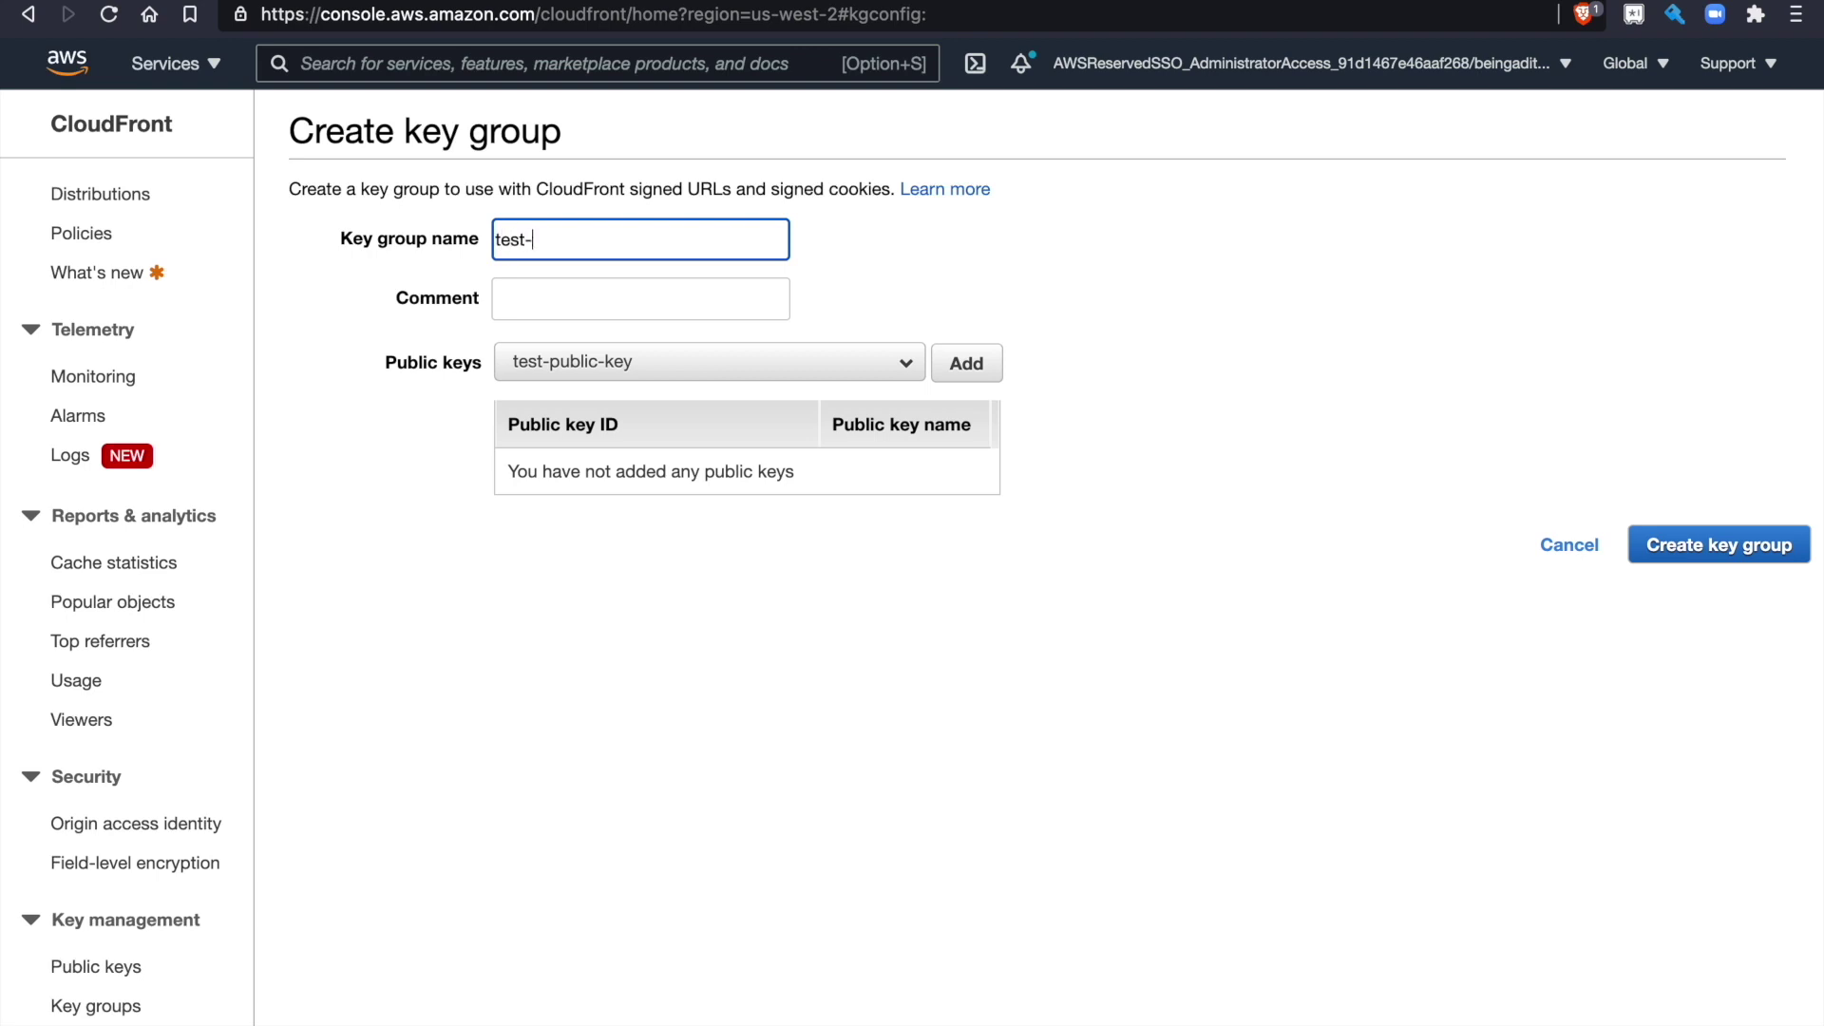
text(key-group)
click(671, 375)
click(961, 366)
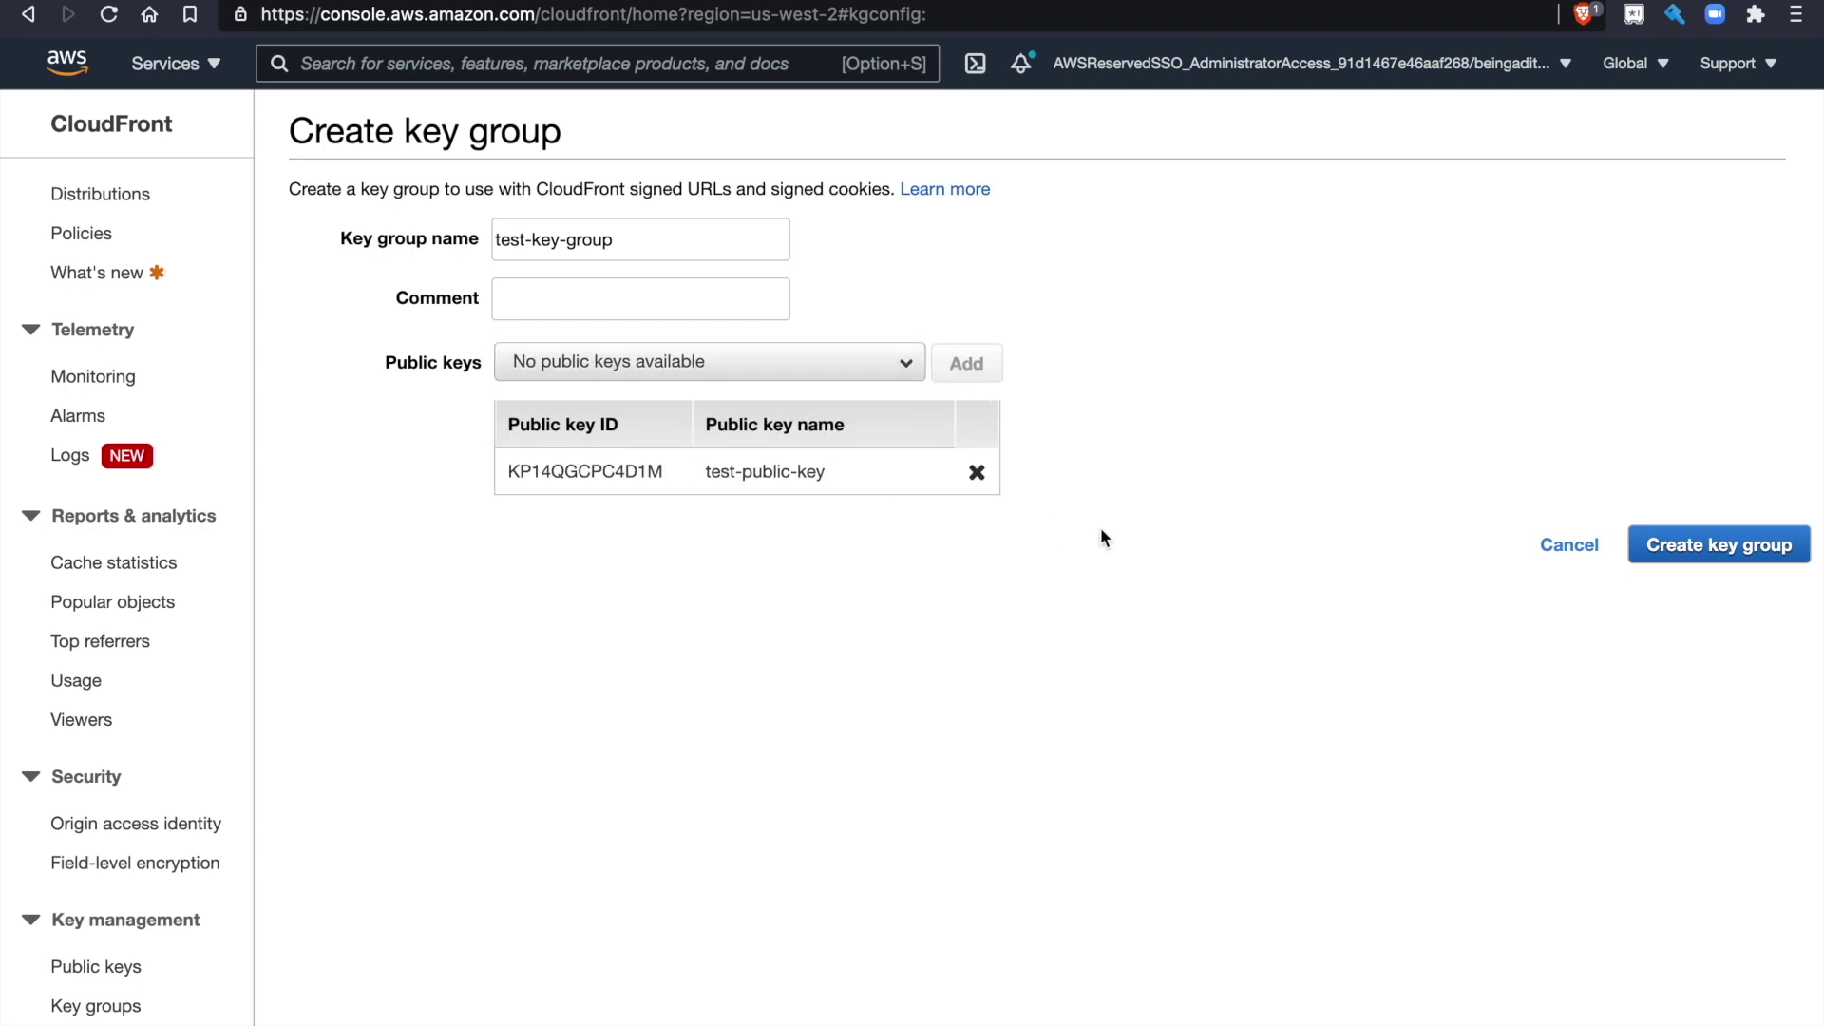
click(1690, 547)
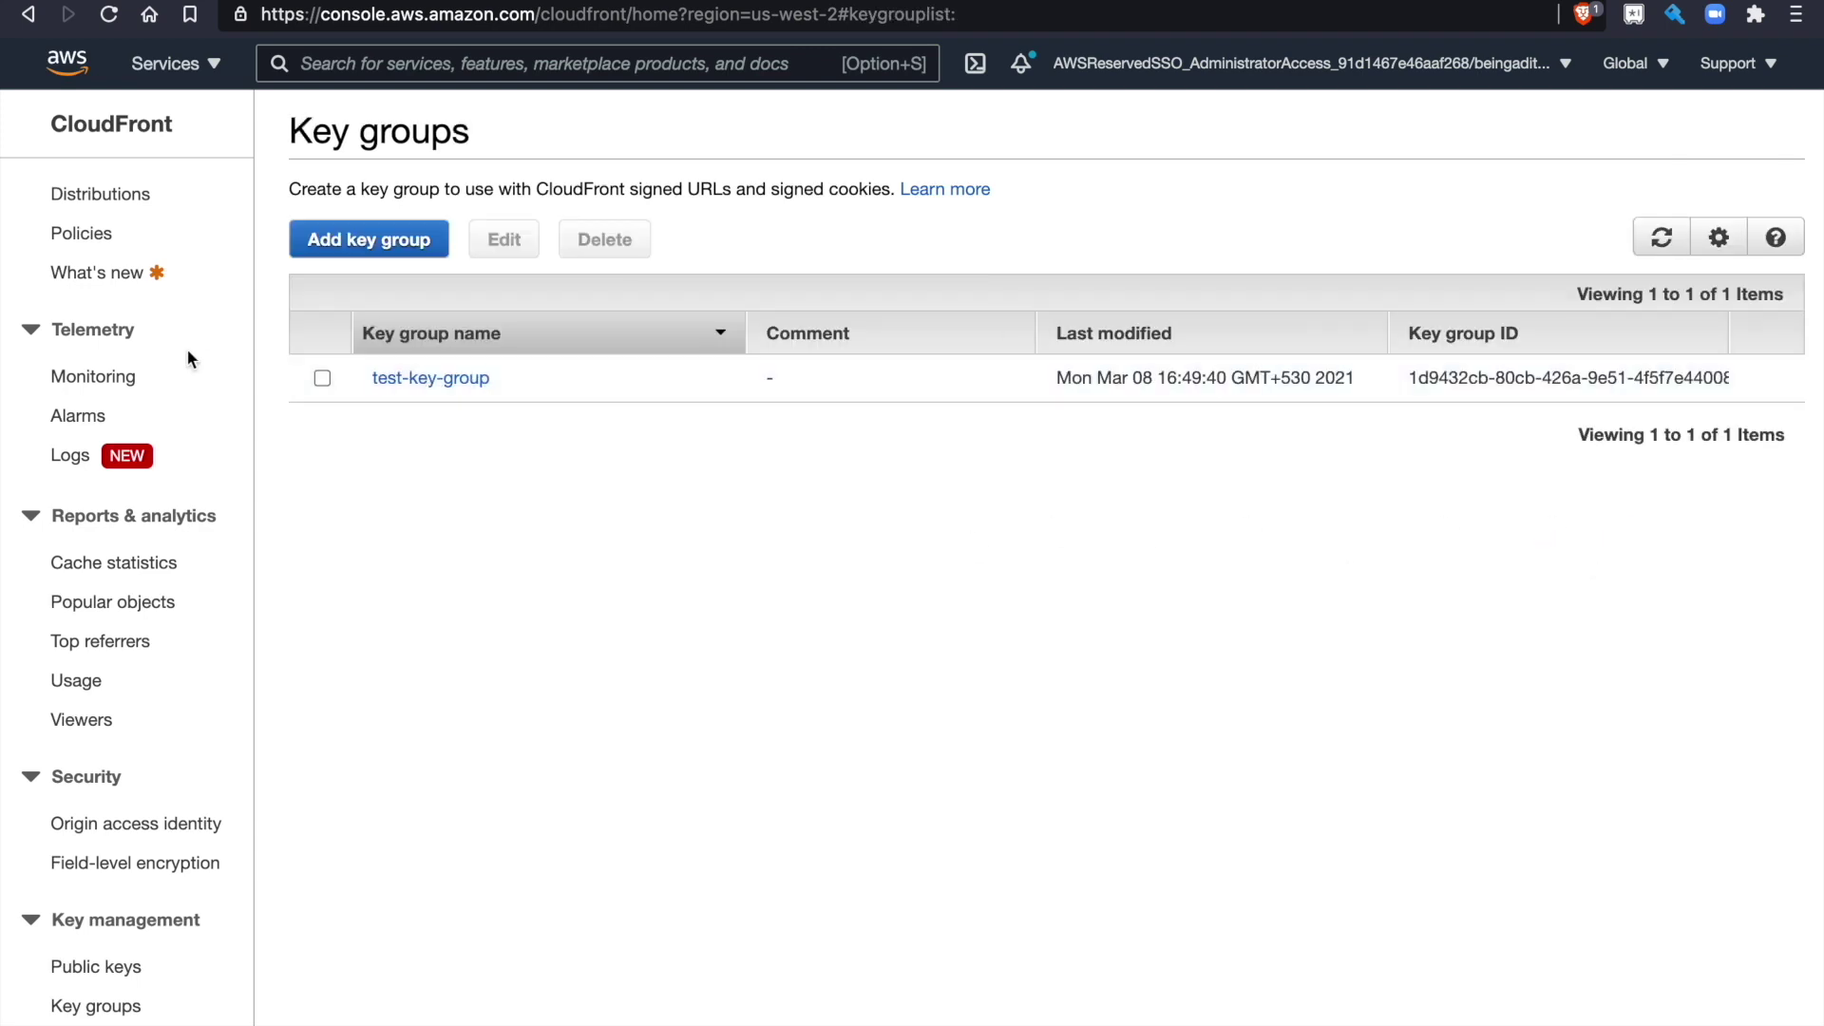
click(91, 195)
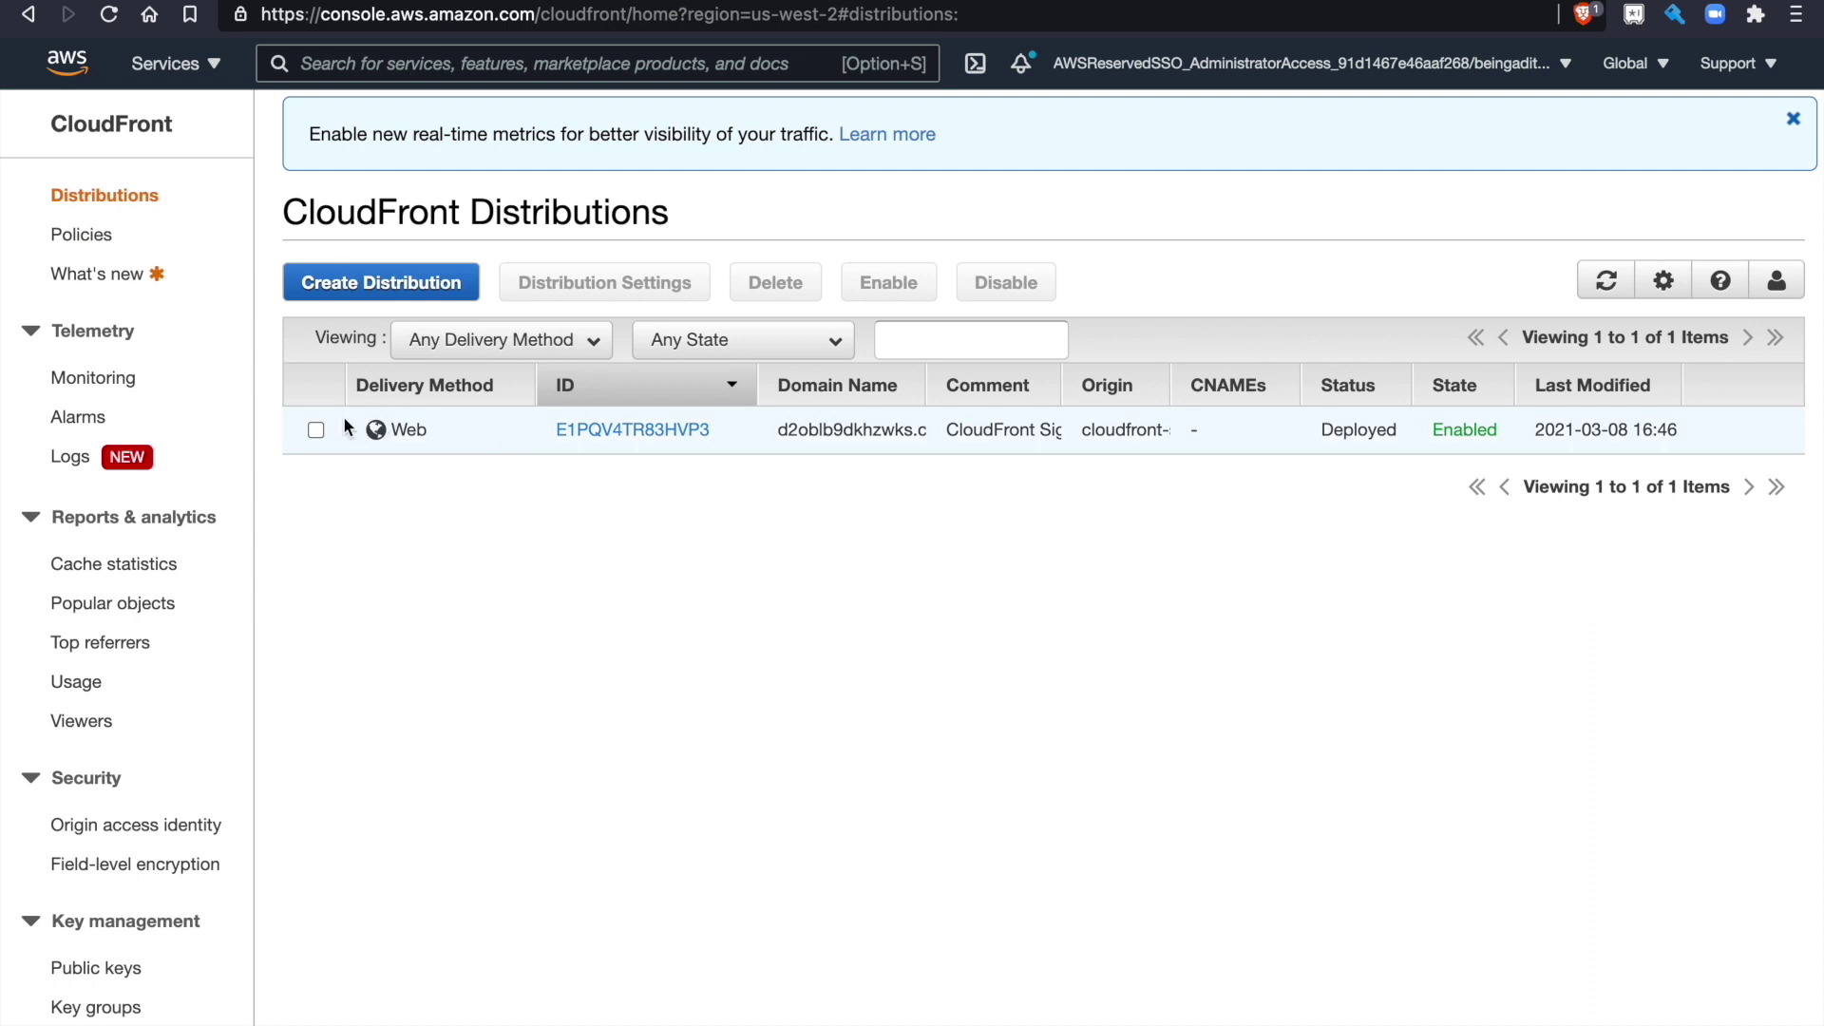
- Edit the Default behavior to restrict viewer access, trusting key group test-key-group
click(573, 432)
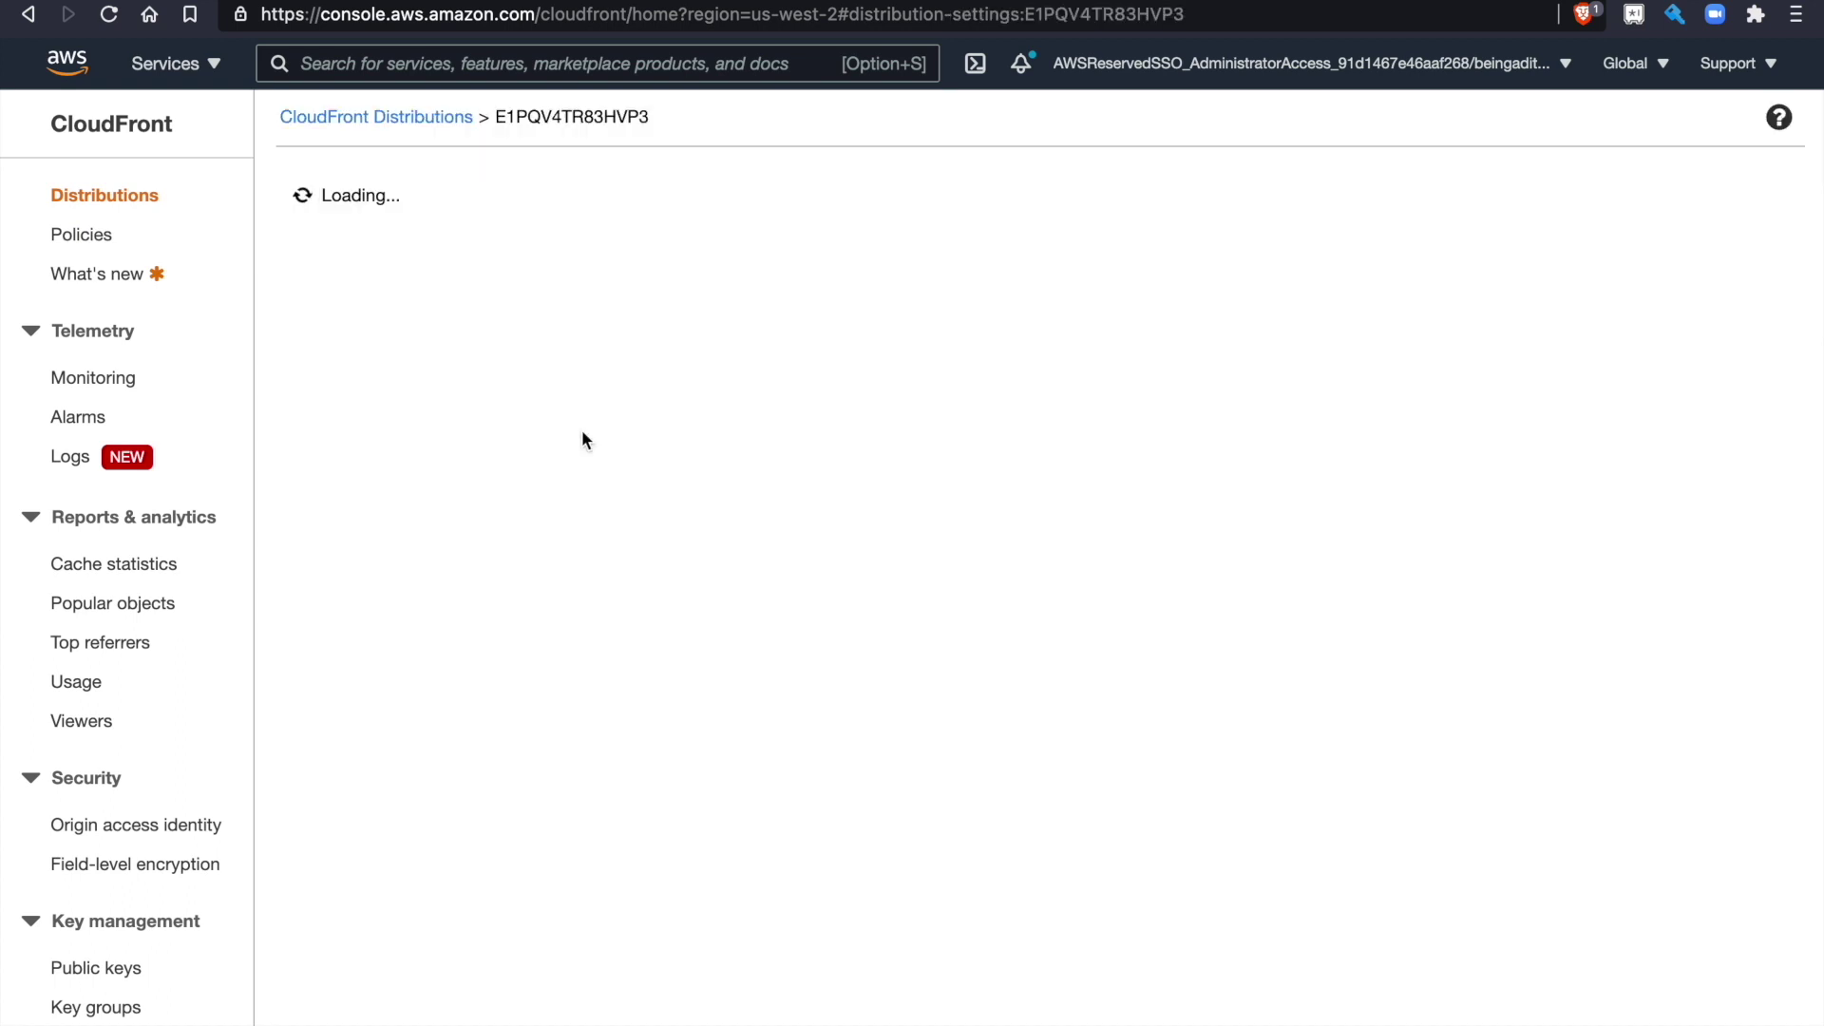
click(742, 193)
click(384, 425)
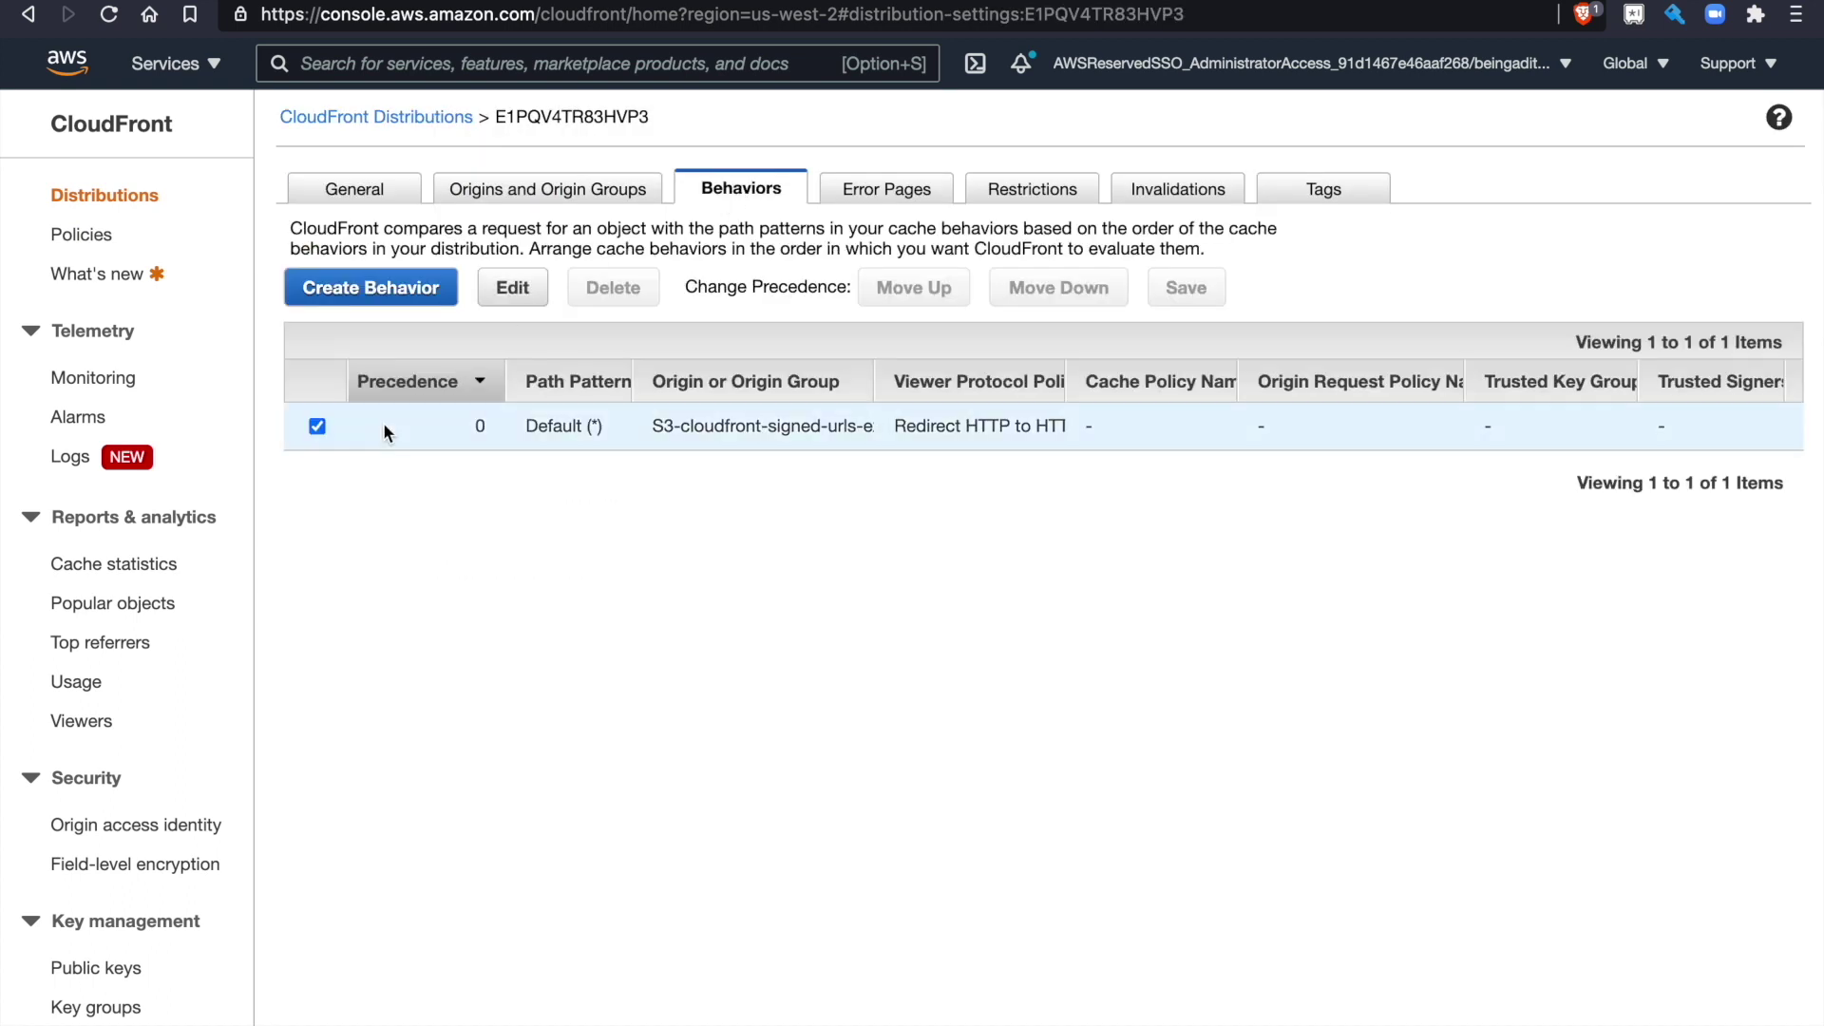
click(515, 289)
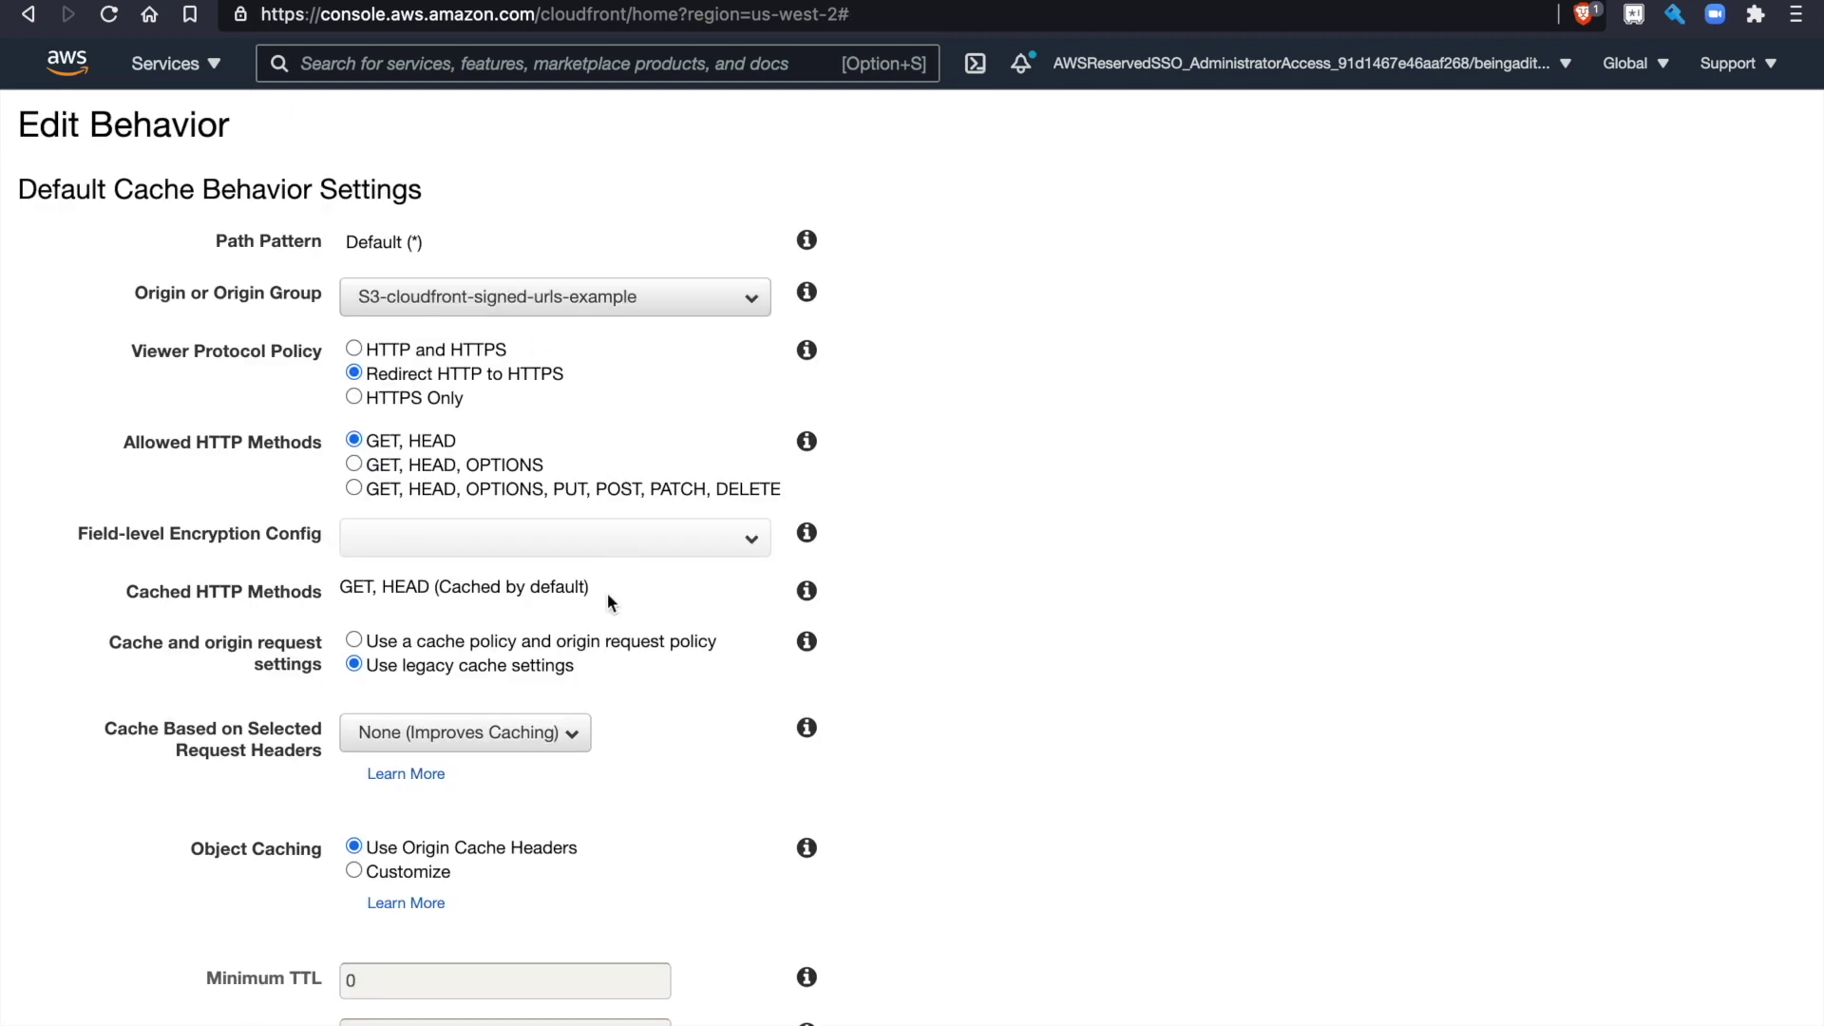
scroll(608, 588, down, 2)
scroll(620, 529, down, 1)
scroll(632, 477, down, 2)
scroll(631, 478, down, 3)
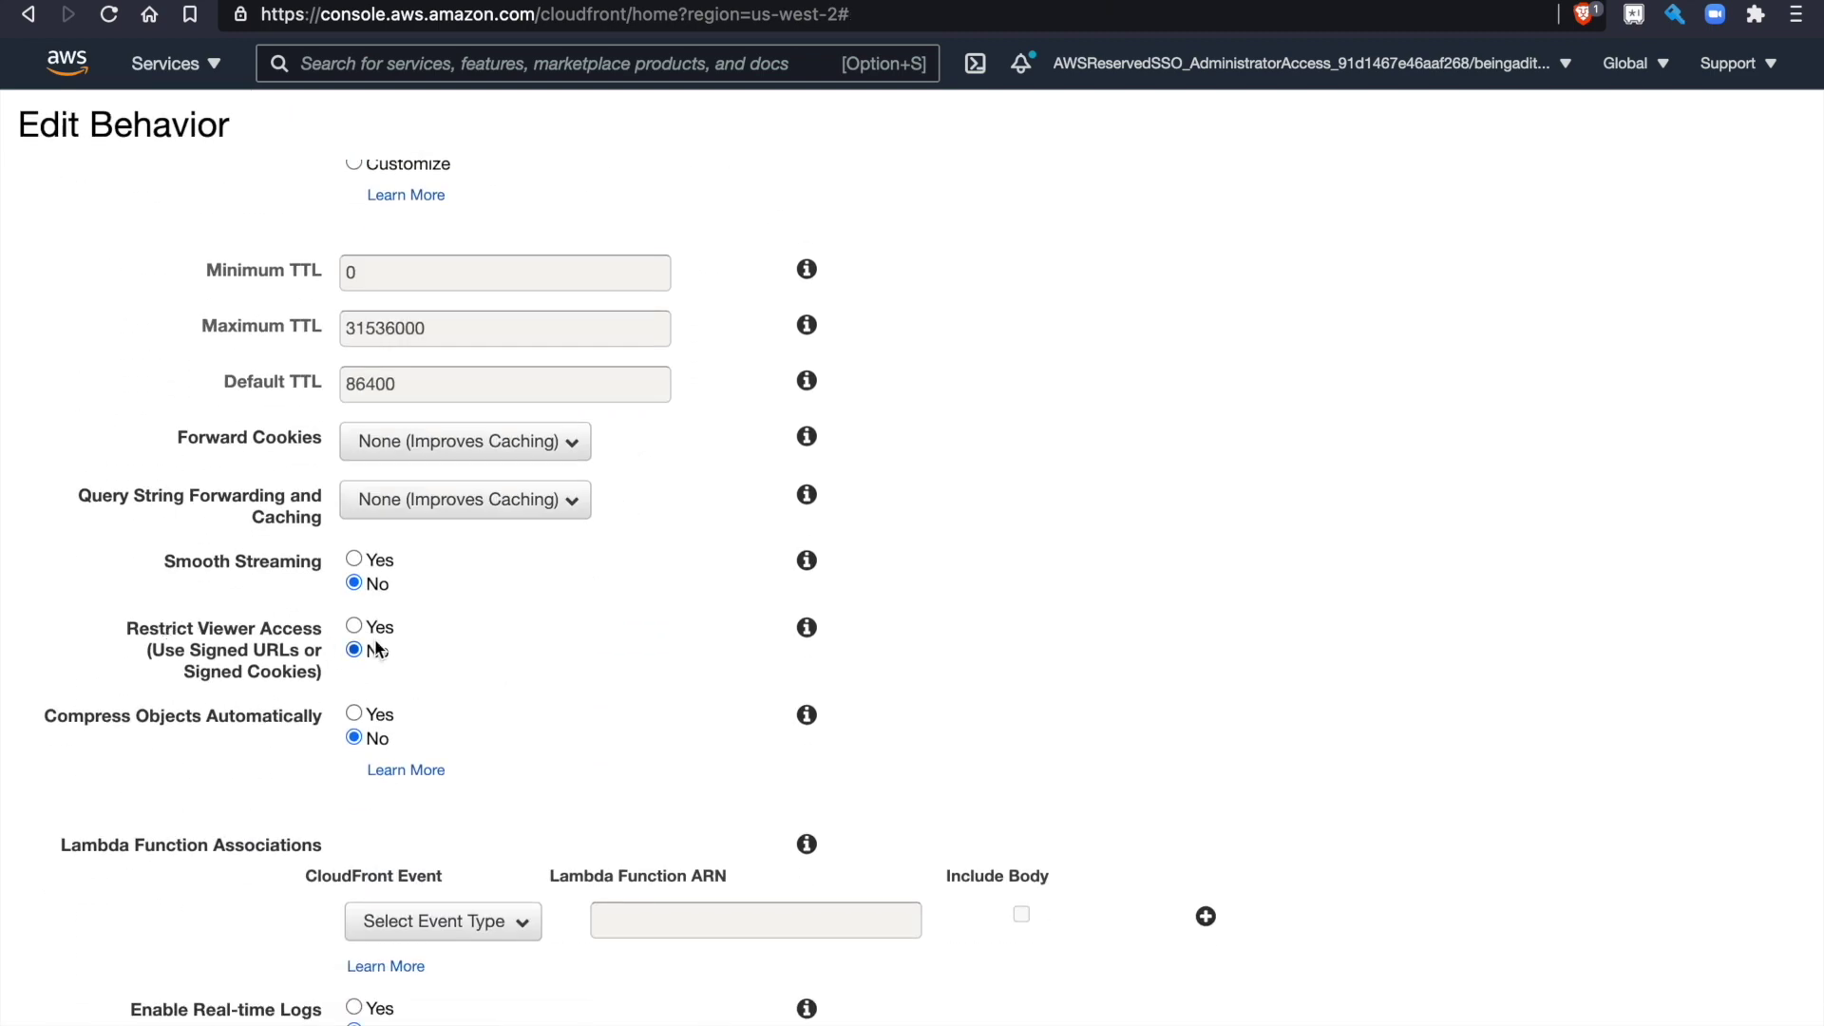
click(355, 628)
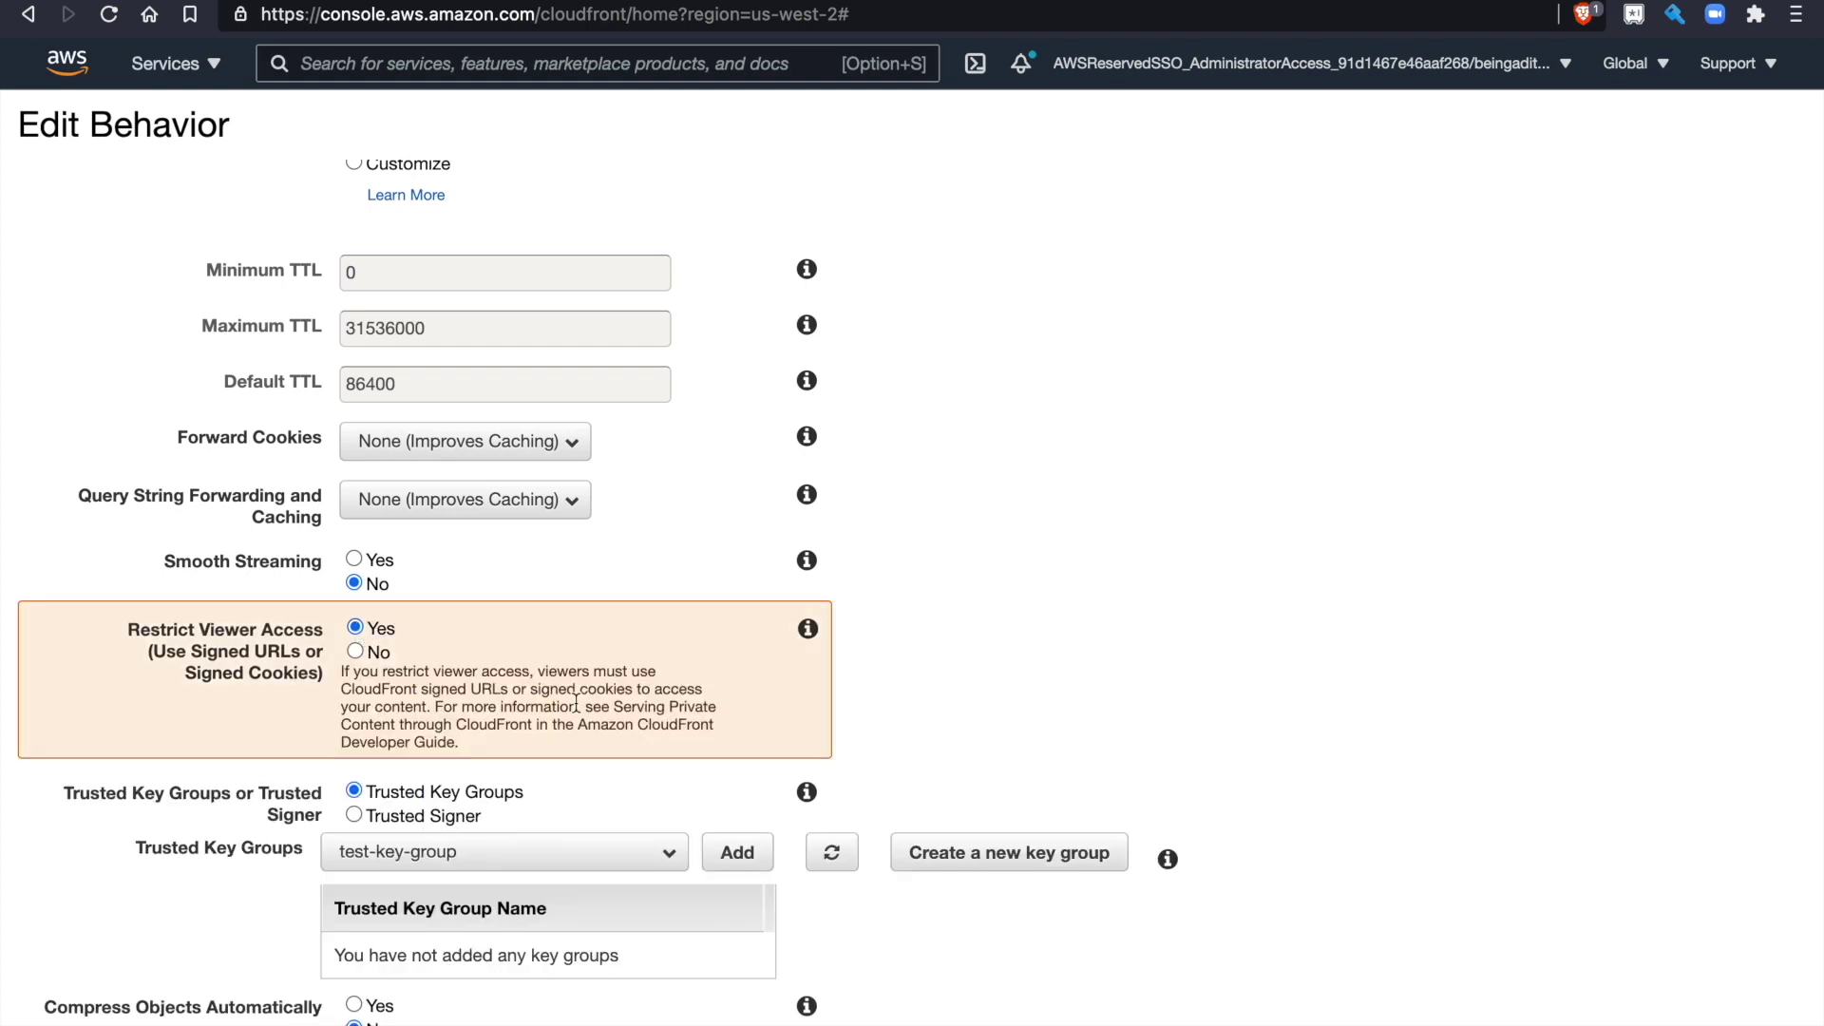
scroll(576, 702, down, 2)
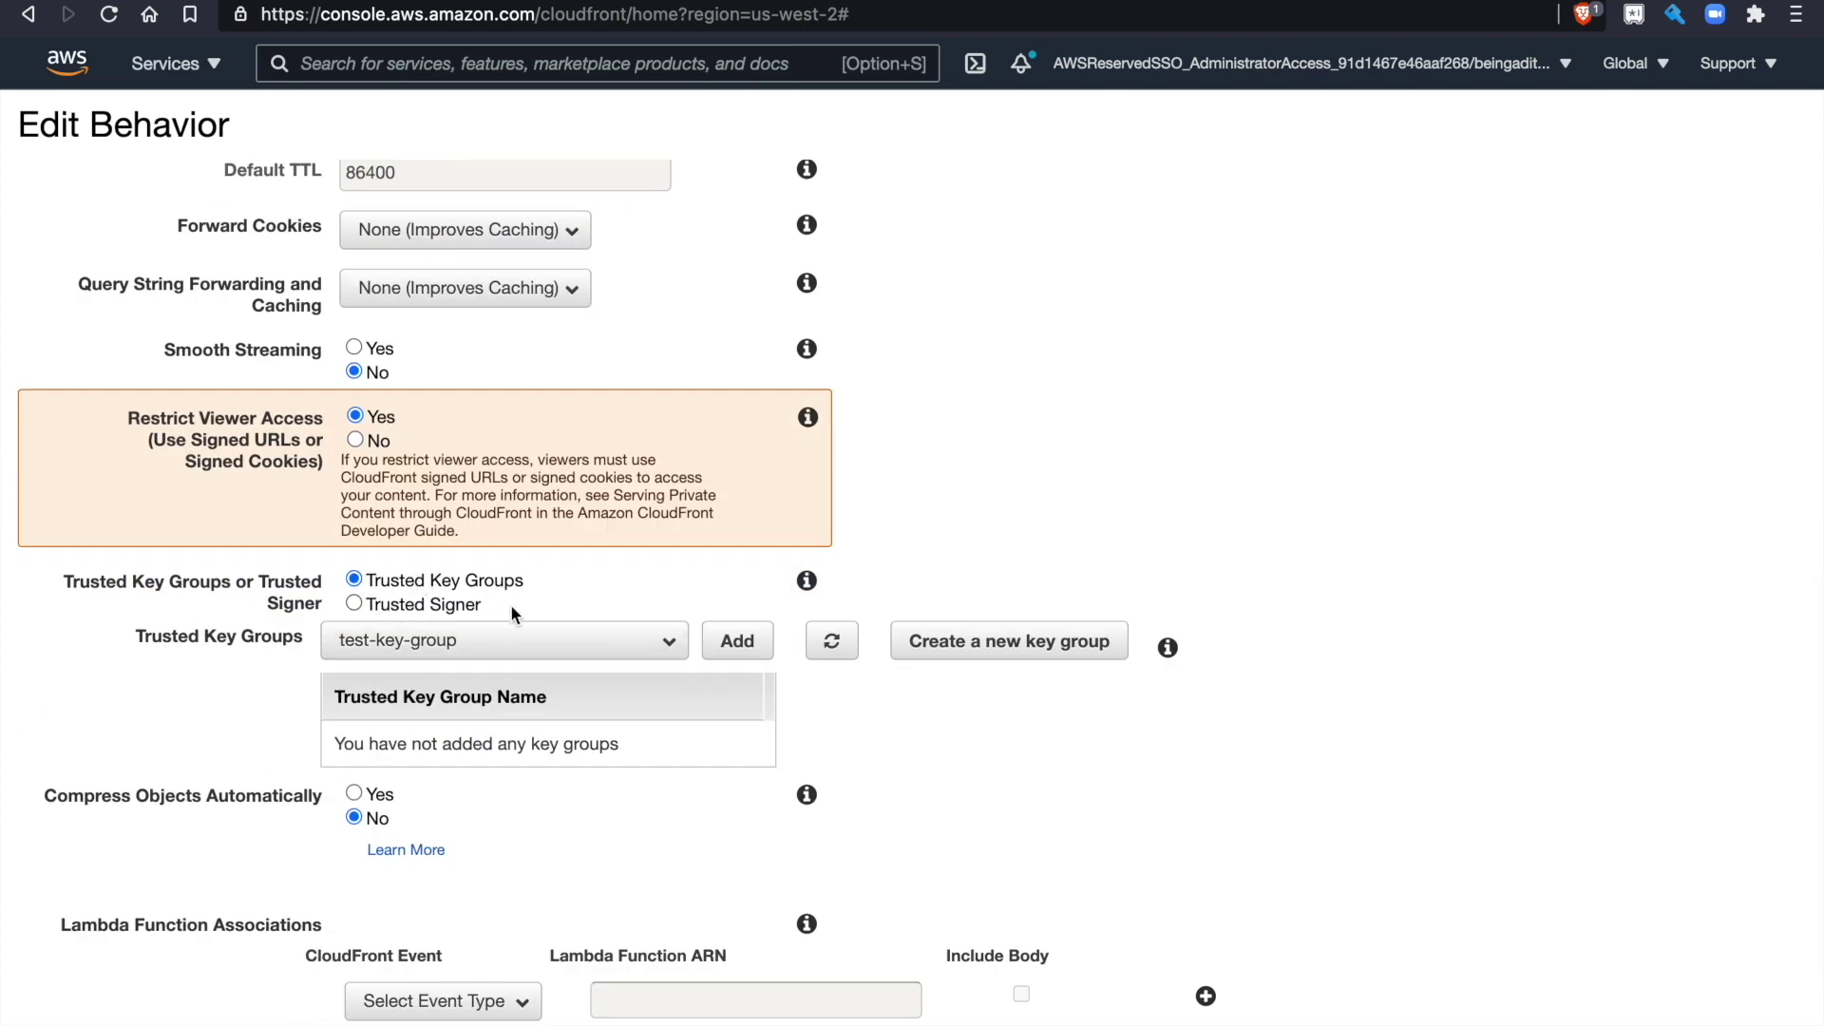
click(490, 642)
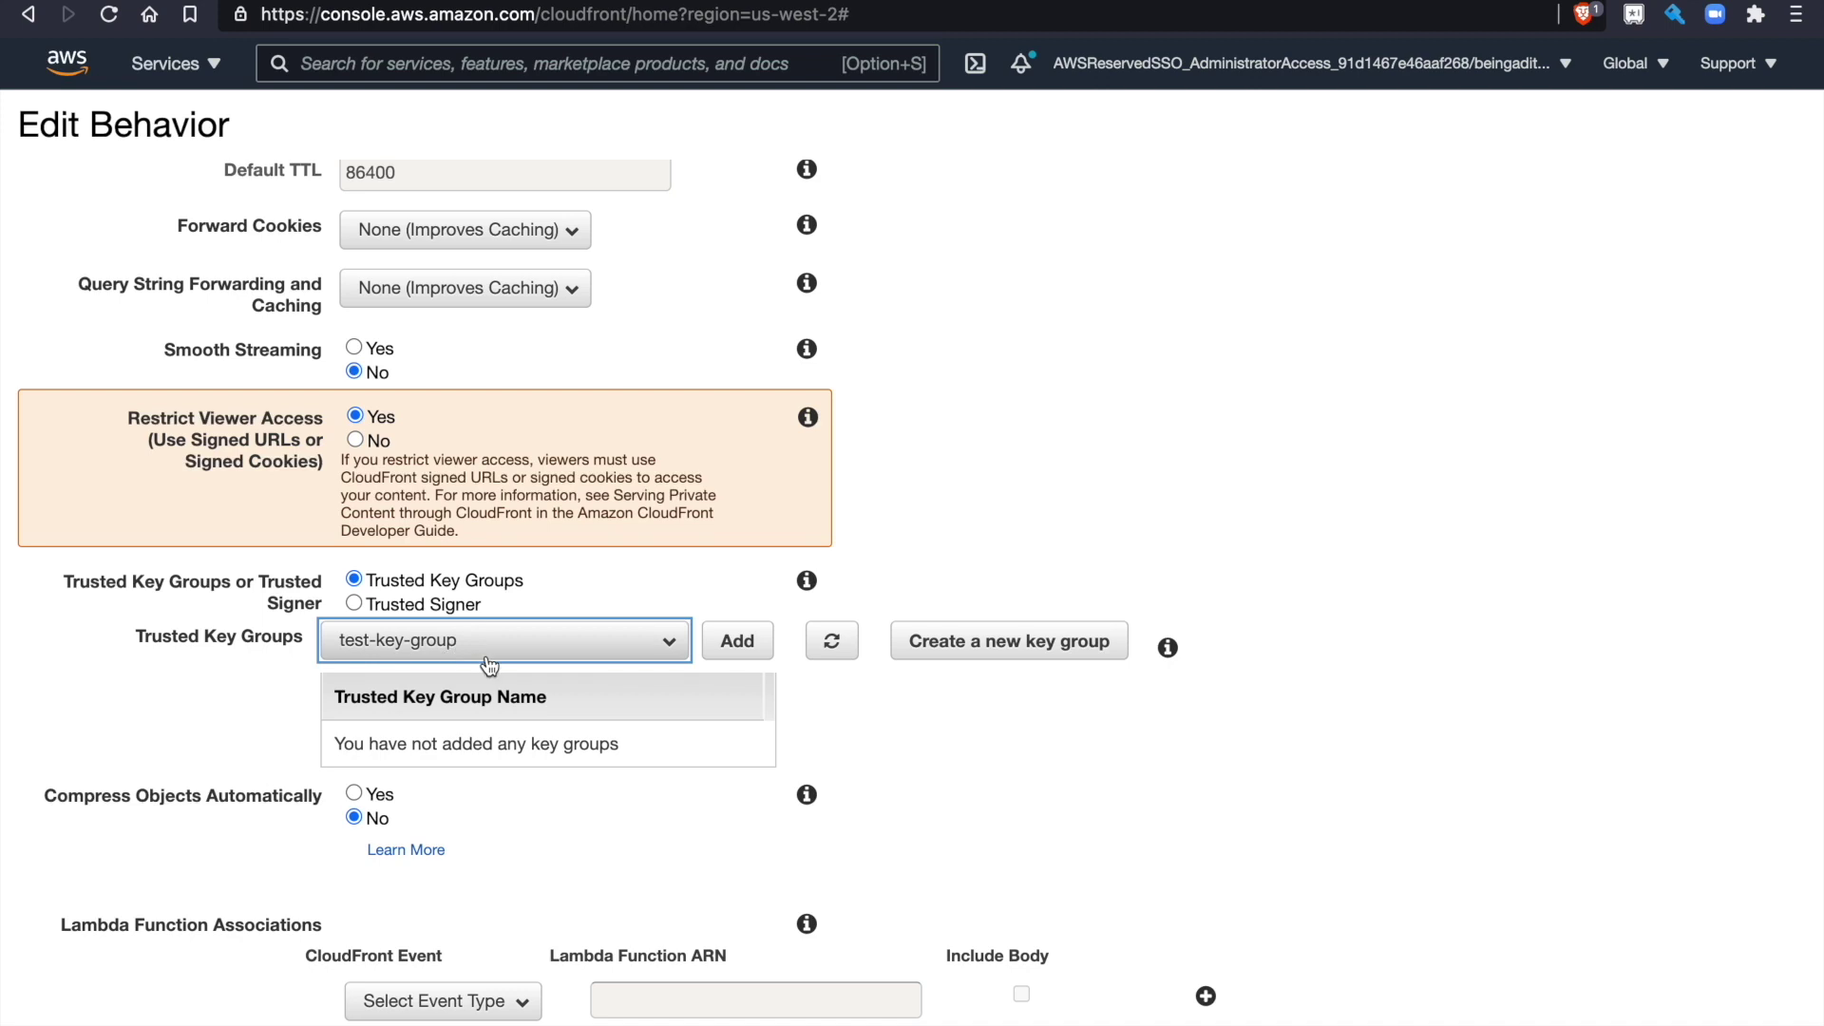
click(725, 644)
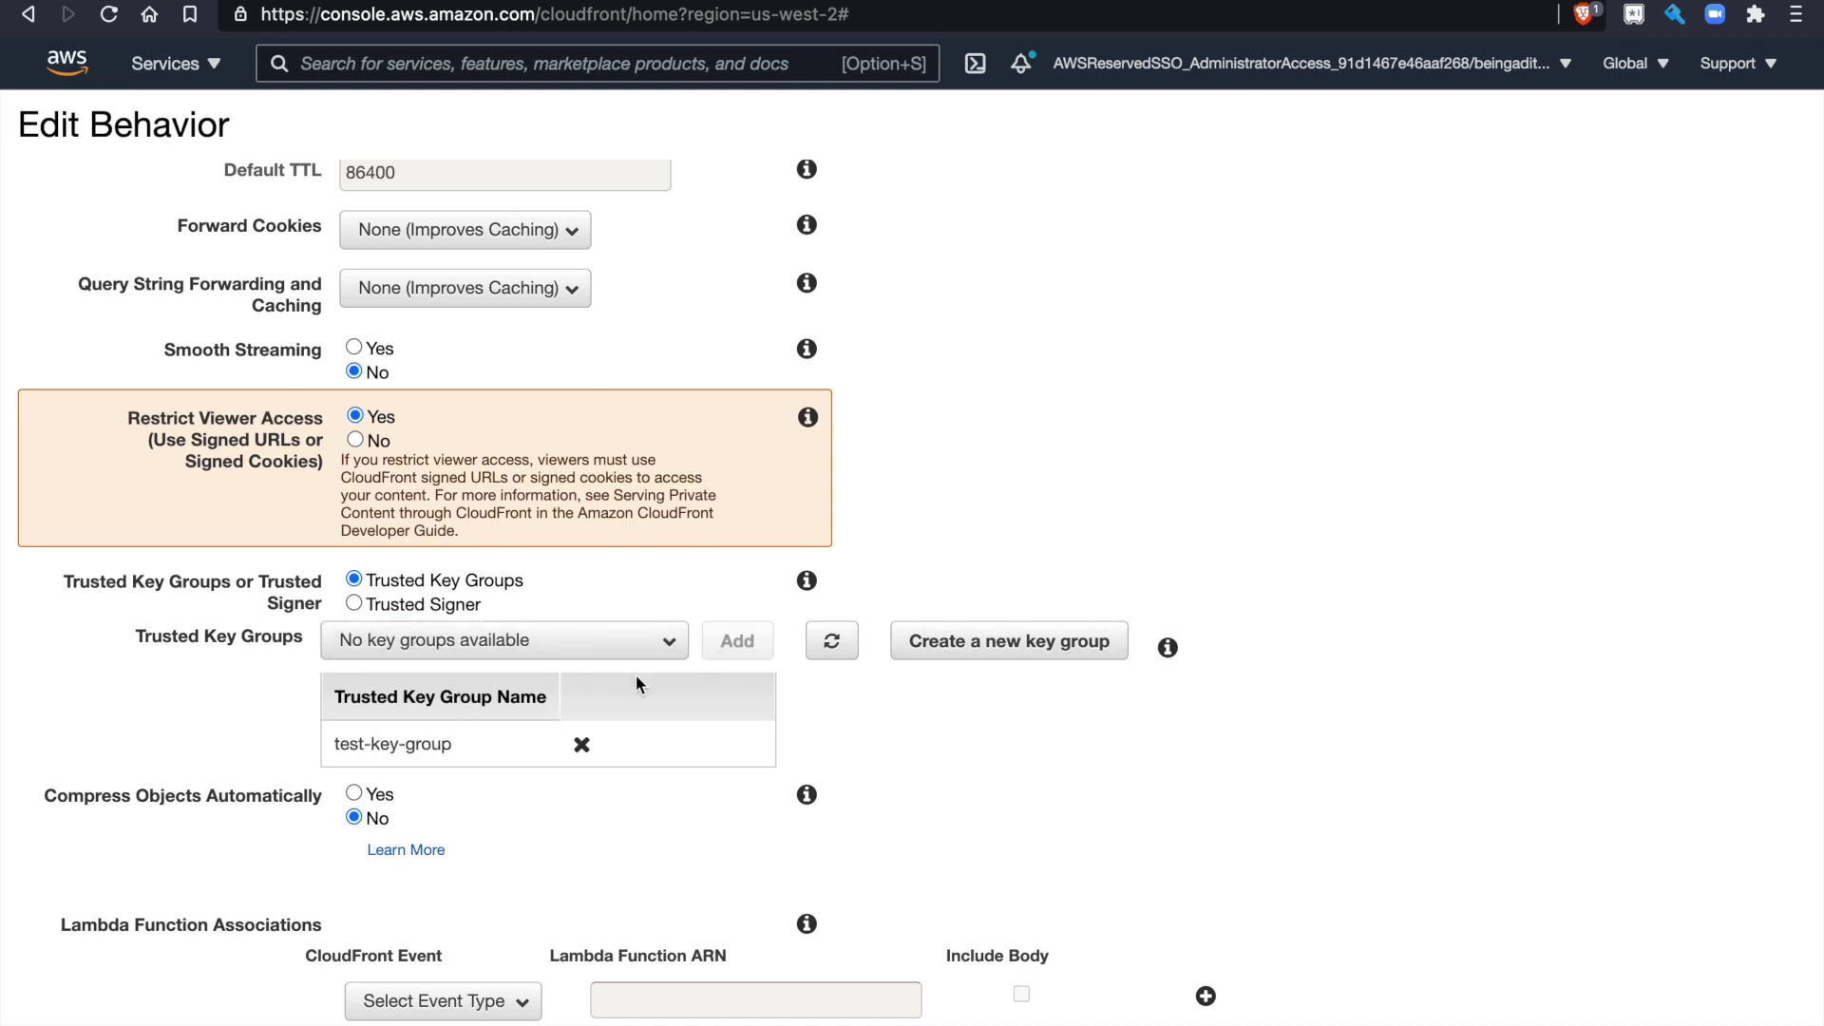
scroll(1316, 737, down, 2)
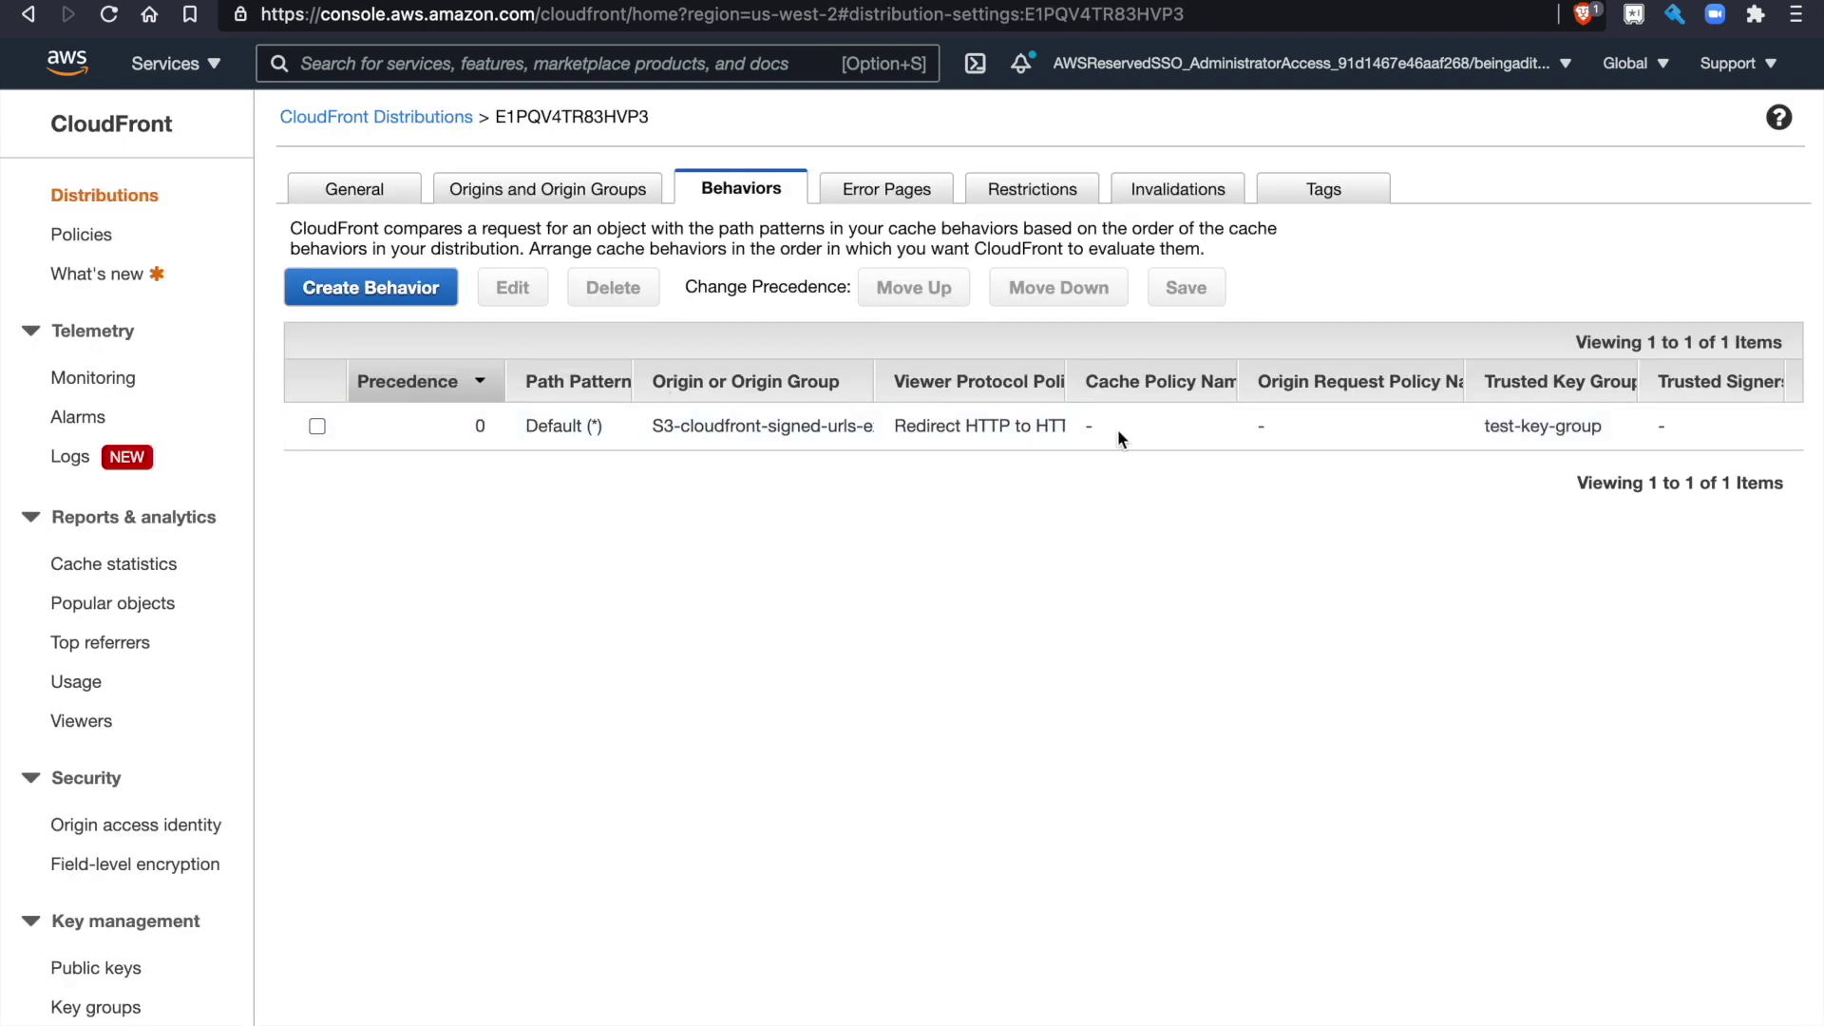
- Check on the General tab that the distribution is still deploying
click(359, 189)
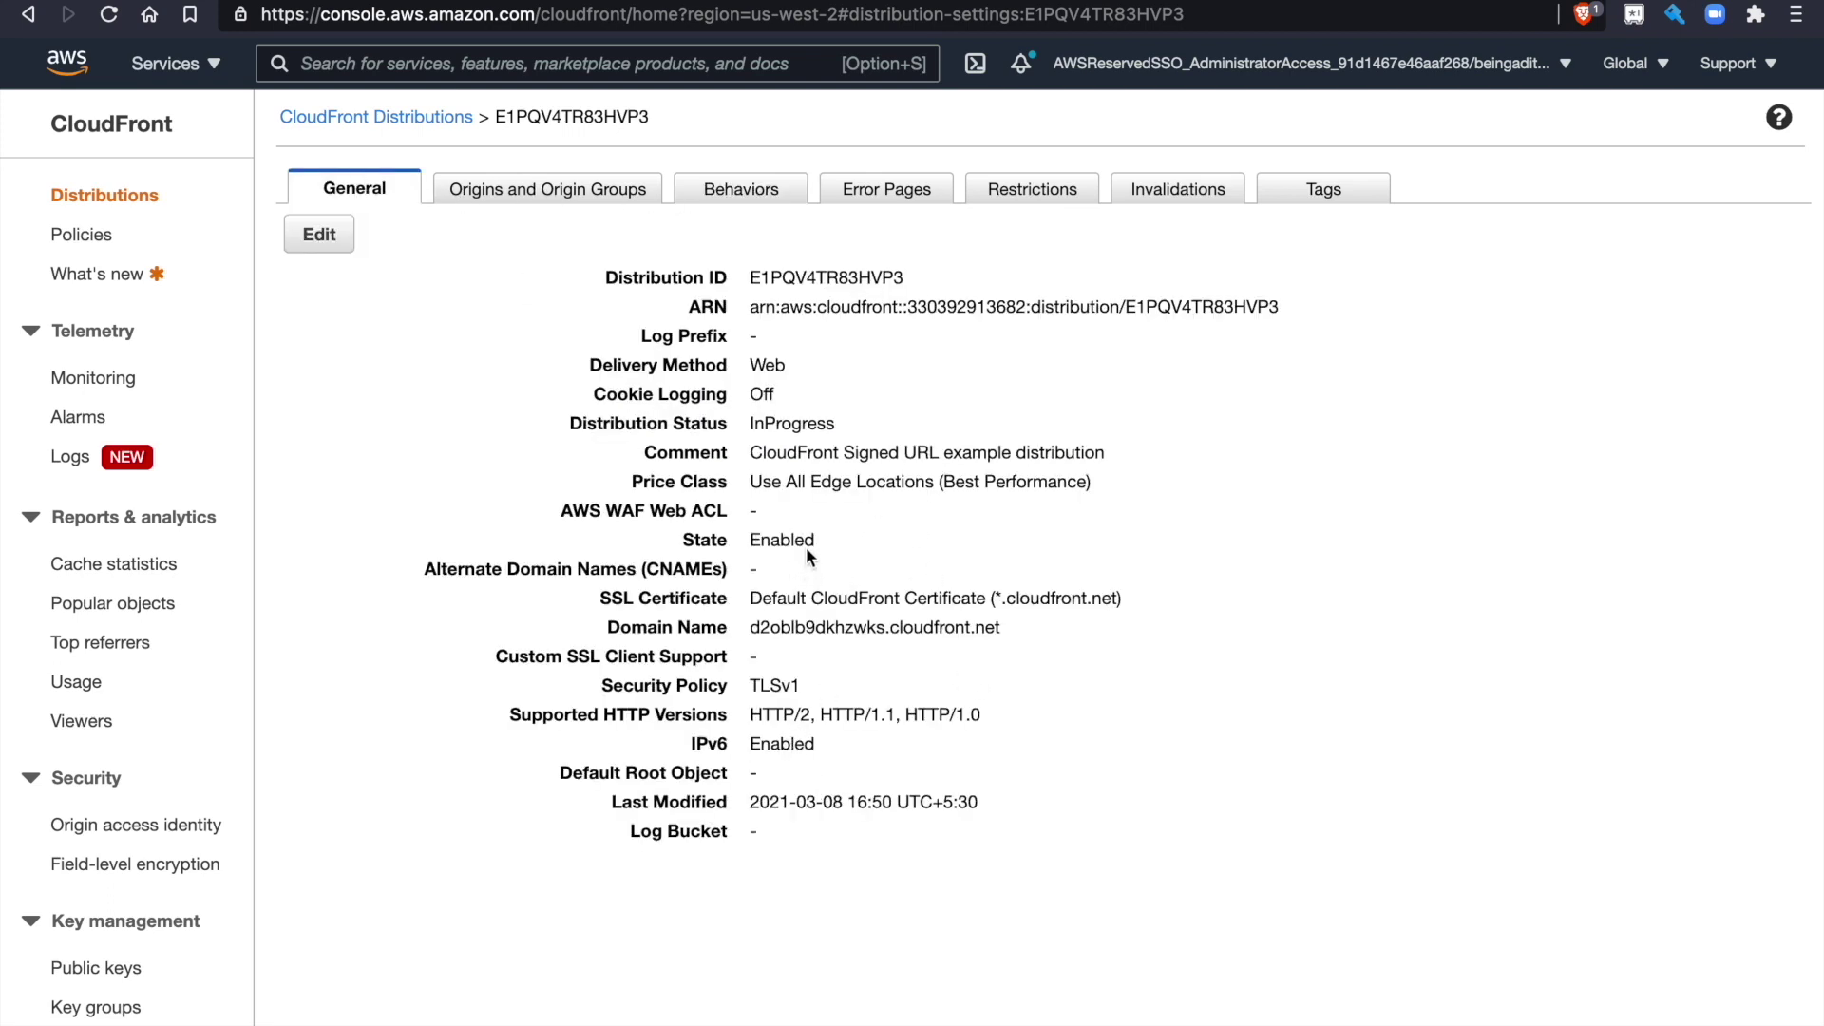
mouse_move(853, 424)
mouse_down()
mouse_move(749, 424)
mouse_move(845, 452)
mouse_up()
click(609, 350)
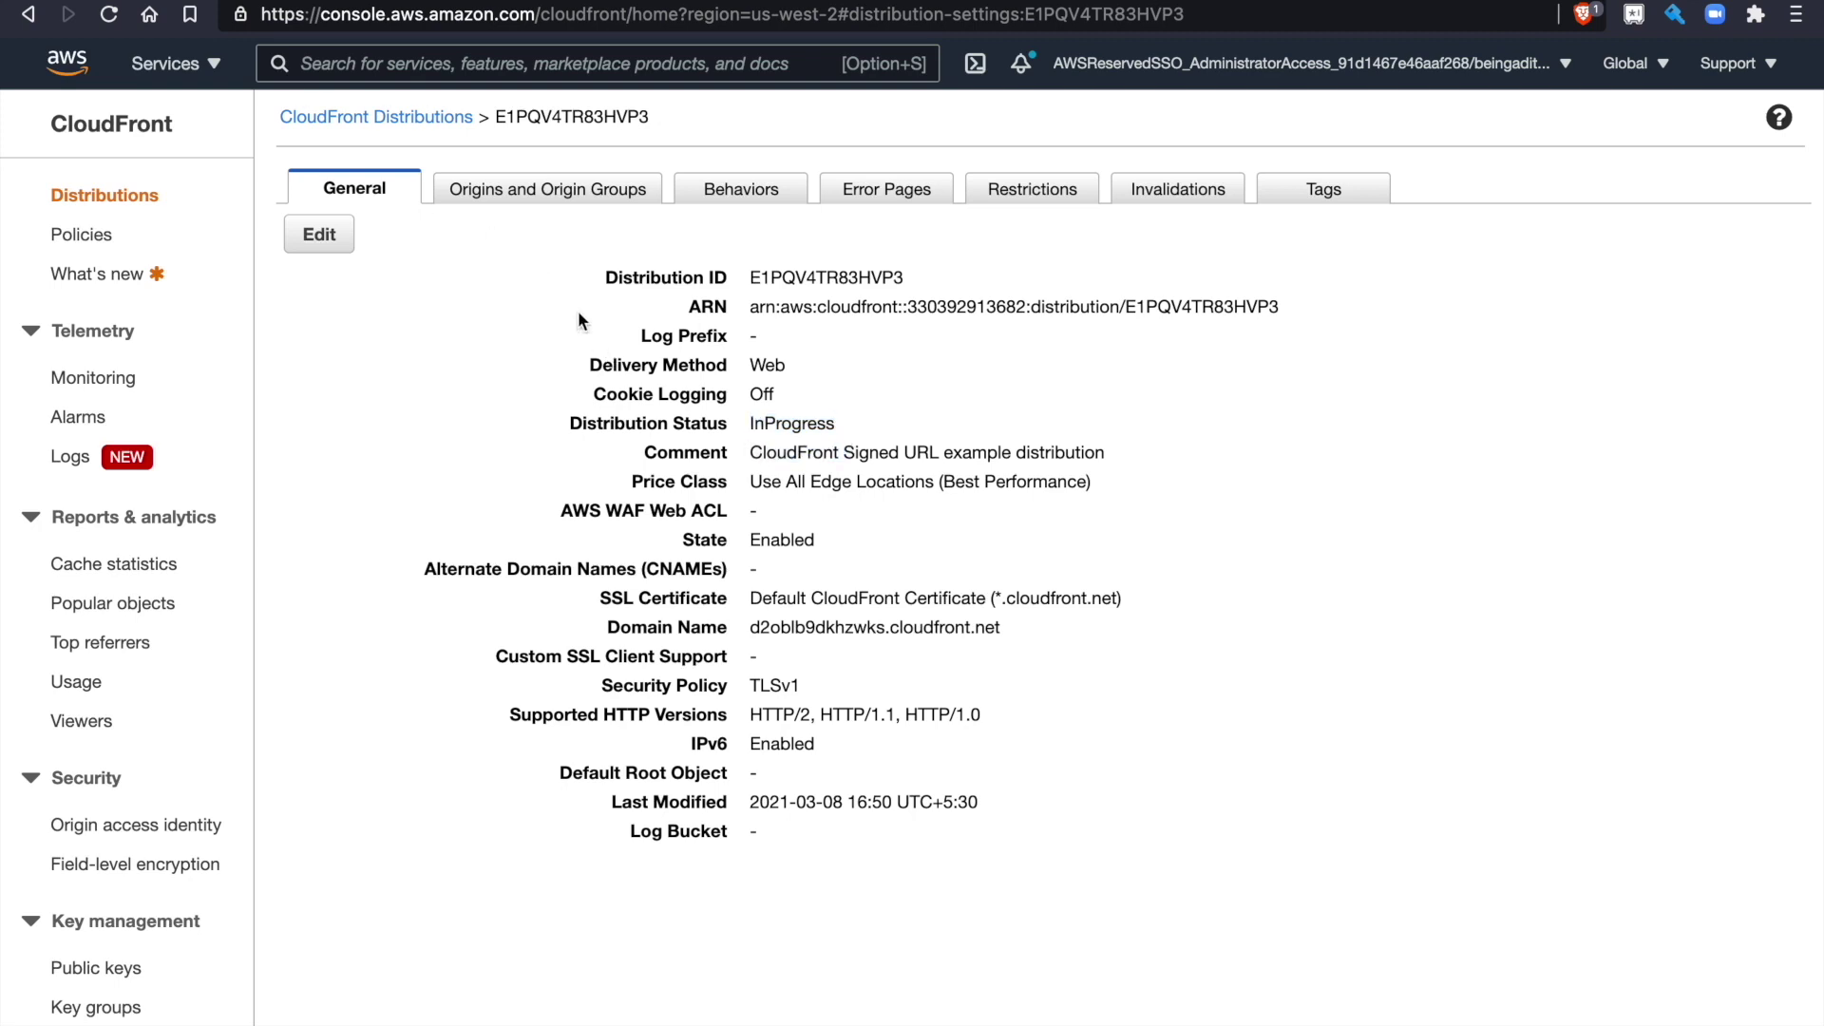
- Copy public key ID KP14QGCPC4D1M from the CloudFront Public keys list
click(432, 121)
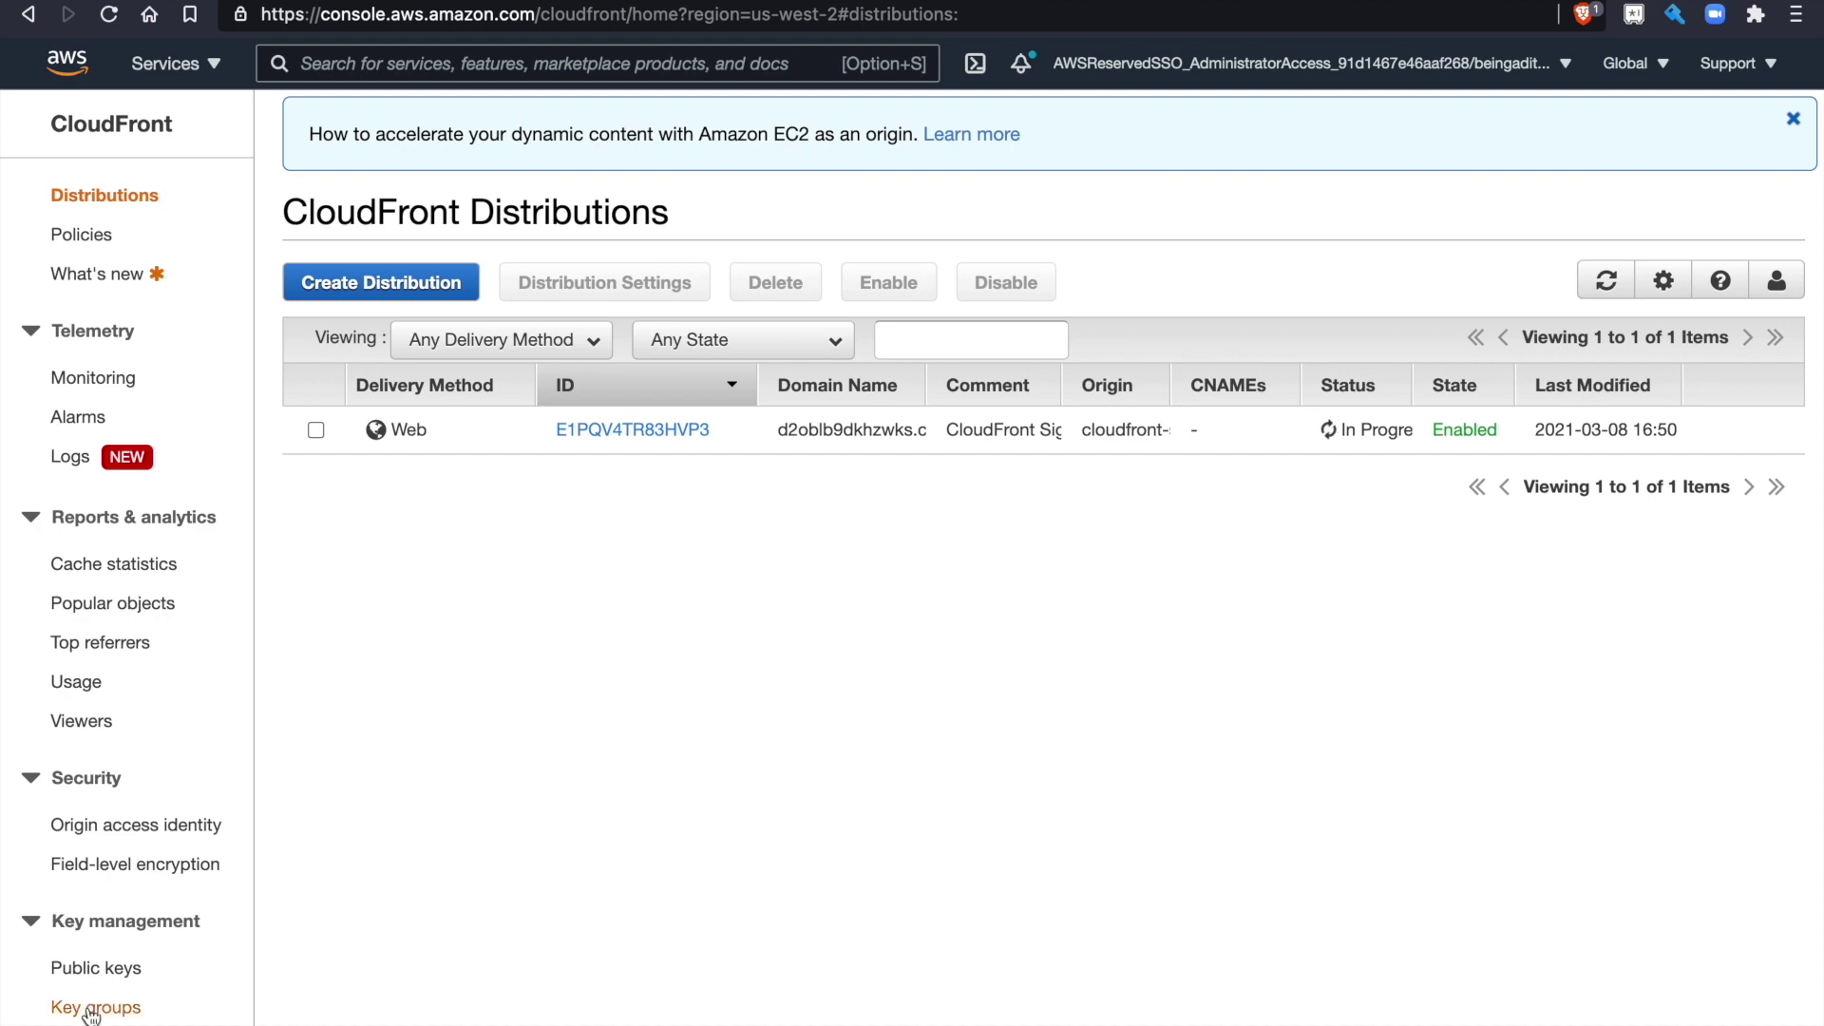
click(110, 975)
double_click(485, 379)
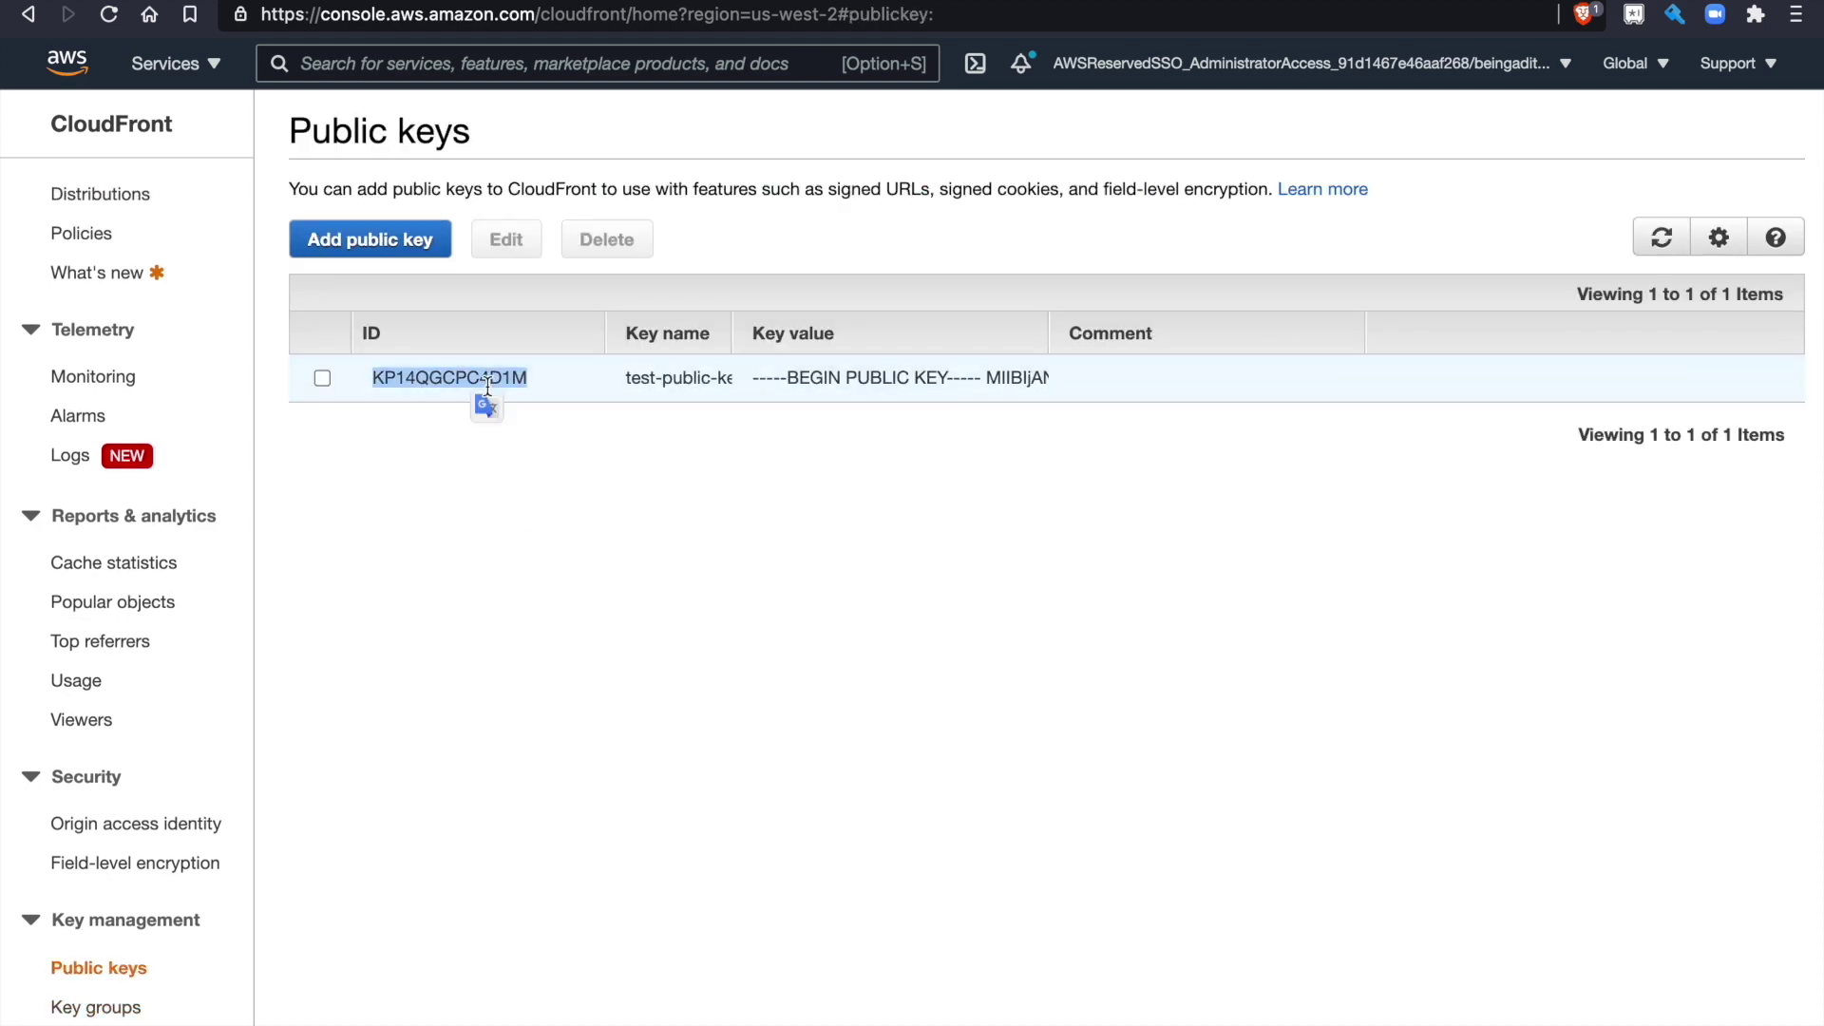
key(ctrl+Right)
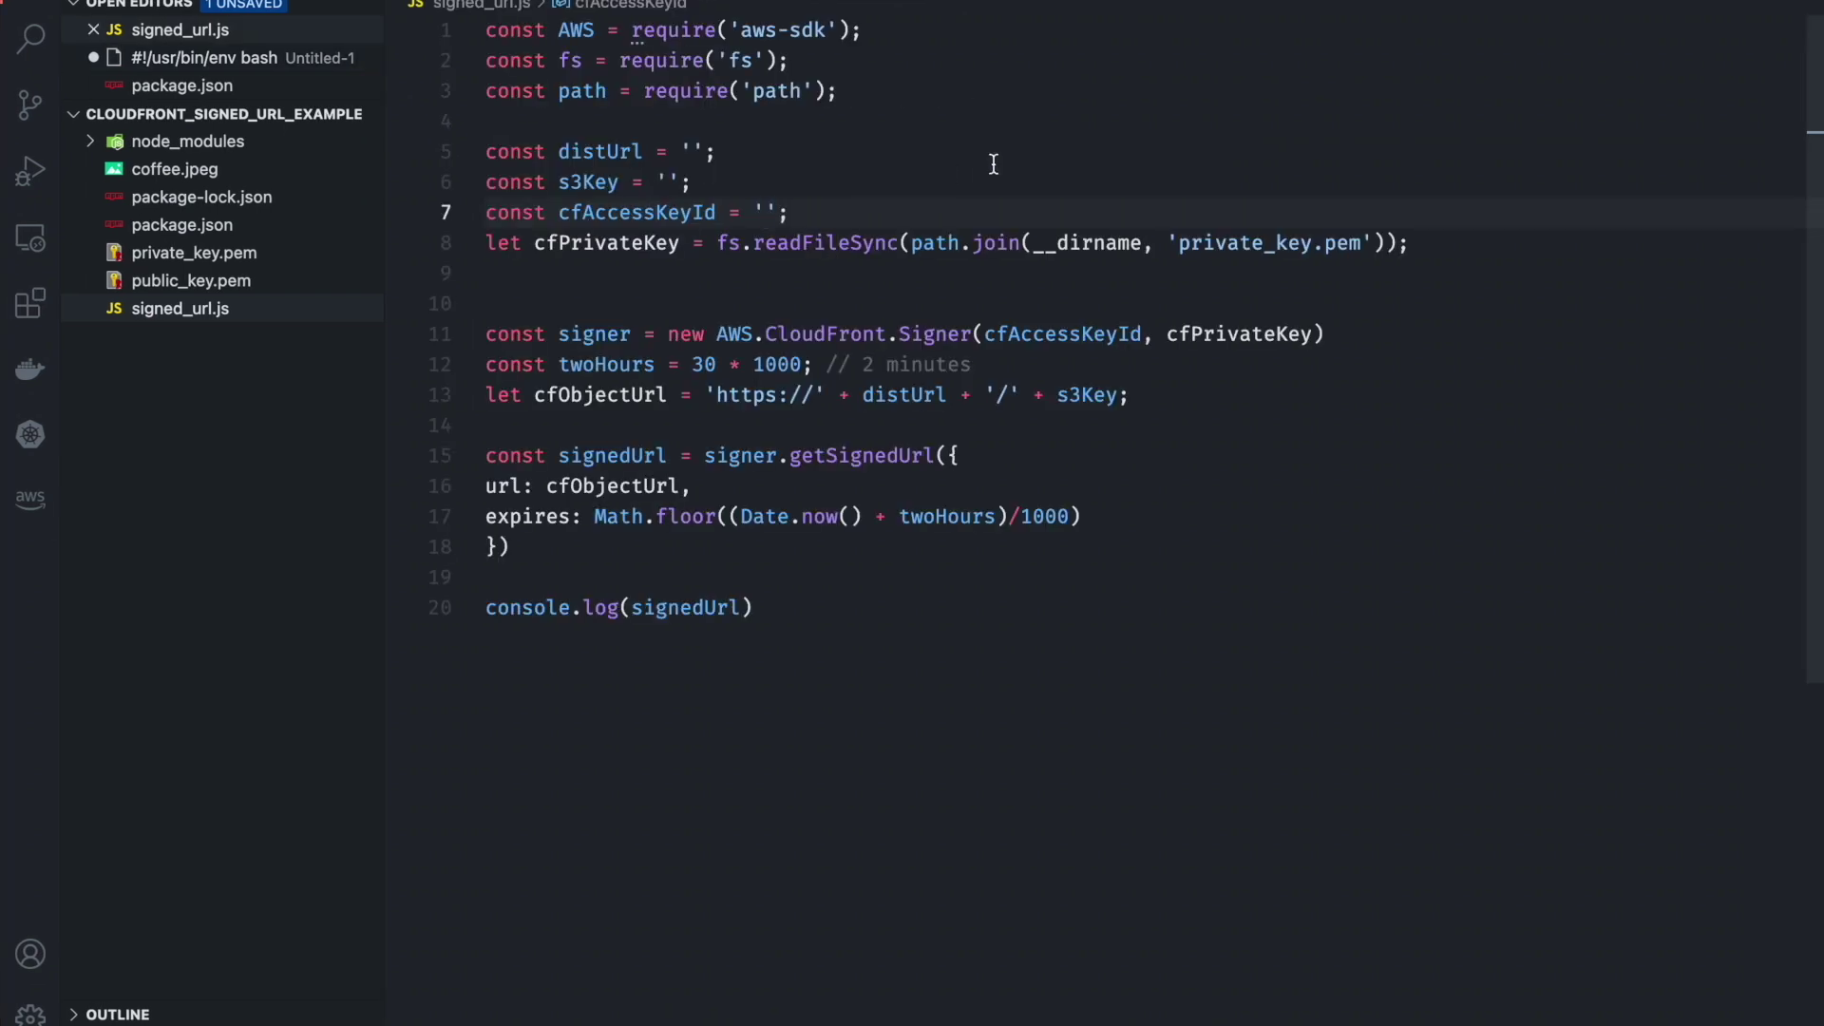
- Review the empty s3Key, the private_key.pem reference and the signer and expiry lines
click(813, 182)
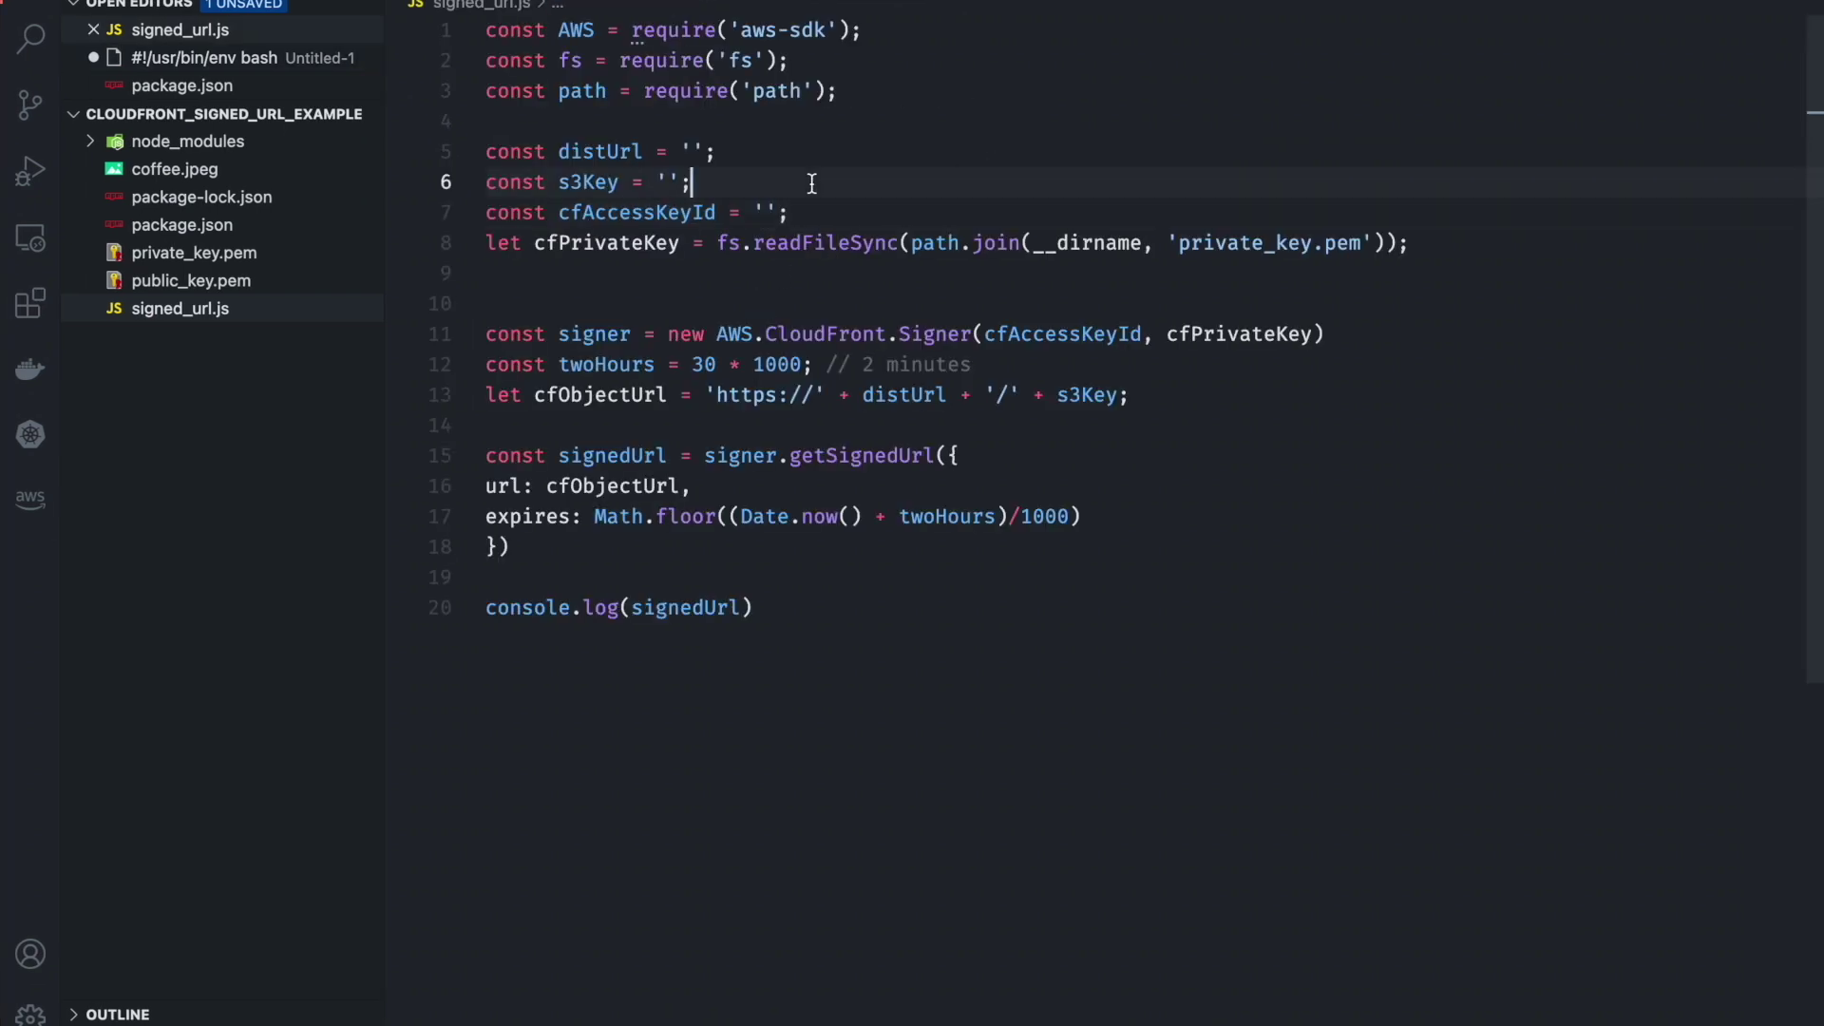
drag(1378, 242, 1181, 243)
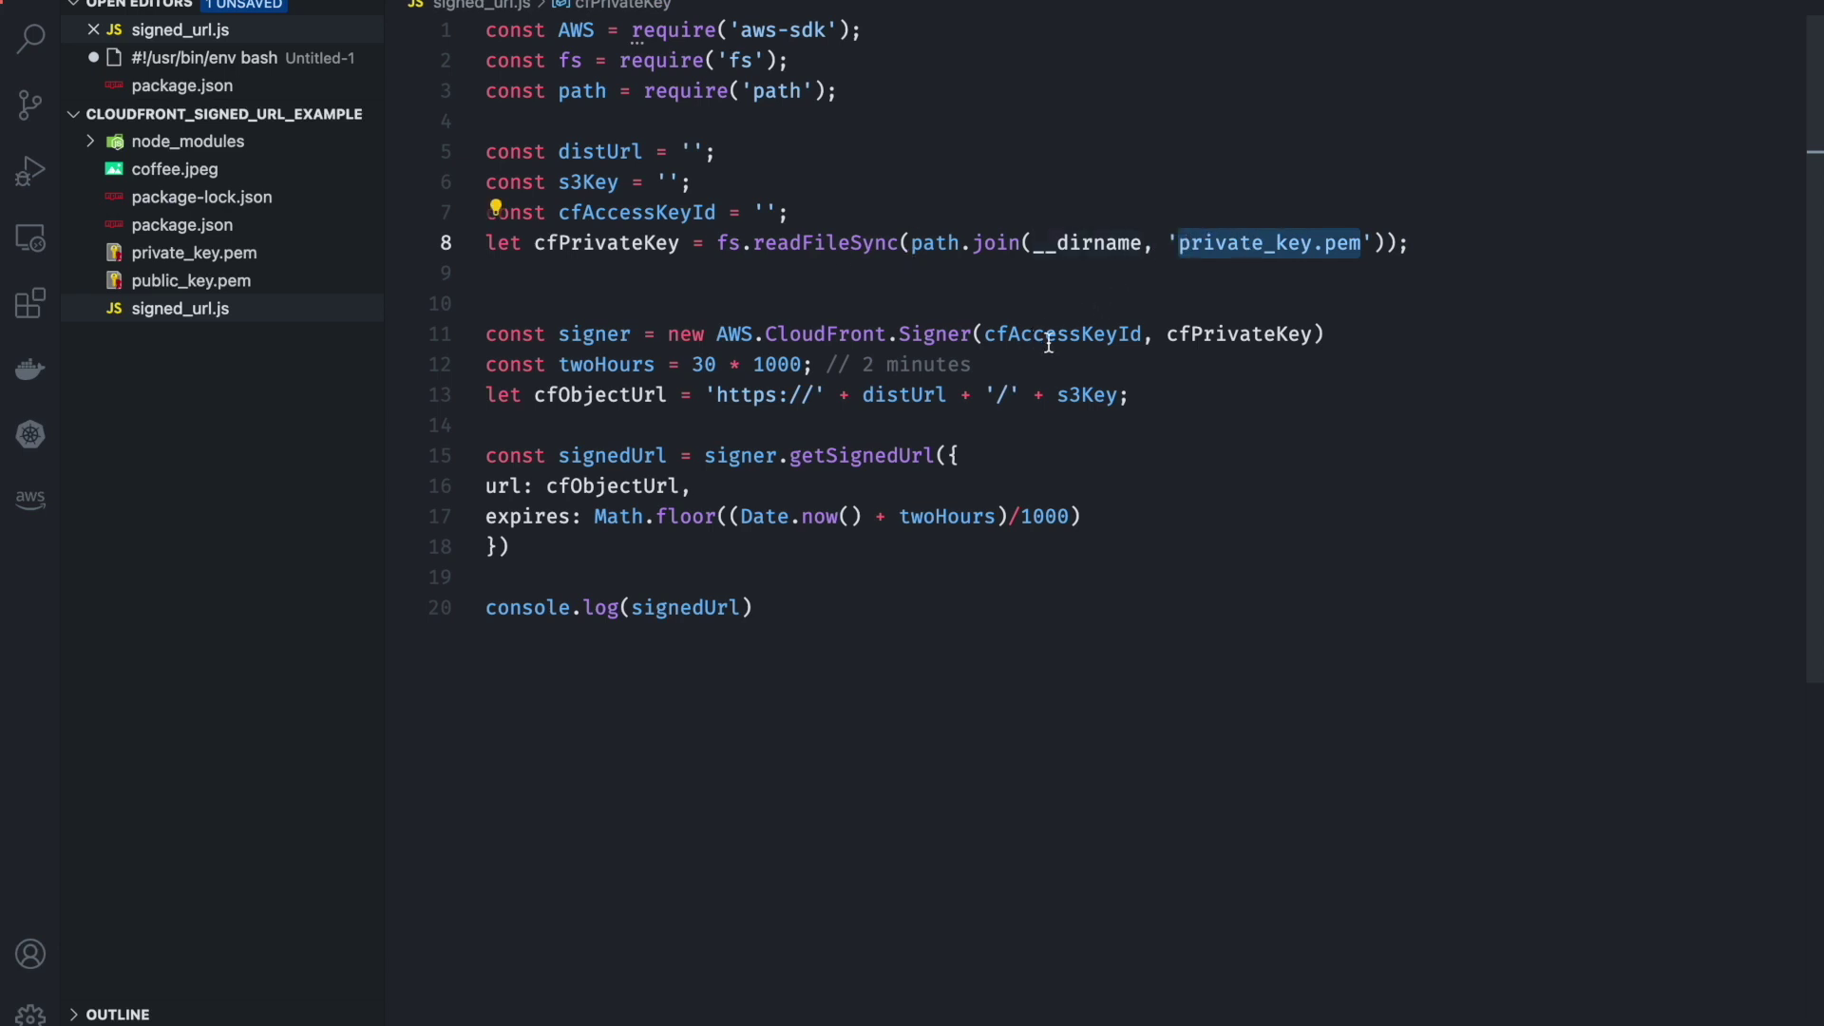
click(808, 334)
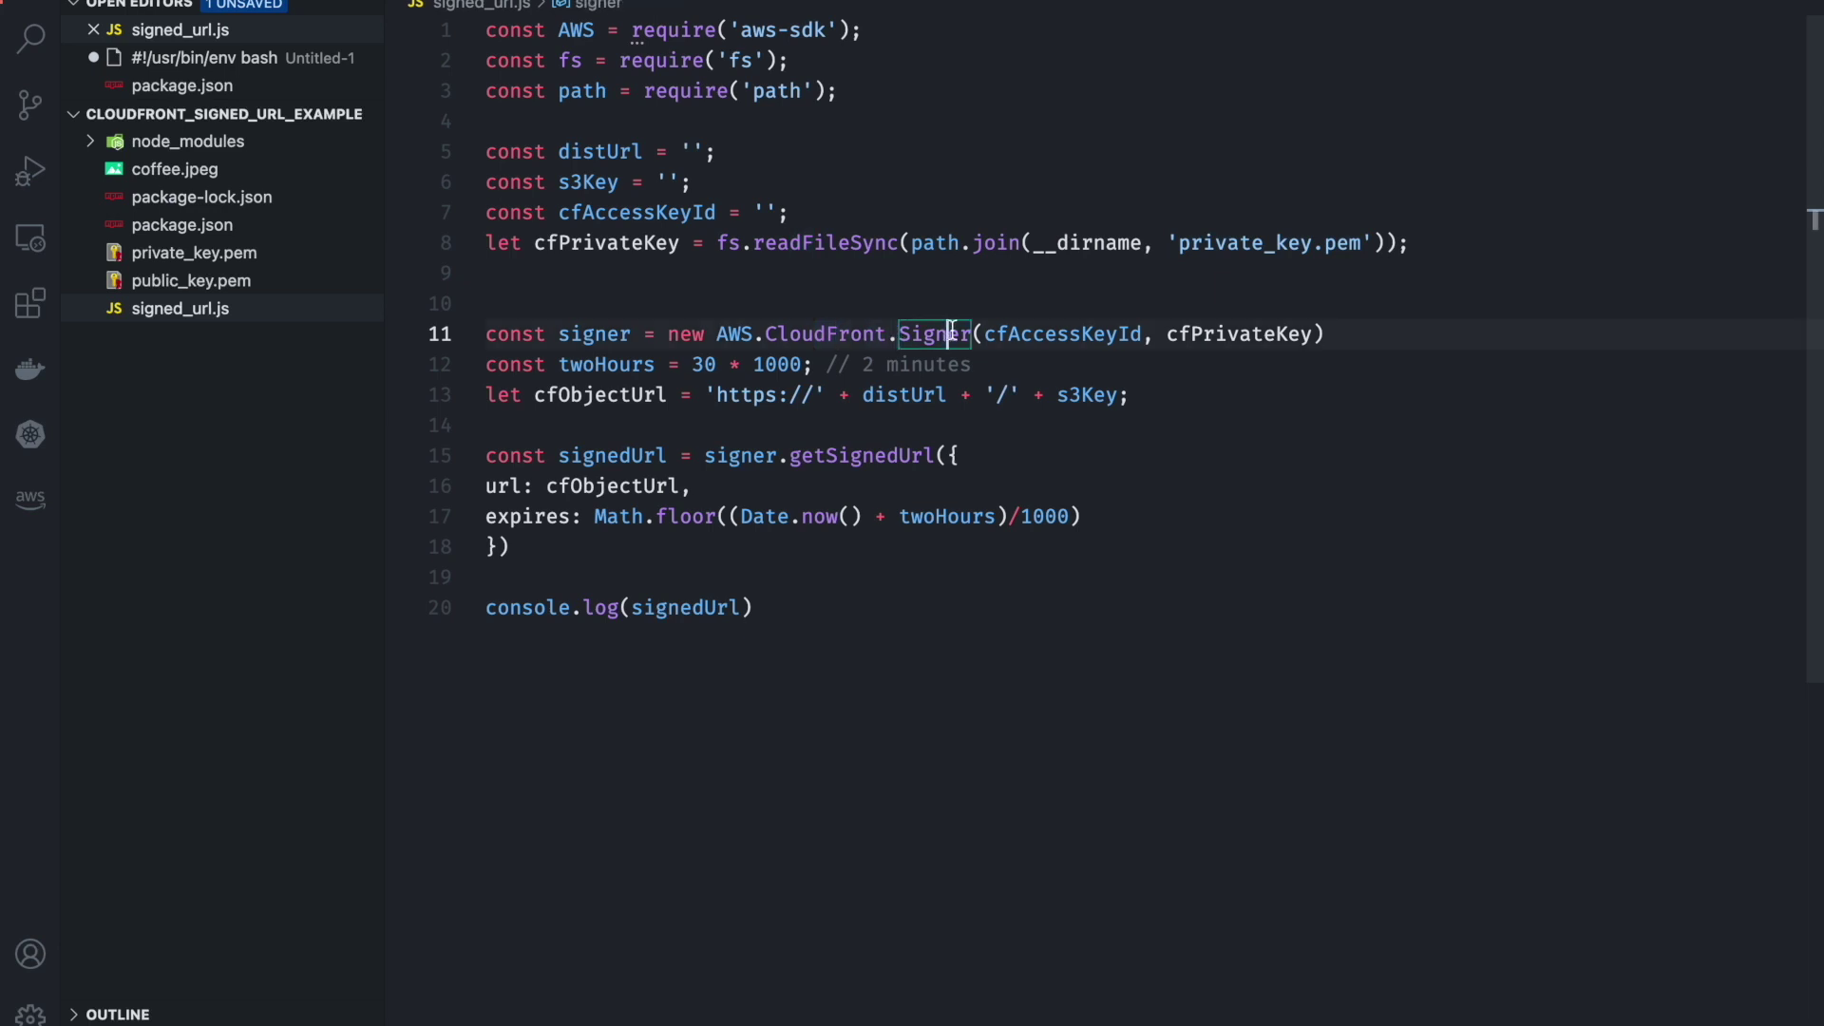
drag(806, 334, 1111, 357)
click(1152, 334)
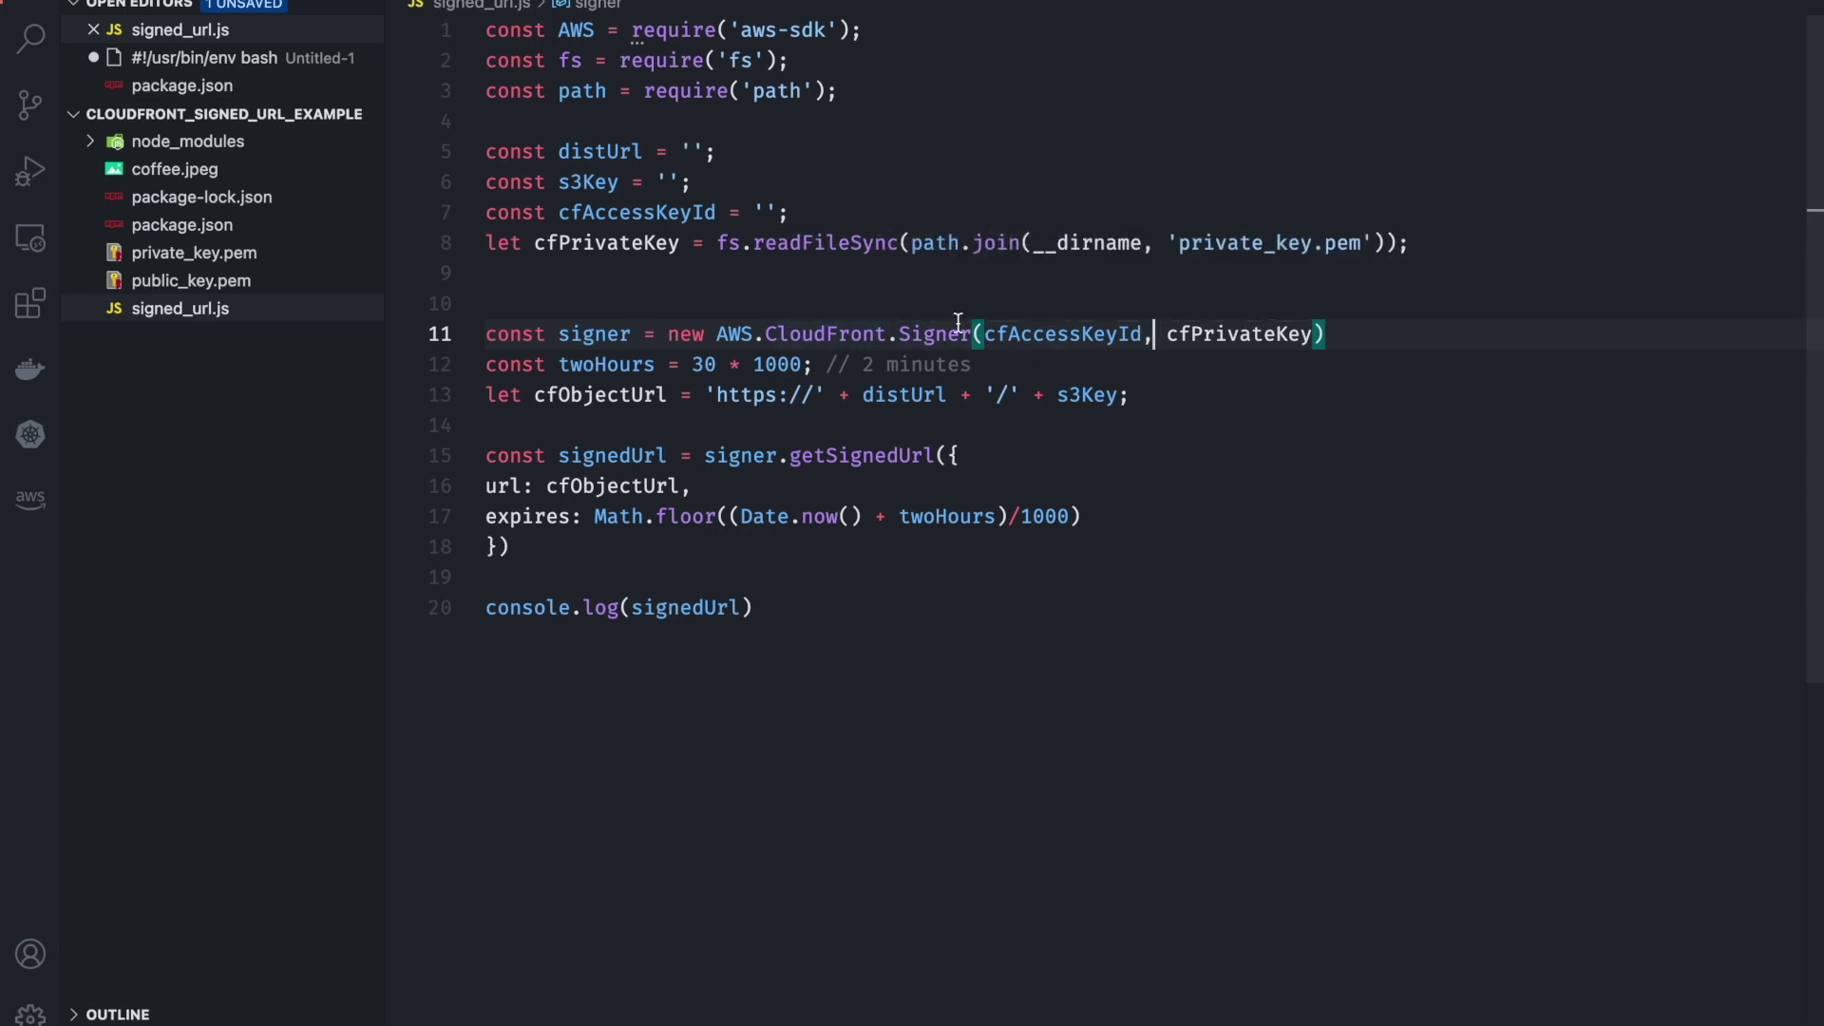
- Walk through the CloudFront signer constructor and the twoHours expiry with its 30-second multiplier
click(891, 334)
key(Down)
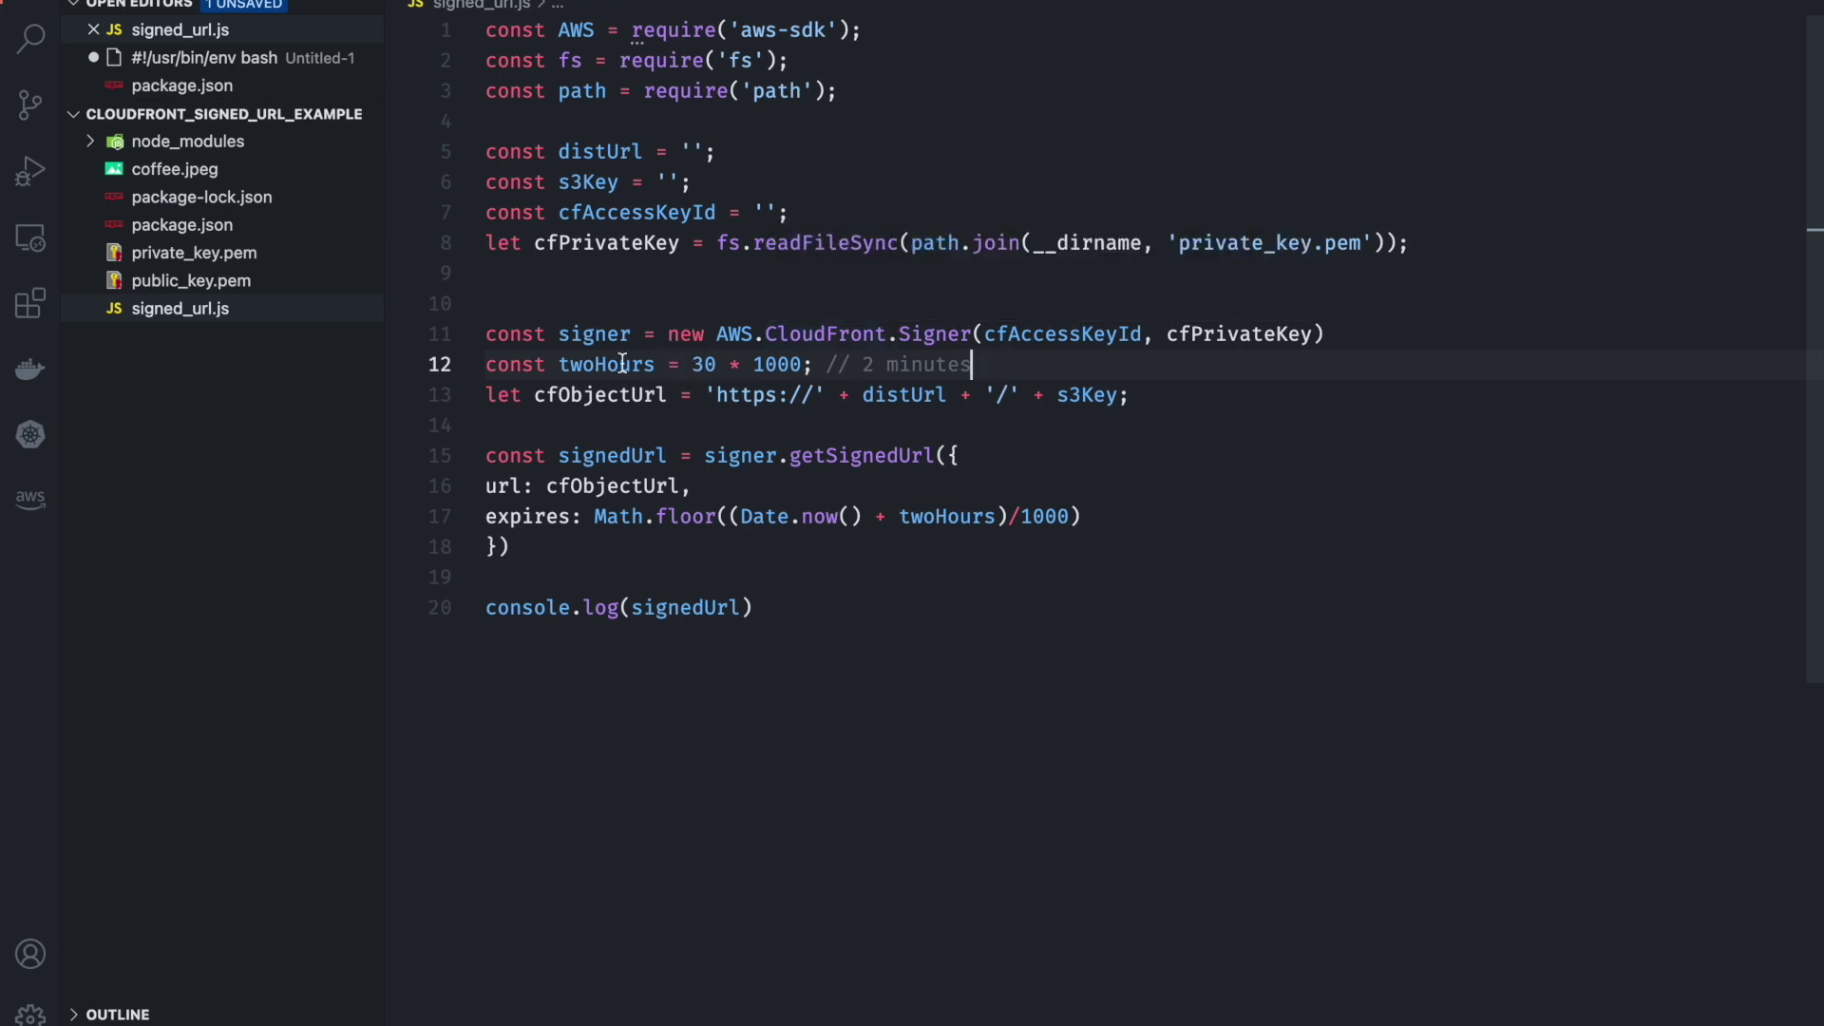
drag(593, 365, 777, 365)
click(805, 365)
click(691, 365)
click(753, 158)
key(Left)
key(ctrl+Right)
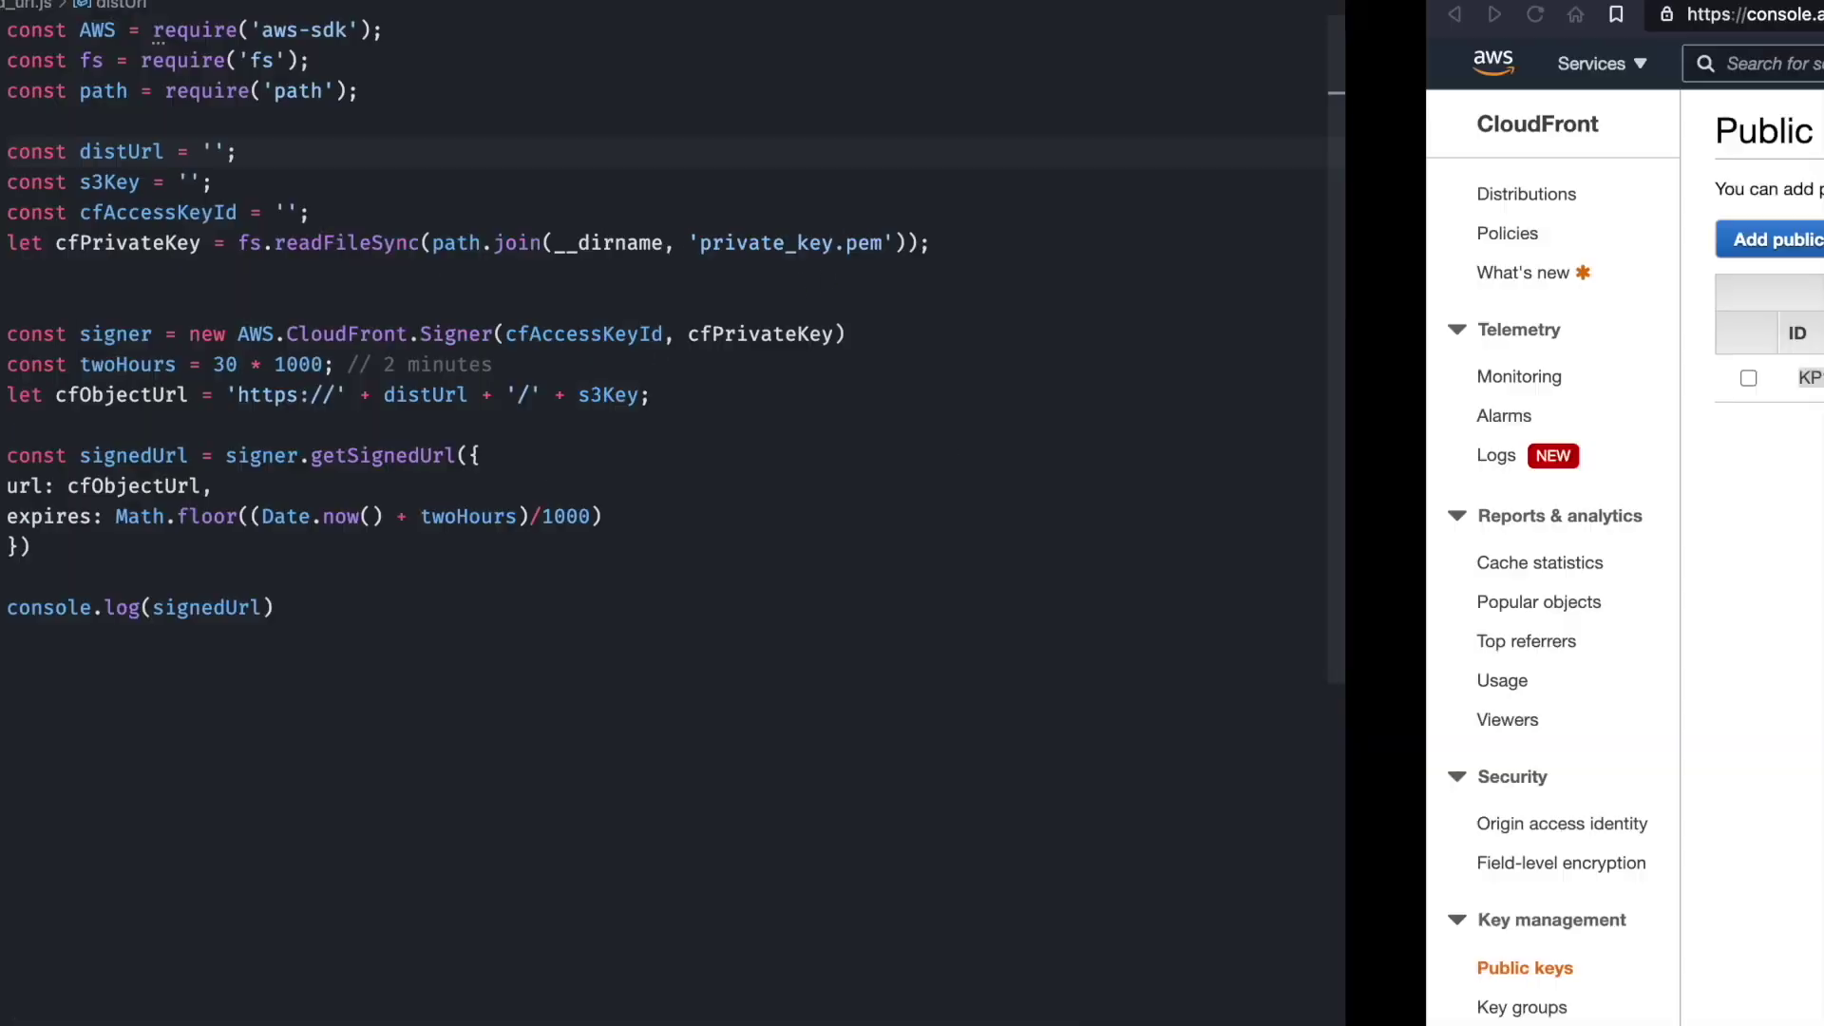
key(ctrl+Left)
click(666, 183)
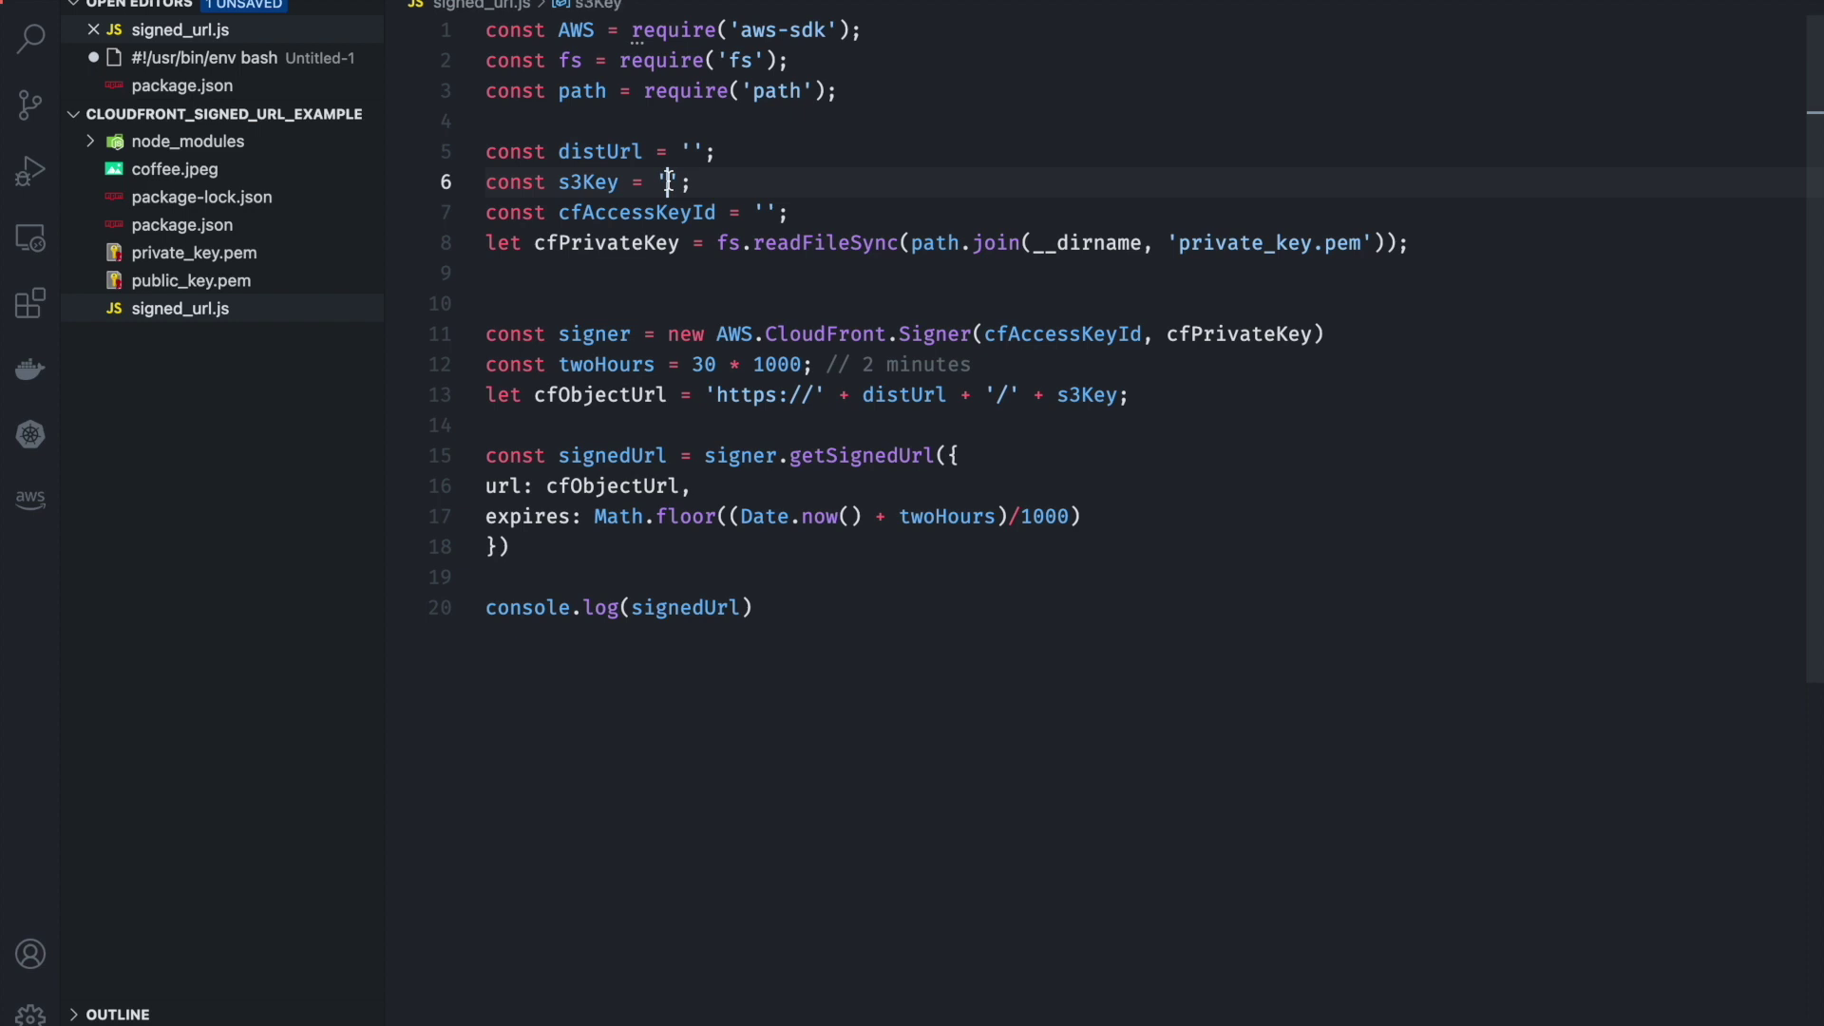
click(762, 213)
key(ctrl+v)
- Set s3Key to 'coffee.jpeg'
key(Up)
key(Left)
key(Left)
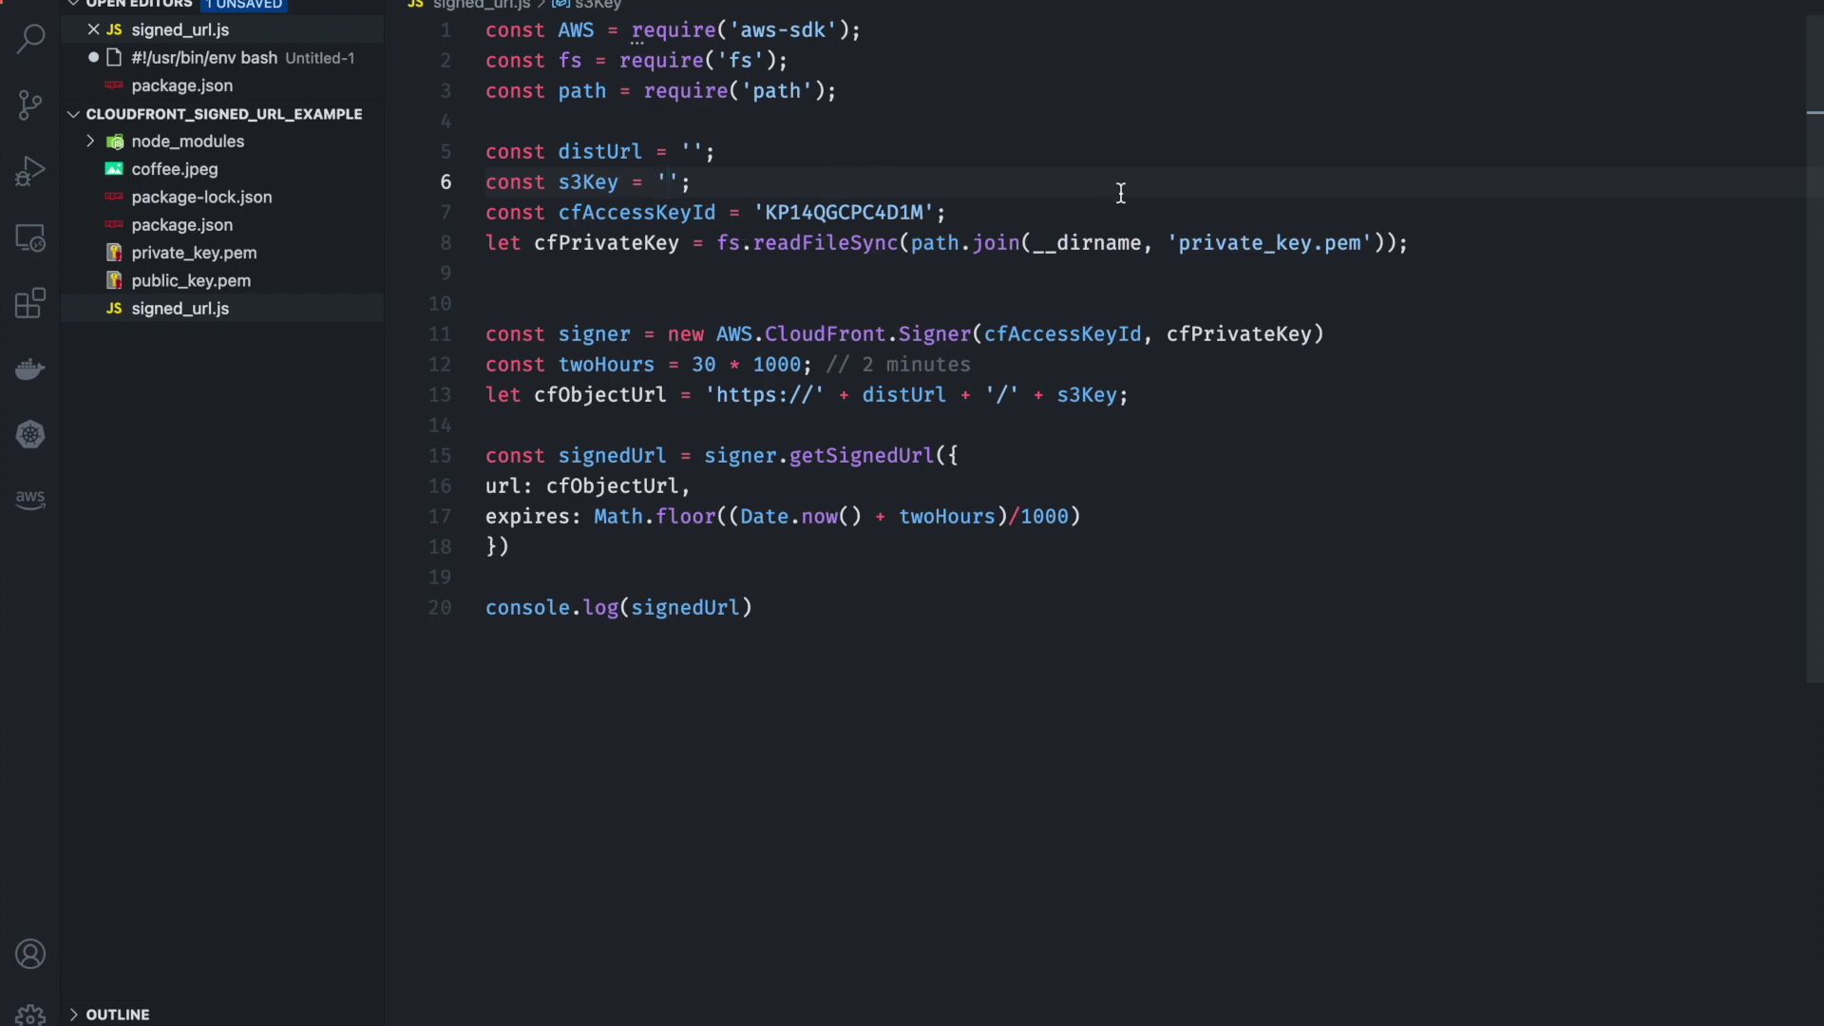
text(c)
text(offee.)
text(jpeg)
key(BackSpace)
text(g)
key(Up)
key(Left)
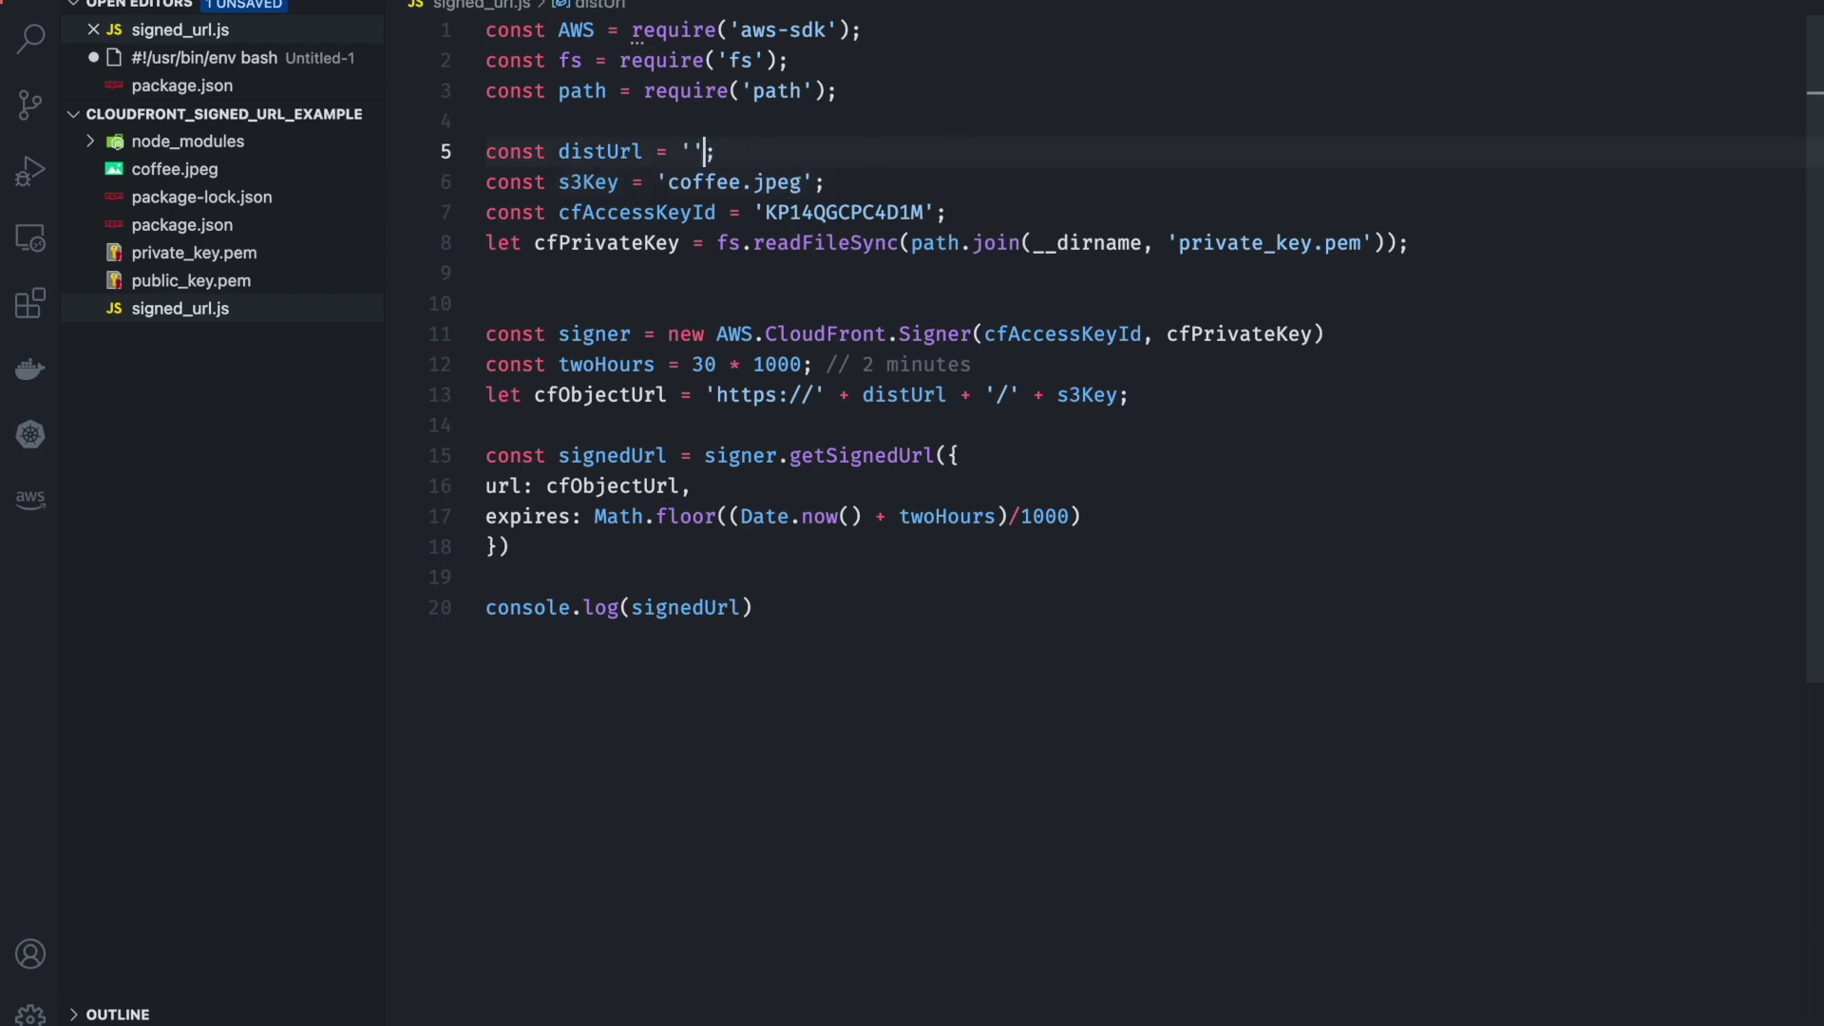
key(Left)
- Copy domain d2oblb9dkhzwks.cloudfront.net from CloudFront Distributions and paste it into distUrl
key(ctrl+Right)
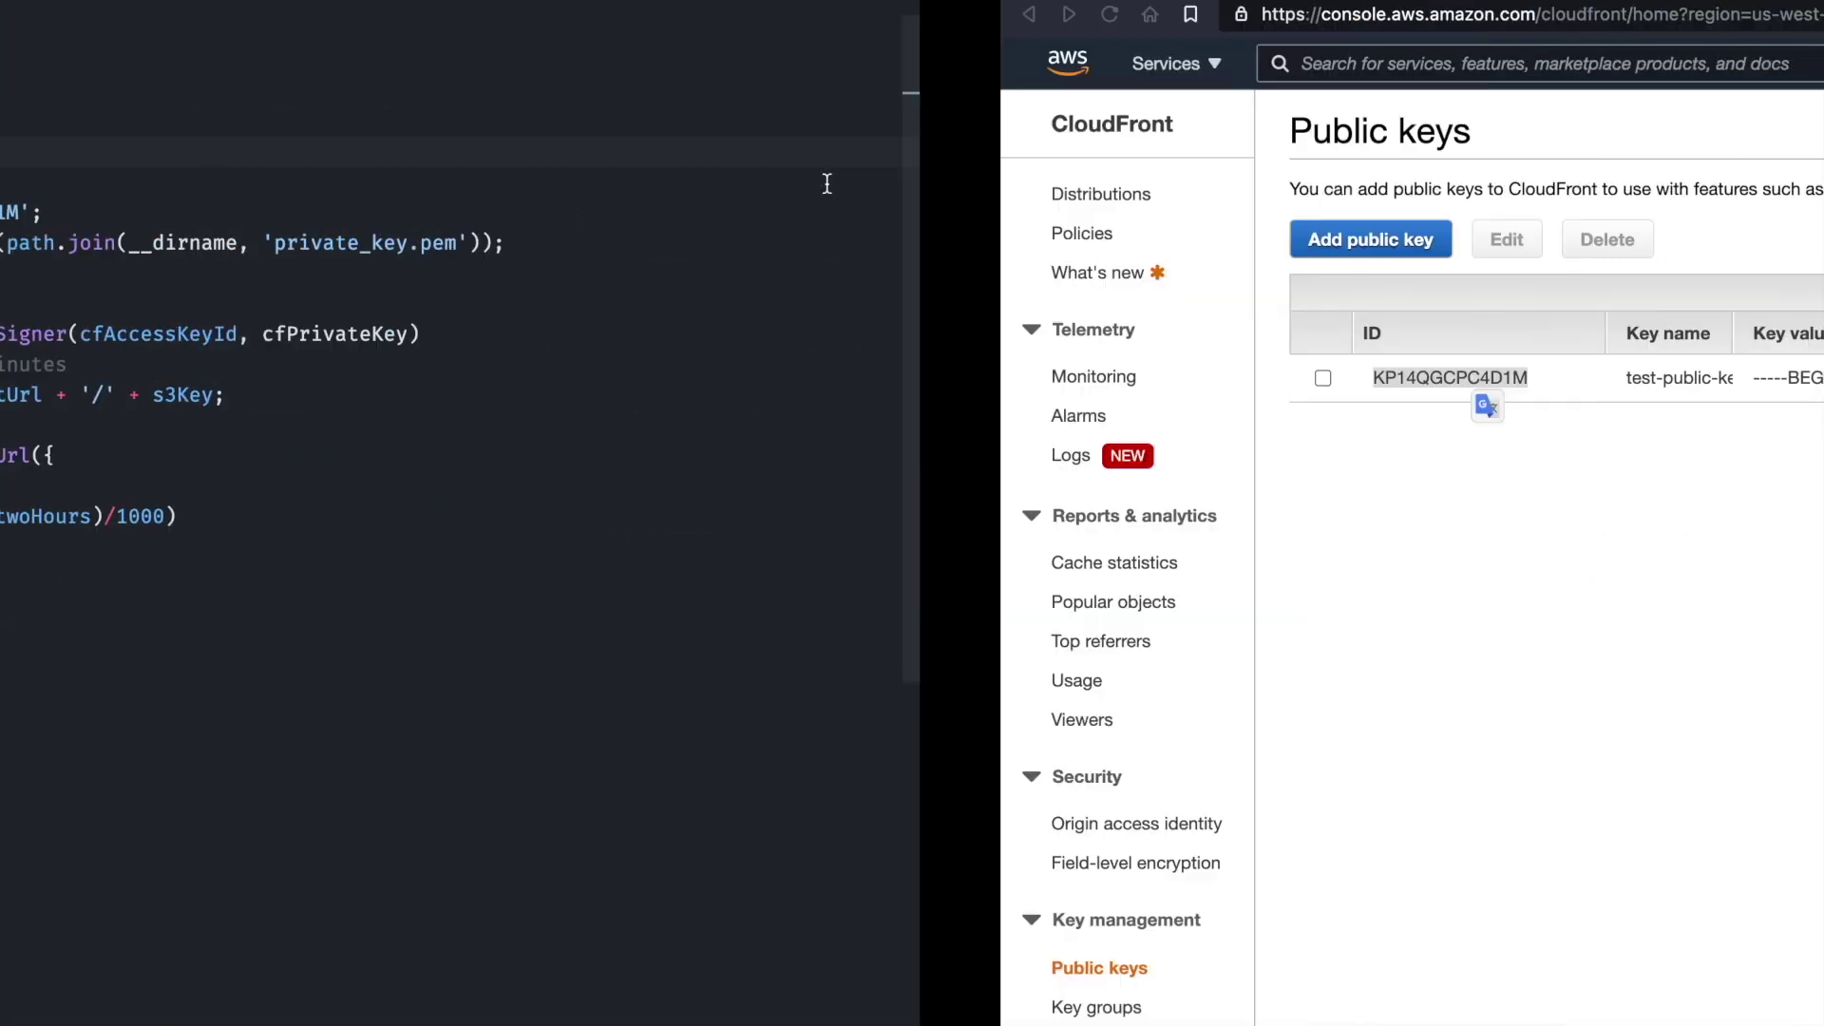
click(57, 194)
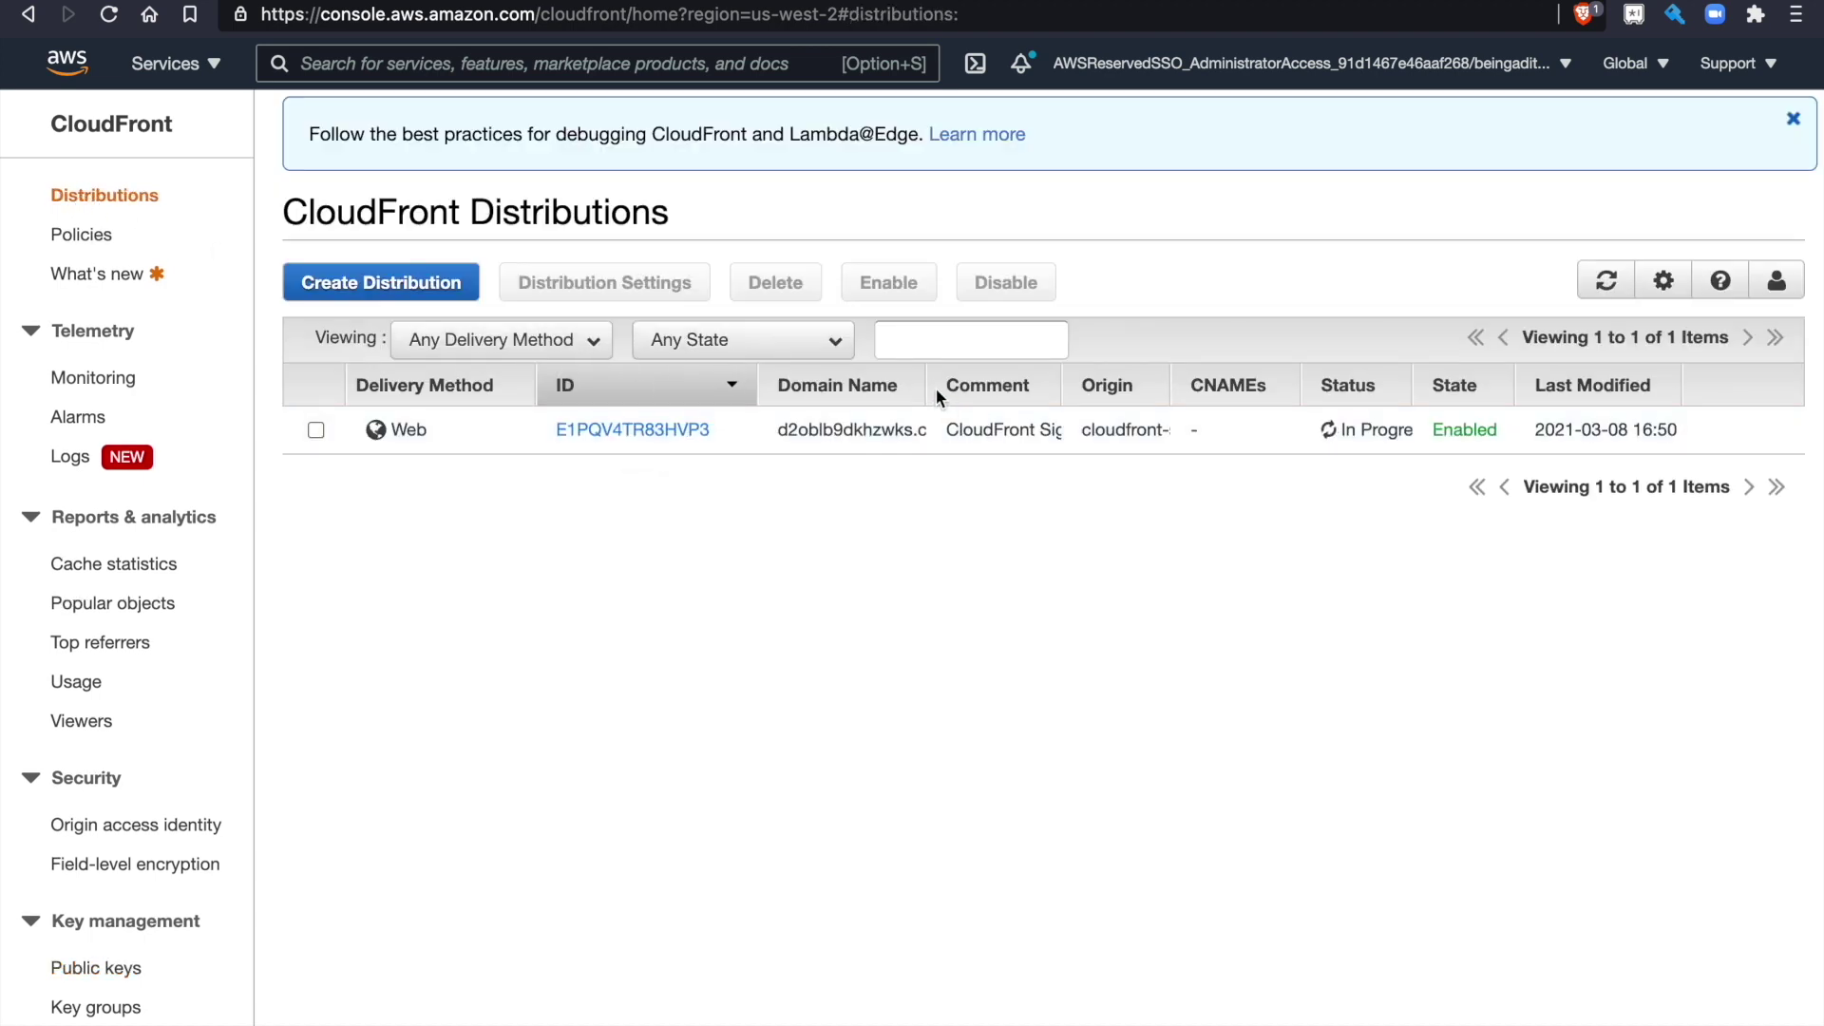
drag(928, 386, 1207, 388)
drag(1034, 428, 784, 431)
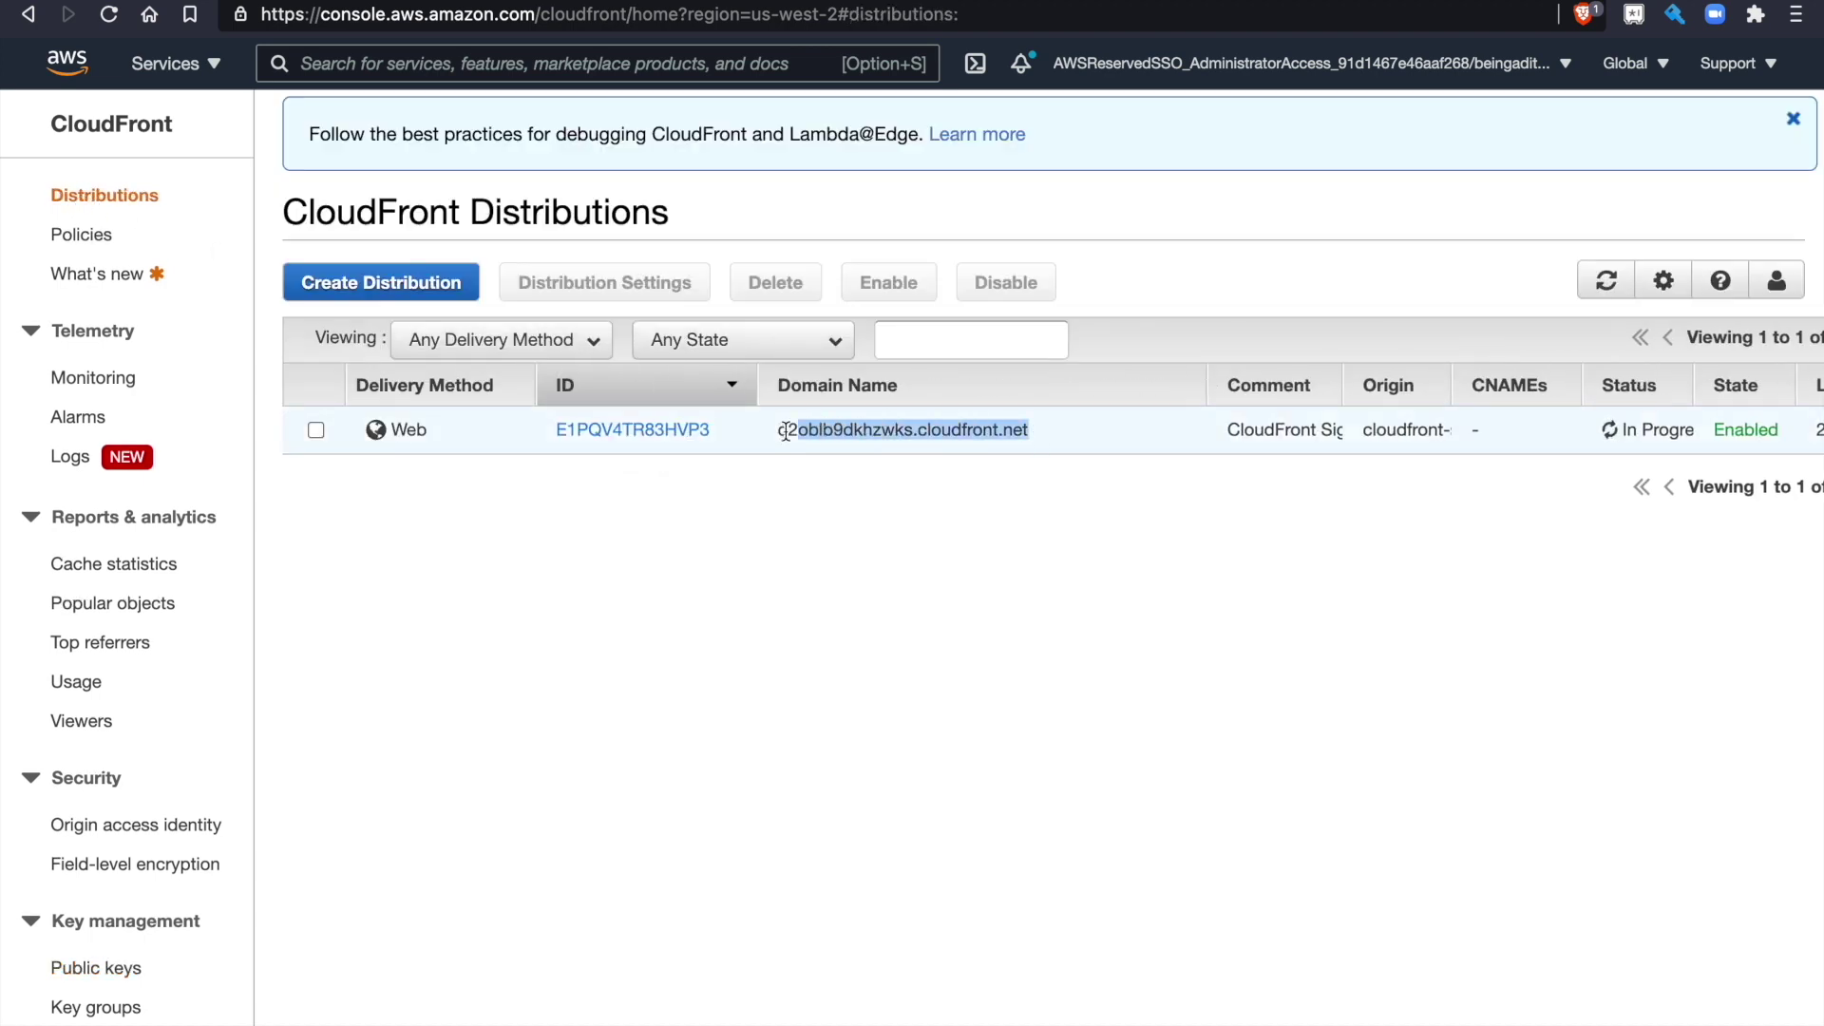
key(ctrl+Left)
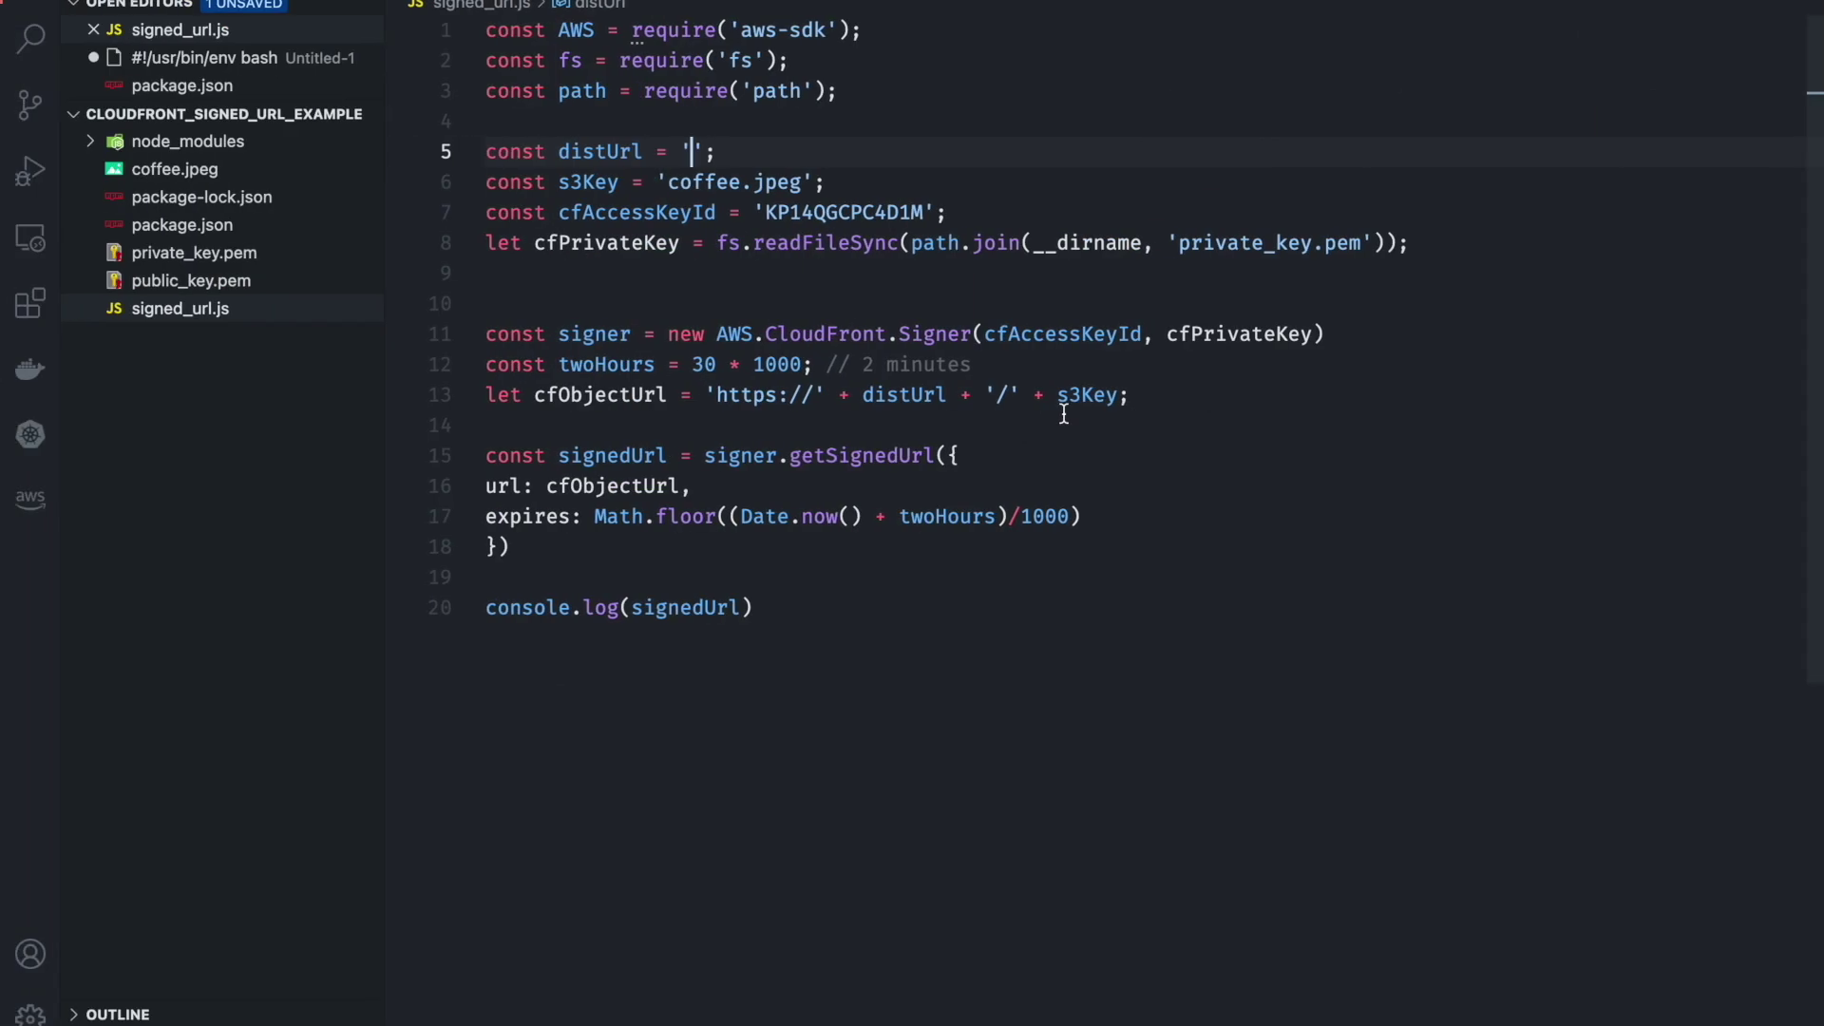
text(d2oblb9dkhzwks.cloudfront.net)
key(Down)
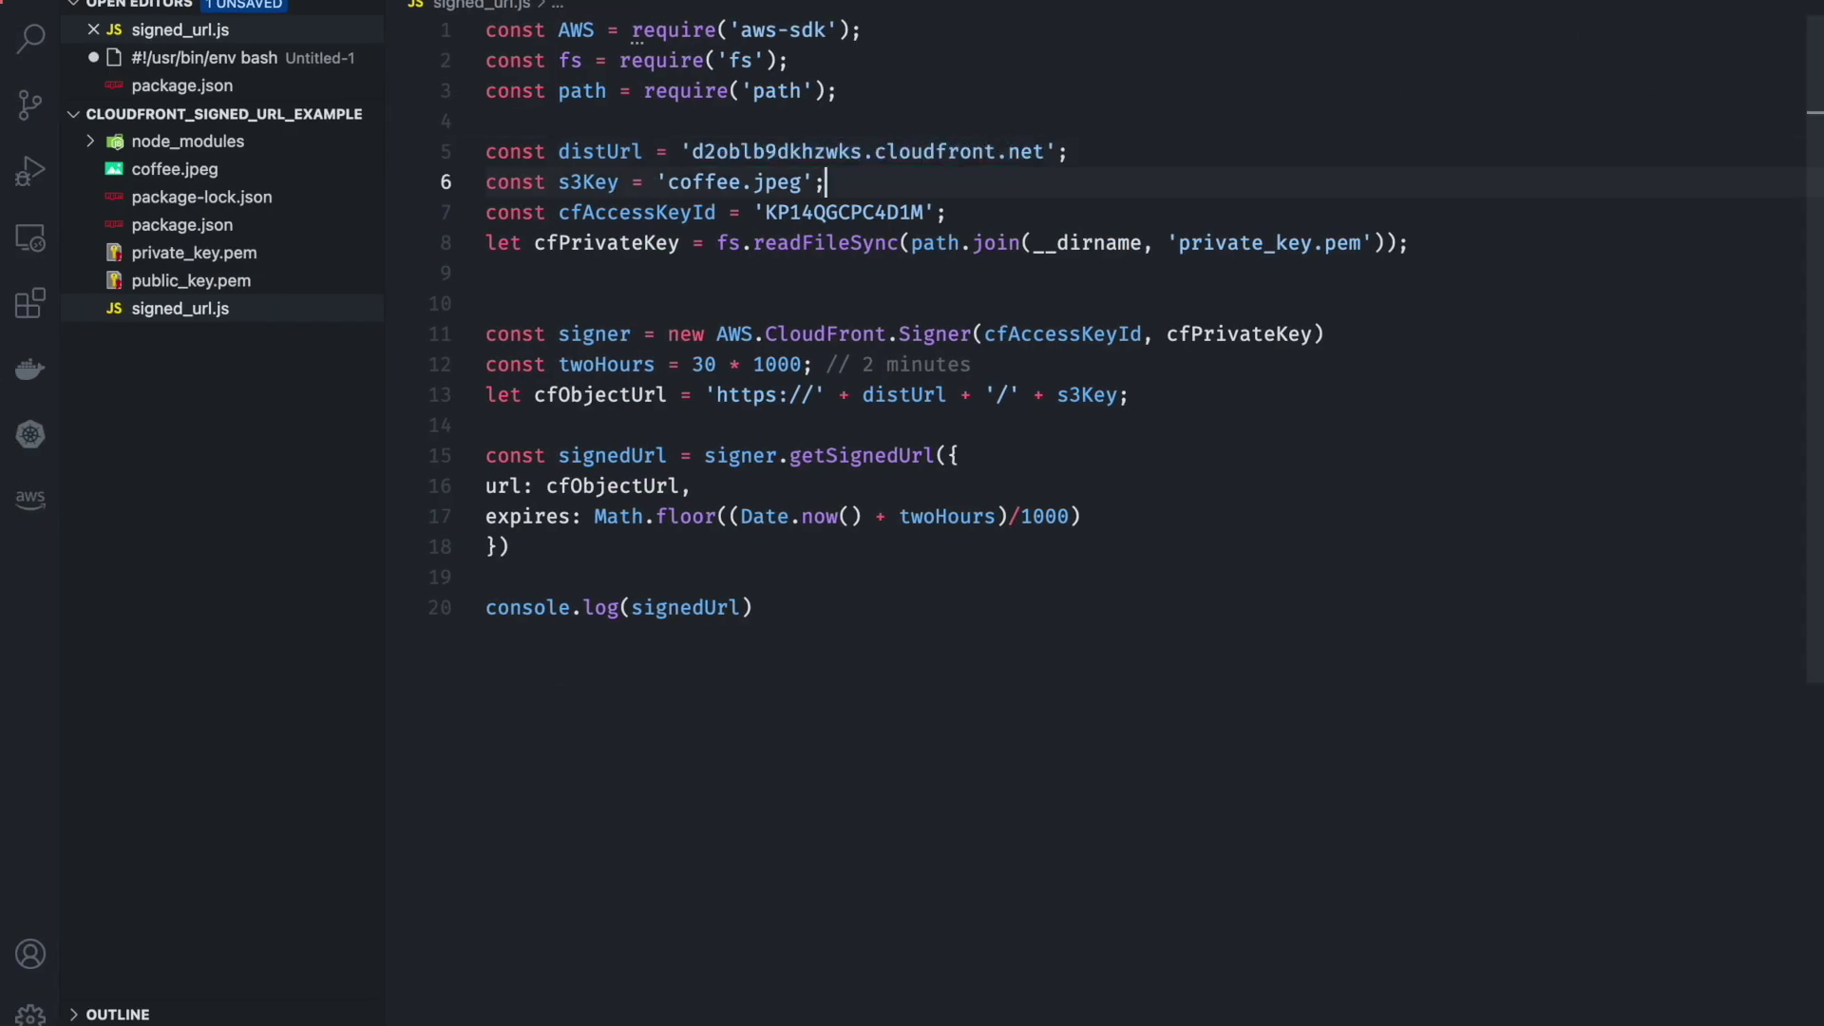
click(1083, 472)
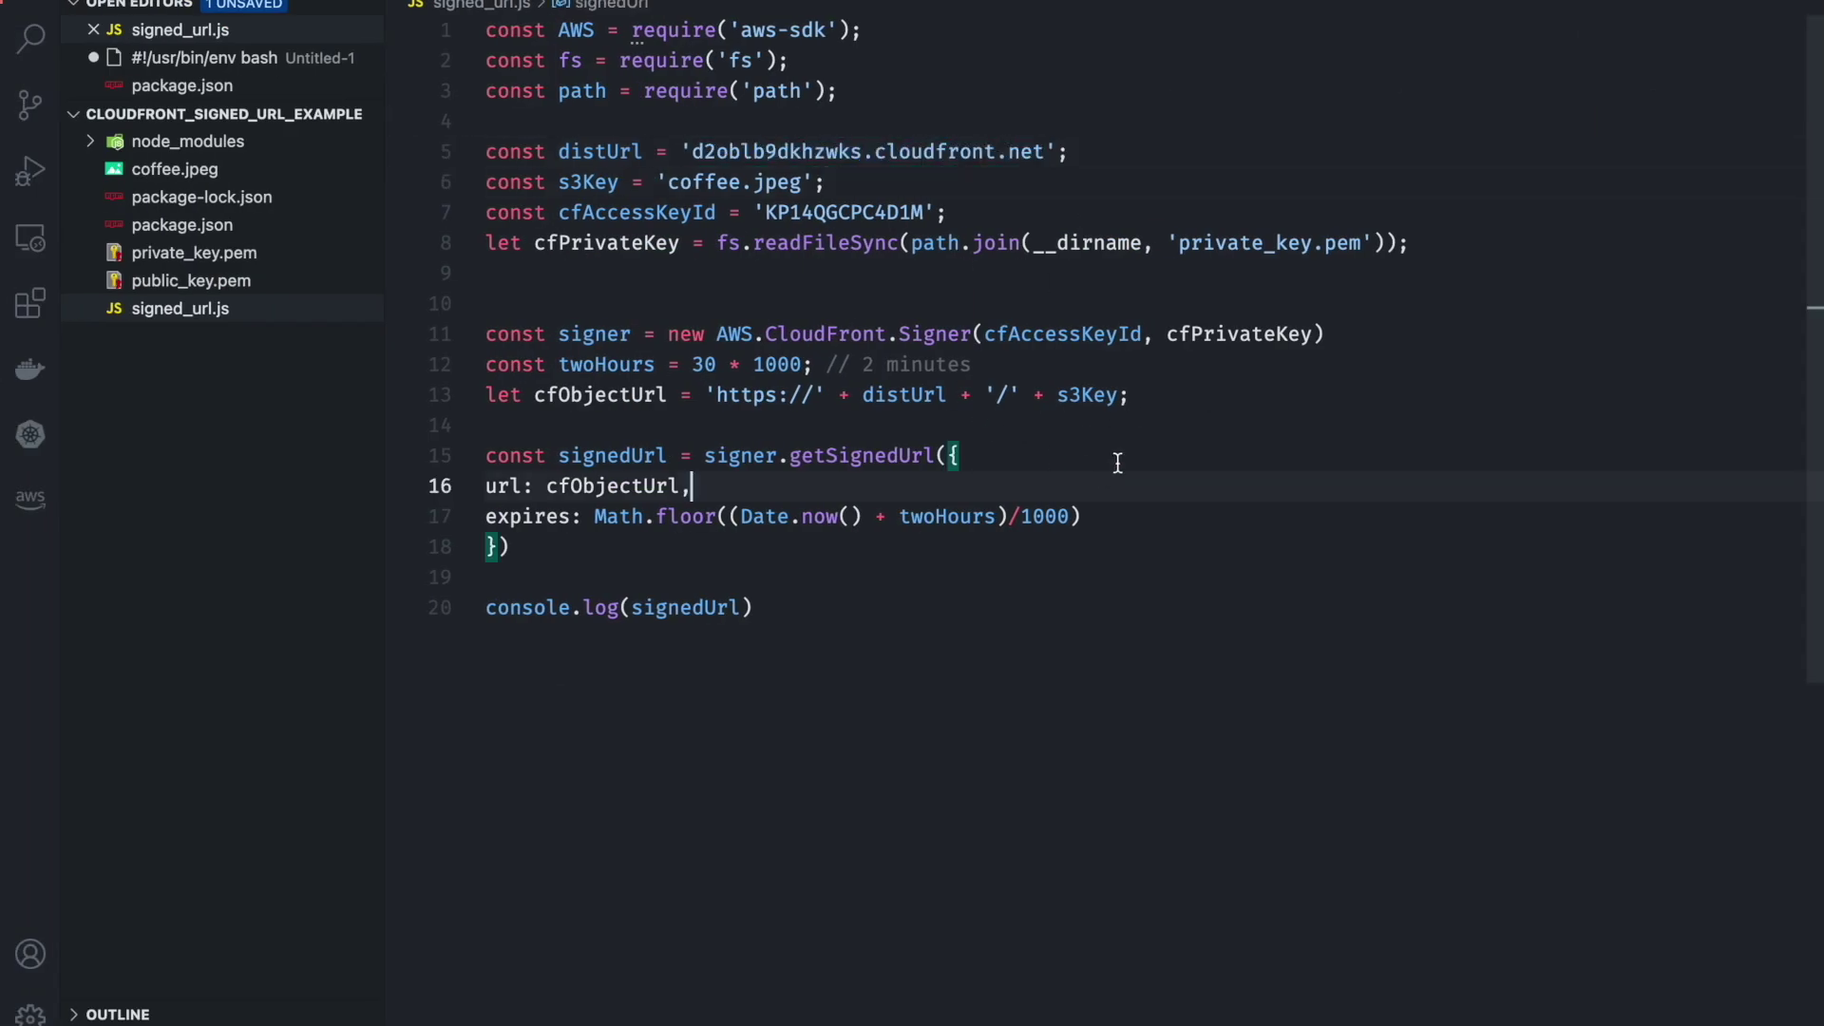
click(943, 173)
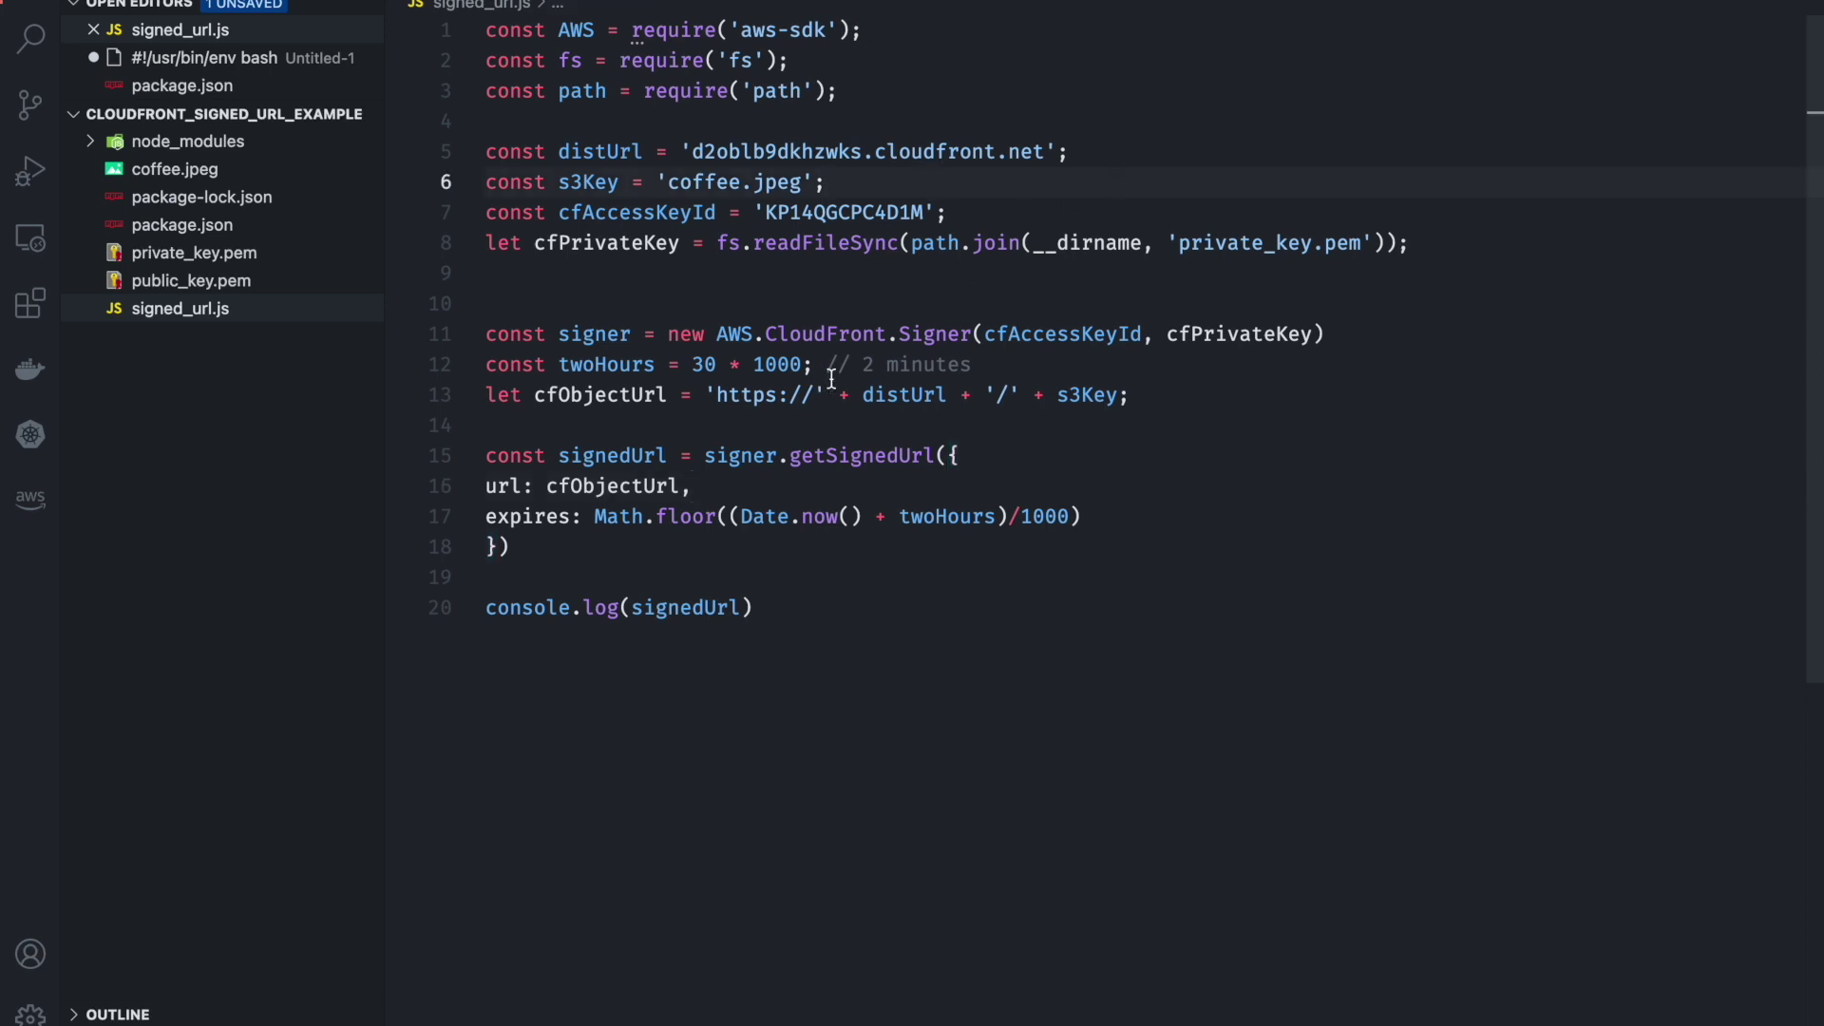
scroll(1026, 453, down, 2)
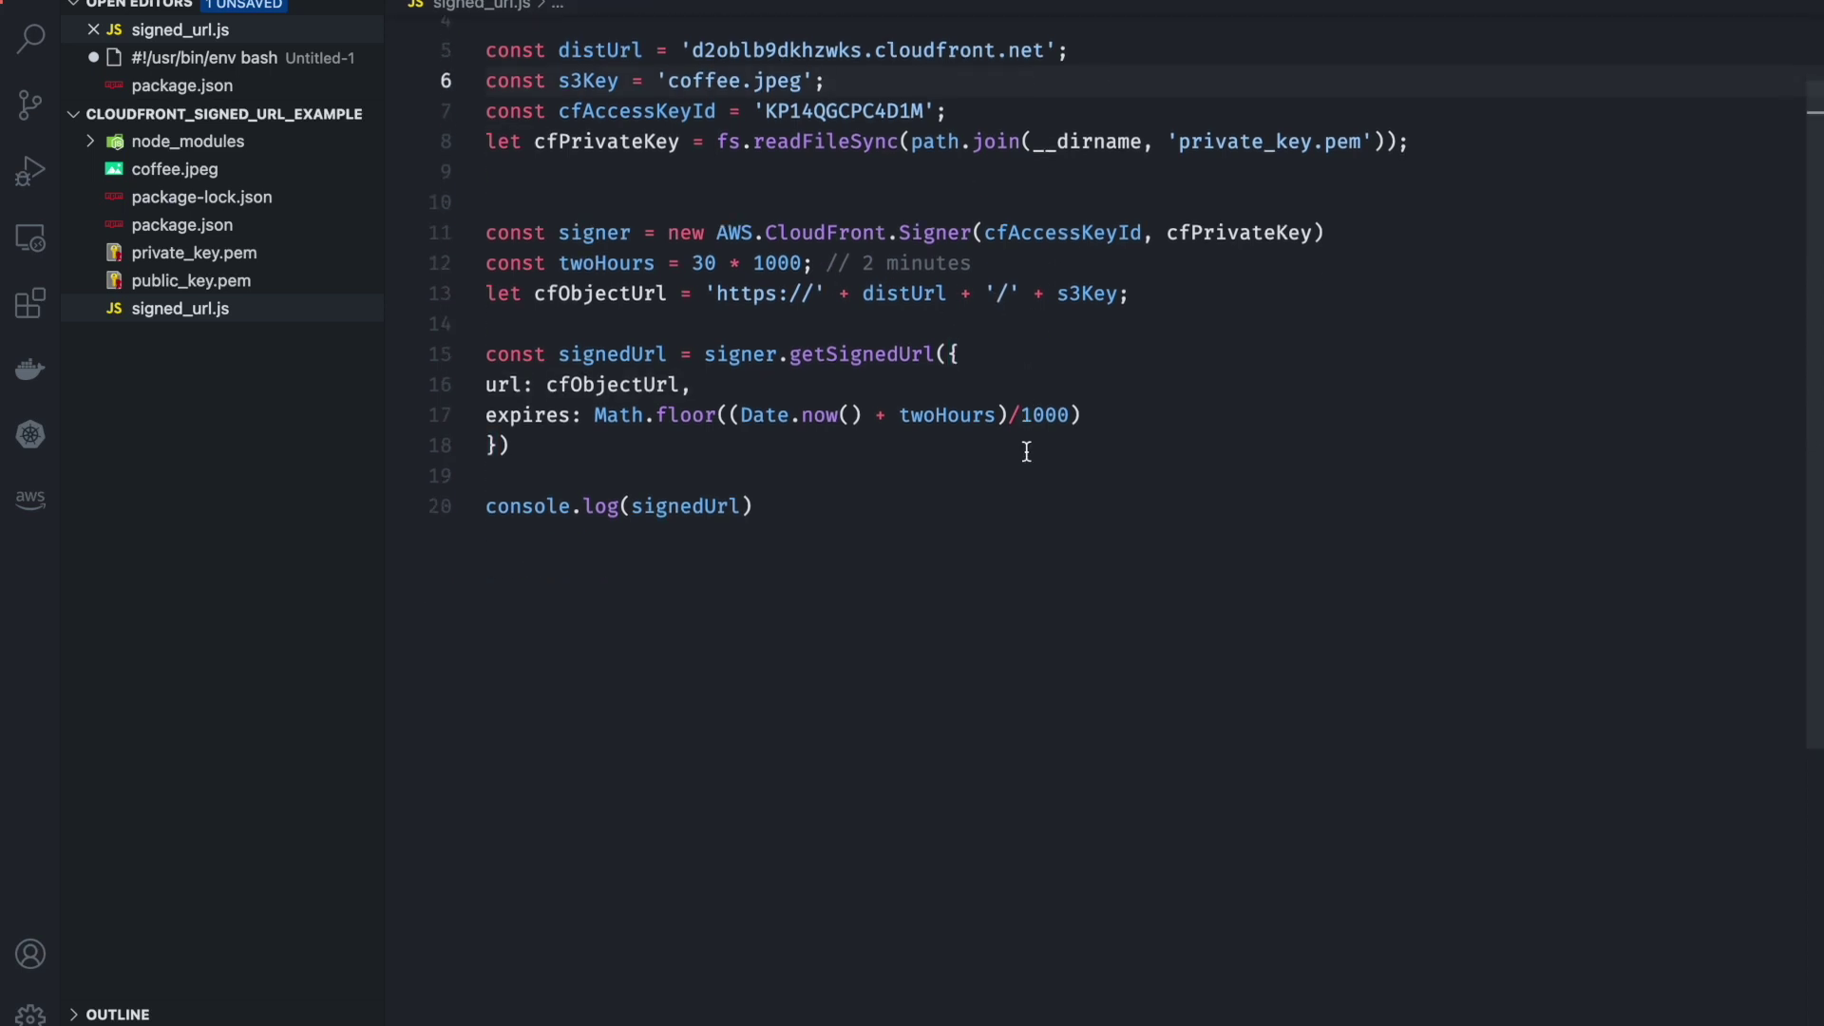
scroll(1026, 451, up, 2)
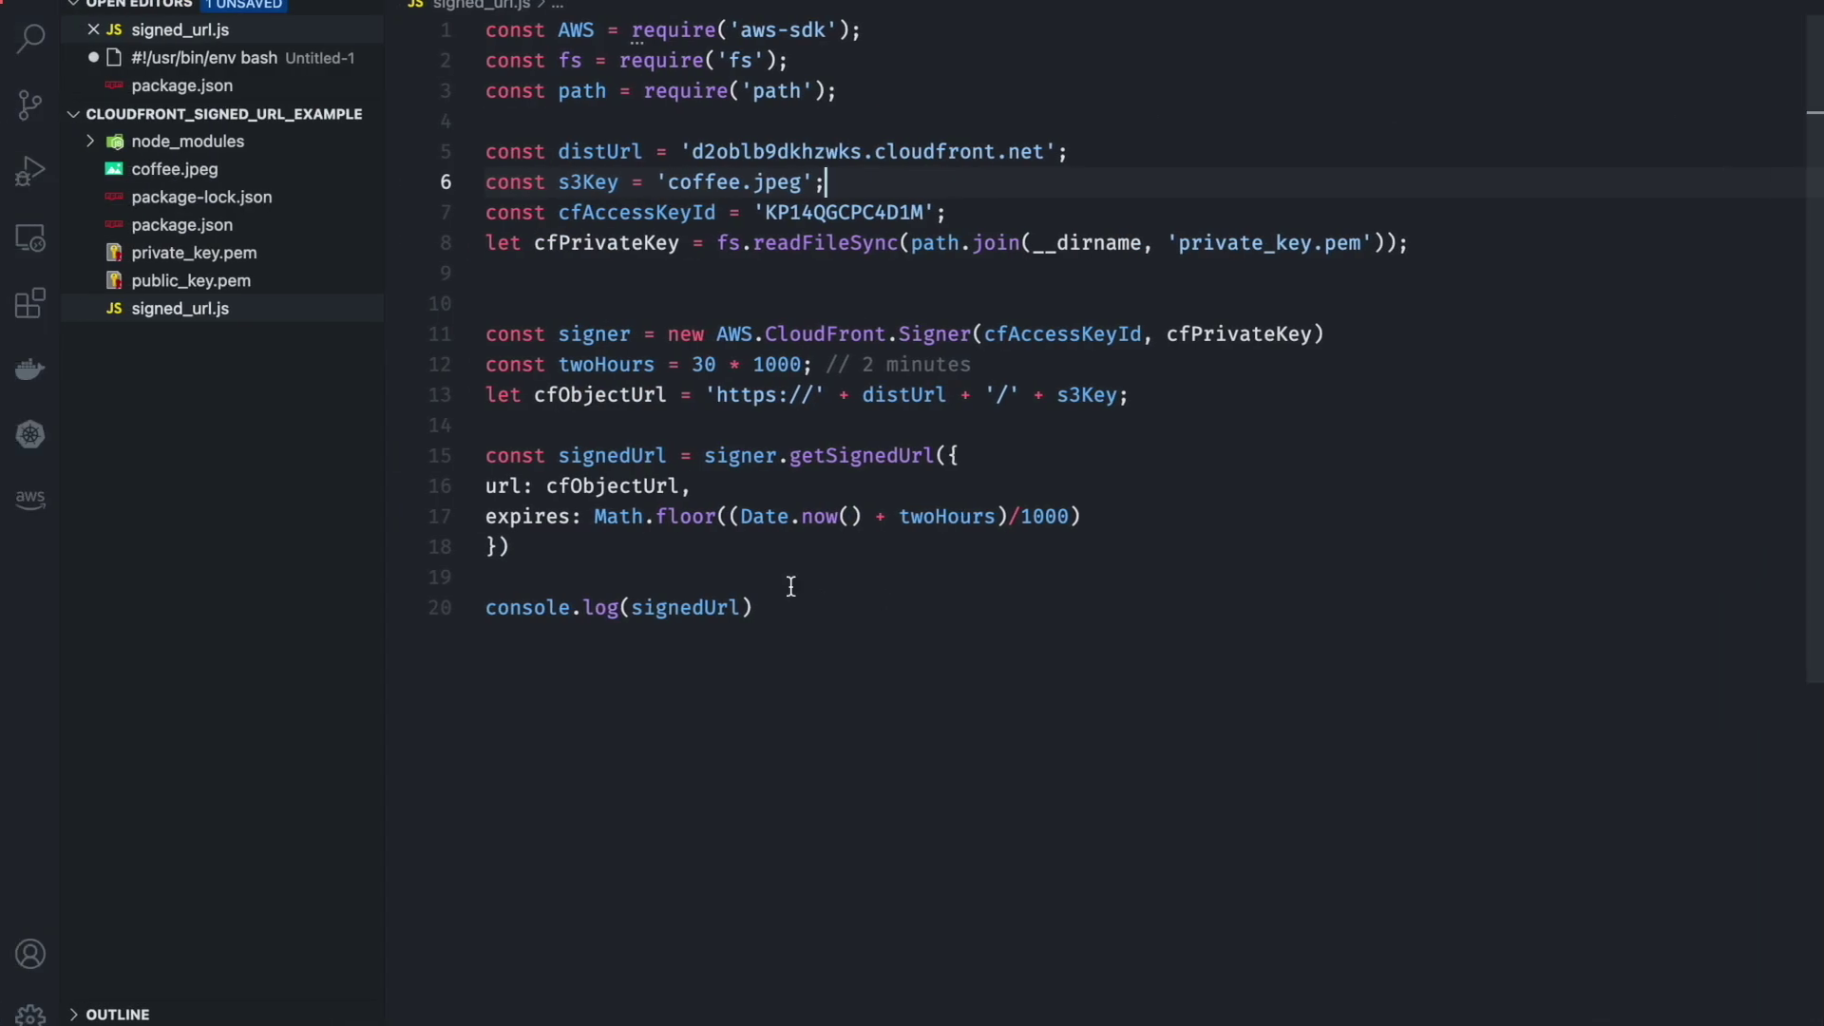
key(ctrl+Up)
- Load the unsigned coffee.jpeg CloudFront address and read its Missing Key-Pair-Id error
click(1261, 22)
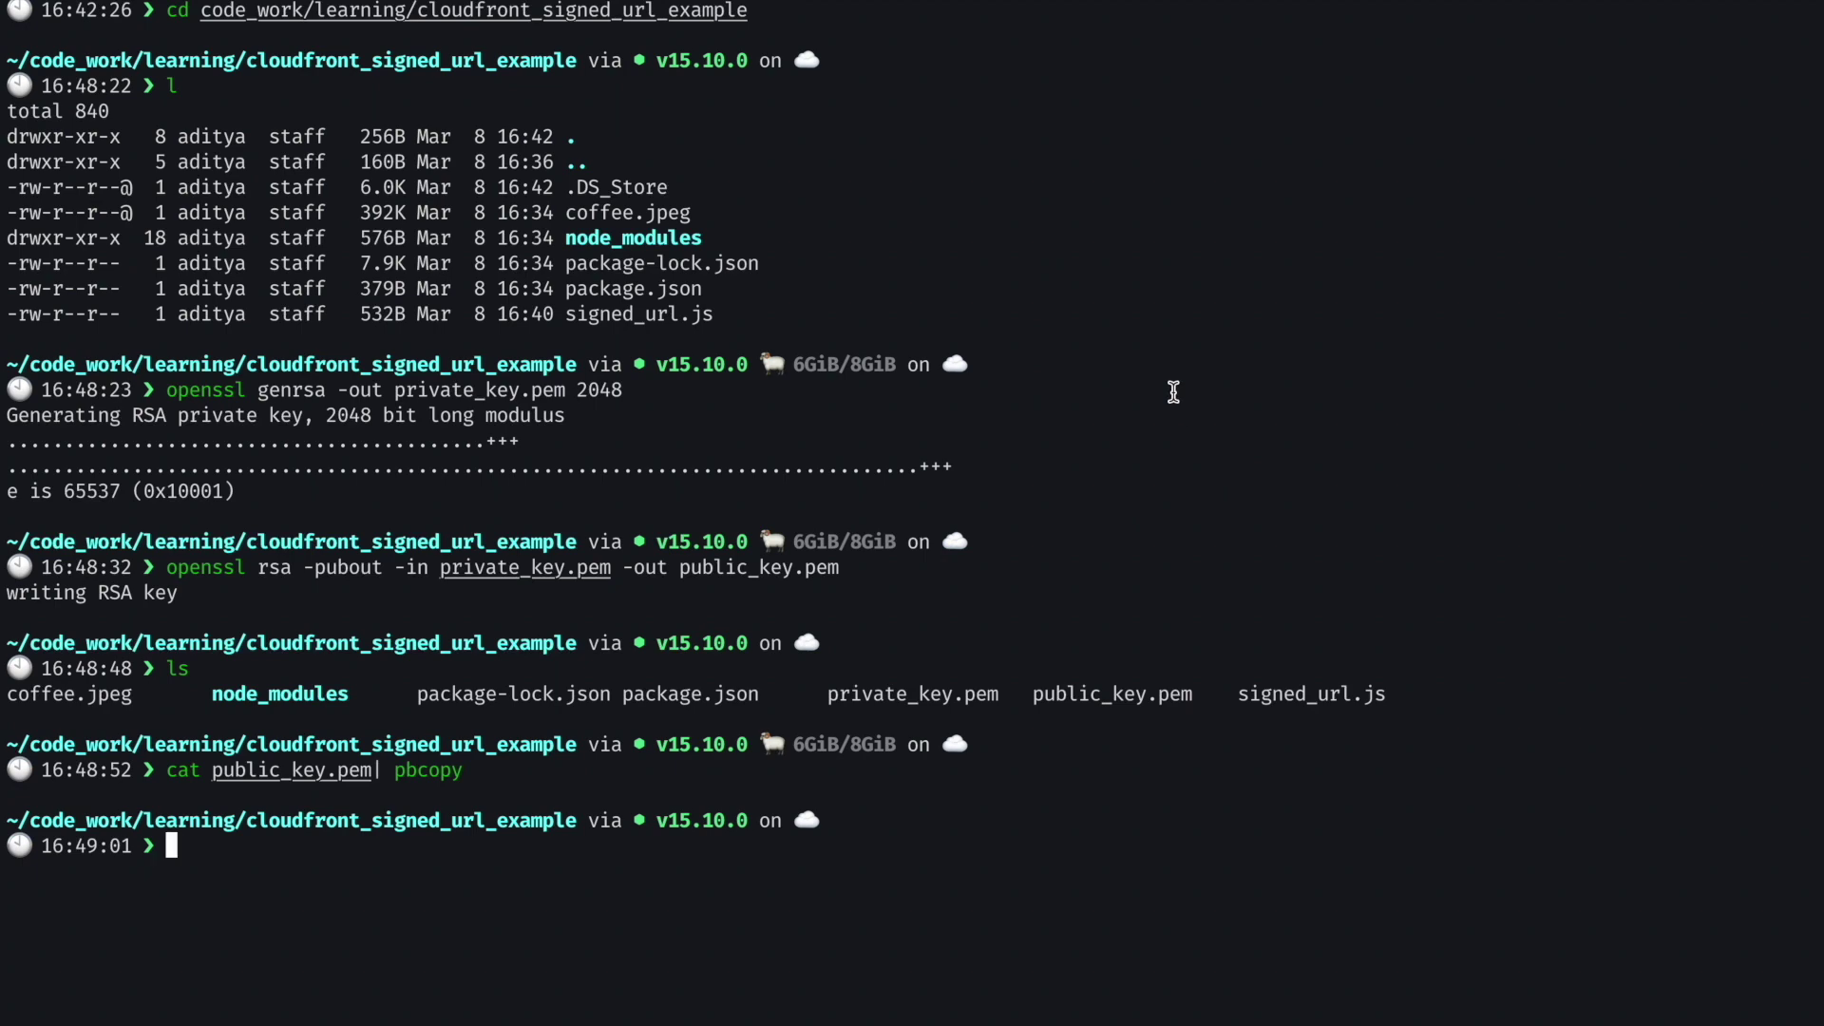
key(ctrl+Left)
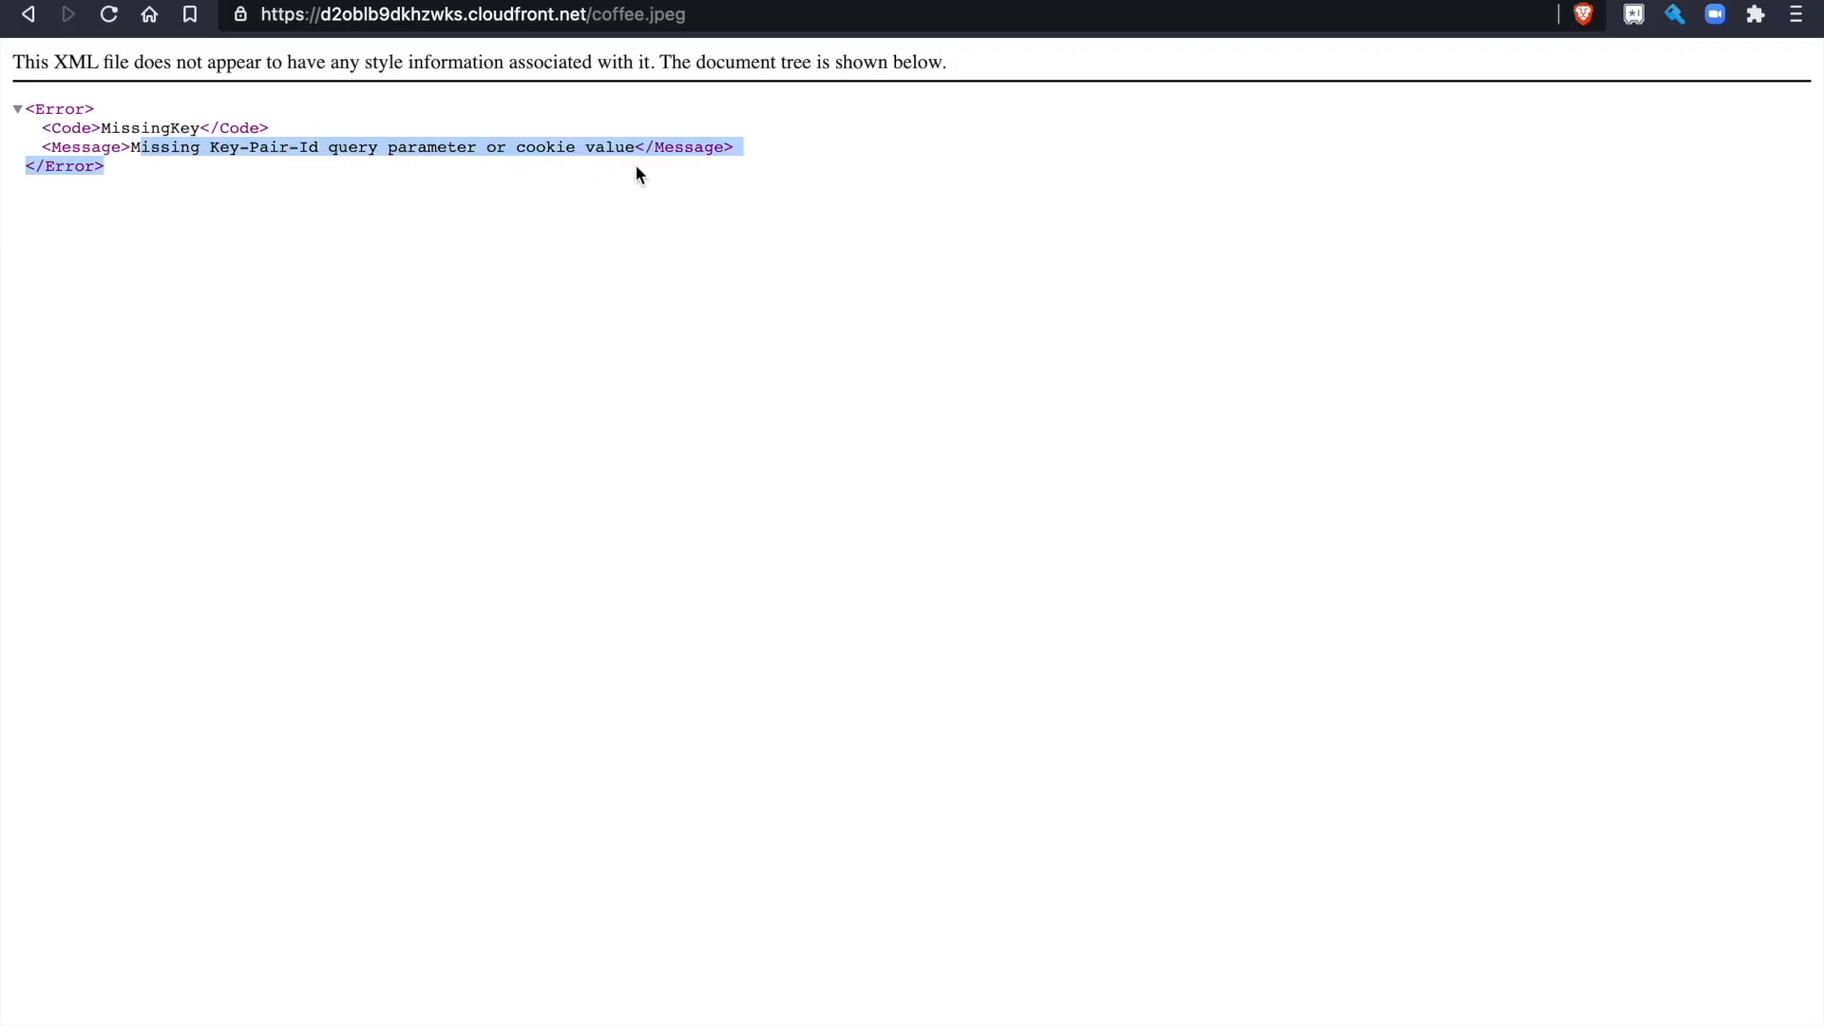
click(530, 143)
triple_click(520, 142)
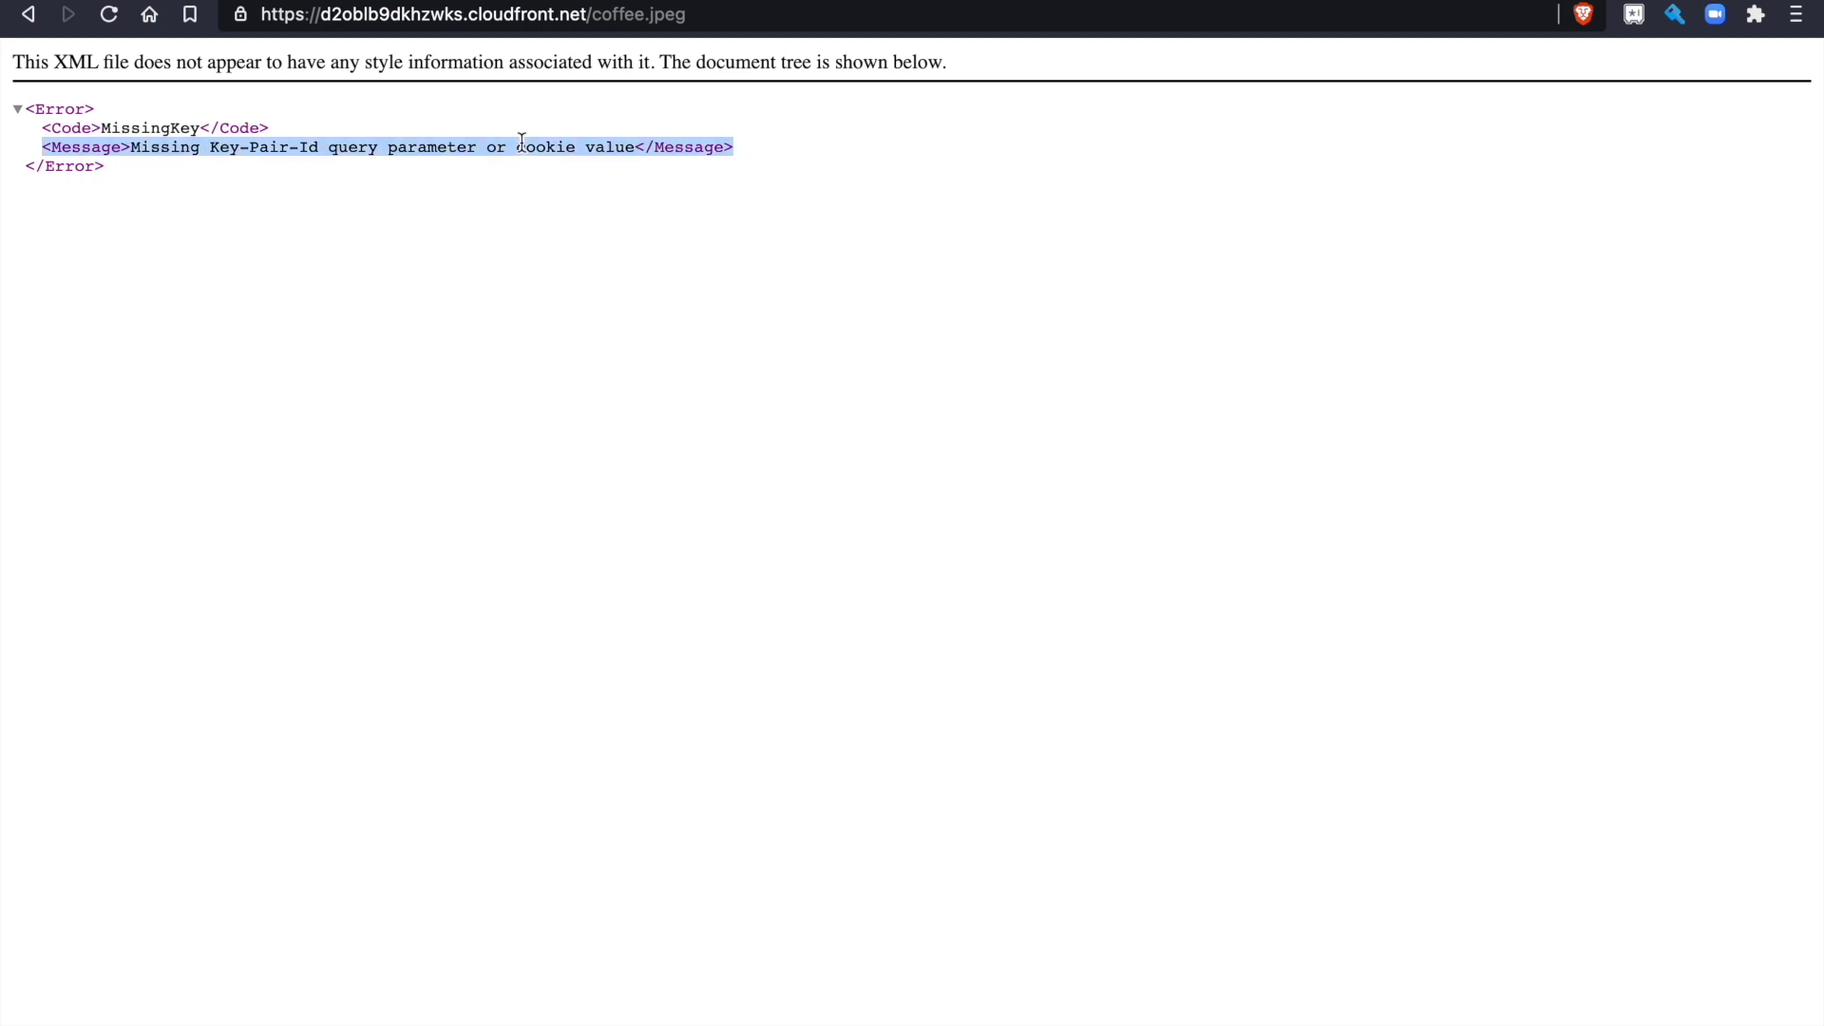
click(536, 147)
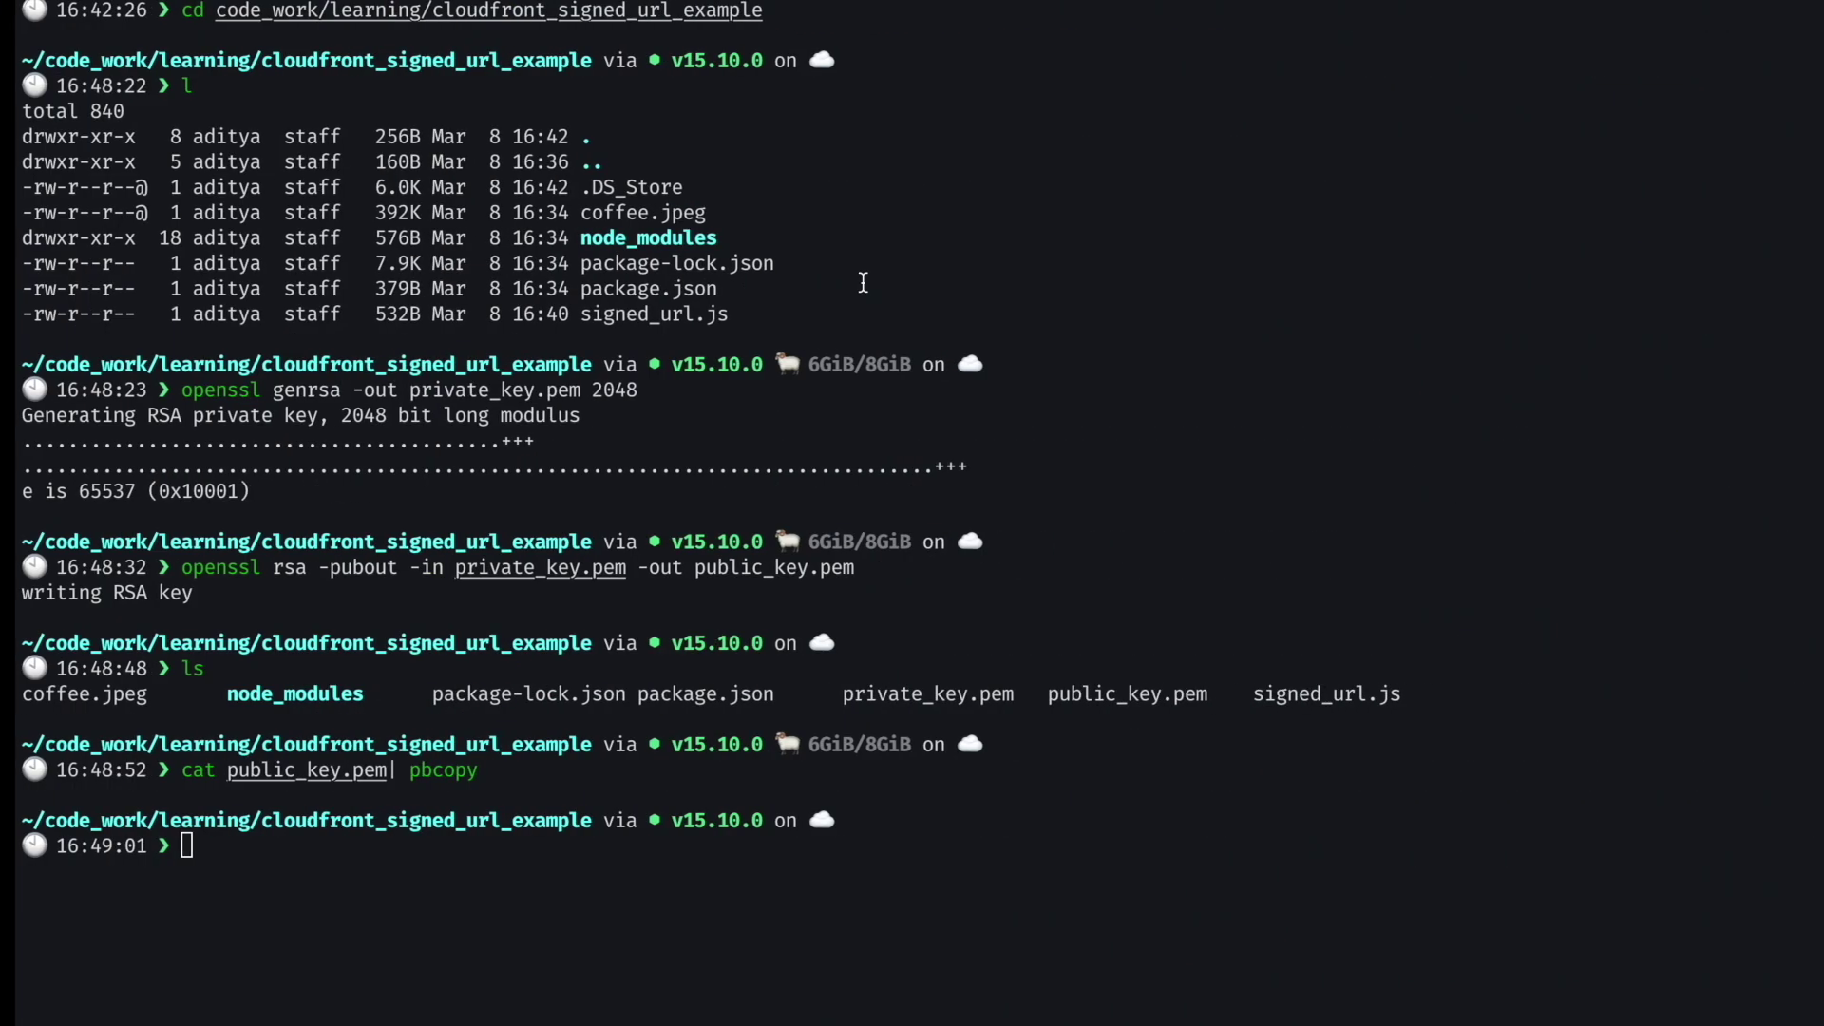
text(npm )
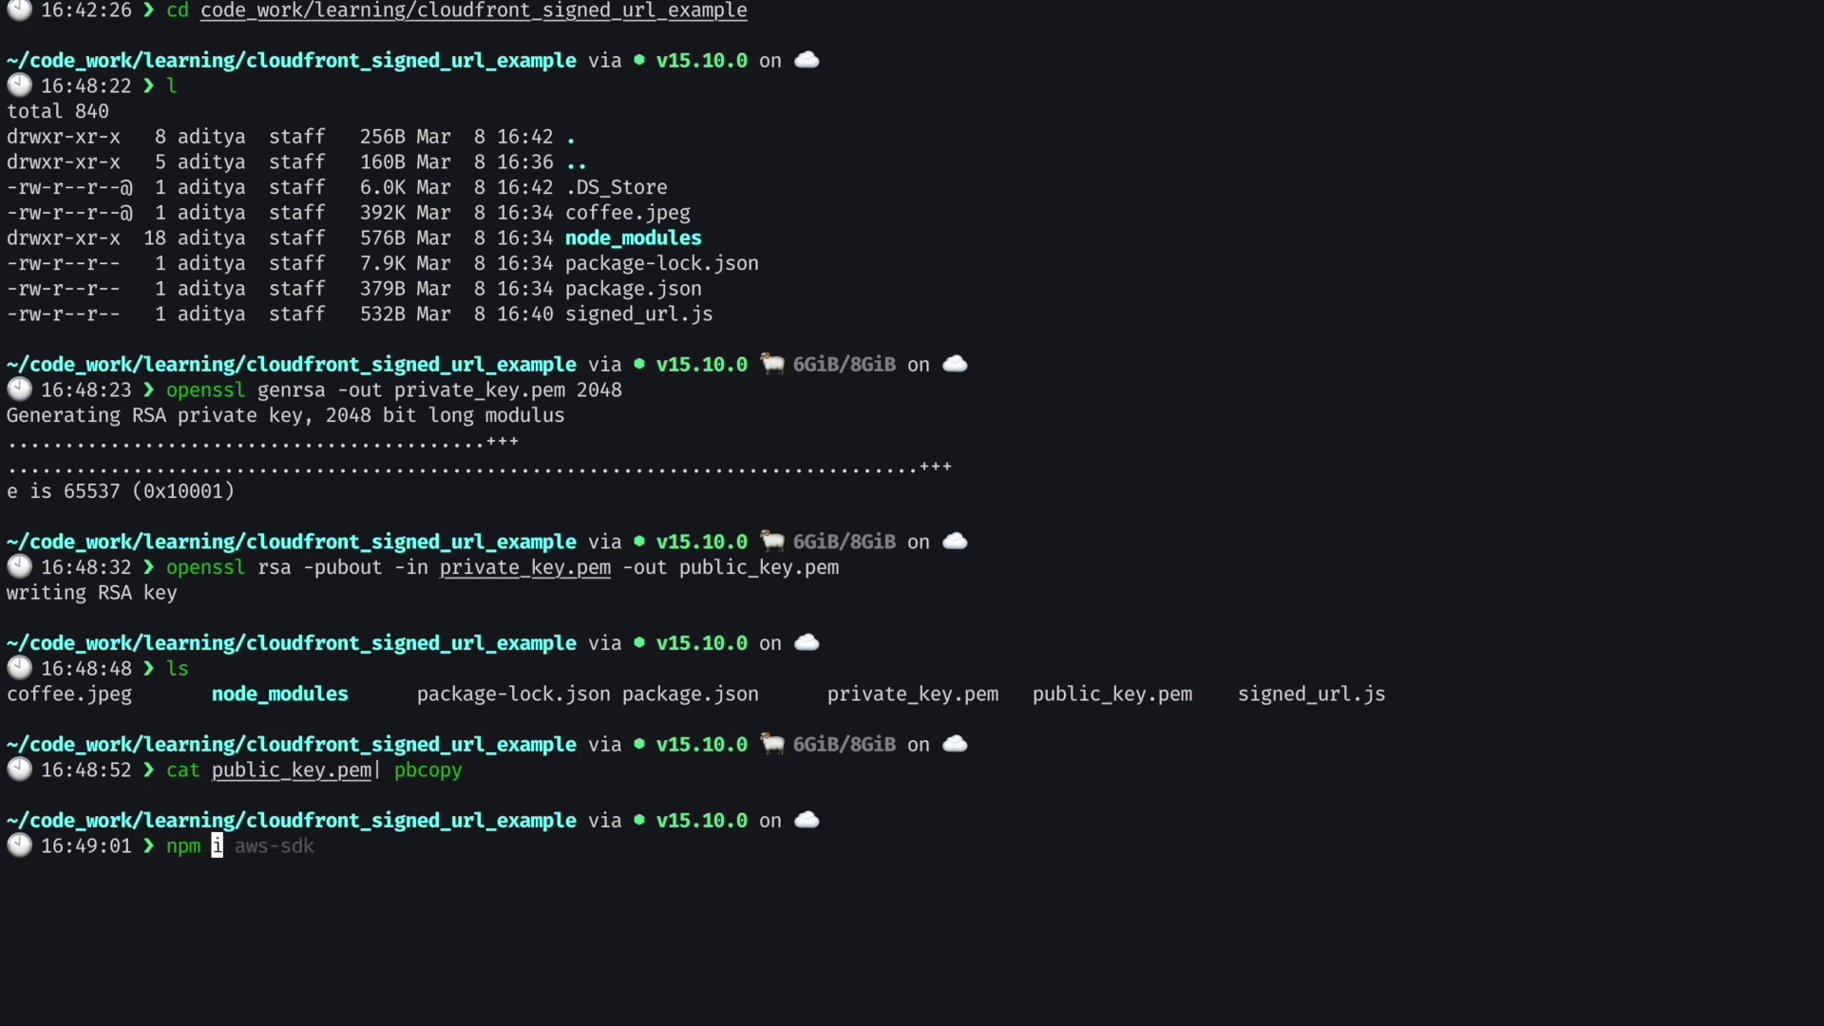
text(run start)
- Run npm run start and select the printed signed coffee.jpeg URL
key(Return)
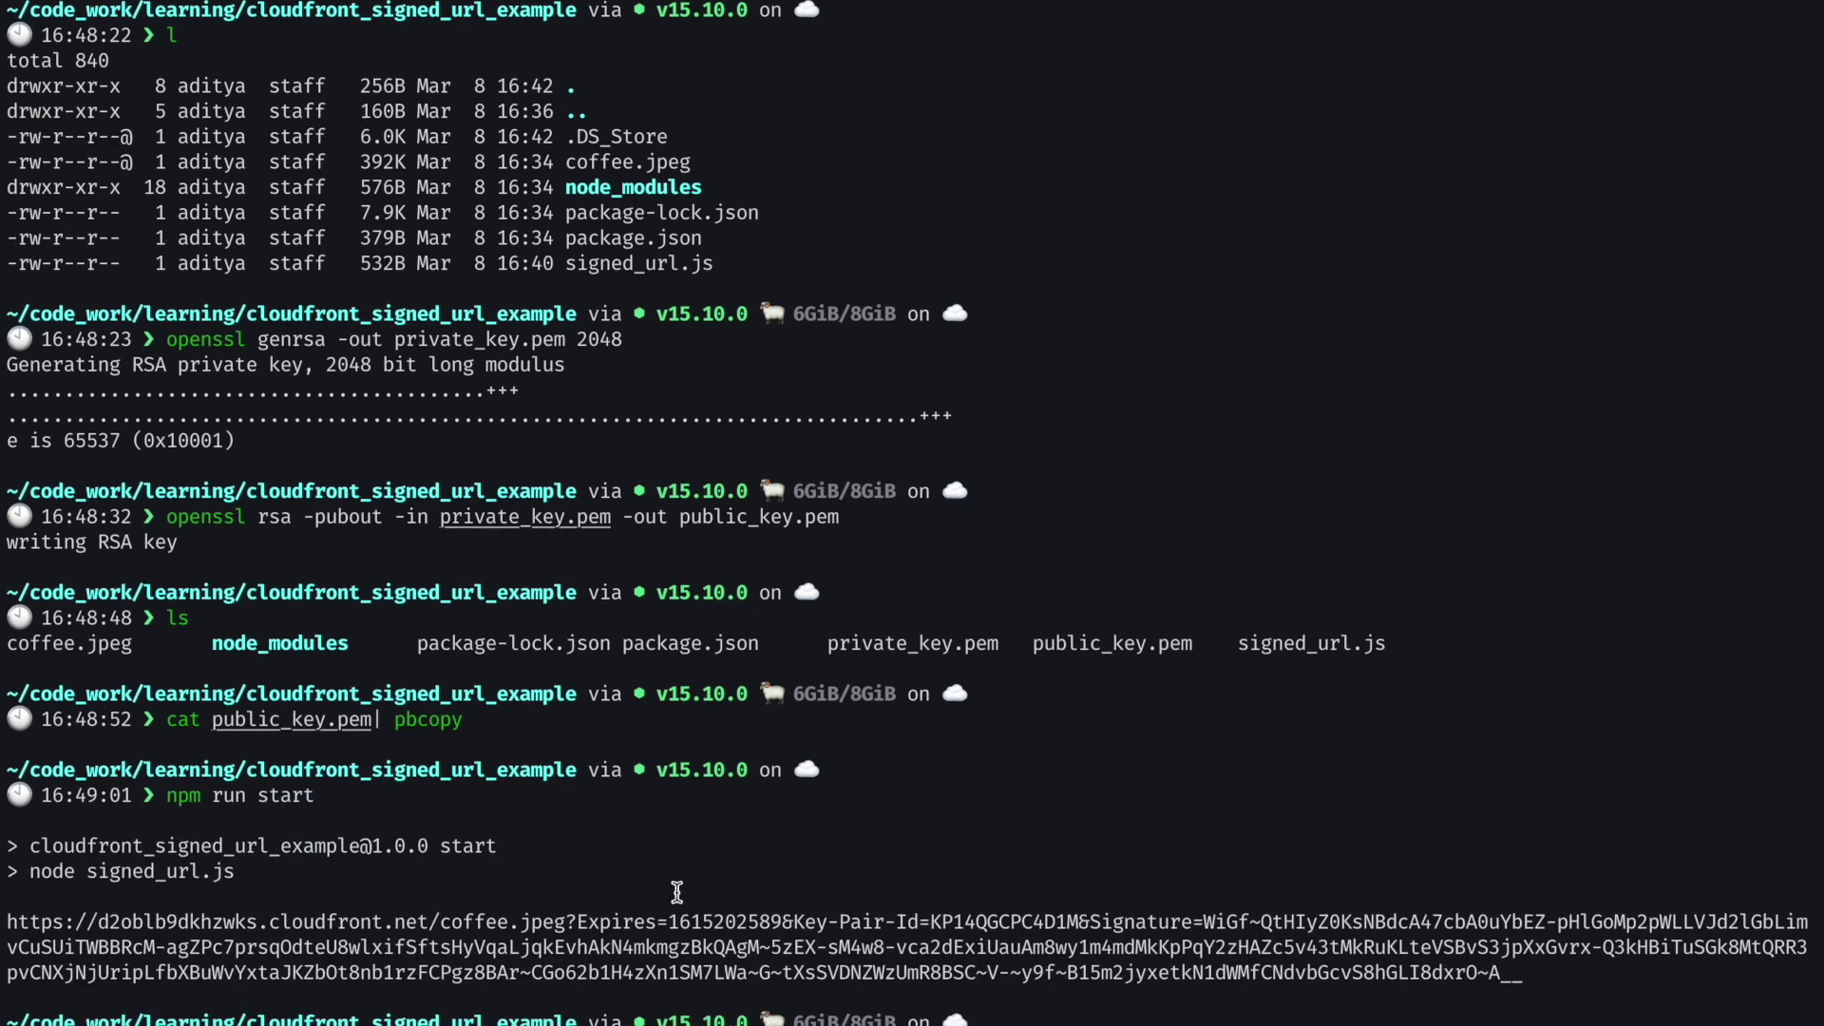
double_click(616, 921)
triple_click(845, 924)
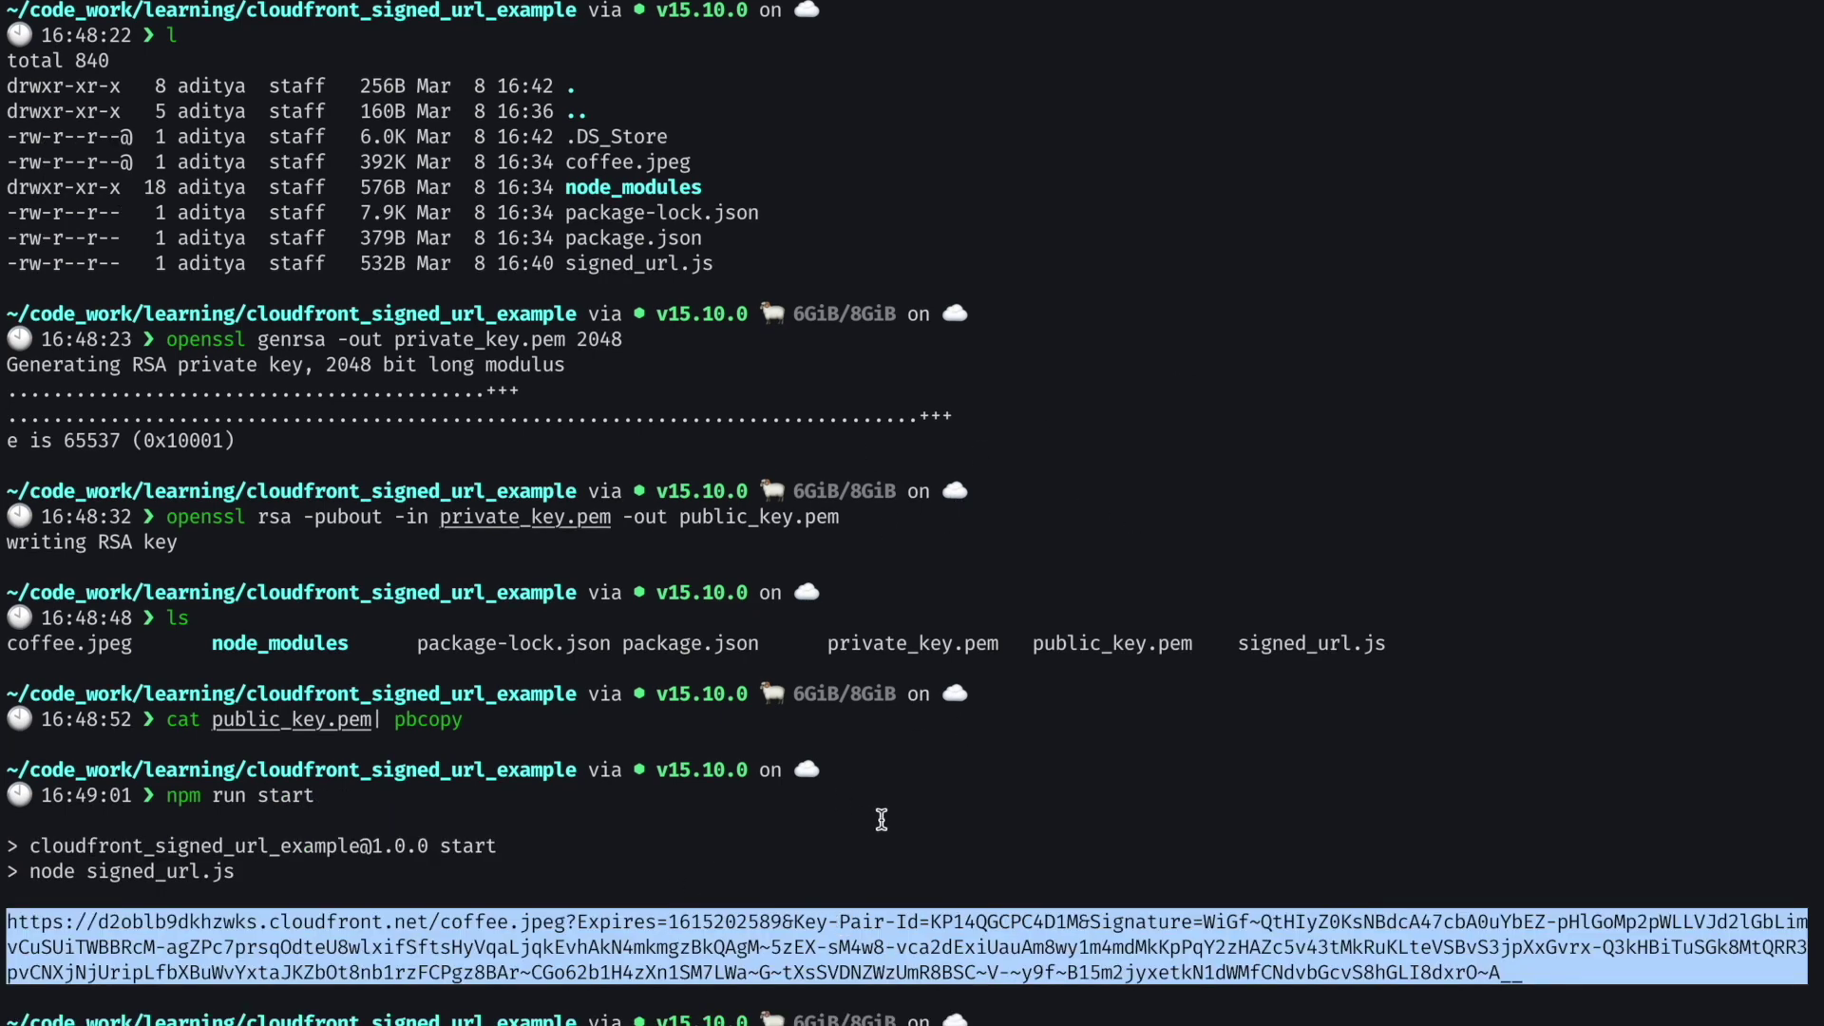
key(ctrl+Left)
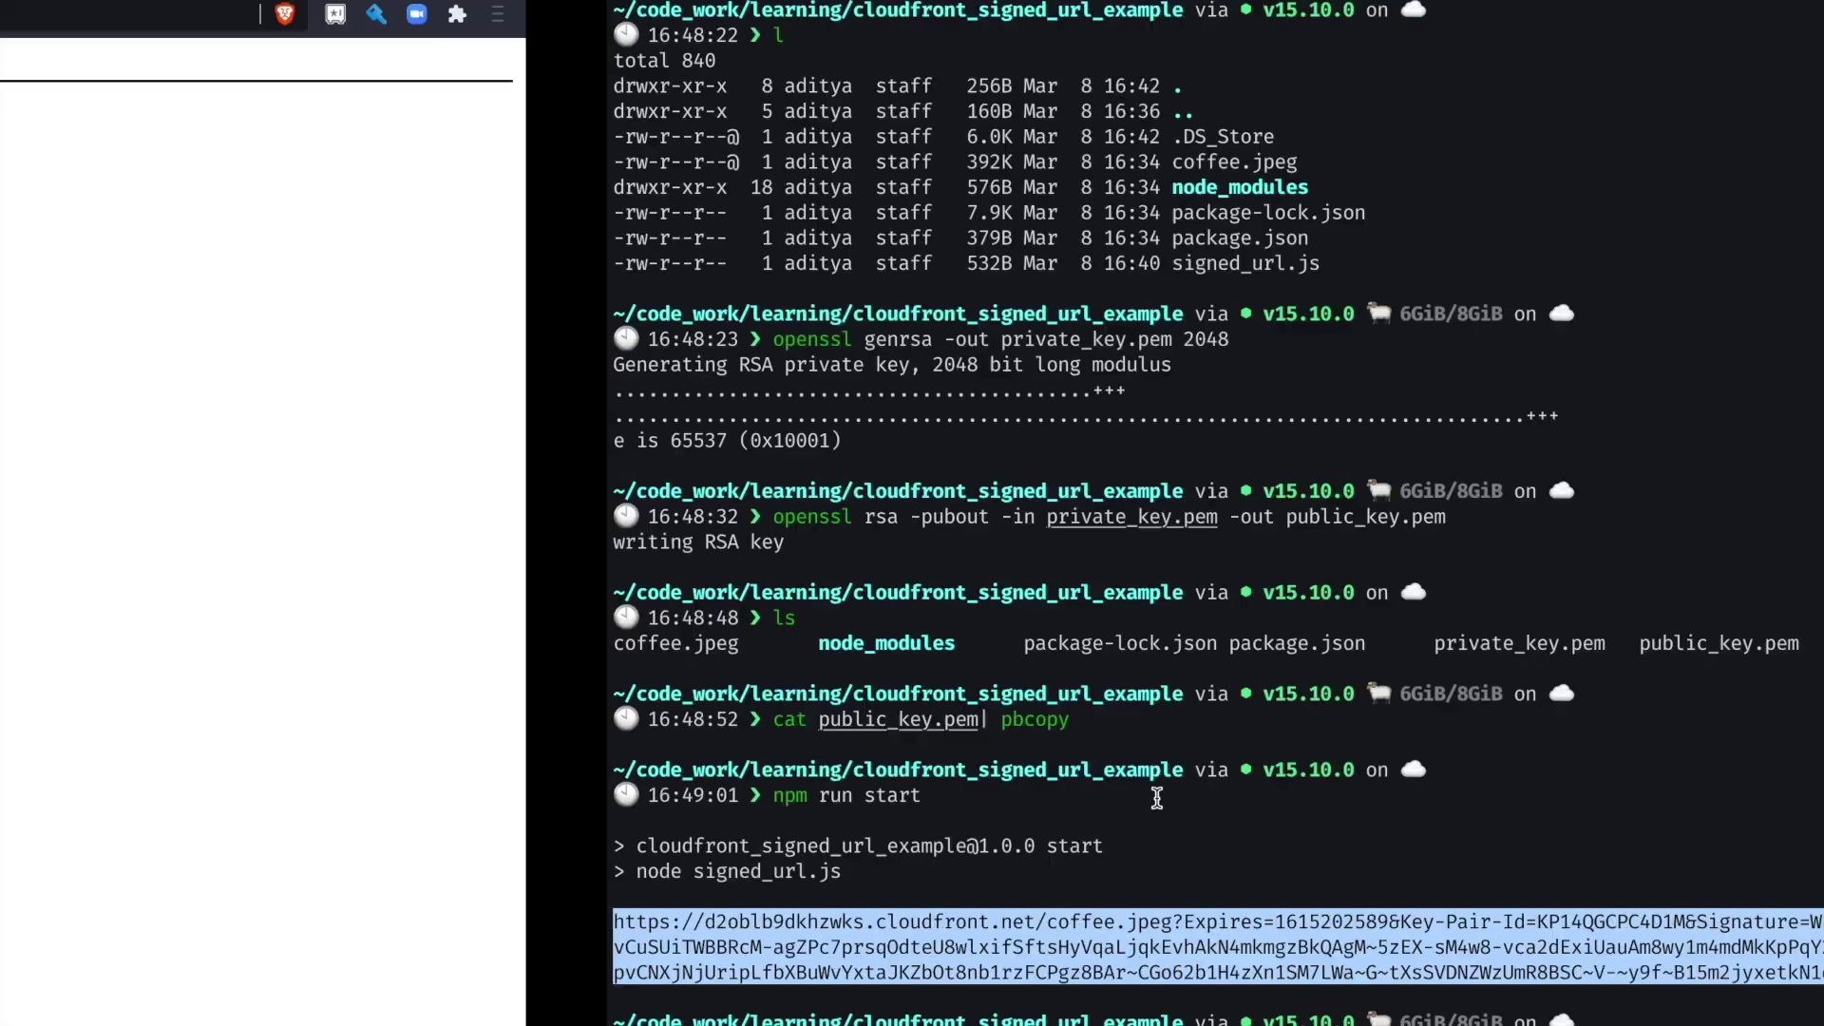
- Open the signed coffee.jpeg URL in a new tab to show the coffee photo
key(super+t)
key(super+v)
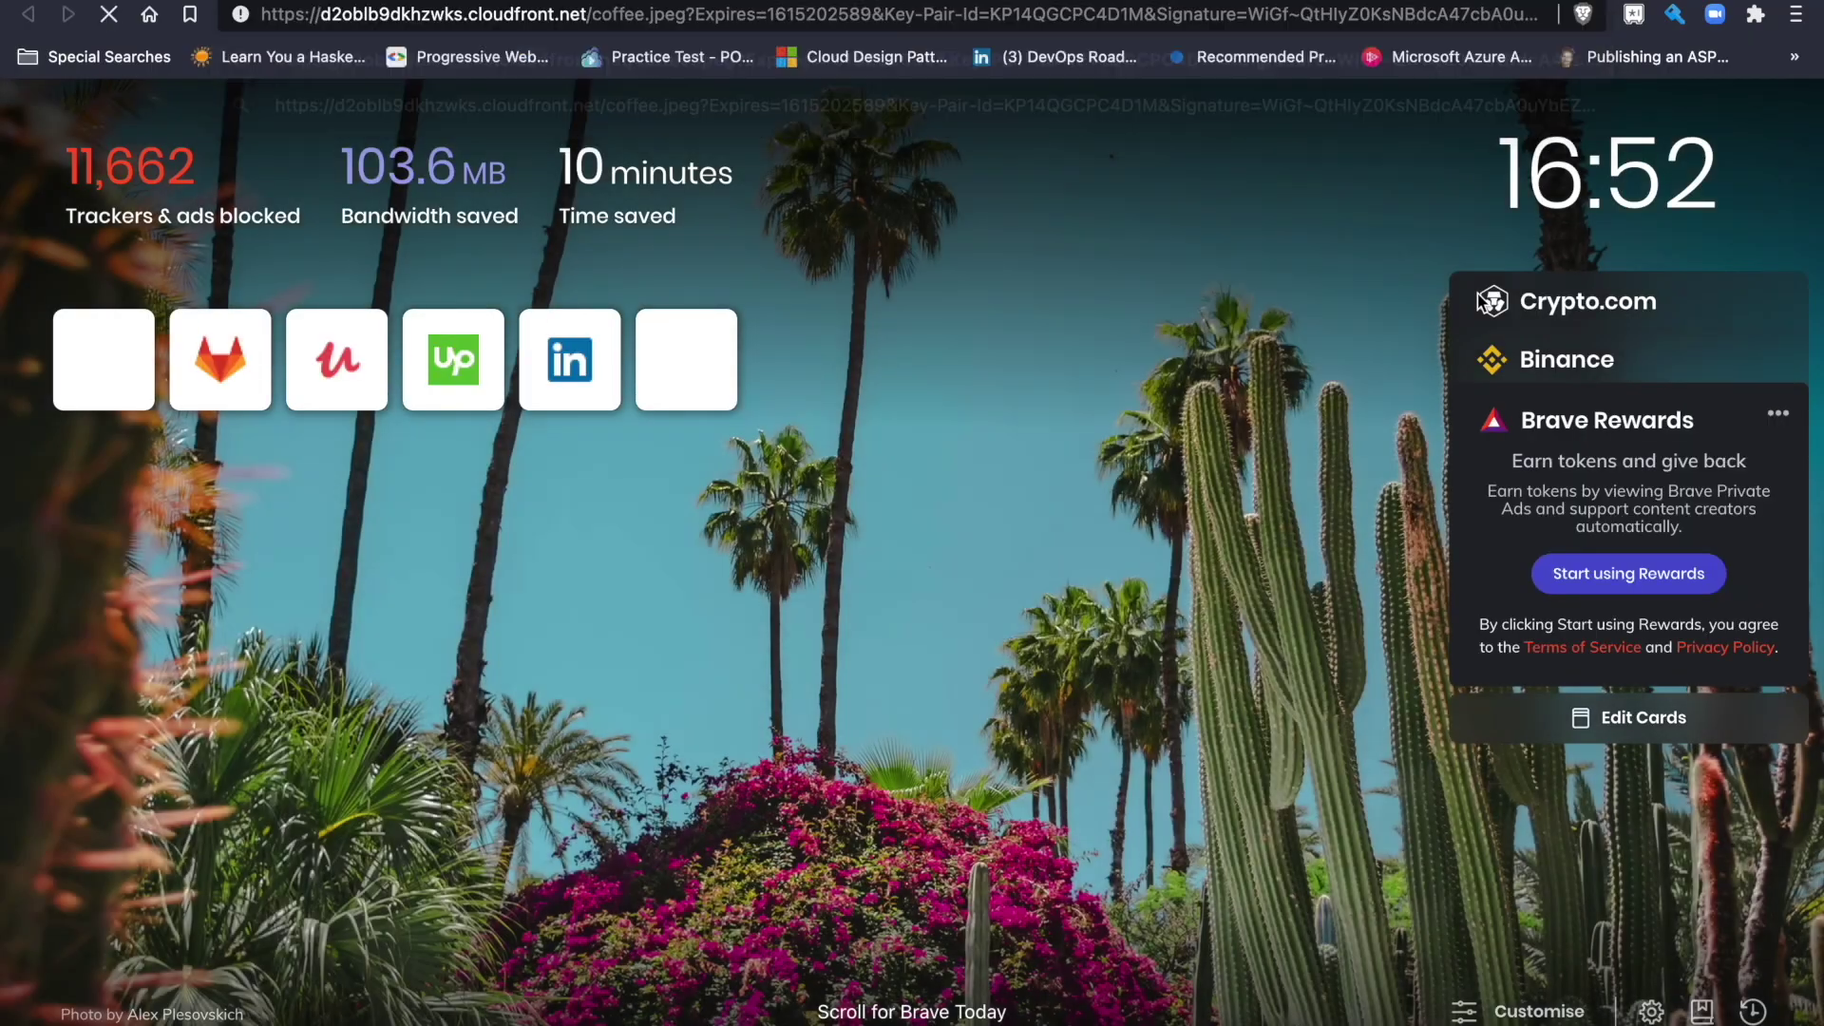
key(Return)
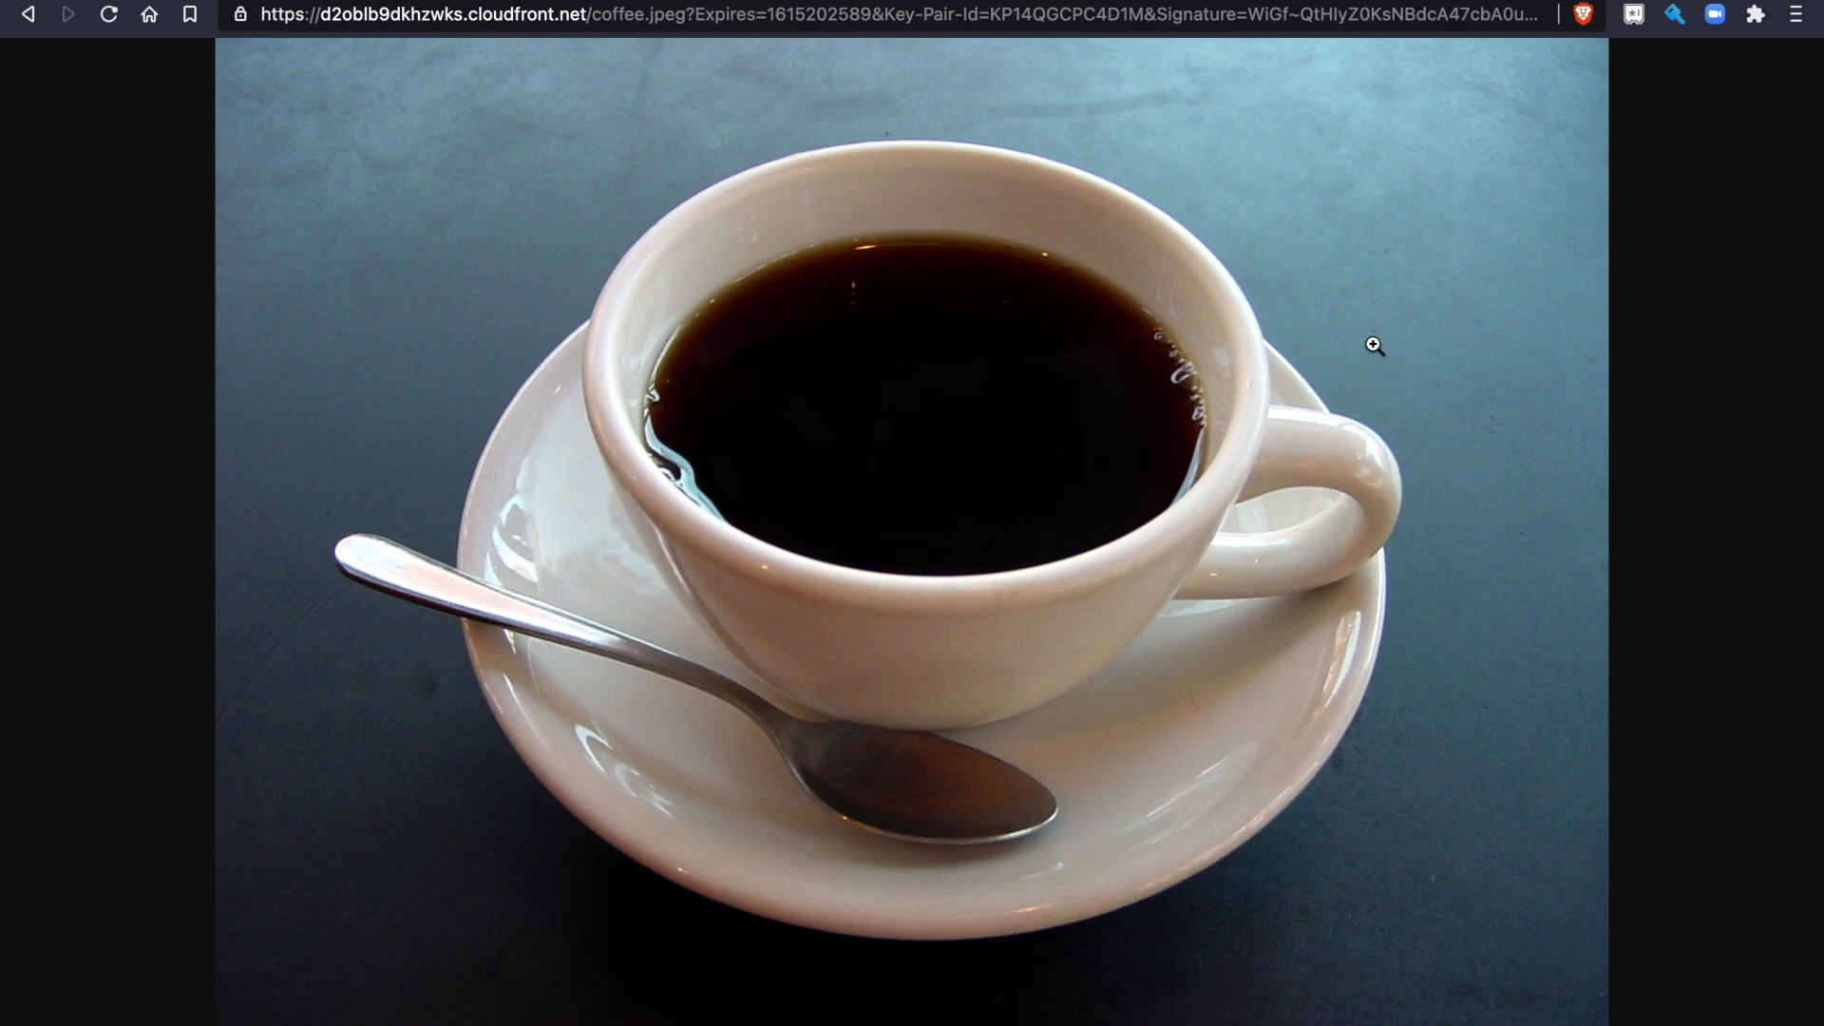
- Reload the signed URL, read the AccessDenied message and inspect the URL signature
key(ctrl+r)
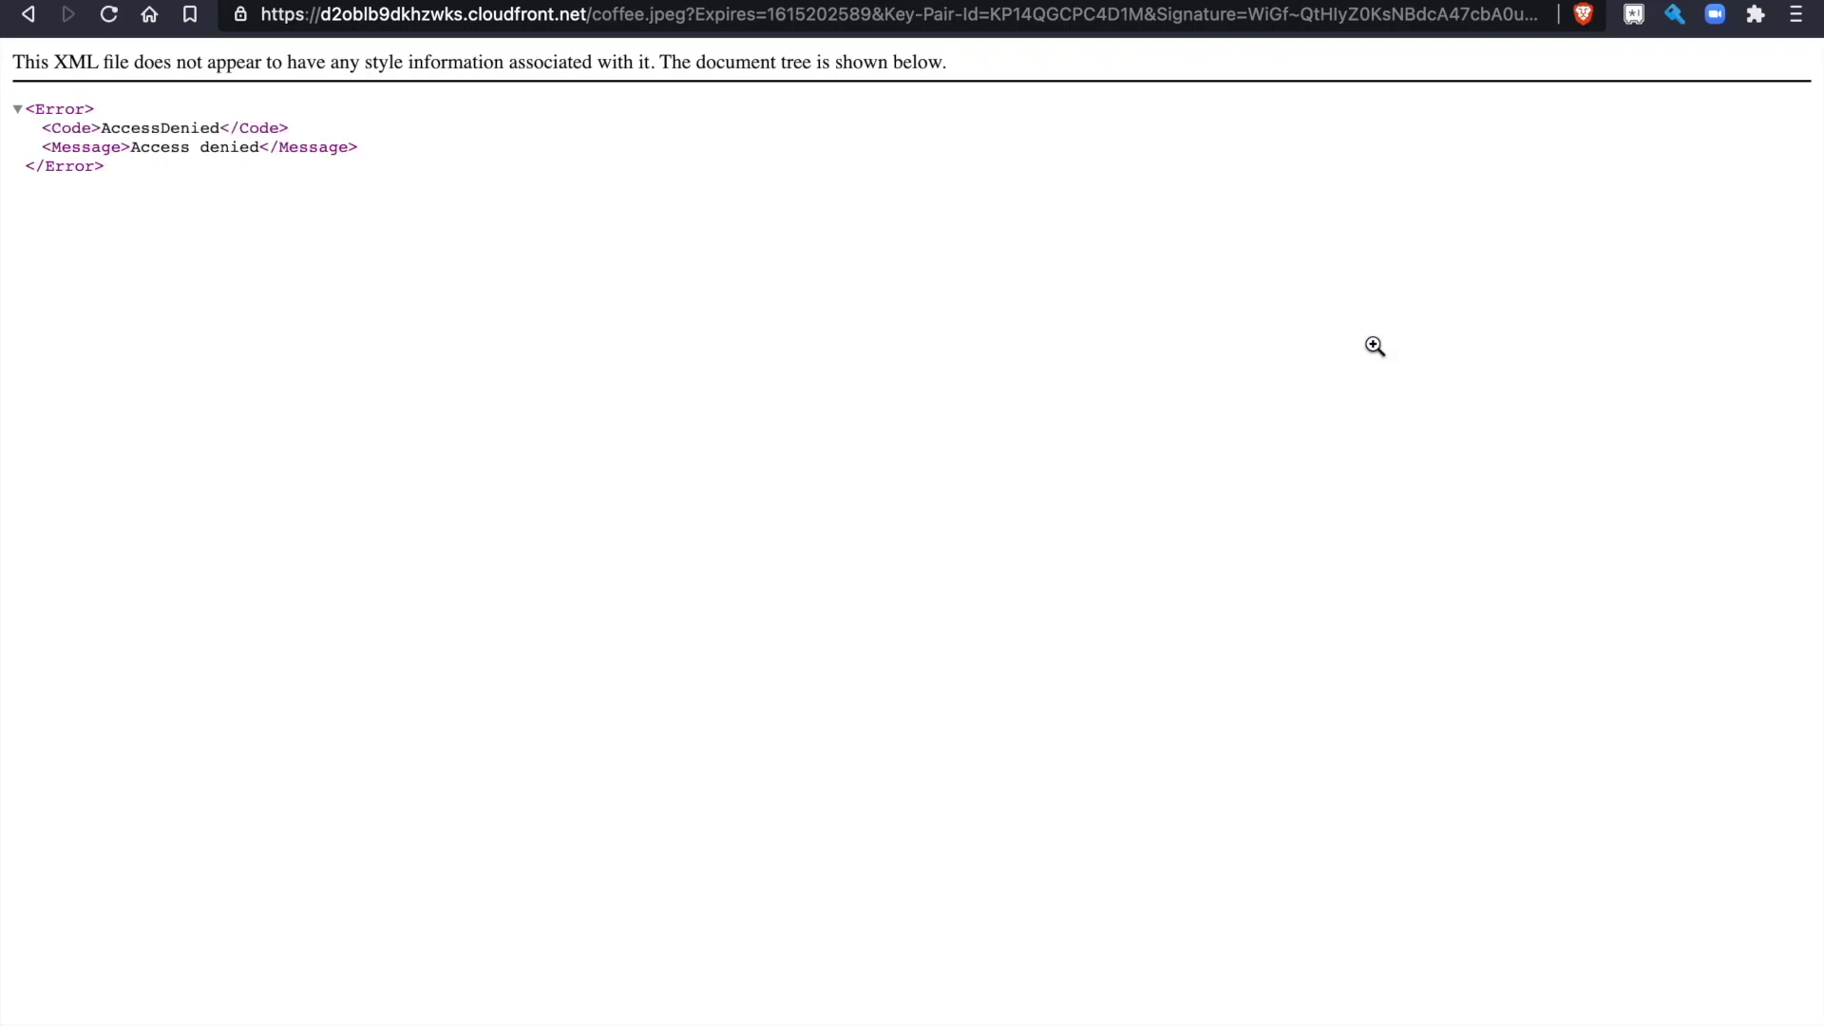
triple_click(116, 143)
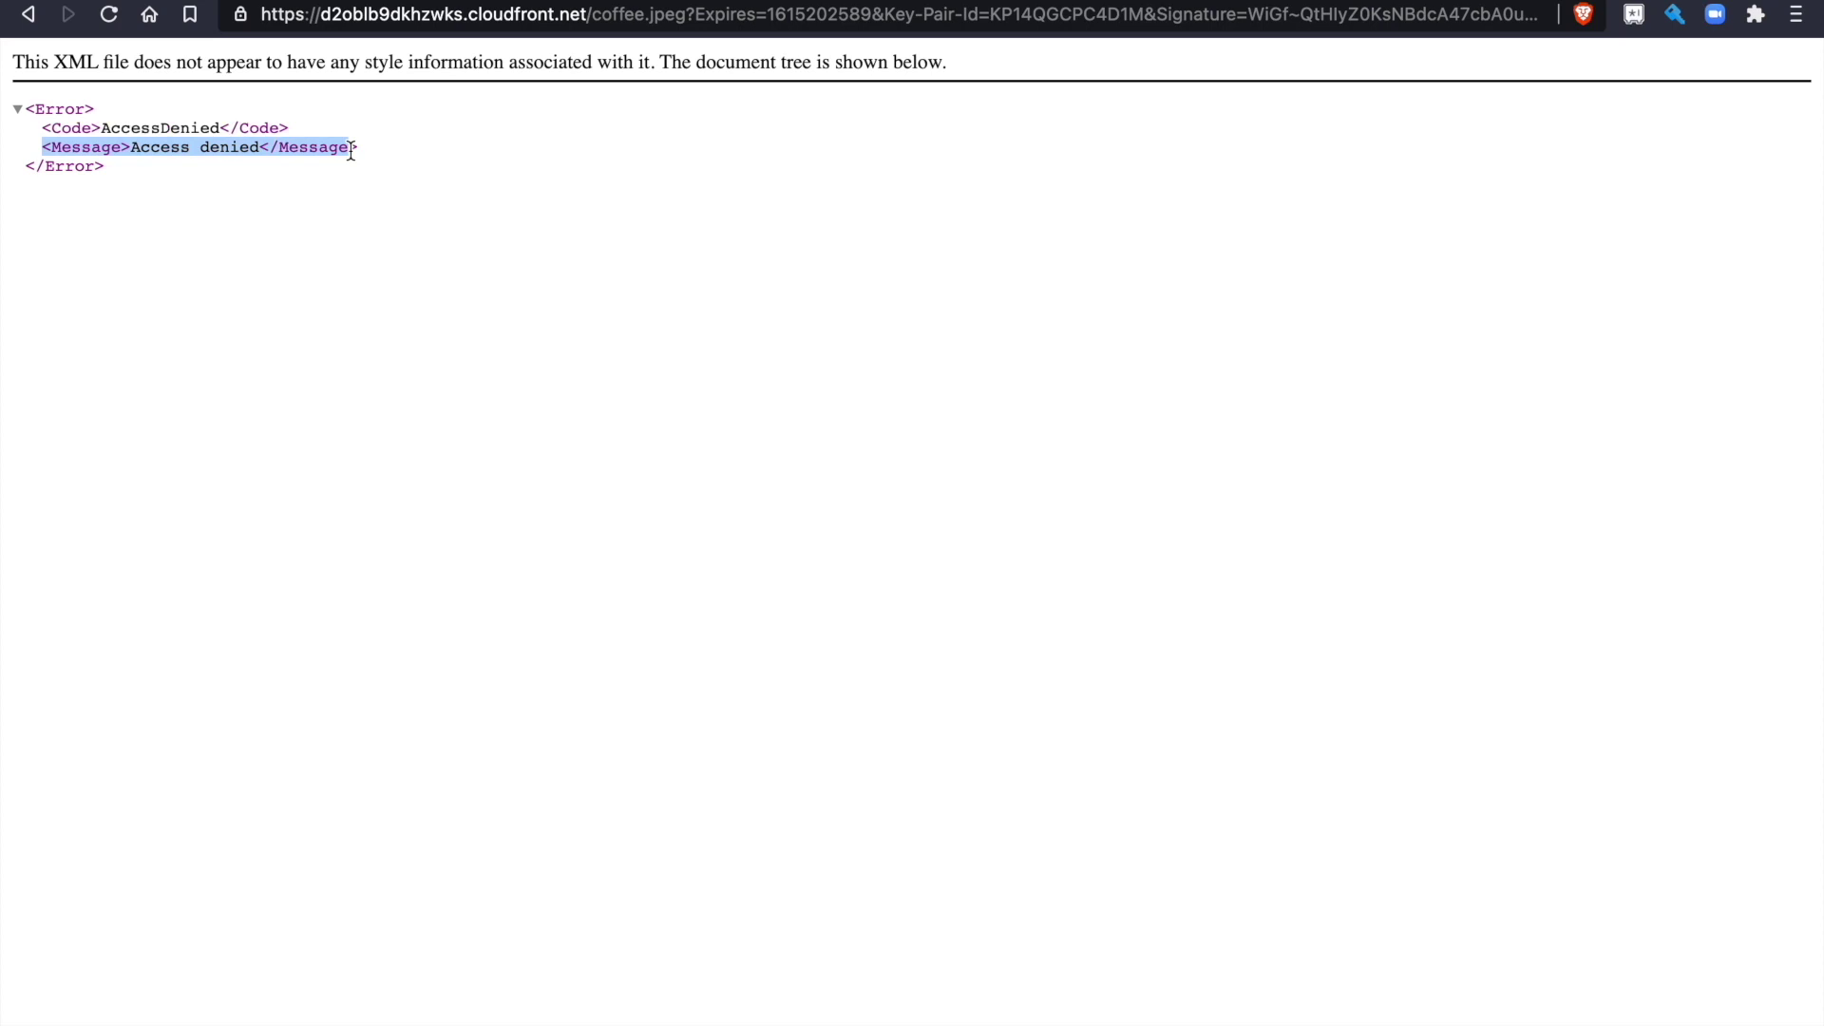
click(351, 150)
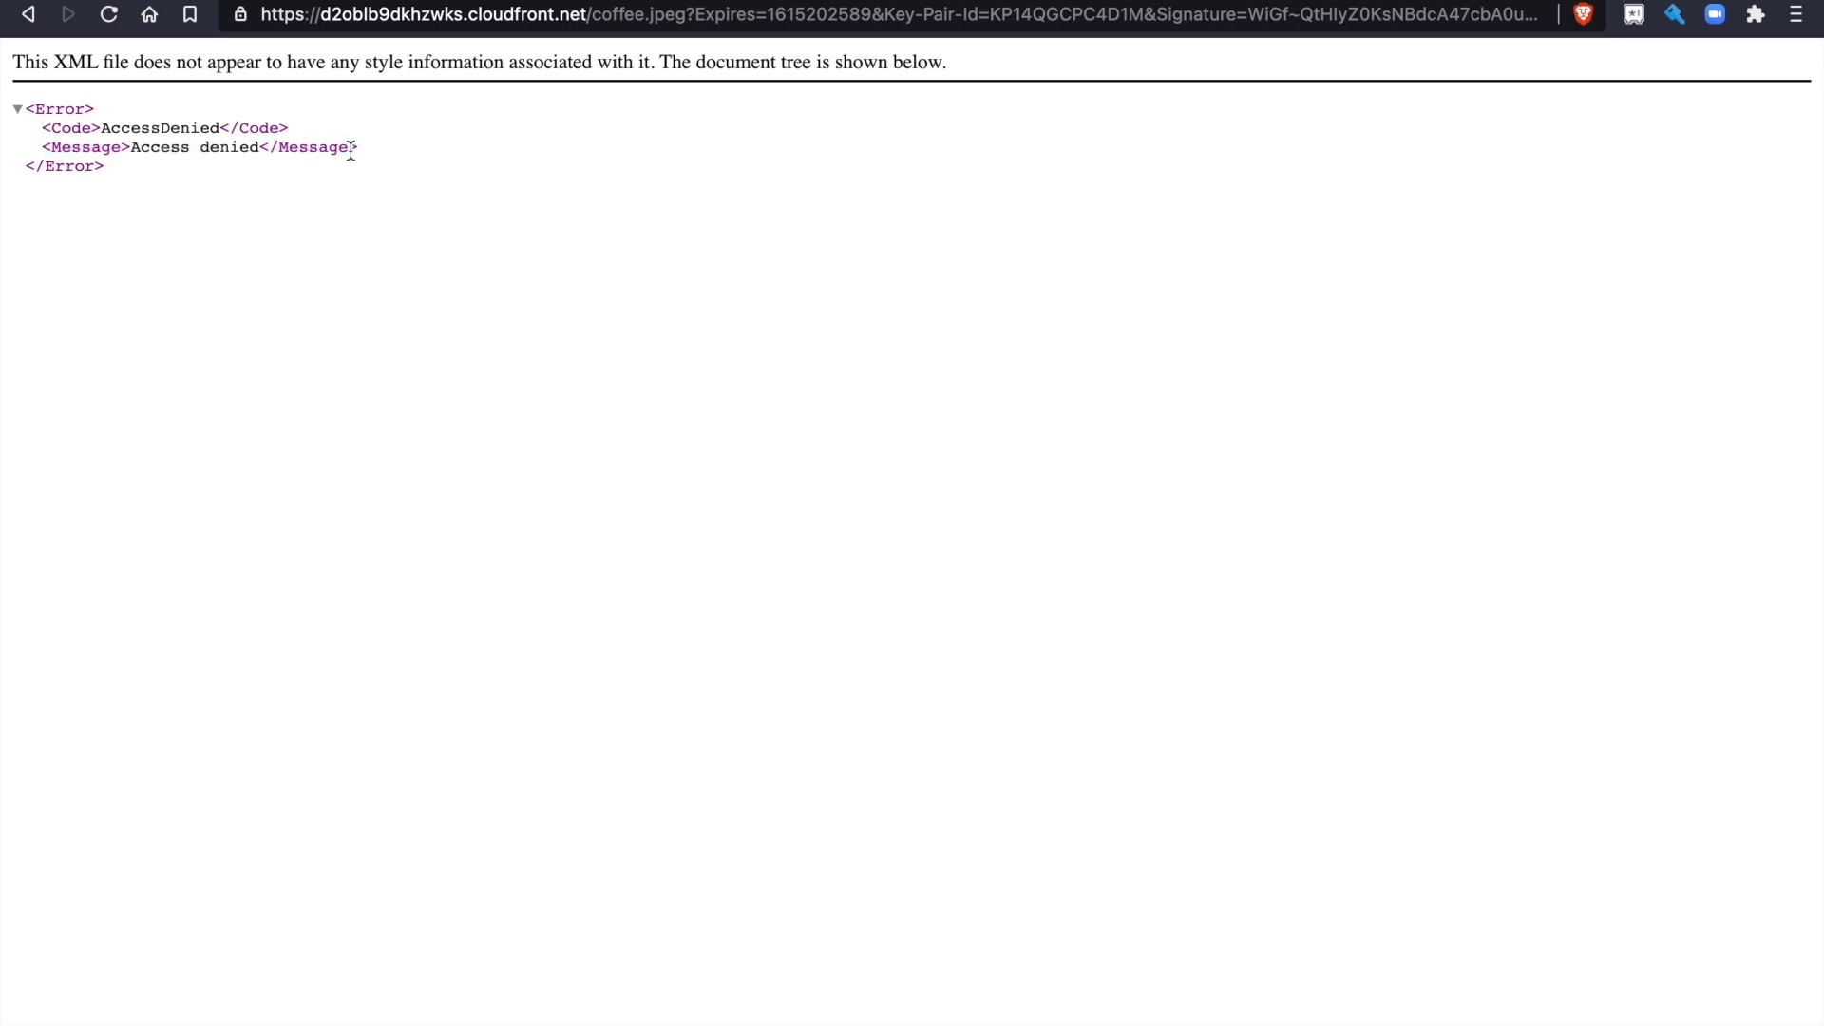
click(896, 17)
double_click(1305, 14)
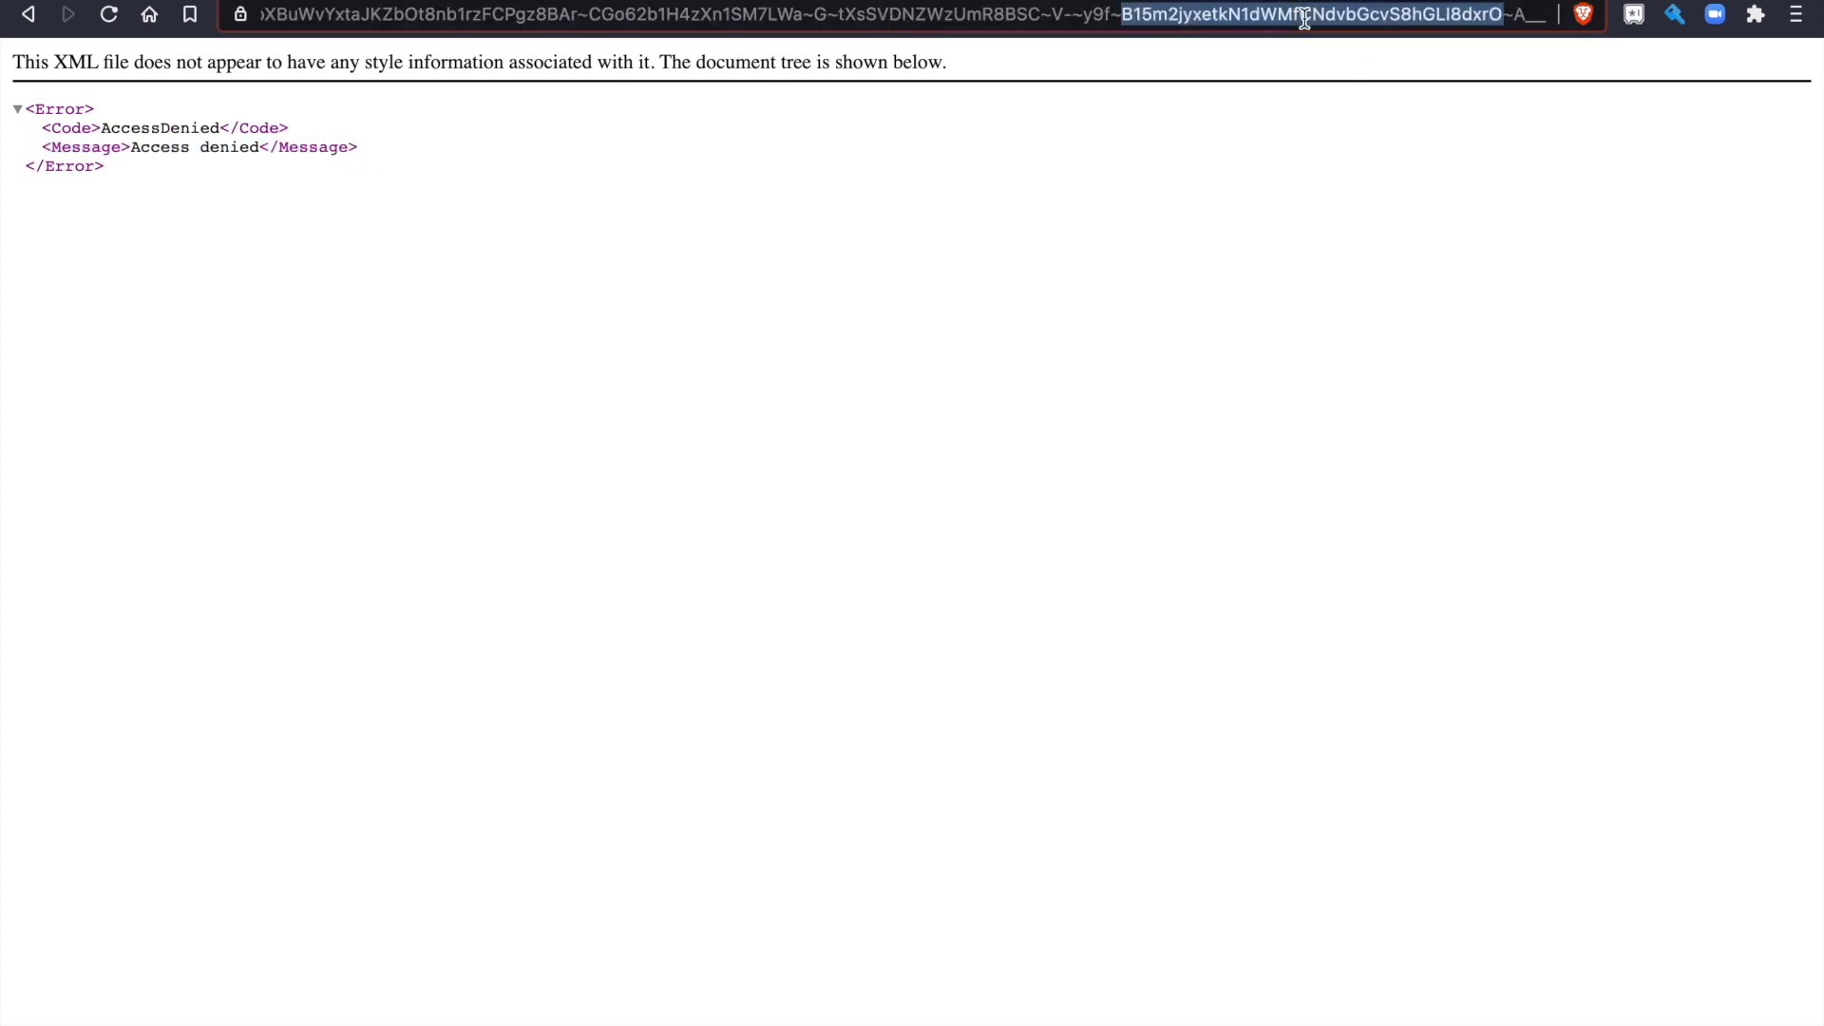
click(1333, 214)
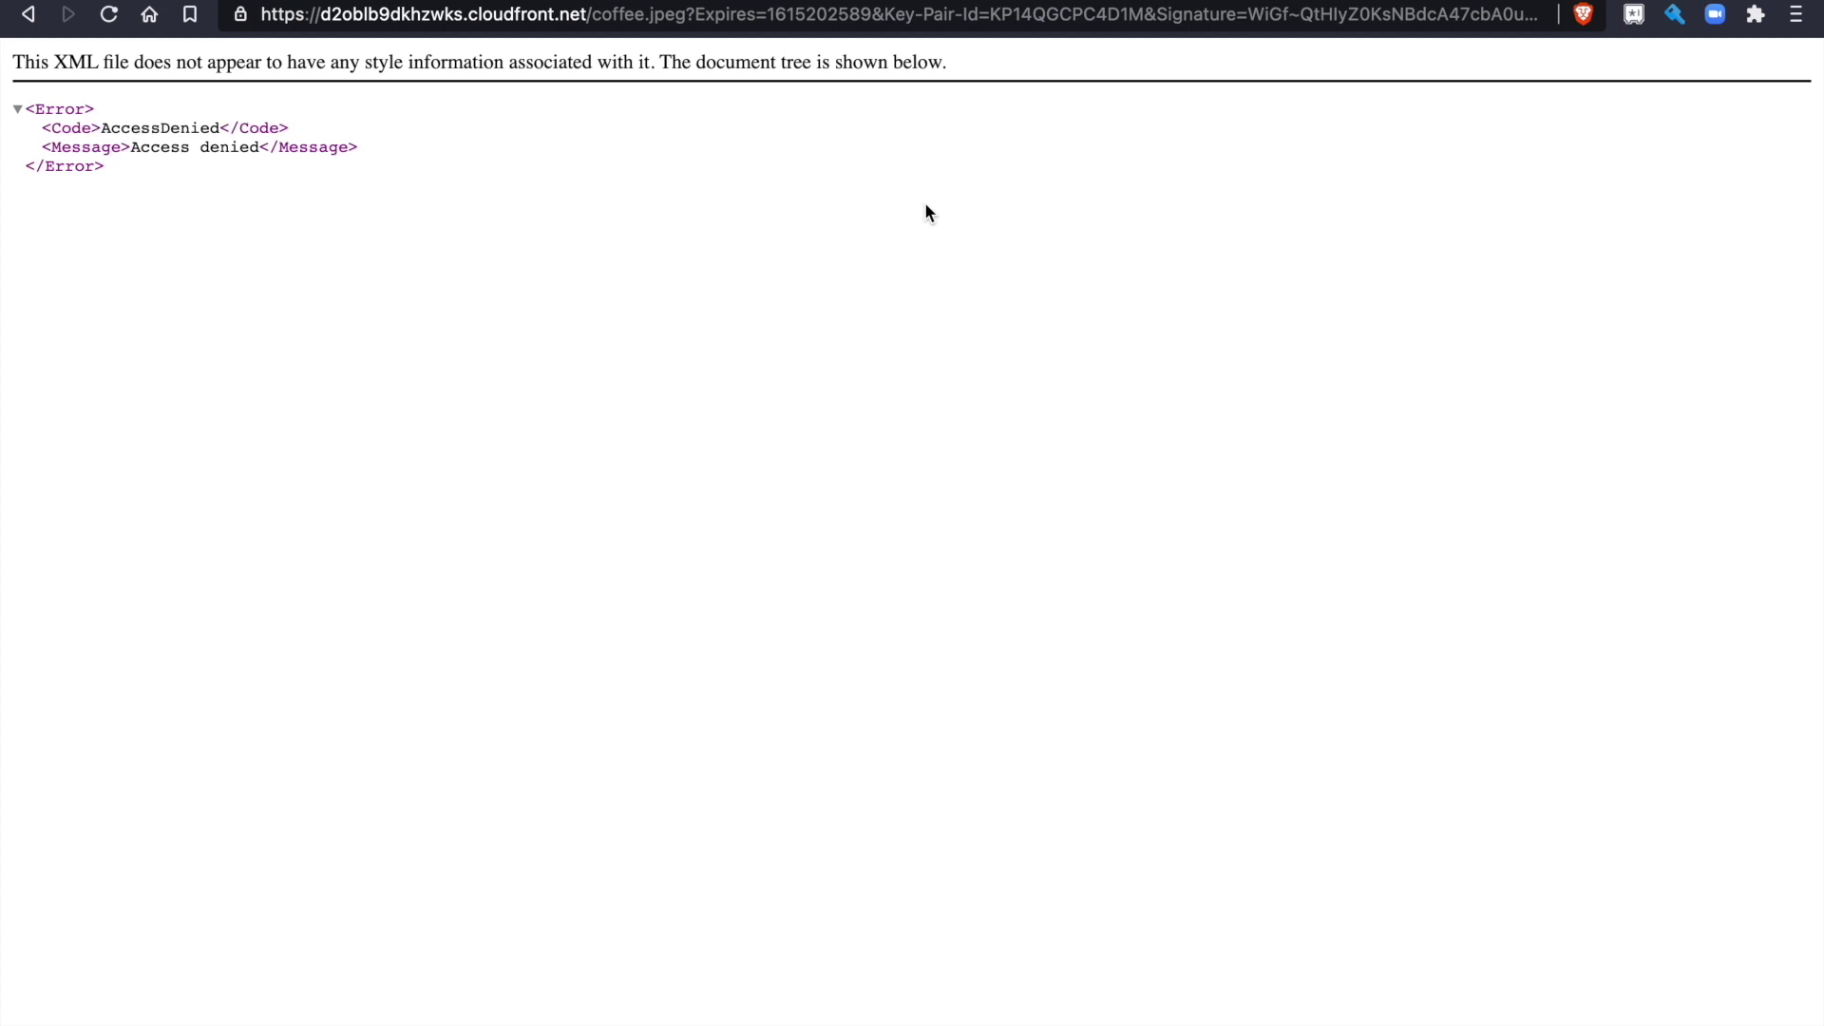